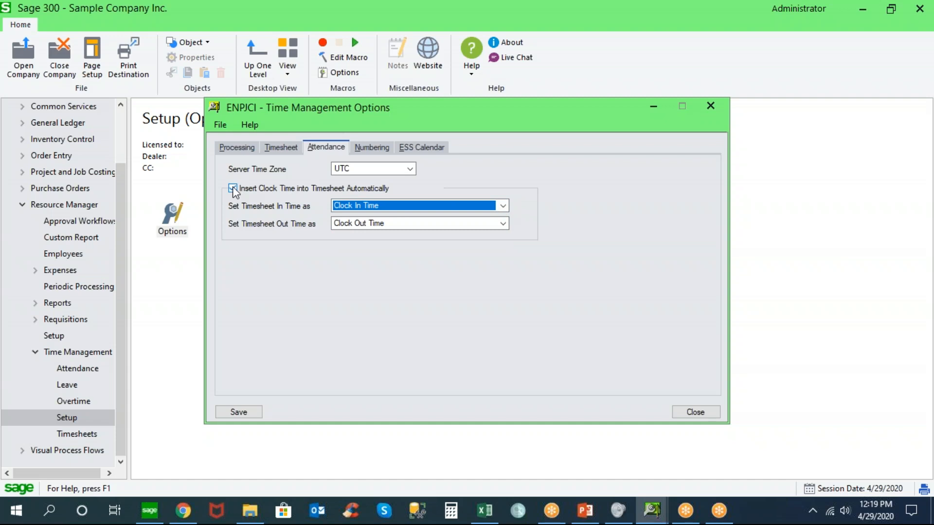
Try the automatic clock-time insertion and team calendar display settings in Time Management Options, and close without saving the changes
click(233, 189)
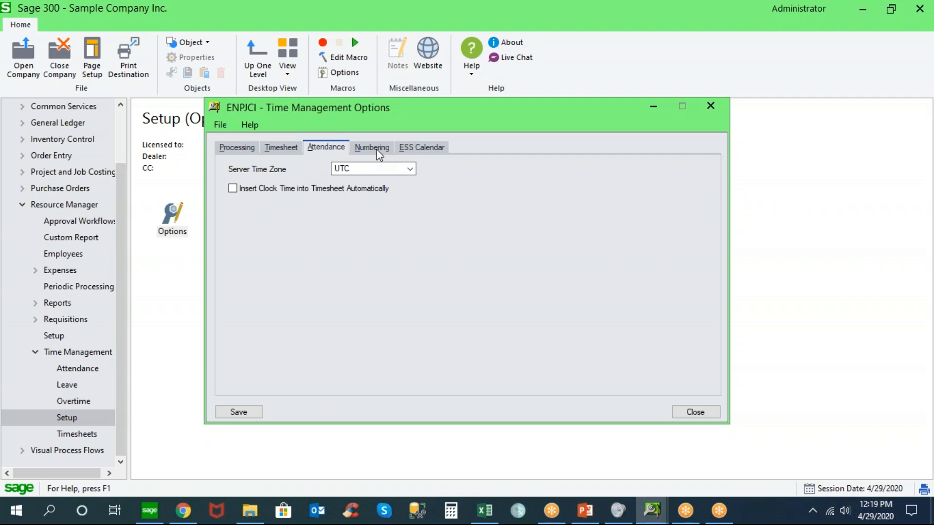
click(421, 148)
click(251, 167)
click(247, 187)
click(247, 202)
click(247, 185)
click(234, 168)
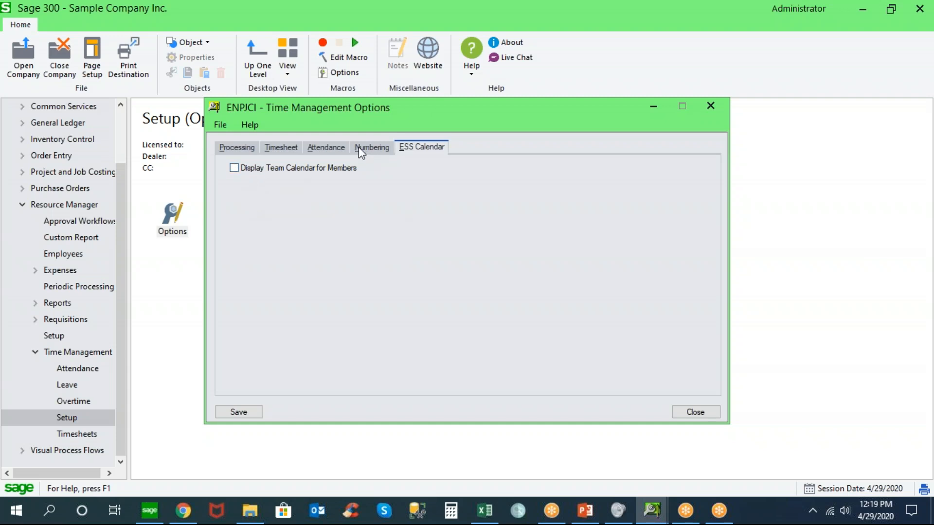
click(694, 411)
click(463, 304)
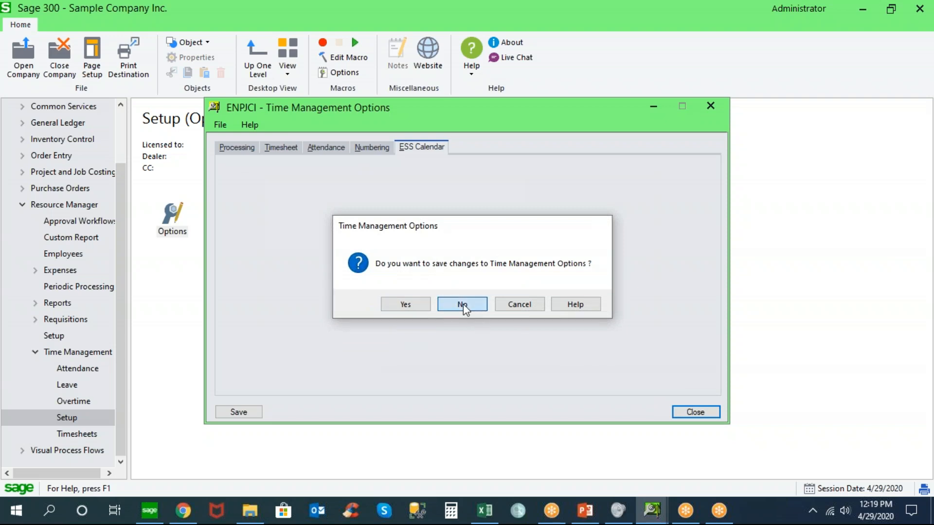
Review the HOUR1 pay code and its pay rate formula in the Time Management setup, and close the pay codes
double_click(336, 211)
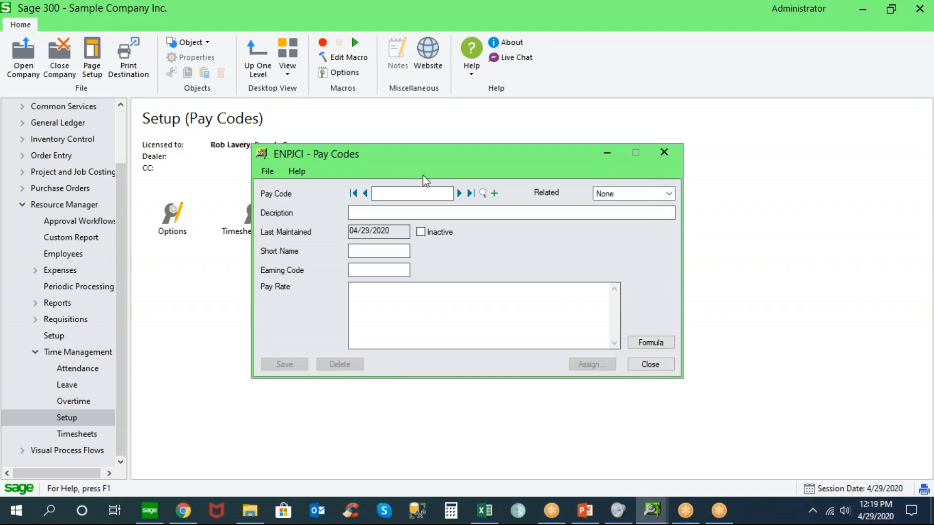
click(459, 193)
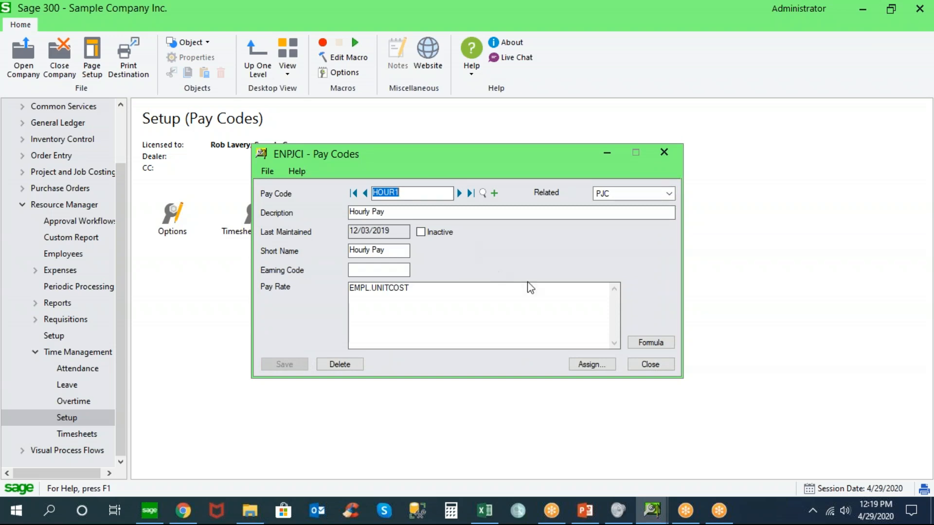
click(646, 344)
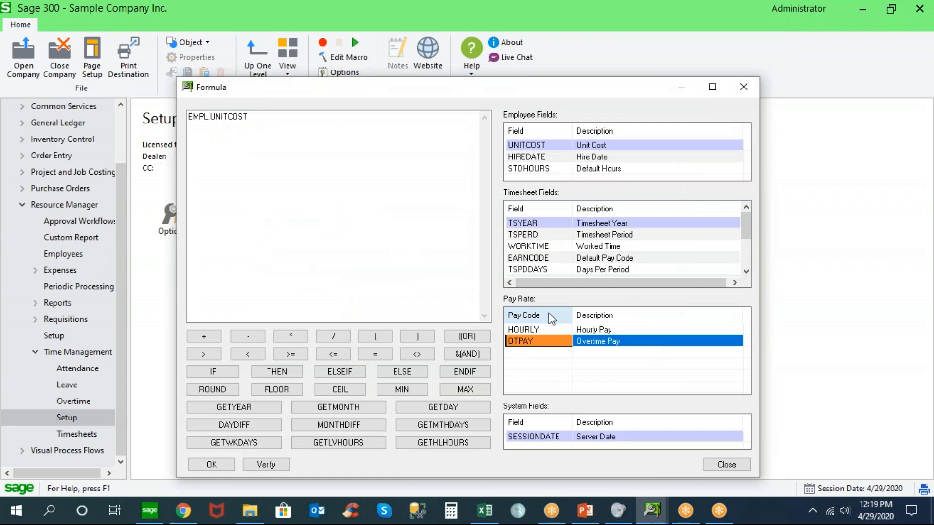
click(723, 464)
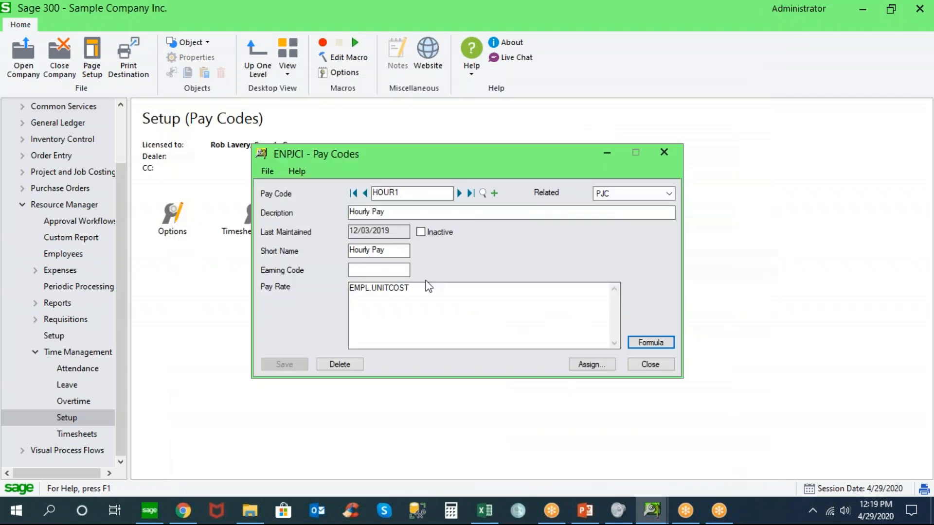
click(650, 364)
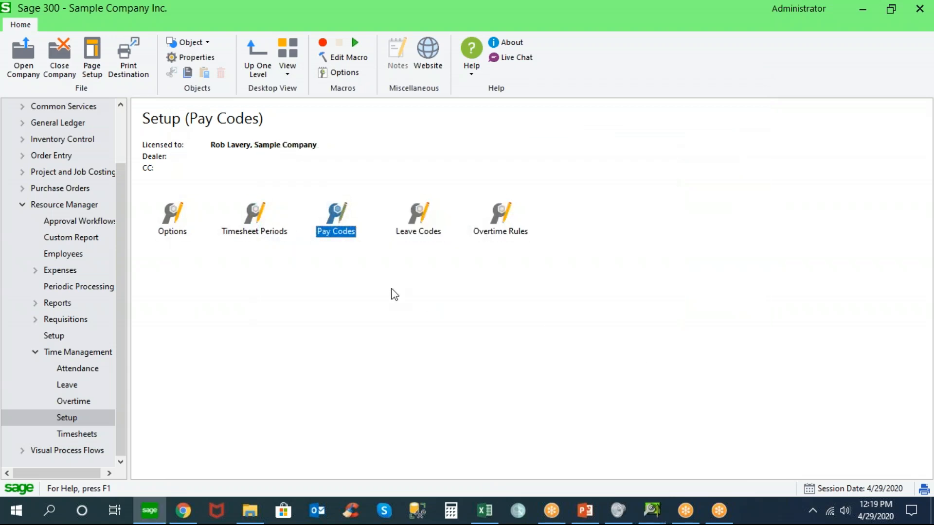
Open the ANNUAL leave code and view its reset and accrual settings
double_click(418, 217)
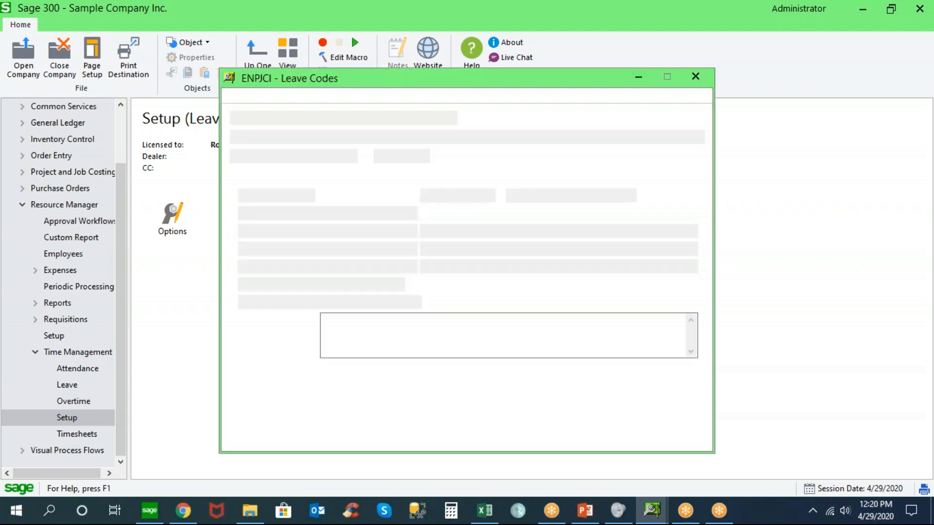
click(416, 118)
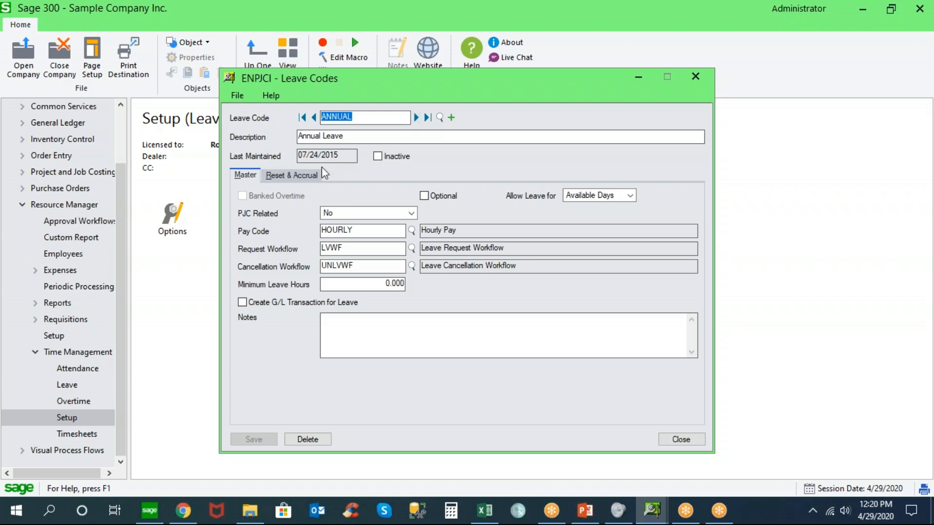
click(305, 177)
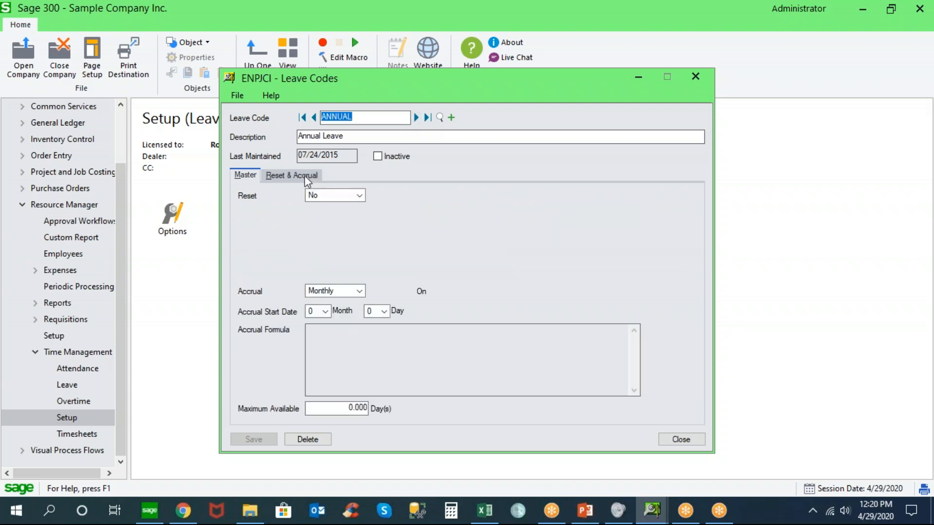
Try a Monthly reset on the ANNUAL leave code, view the reset formula editor, and leave the leave codes without saving
click(359, 195)
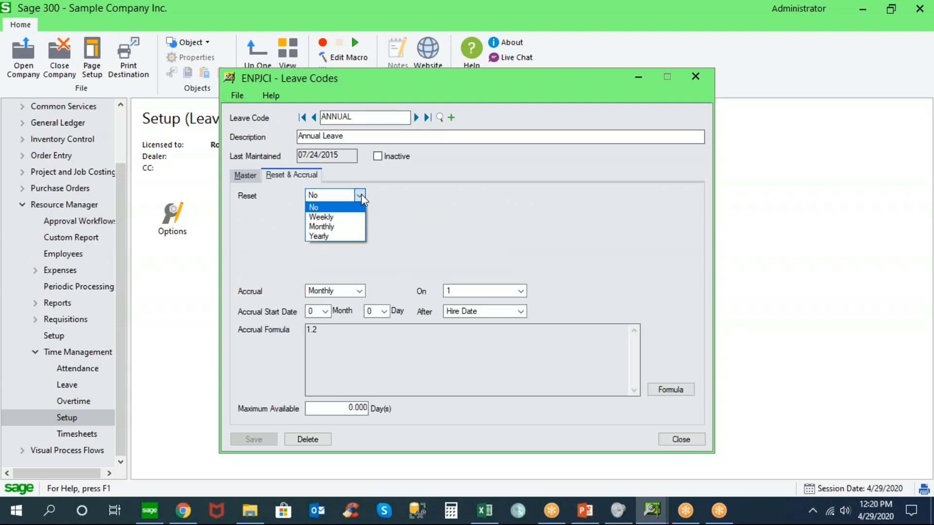
click(355, 226)
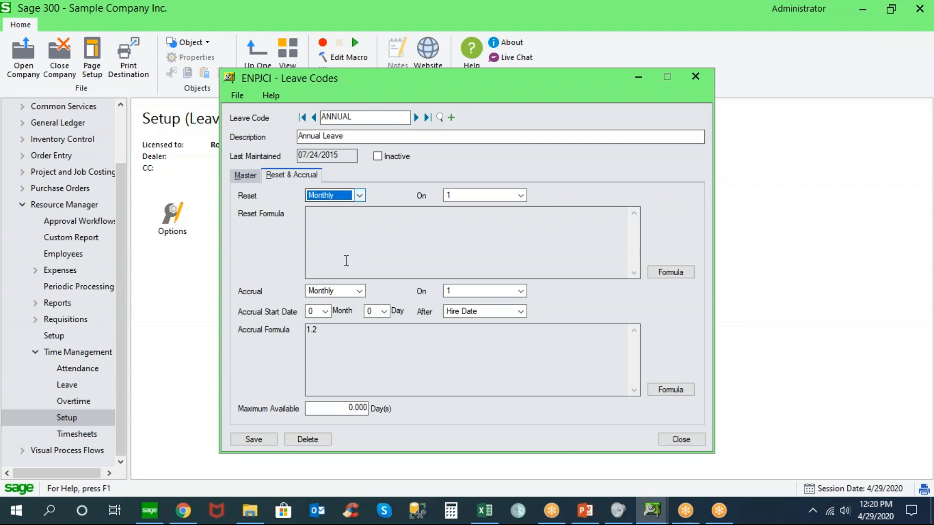
click(683, 272)
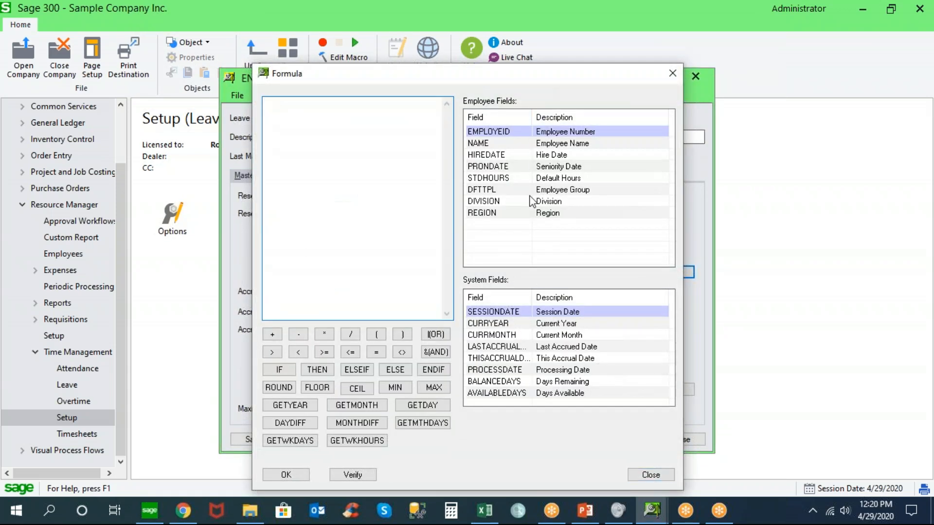
click(643, 475)
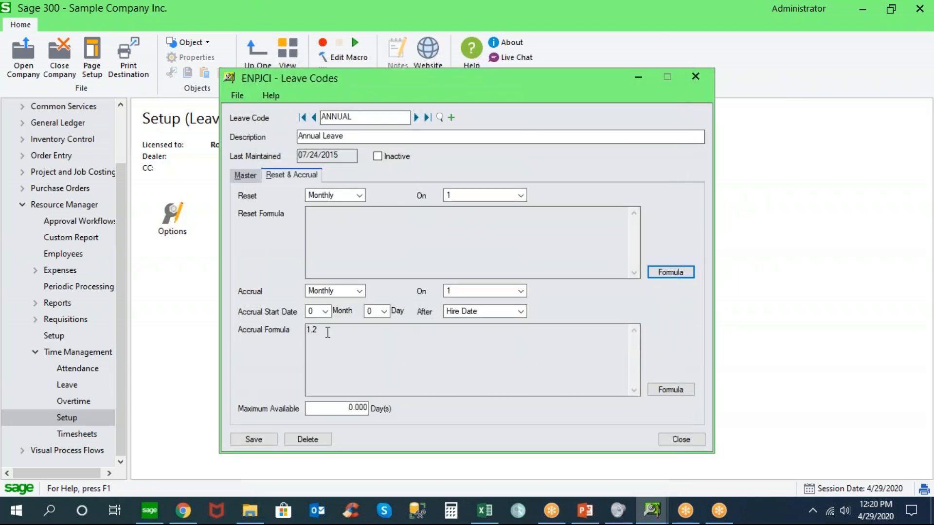
click(345, 407)
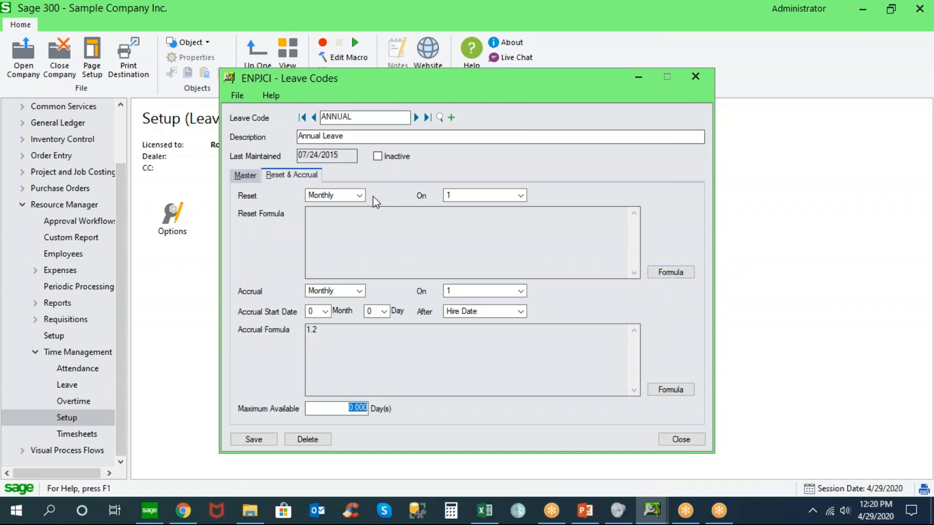
click(416, 118)
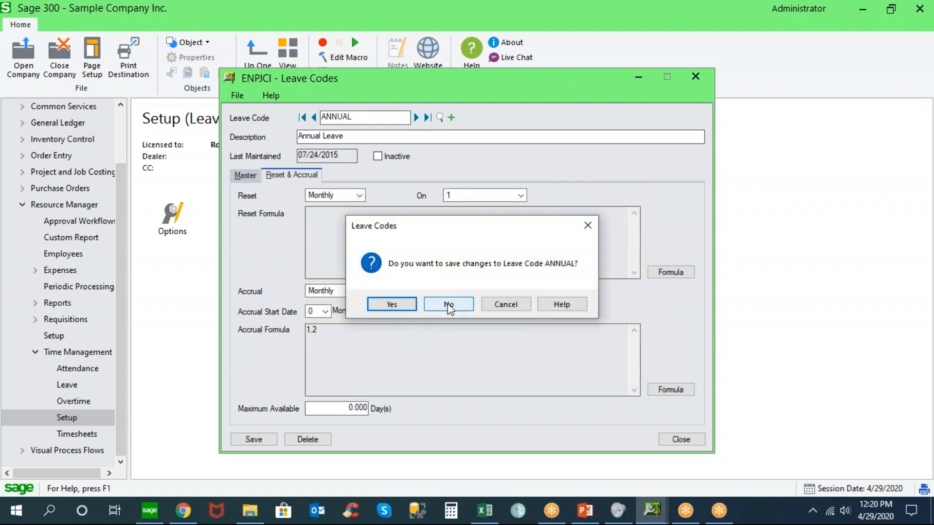
click(448, 305)
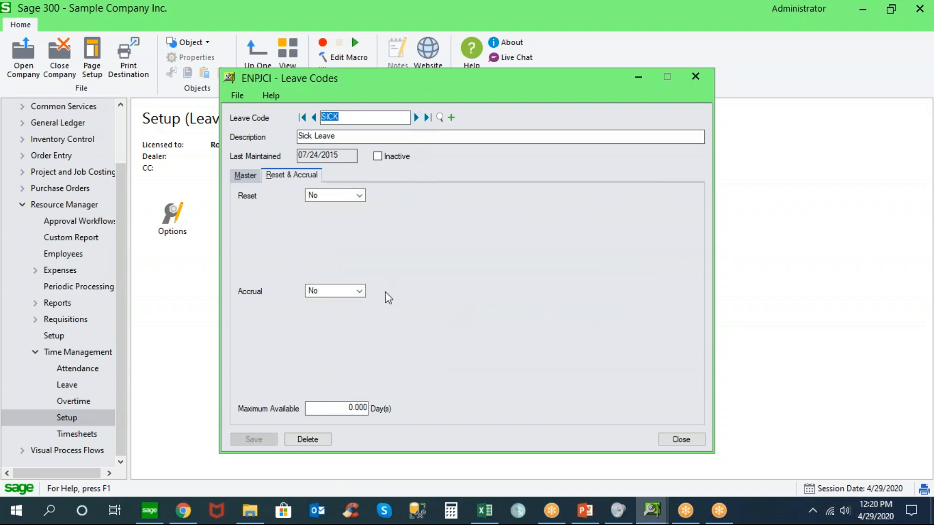
click(670, 435)
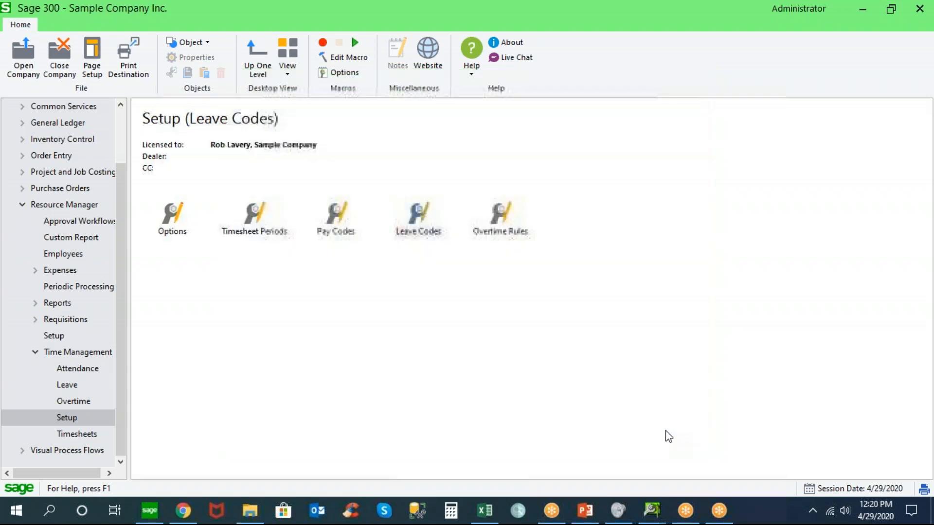
Open overtime rule OT01 and examine the overtime formula of its Normal case
double_click(507, 213)
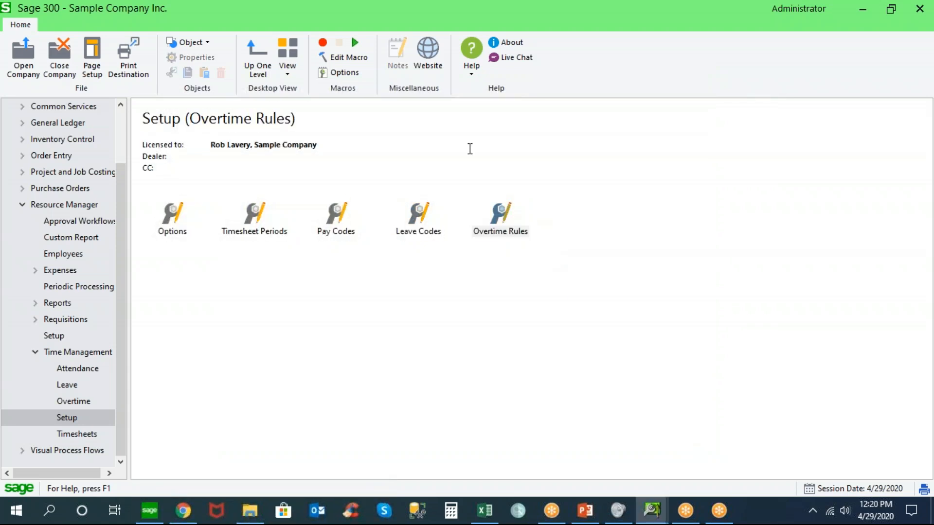
click(440, 153)
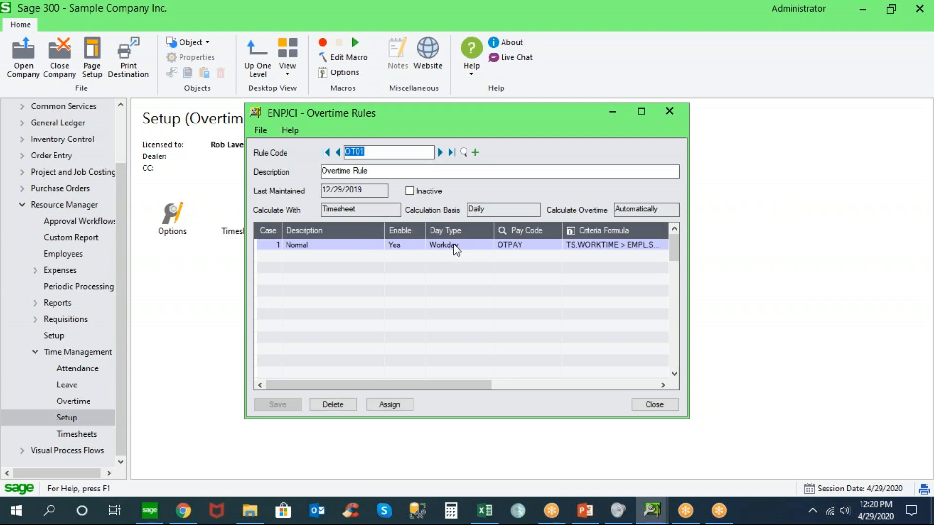
click(586, 247)
drag(419, 386, 527, 385)
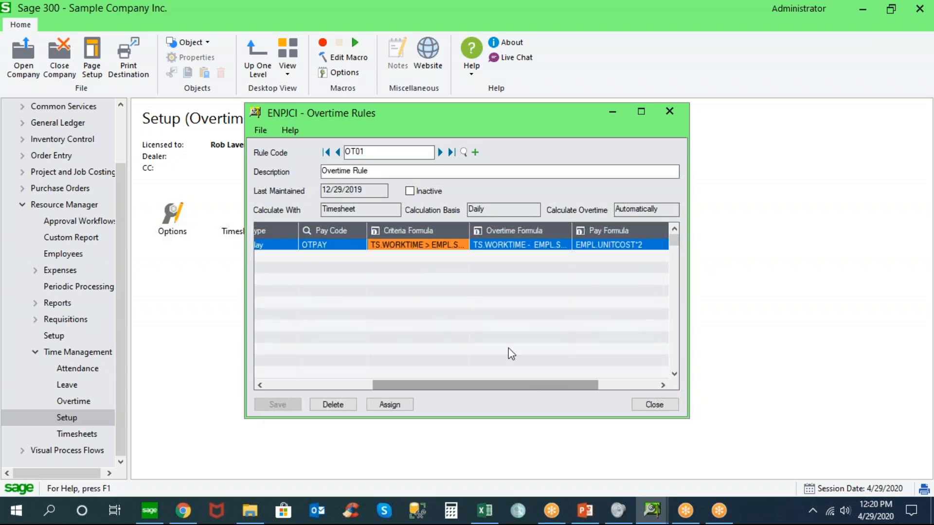
click(494, 244)
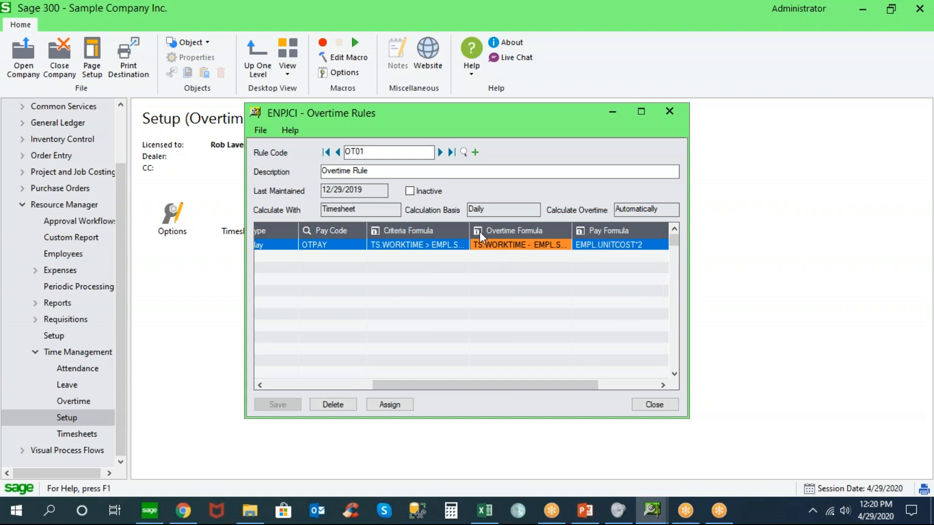
click(480, 231)
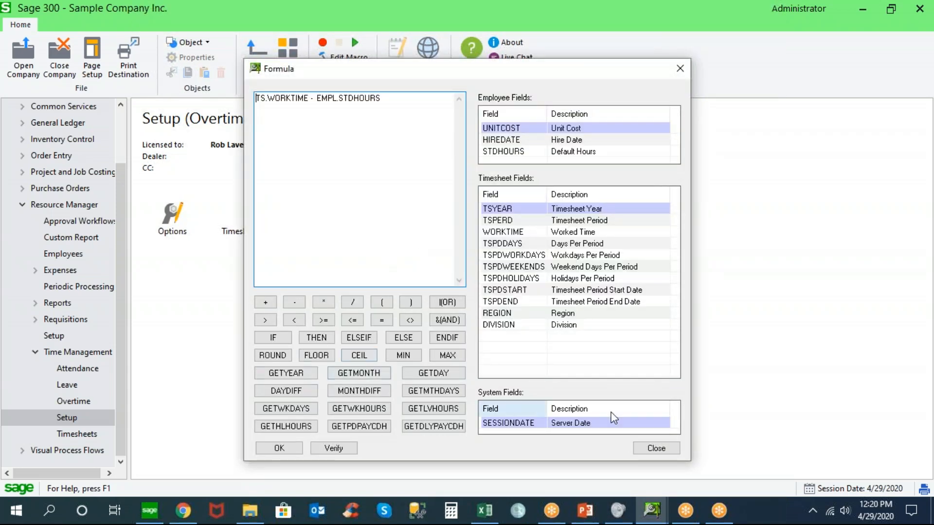
click(656, 448)
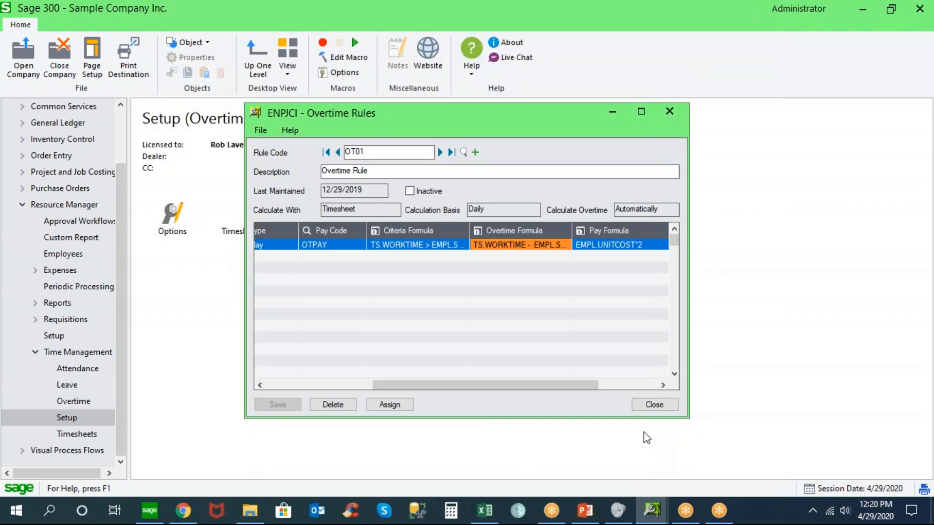
Examine the pay formula of overtime rule OT01, compare it with the criteria and overtime formulas, and close the rule
click(608, 245)
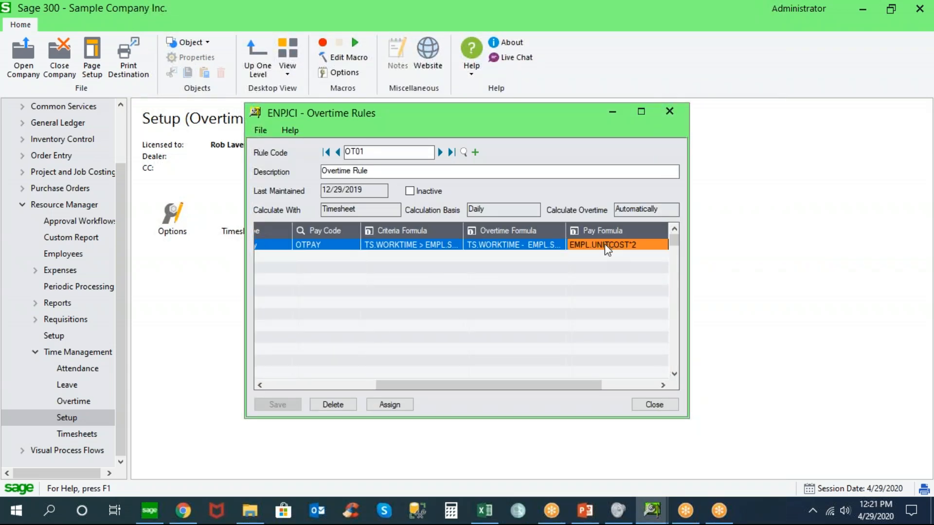
click(578, 229)
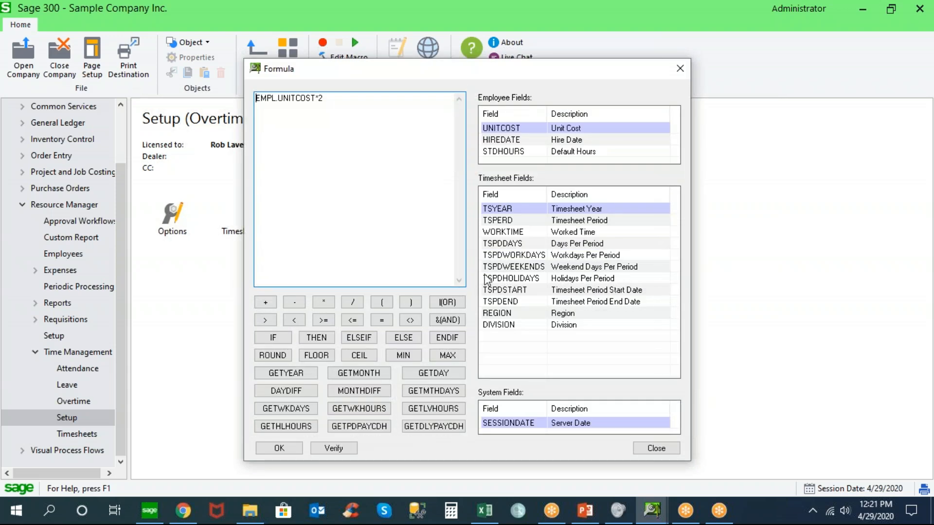
click(657, 448)
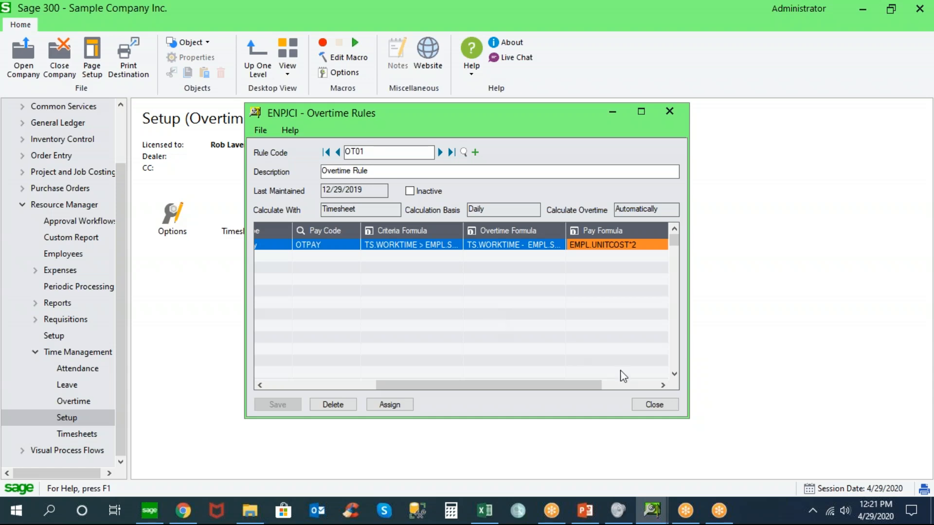
click(383, 247)
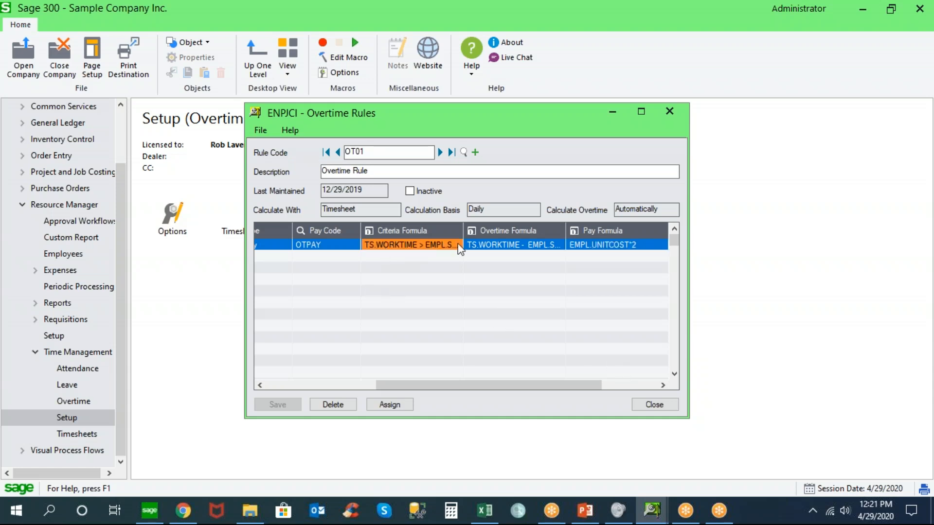
click(493, 246)
click(599, 247)
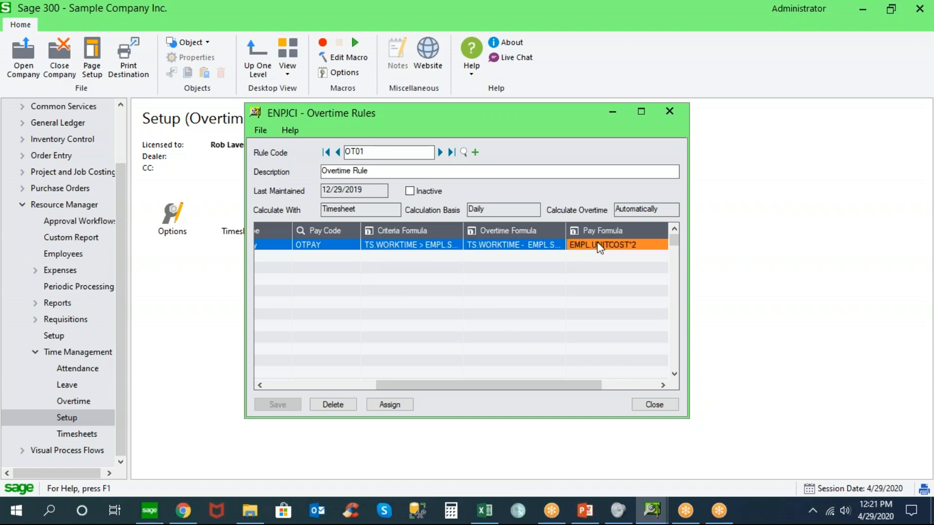
click(654, 404)
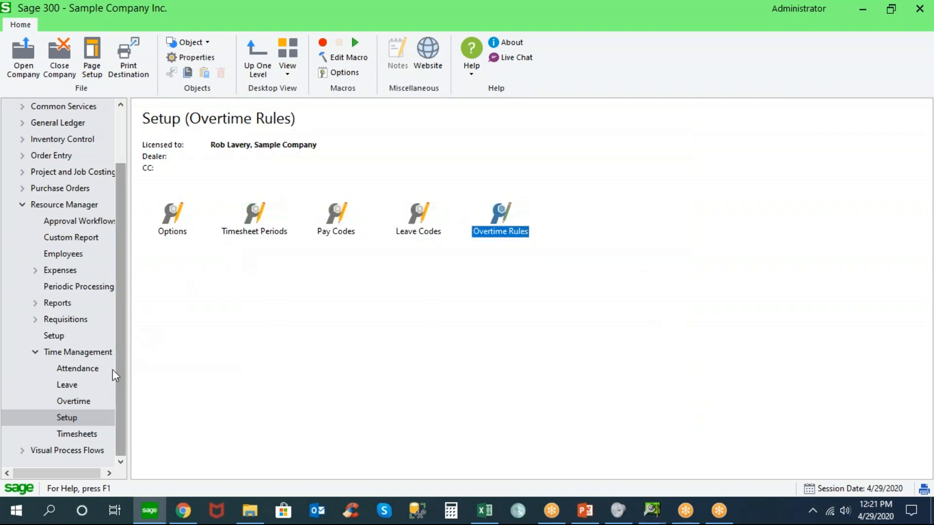
View the Timesheets functions of Time Management and open the Leave Account History
click(80, 436)
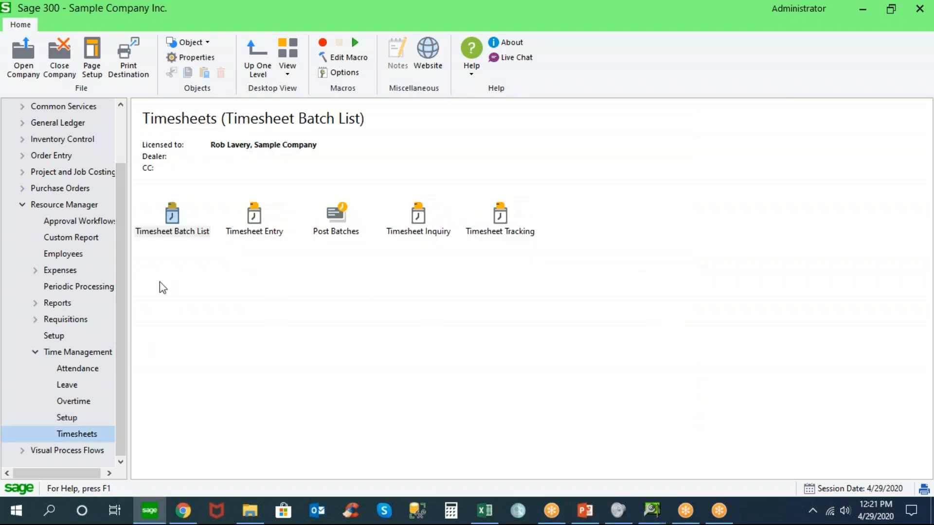
click(173, 221)
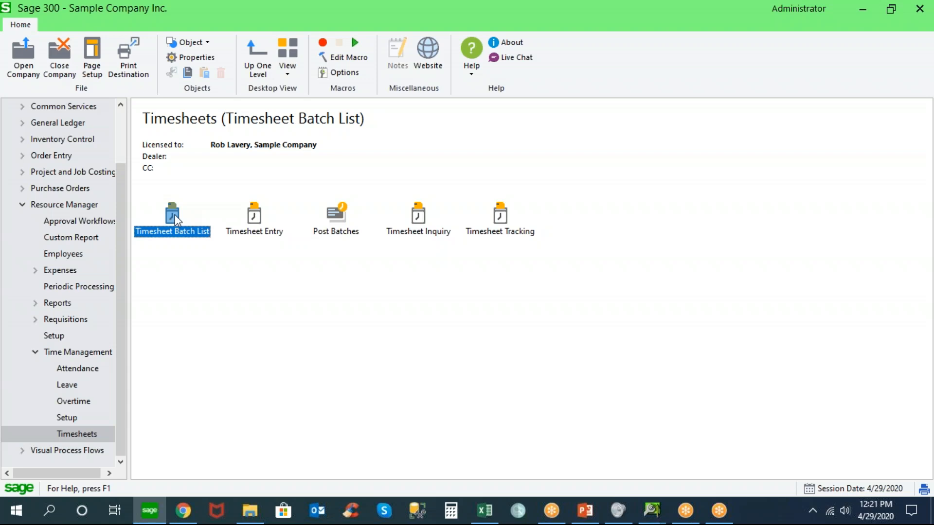
click(68, 387)
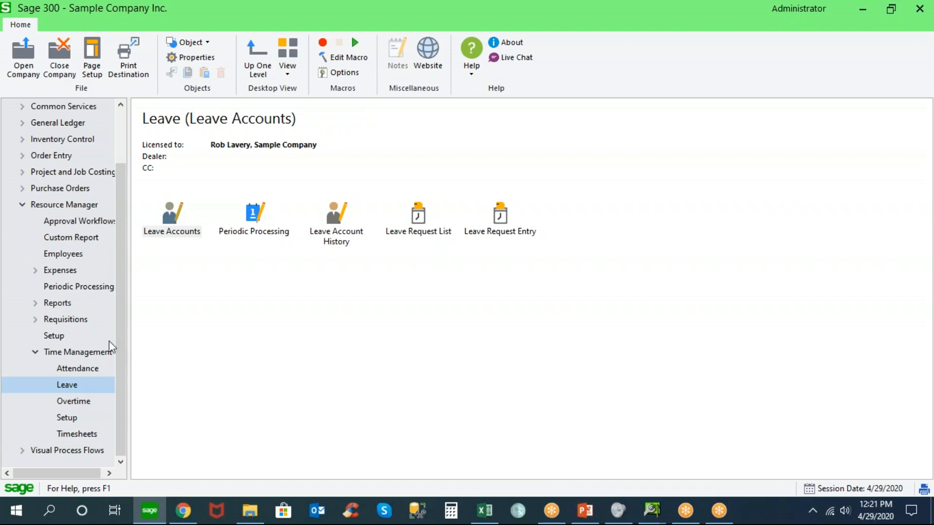
click(331, 225)
double_click(330, 221)
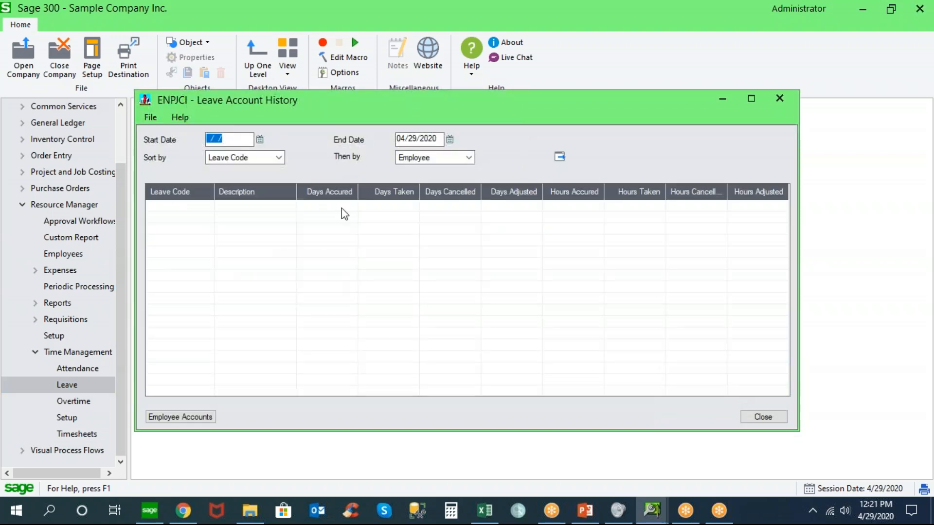
Load the leave account history up to 04/29/2020 and drill down from the SICK leave code to the first employee's transactions
click(559, 158)
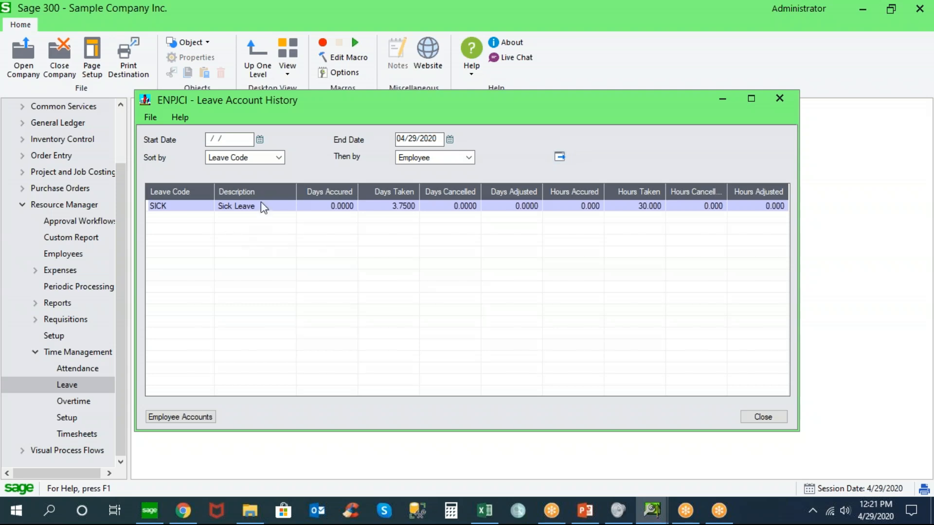
click(268, 209)
double_click(268, 209)
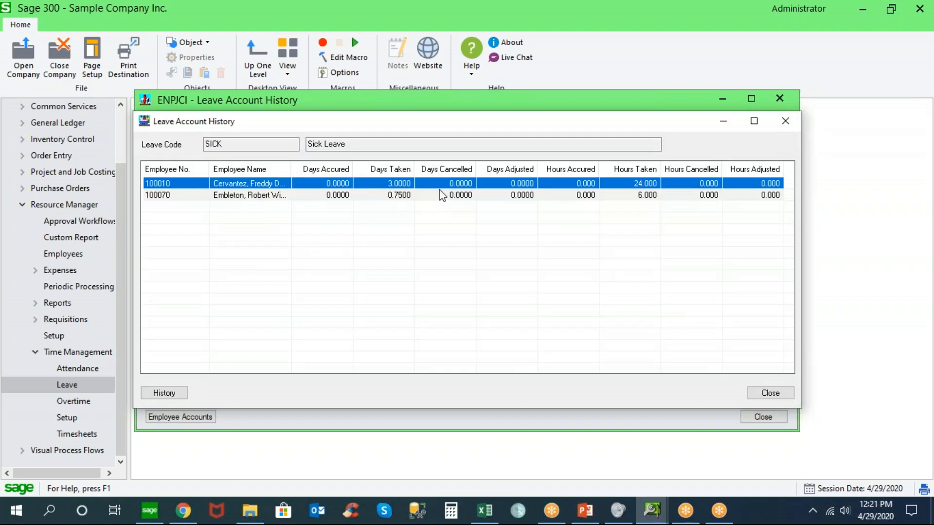
click(263, 183)
double_click(263, 185)
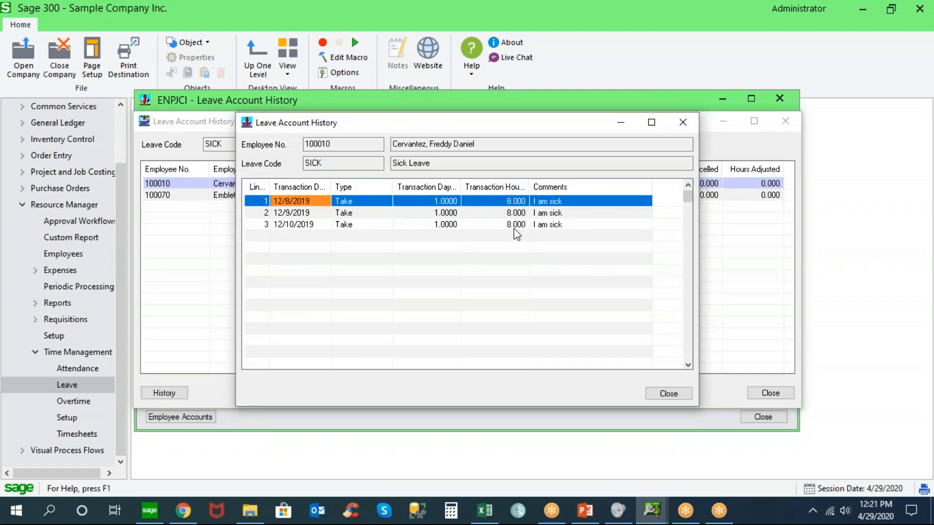
Reopen the first employee's sick leave history from the employee list, and close all Leave Account History windows
click(664, 393)
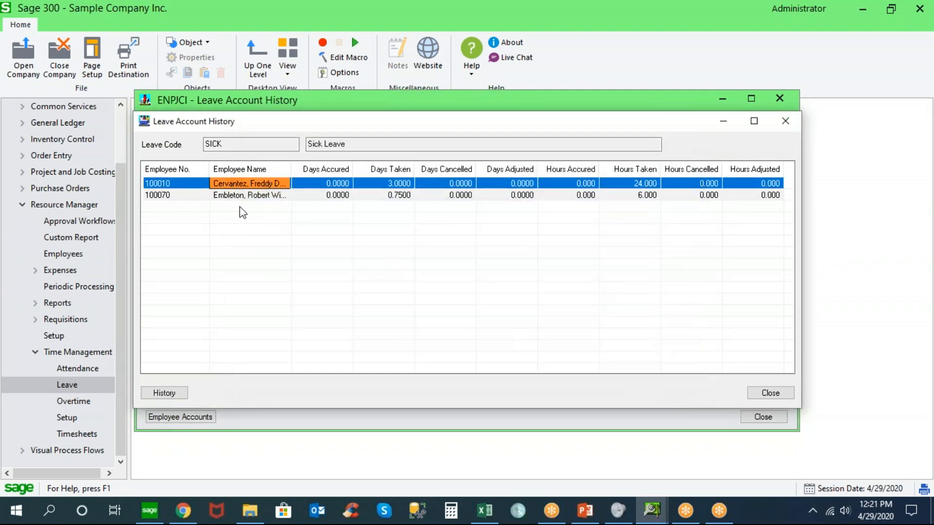
click(174, 390)
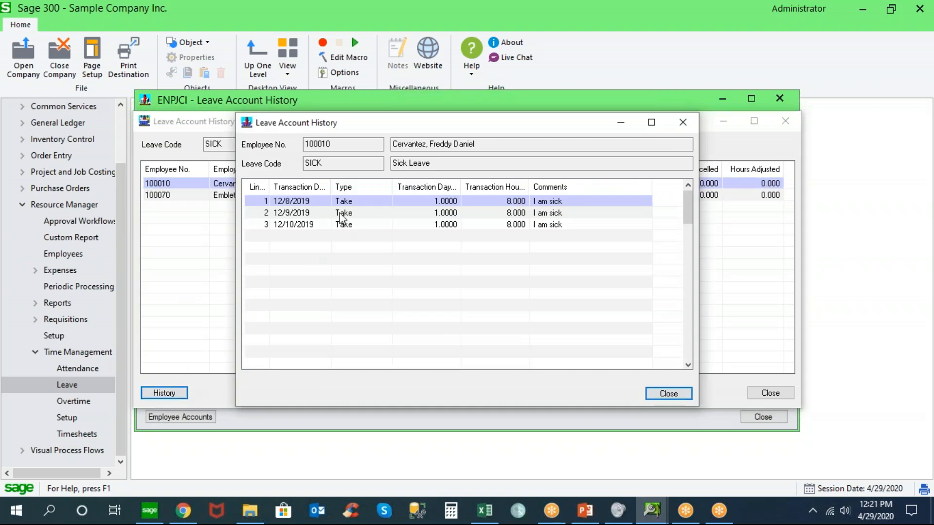
click(651, 394)
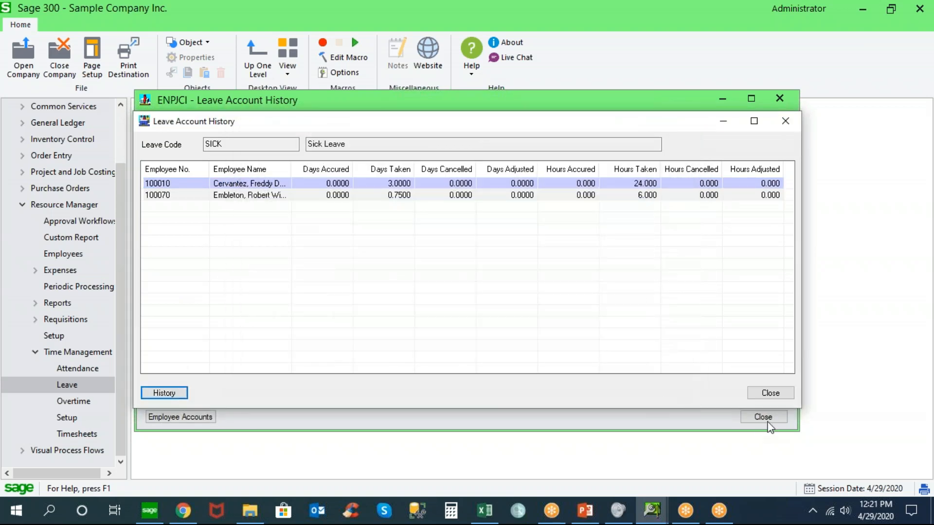
click(770, 394)
click(765, 416)
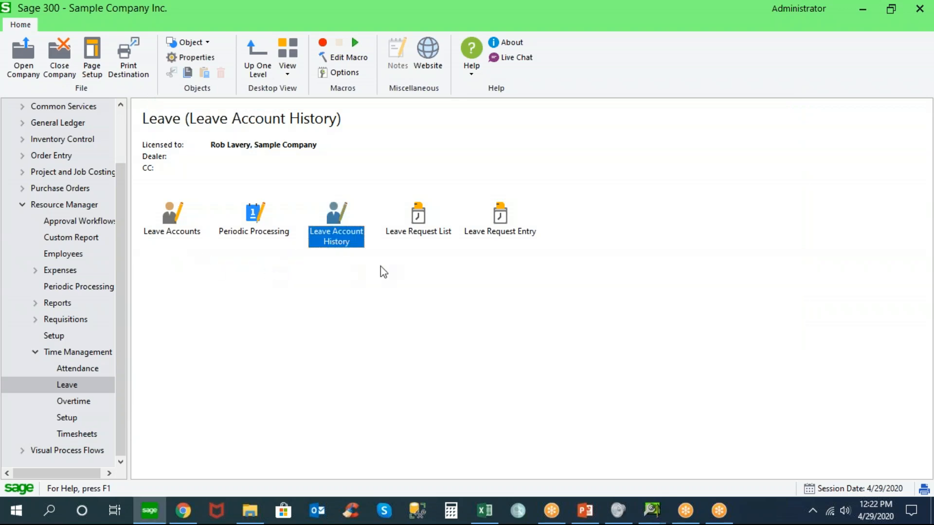
Point out Leave Request List and Leave Request Entry, and return to the Time Management overview
click(414, 221)
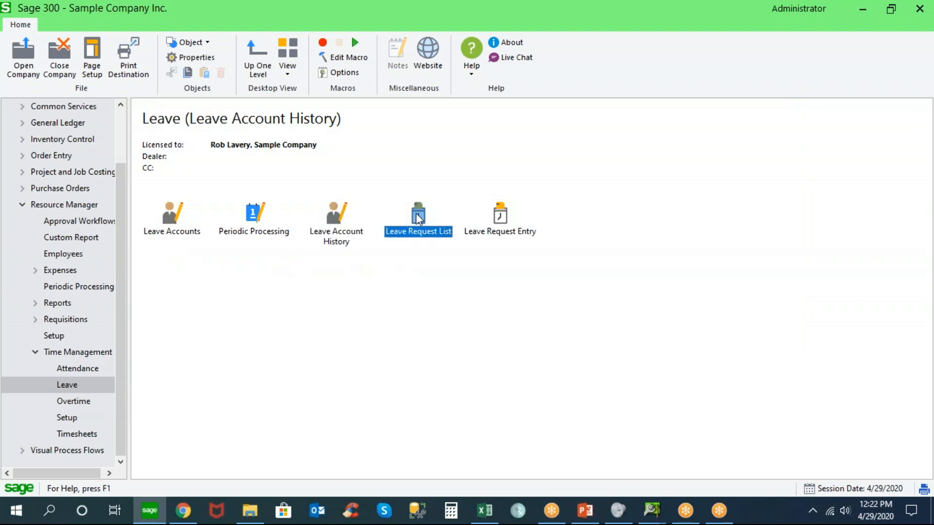
click(500, 218)
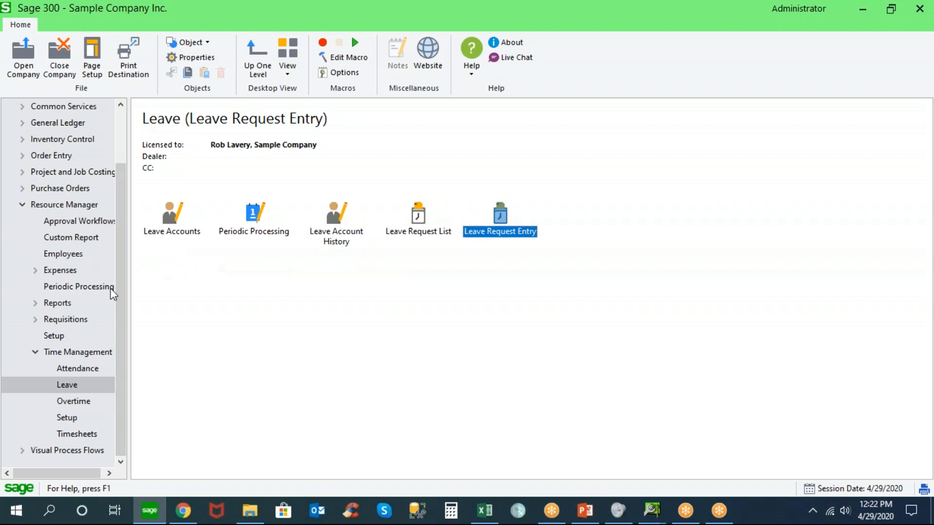
click(60, 353)
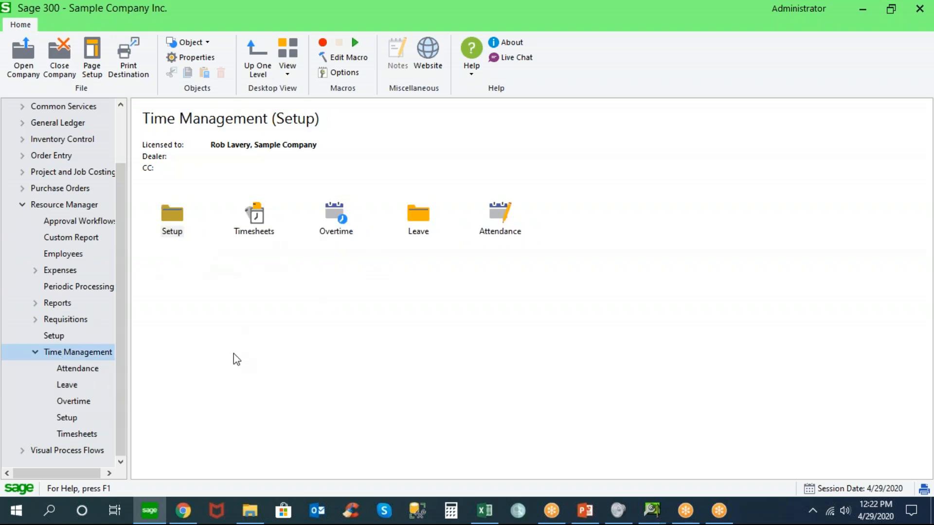
Switch to the Norming ESS Administration Portal in Chrome and open the ESS group ENPJCI
click(184, 513)
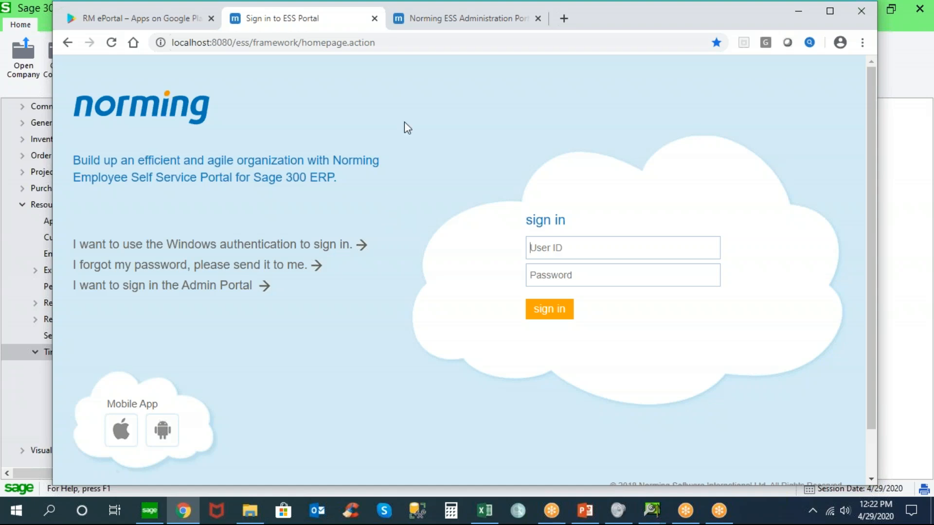
click(442, 25)
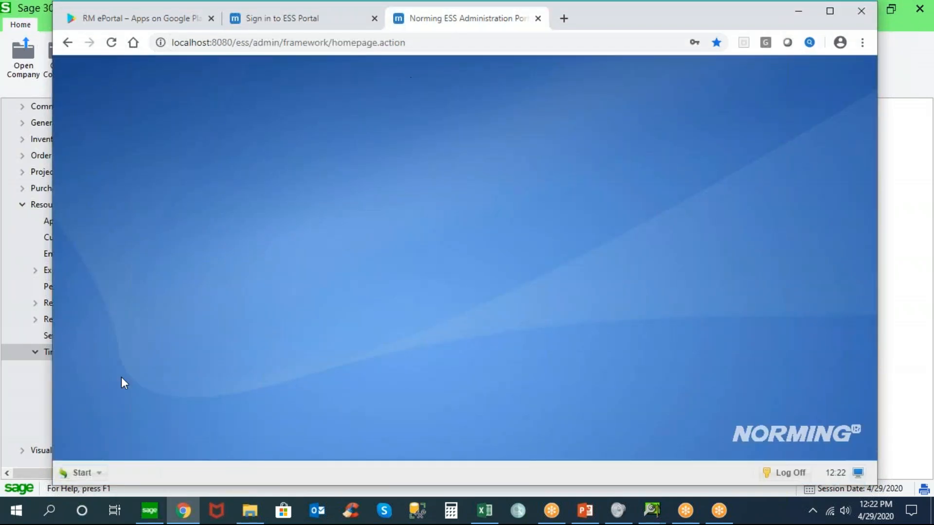
click(79, 474)
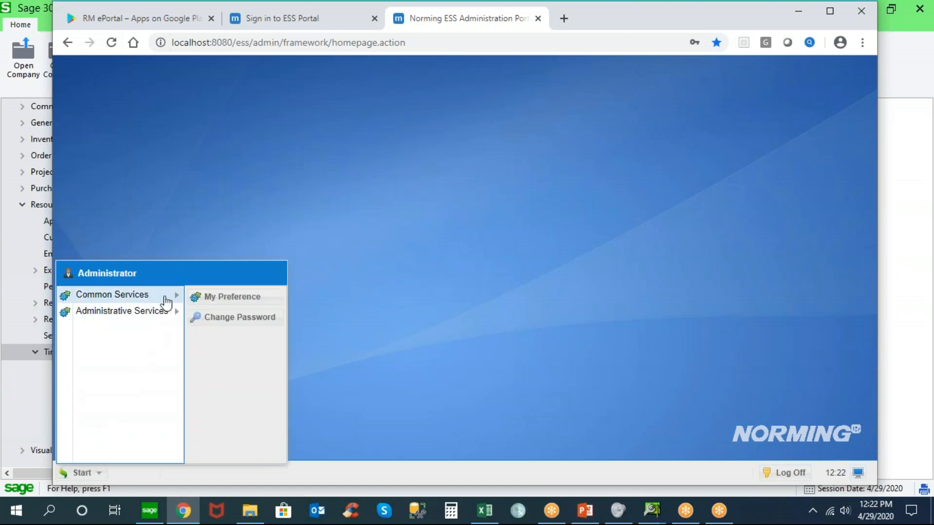
mouse_move(165, 299)
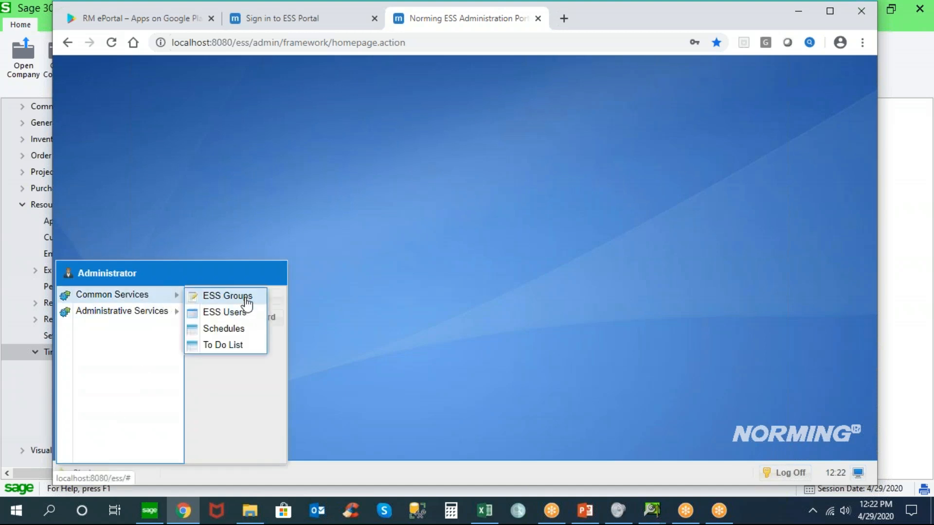
click(228, 296)
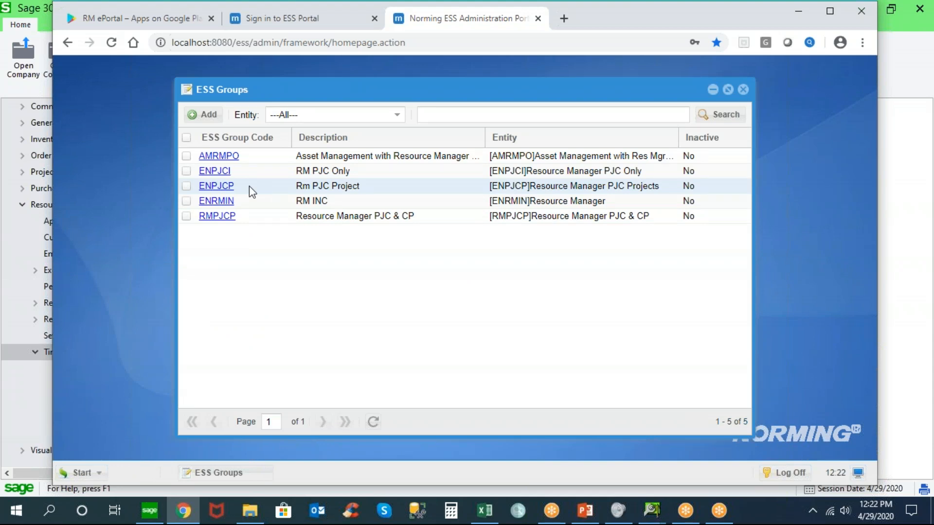
click(223, 174)
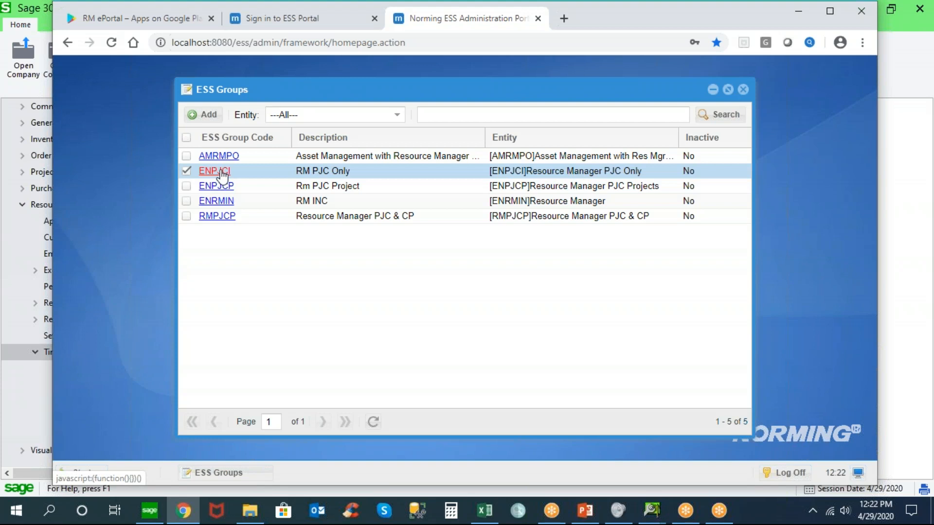
click(223, 174)
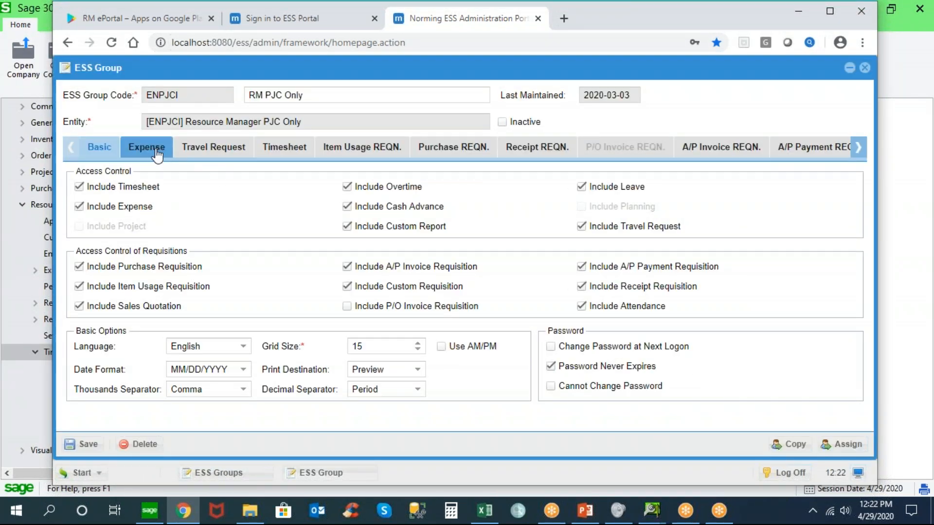
Examine the submitter and approver field permissions for Expense and Timesheet in group ENPJCI, and return to its Basic settings
click(156, 153)
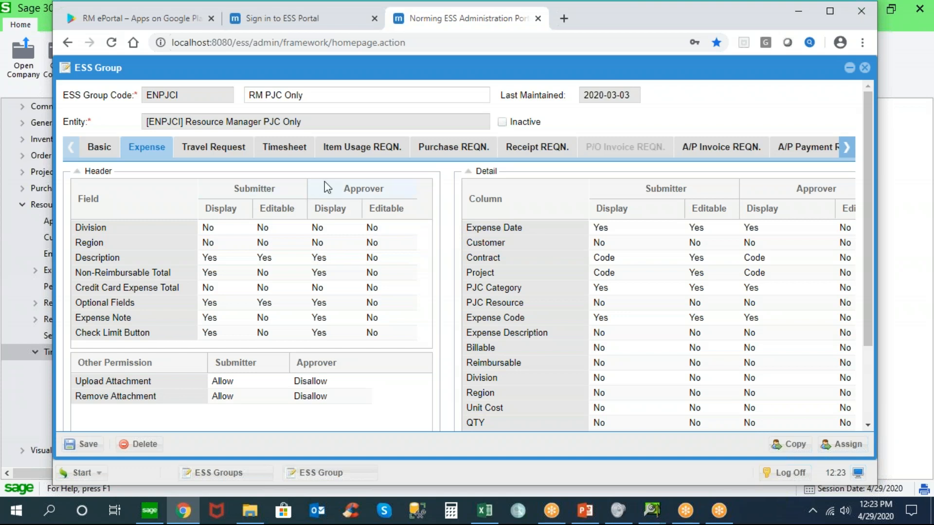
click(286, 157)
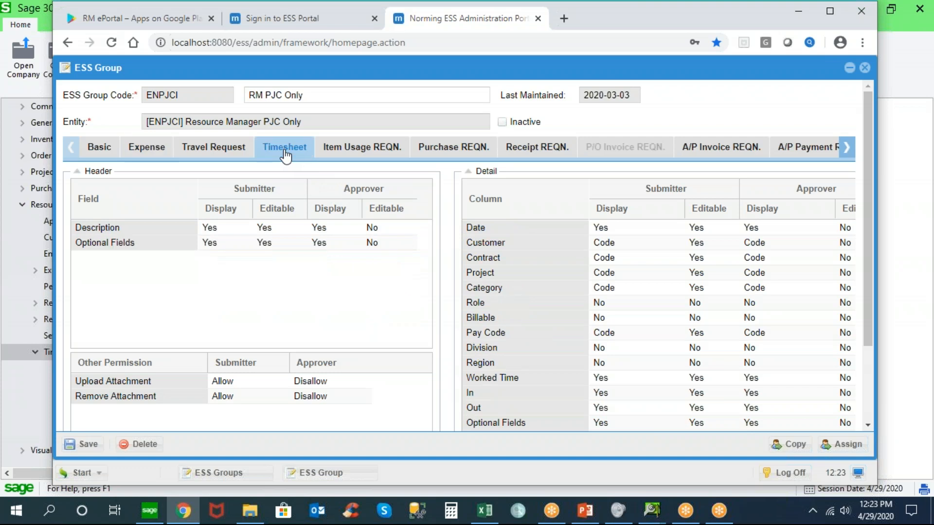
click(261, 229)
click(103, 154)
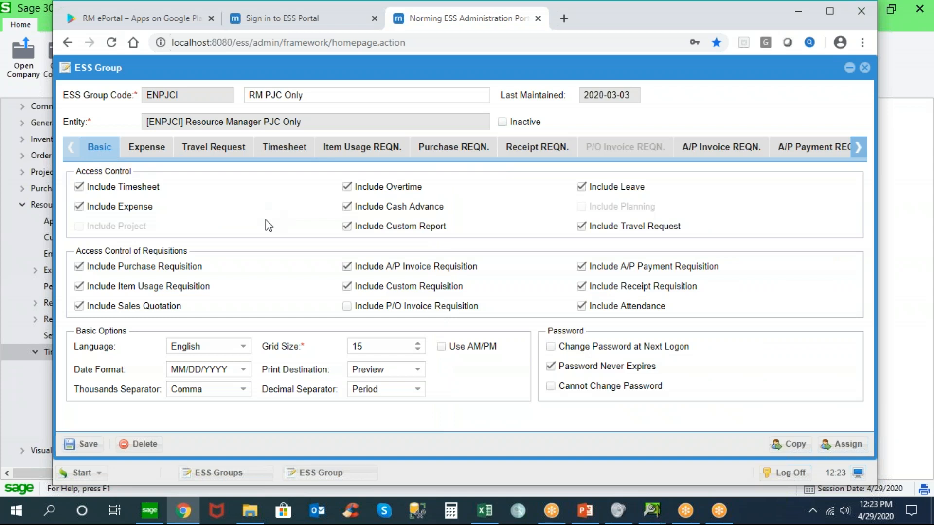
View the available languages for group ENPJCI, and close the group and the ESS Groups list without saving
click(242, 347)
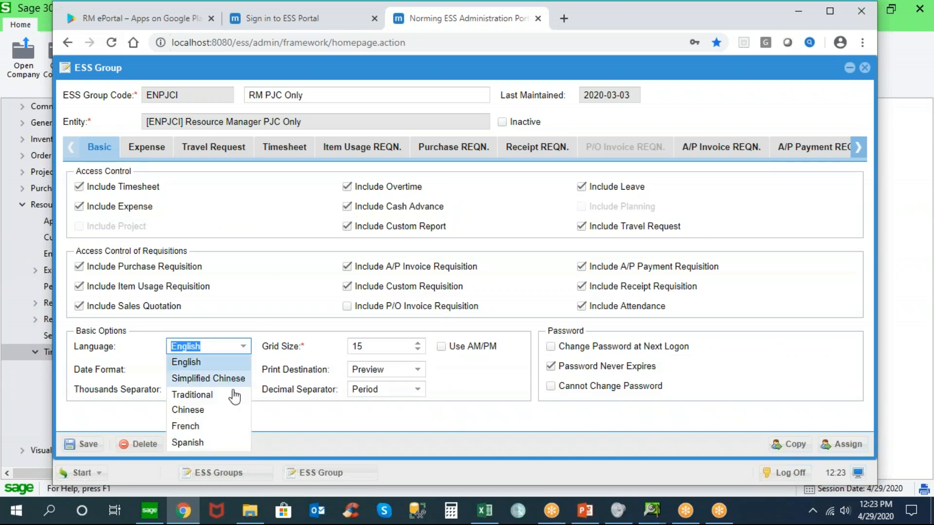
click(243, 347)
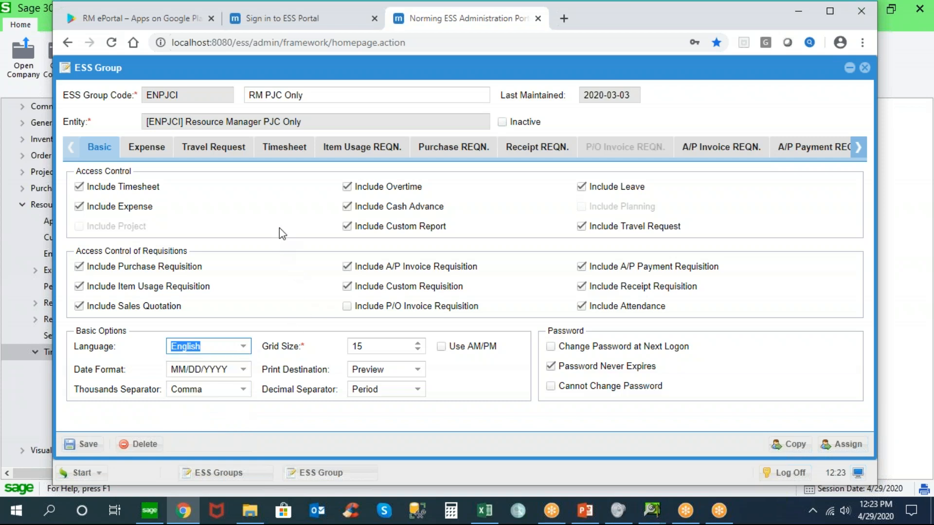
click(864, 65)
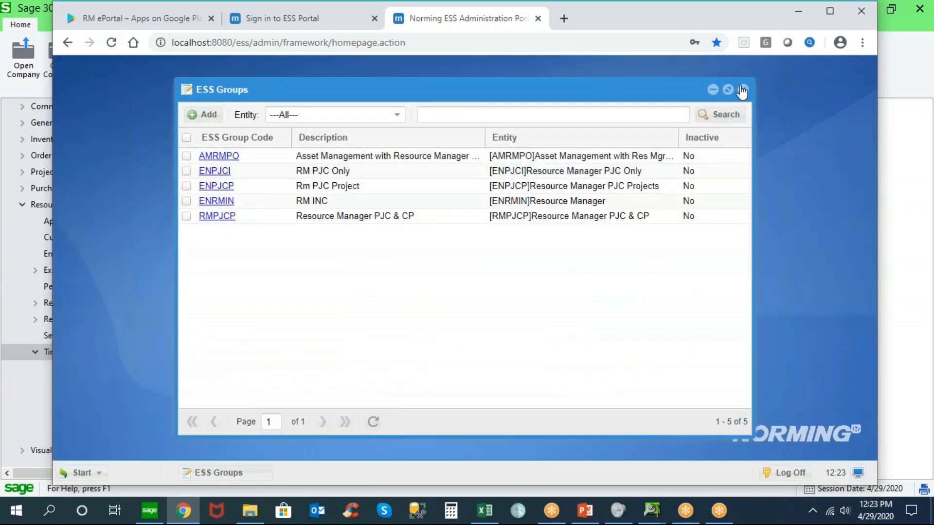
click(742, 90)
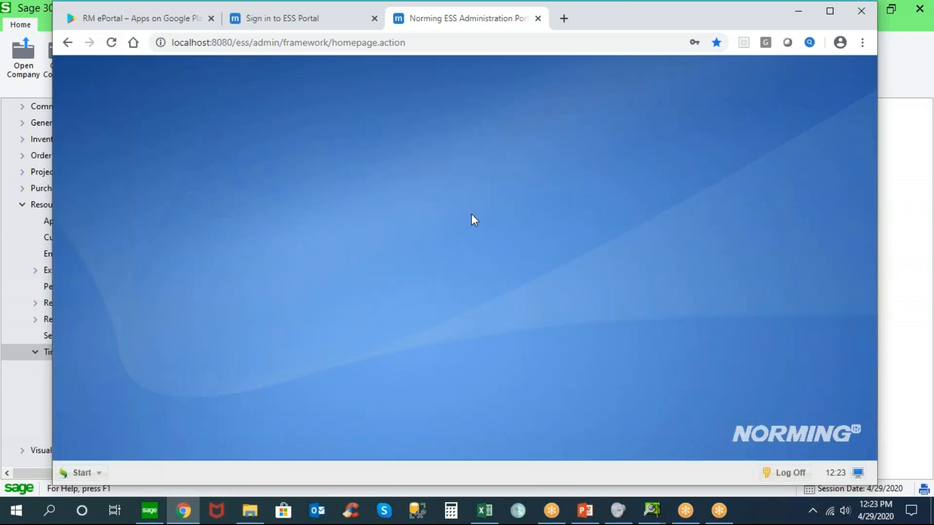
Sign in to the ESS Portal with the employee's user ID and select the entity Resource Manager PJC Only
click(290, 26)
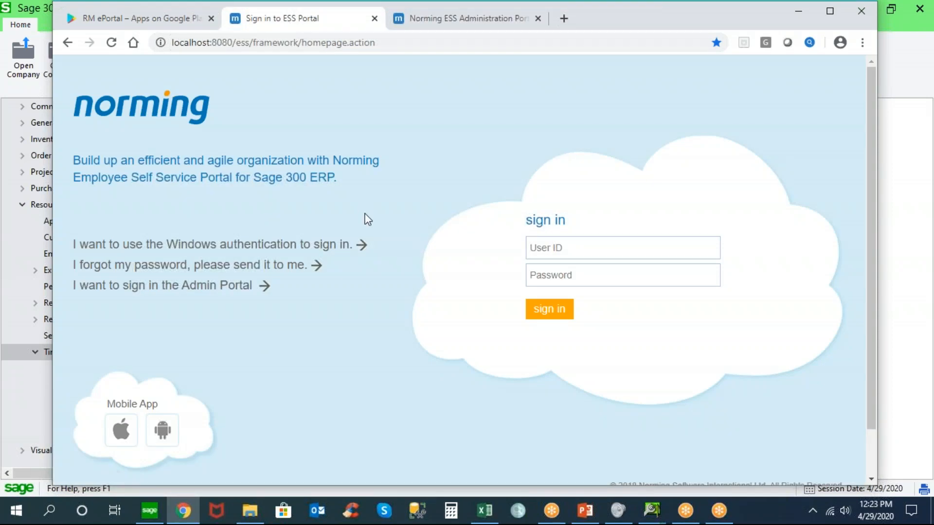
text(100070)
key(Return)
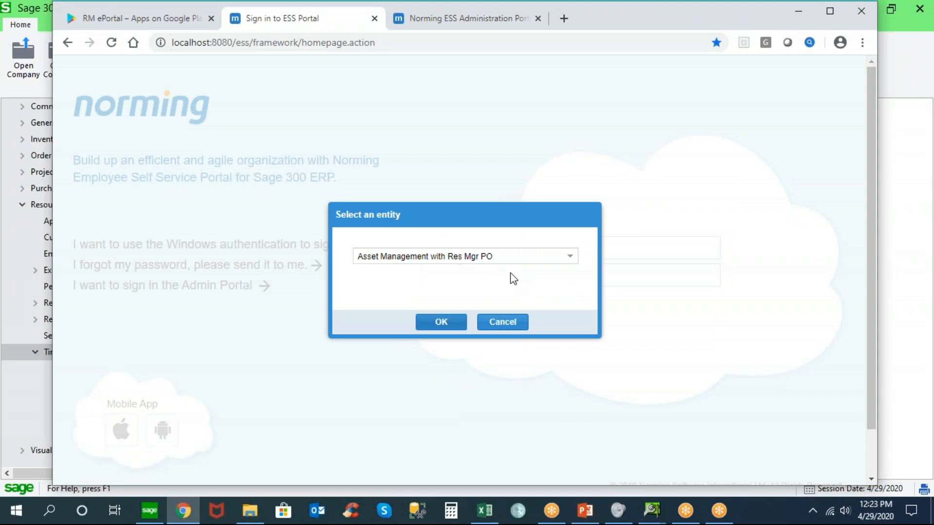
click(570, 258)
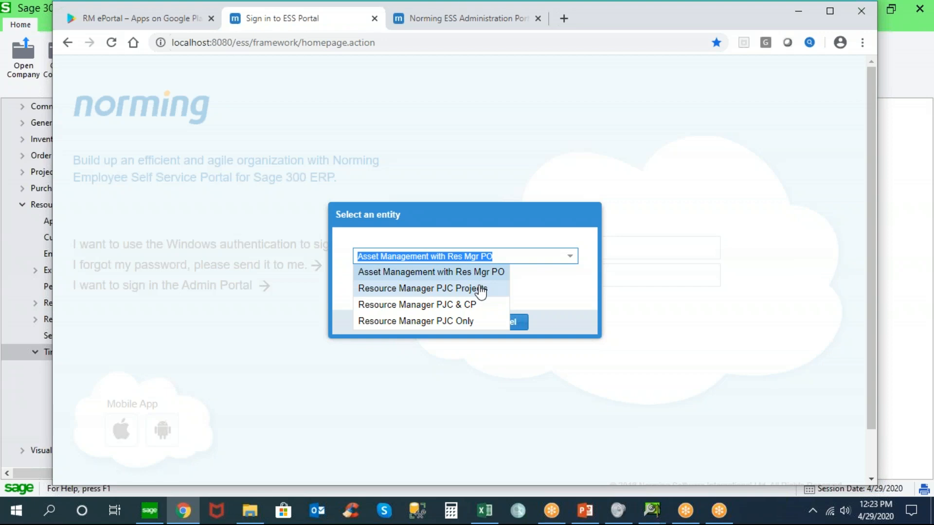
click(426, 323)
click(444, 325)
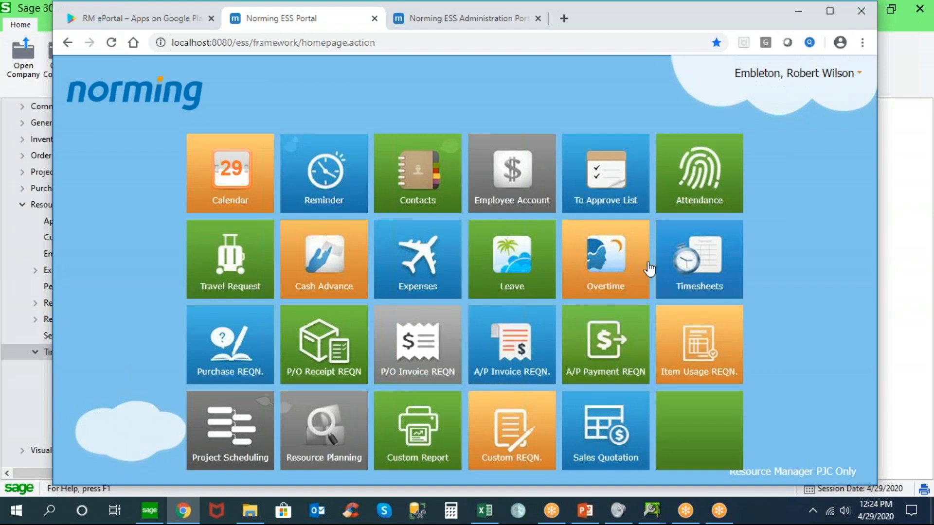
Create a new timesheet and set its first line to customer 1200 and contract 120-1200-10
click(704, 254)
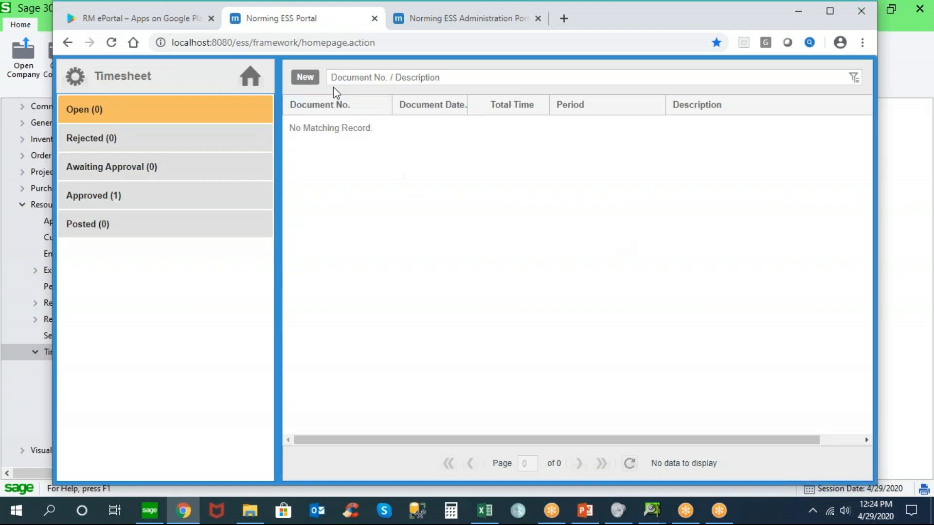
click(306, 78)
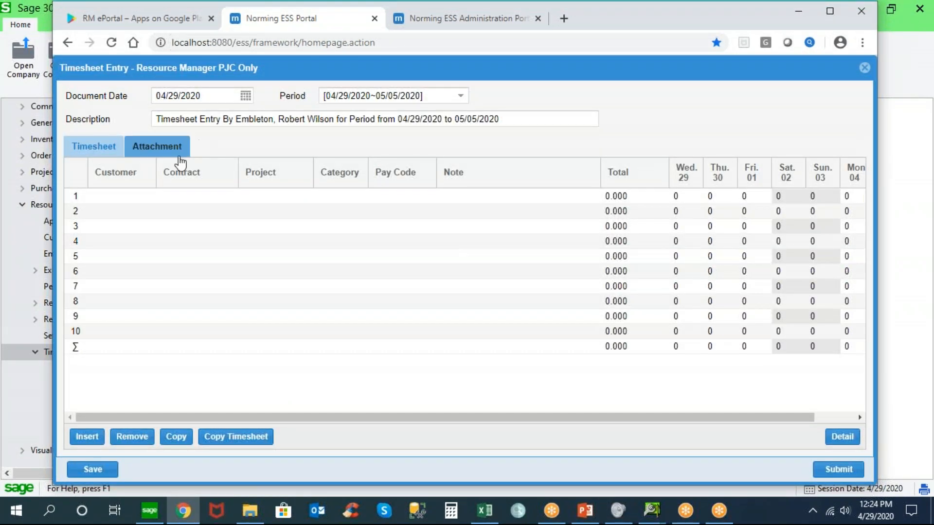
click(150, 197)
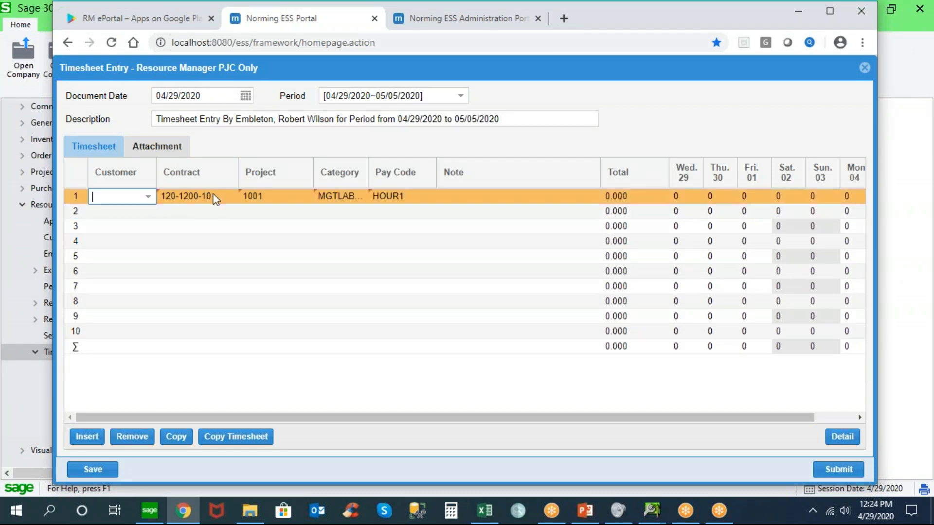
click(229, 199)
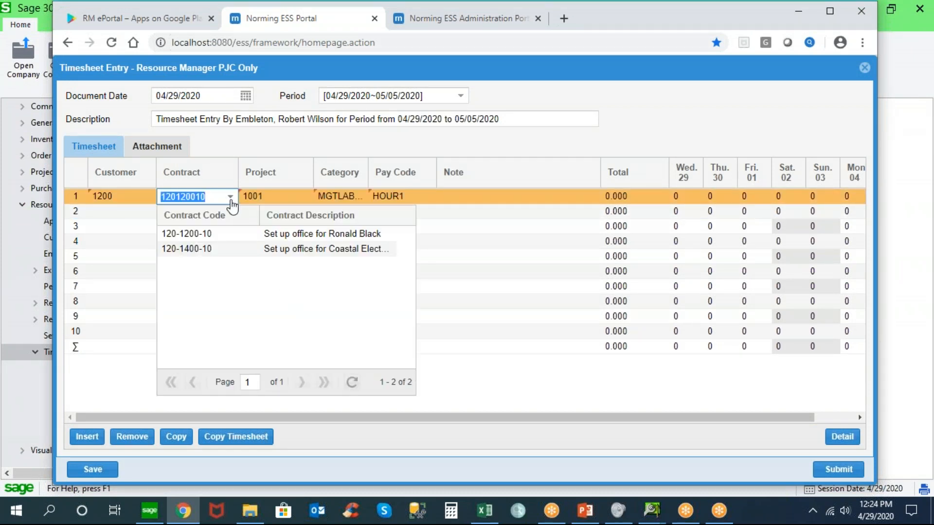
click(229, 234)
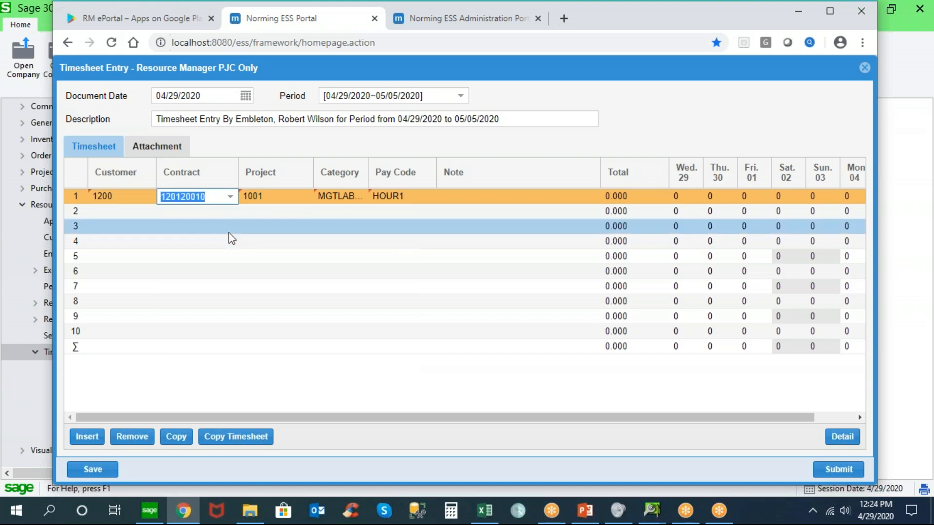
View the project and category choices available for the first timesheet line
click(305, 197)
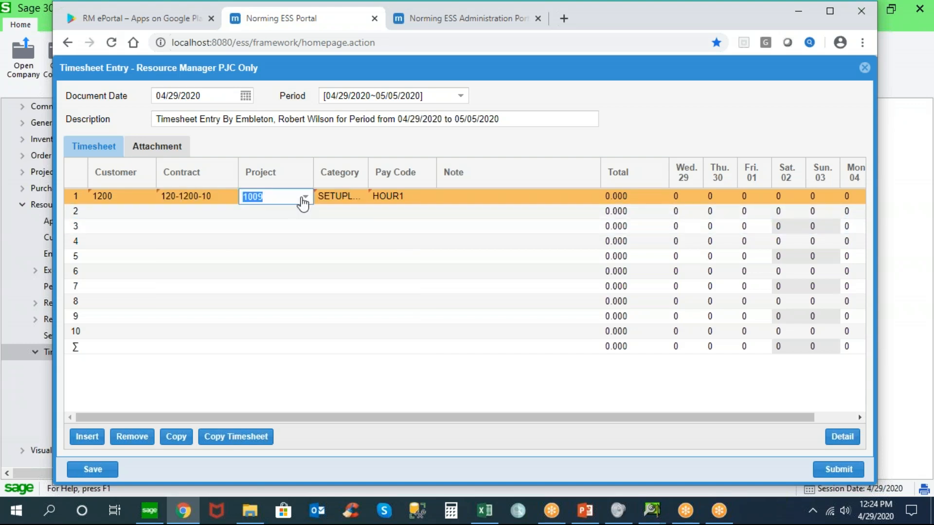
click(307, 198)
click(335, 199)
click(361, 197)
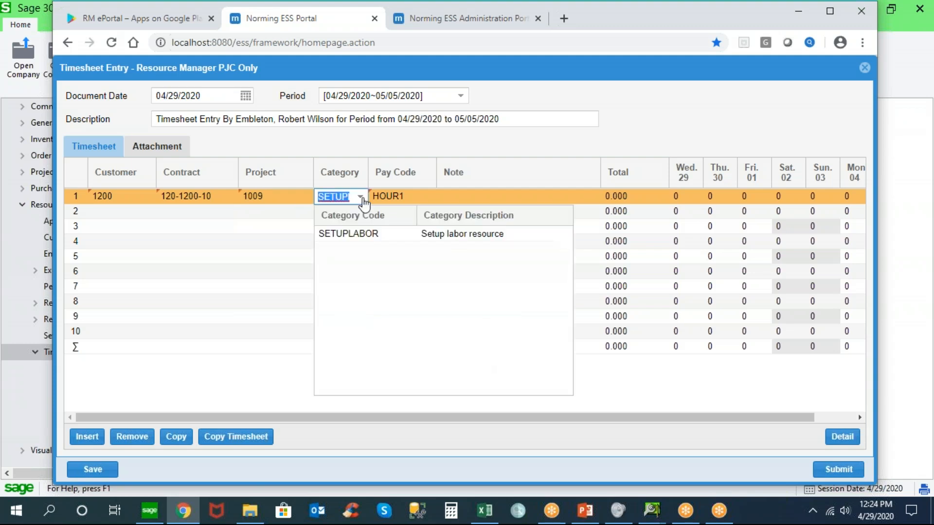
click(363, 199)
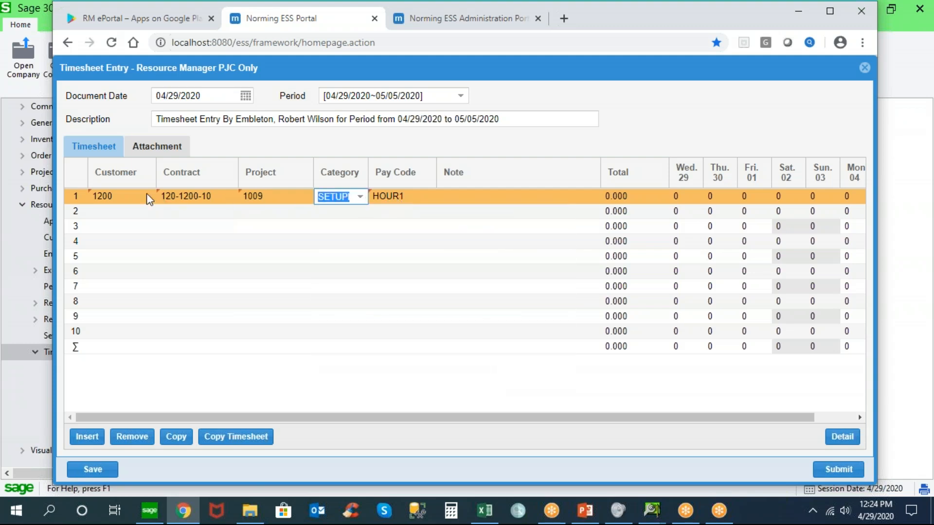
Add the note "This is a good customer" to the first timesheet line
click(469, 196)
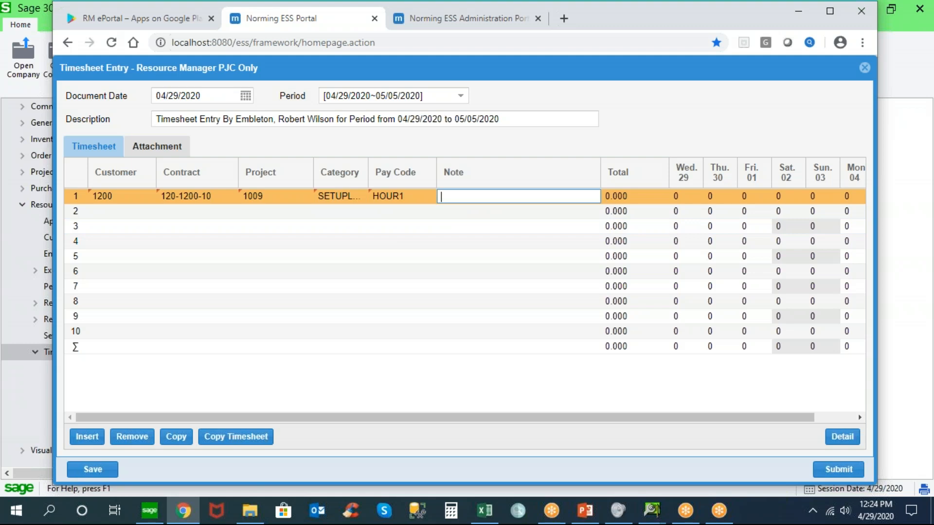
text(This is a good customer)
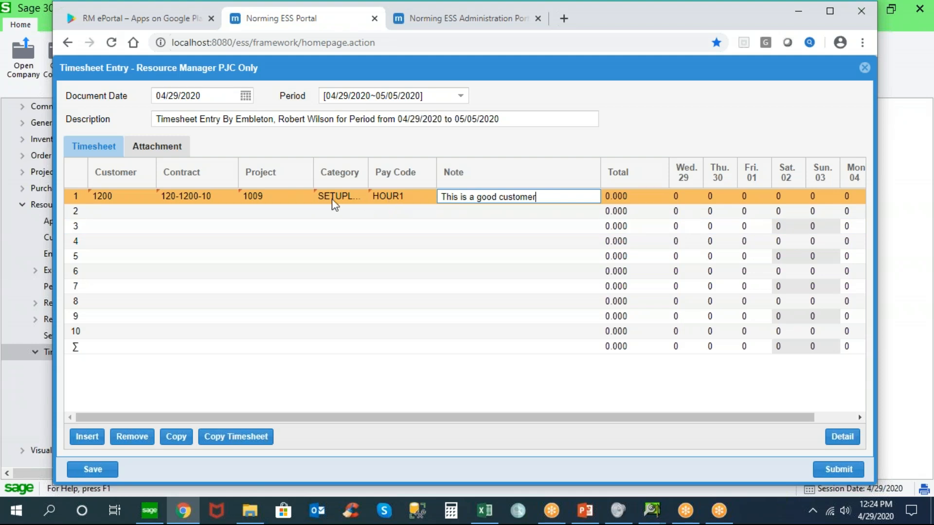
Enter 8 hours on the first line for Wednesday 29, Thursday 30, Friday 01 and Monday 04
click(685, 197)
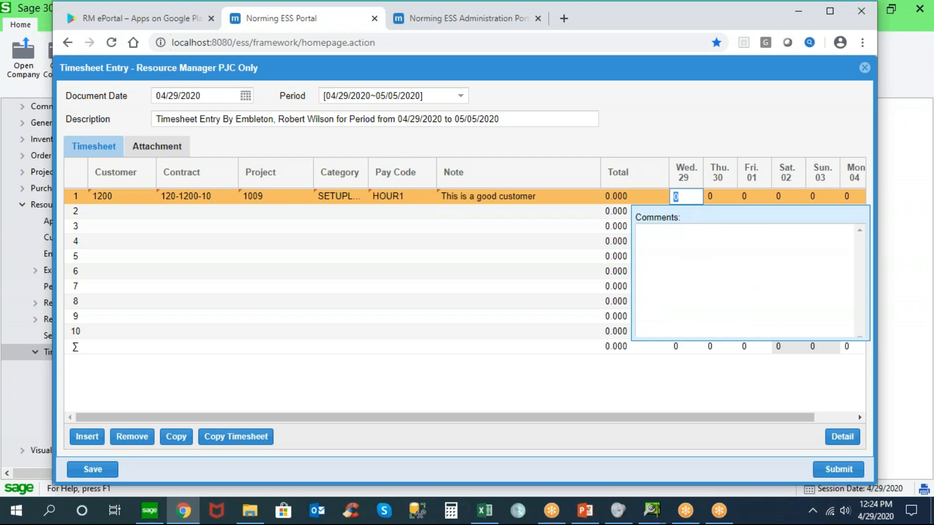
text(8)
key(Tab)
text(8)
key(Tab)
text(8)
key(Tab)
key(Tab)
key(Tab)
text(8)
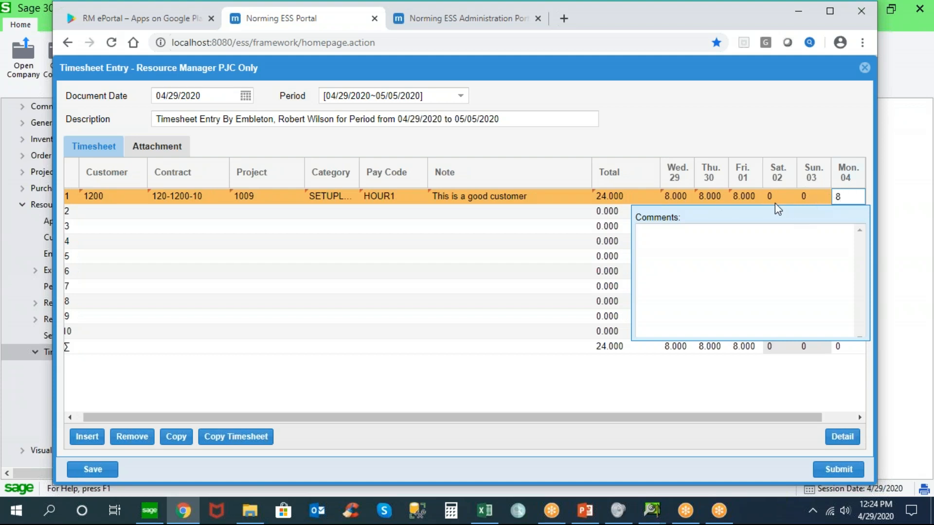
Switch to Sage 300, examine the Timesheet settings in Time Management Options, and close the options without saving
click(150, 510)
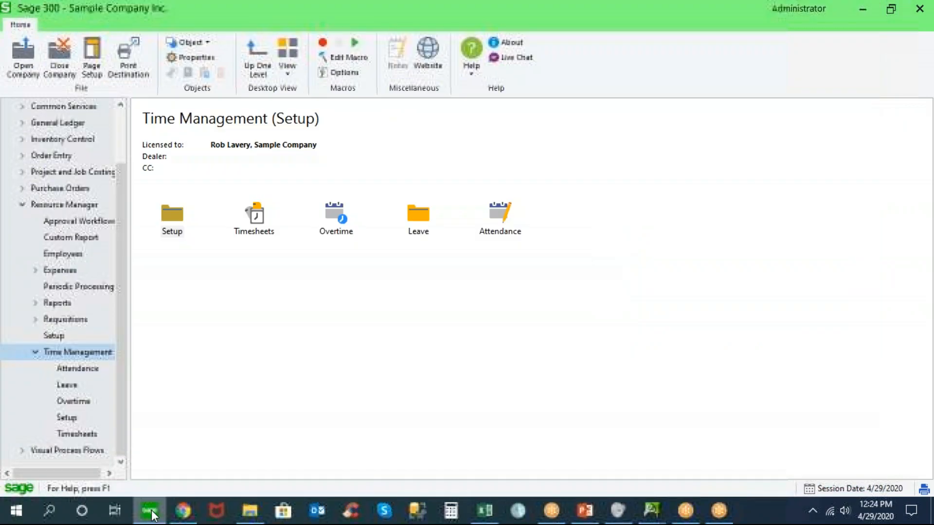
double_click(172, 221)
double_click(174, 222)
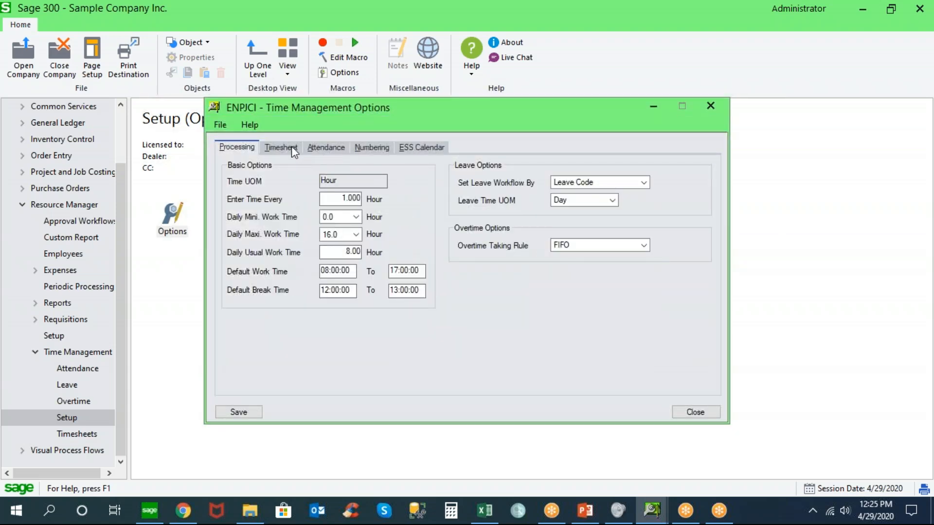
click(280, 147)
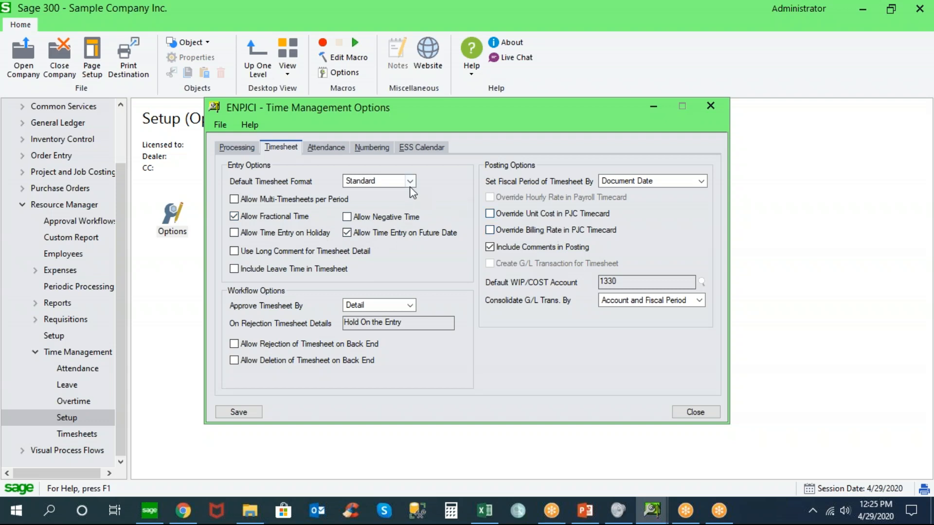
click(693, 412)
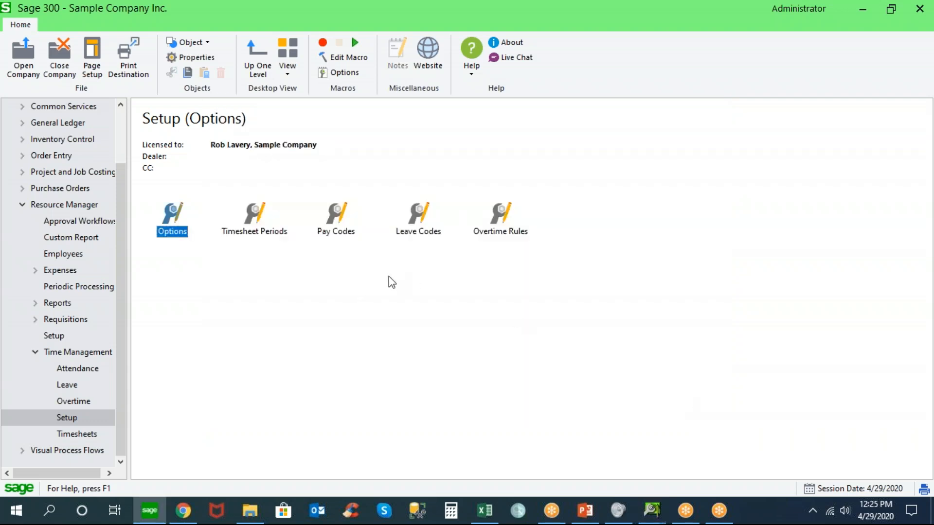
Return to the ESS Portal timesheet in Chrome and add the comment "This is a great job!" to the Wednesday 29 hours
click(183, 510)
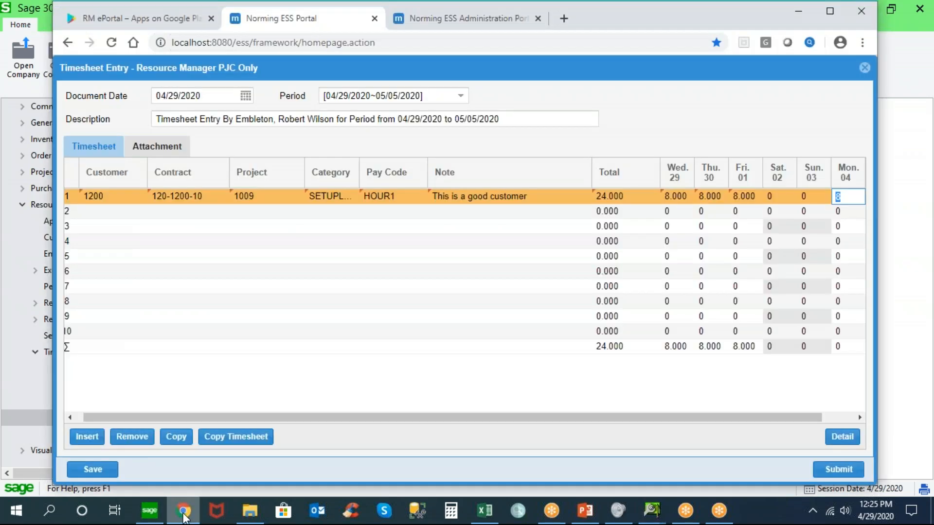
click(677, 197)
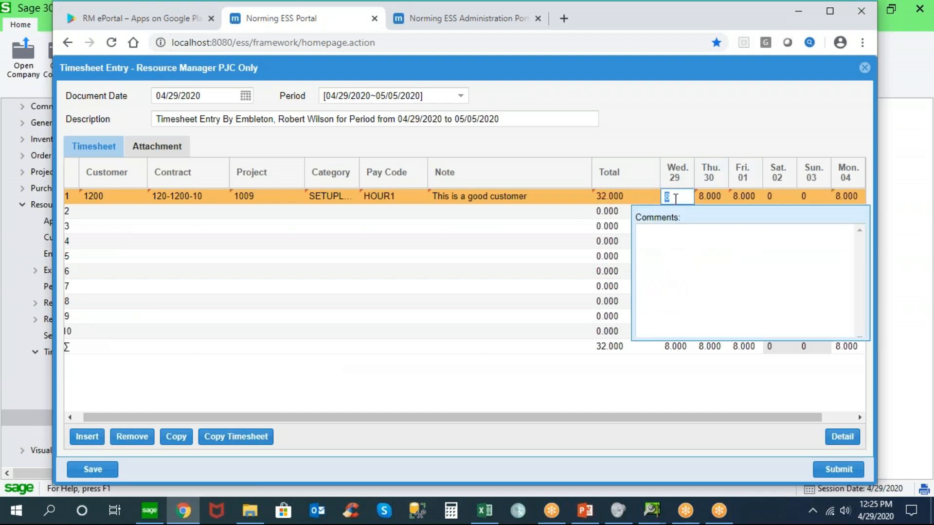
click(669, 239)
text(This )
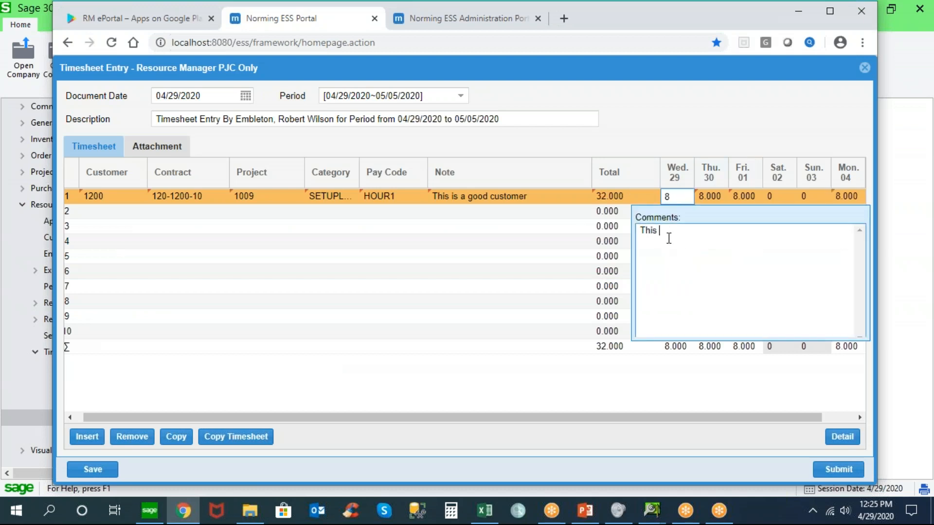
text(is a great job!)
click(711, 199)
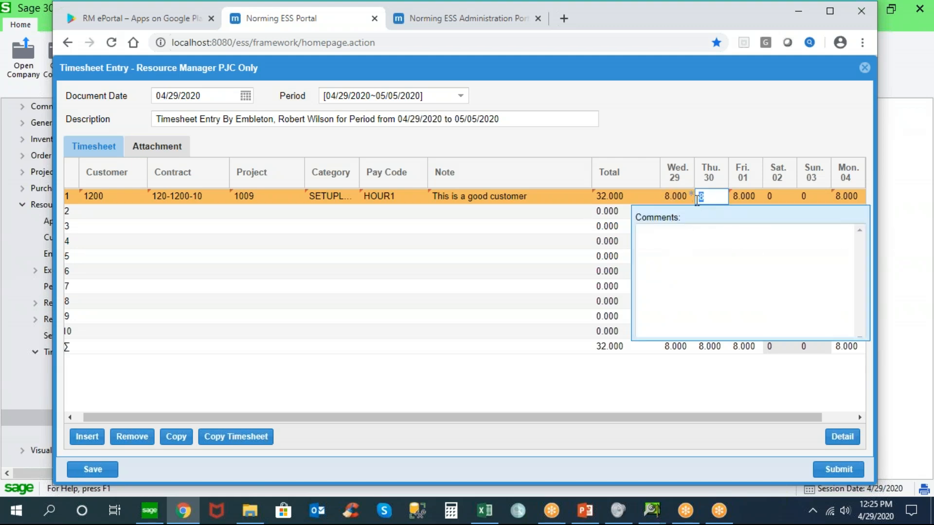
mouse_move(690, 200)
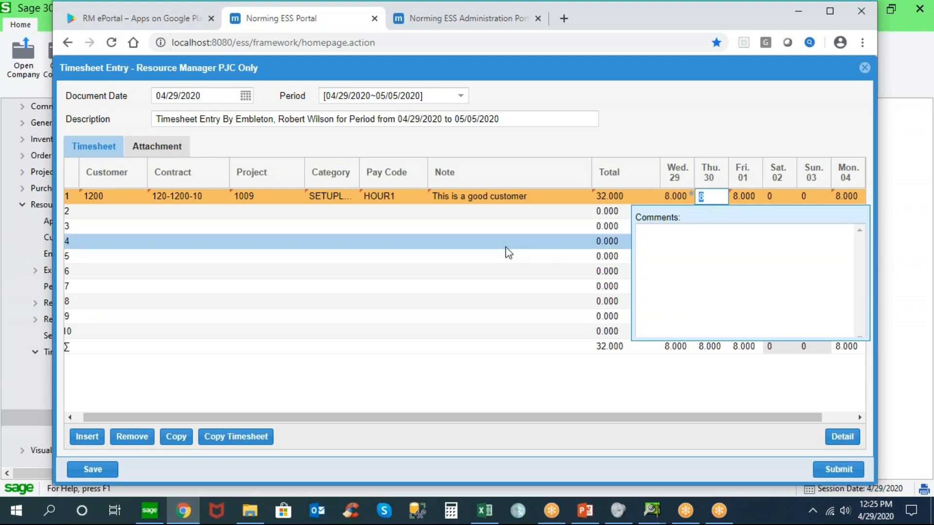
Attach the PDF 2017 Jaguar F-Pace SUV Configuration from Documents to the timesheet with the note "Contract Details"
click(171, 151)
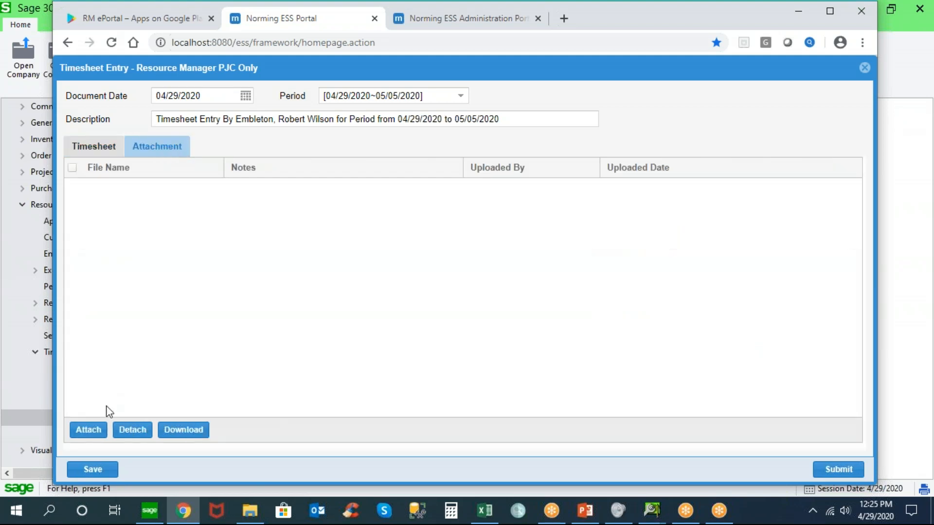
click(94, 431)
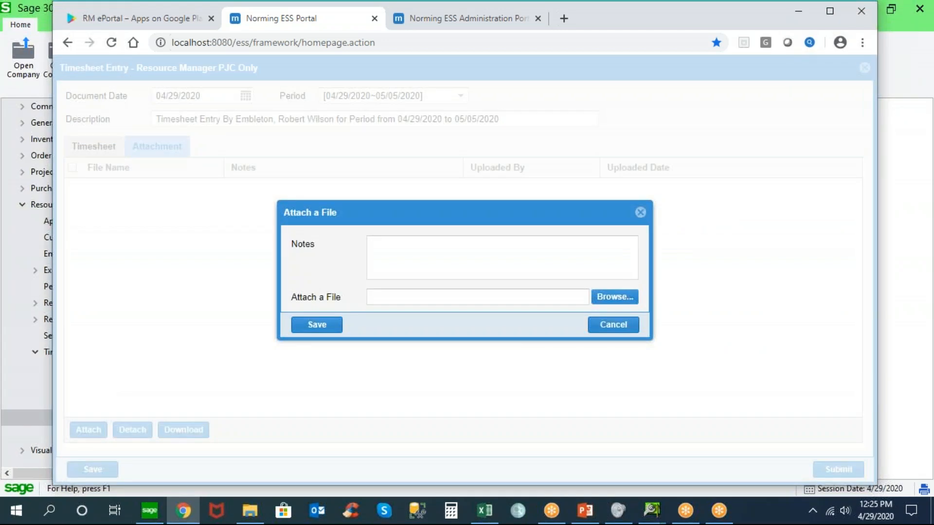
click(401, 254)
text(Contract Details)
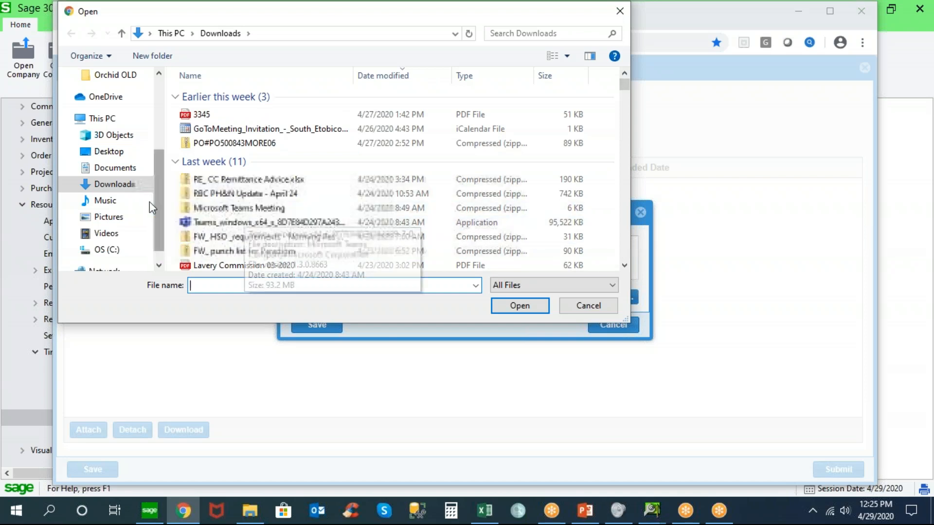
click(120, 170)
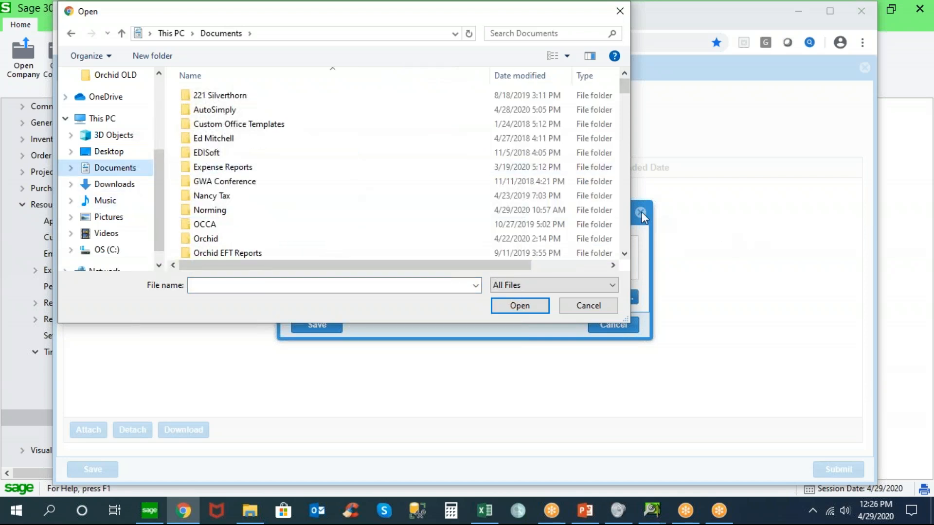
scroll(622, 216, down, 8)
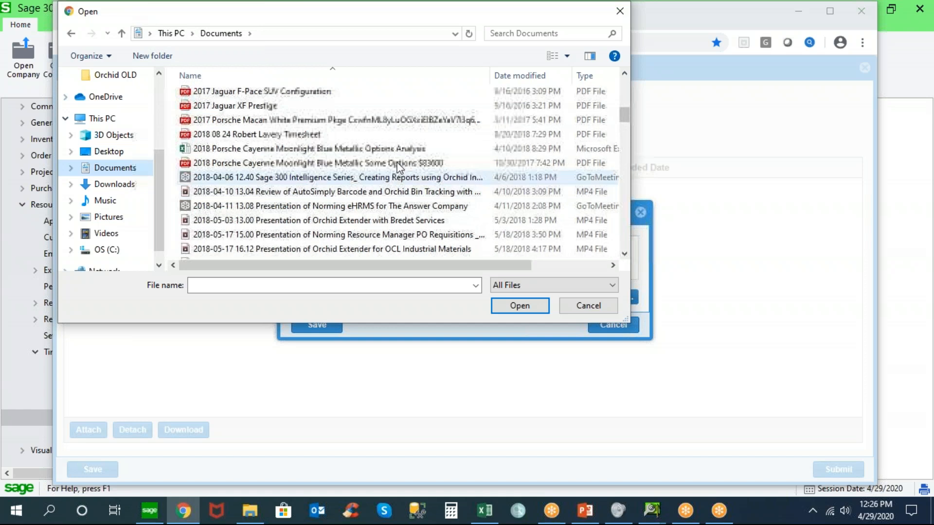
double_click(293, 89)
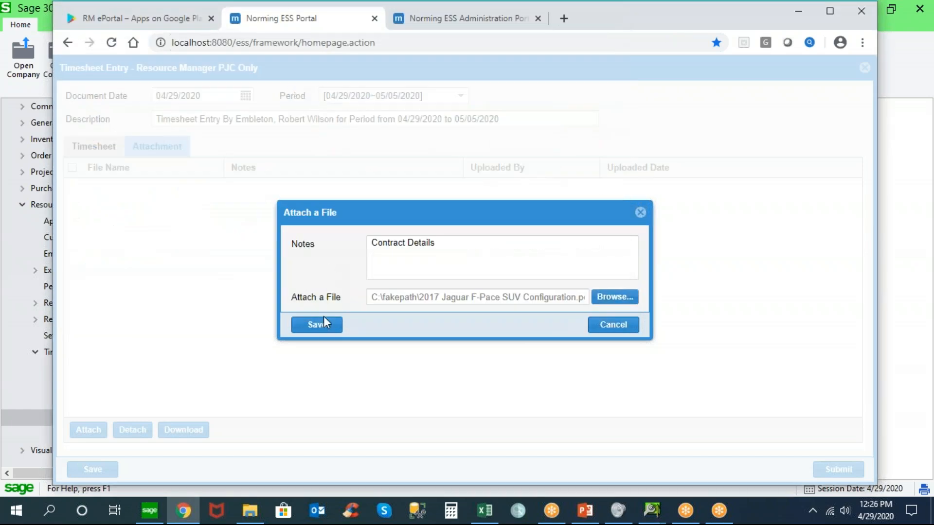
click(323, 331)
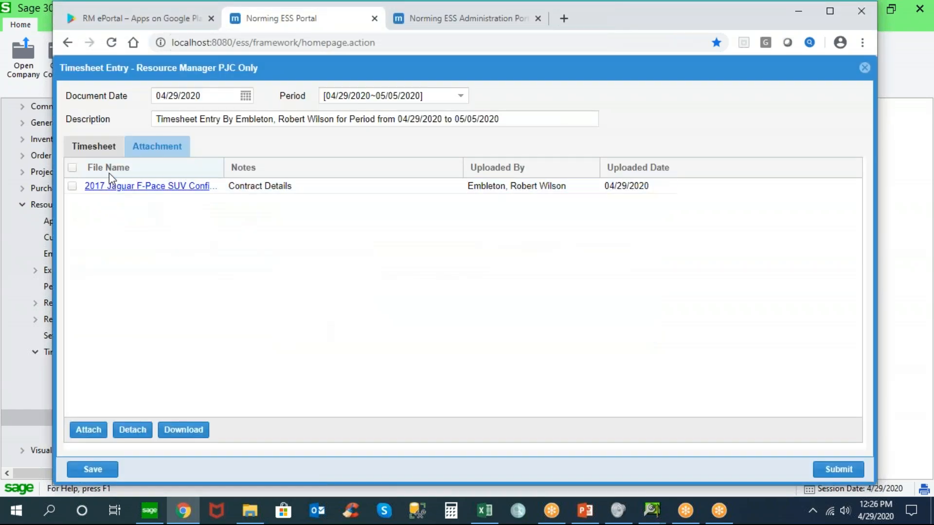
Return to the timesheet lines, view the Copy Timesheet options, and close them without copying
click(113, 152)
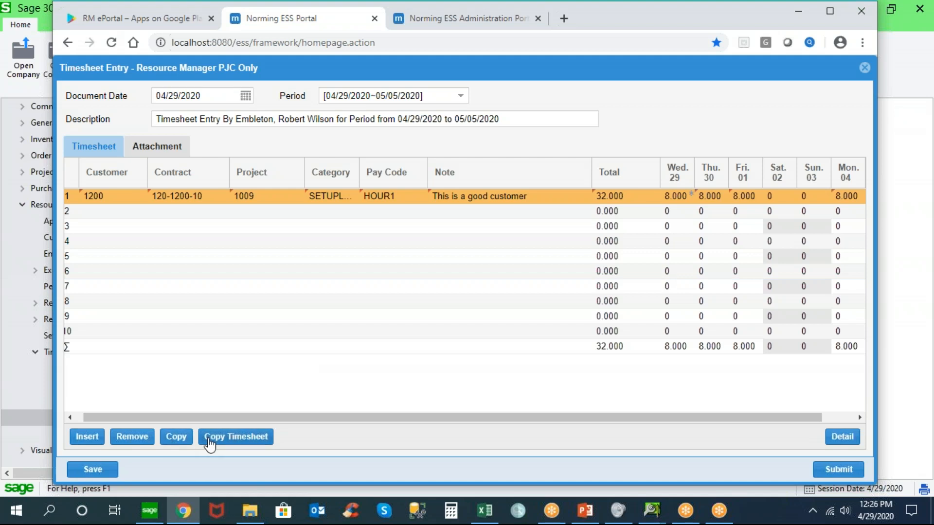
click(230, 438)
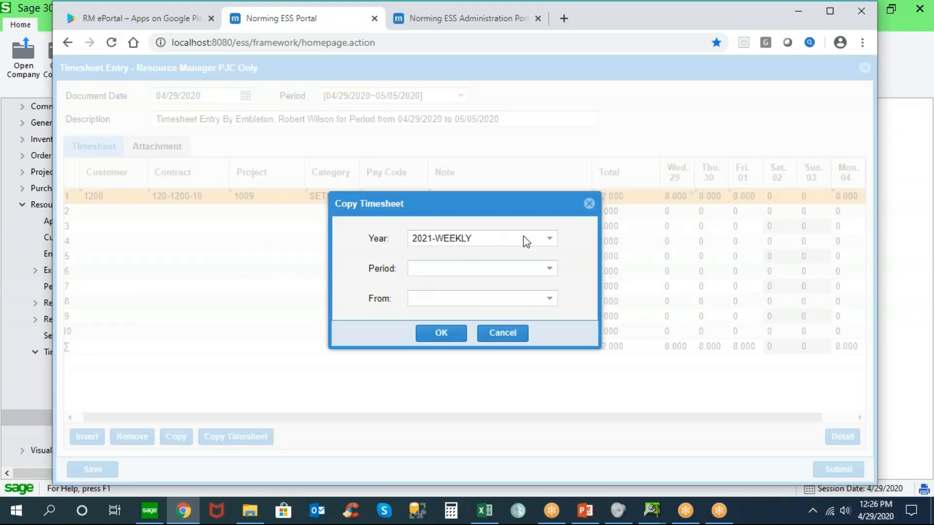
click(550, 239)
click(551, 239)
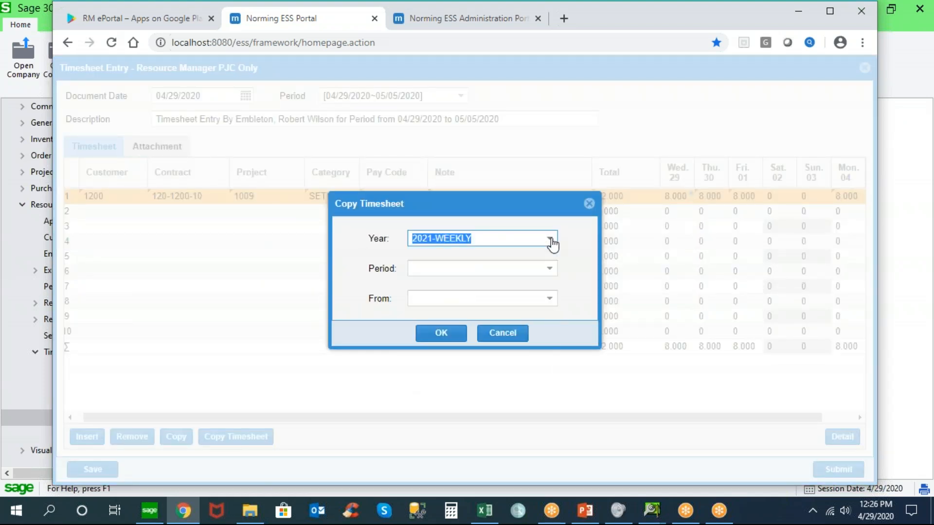
click(590, 205)
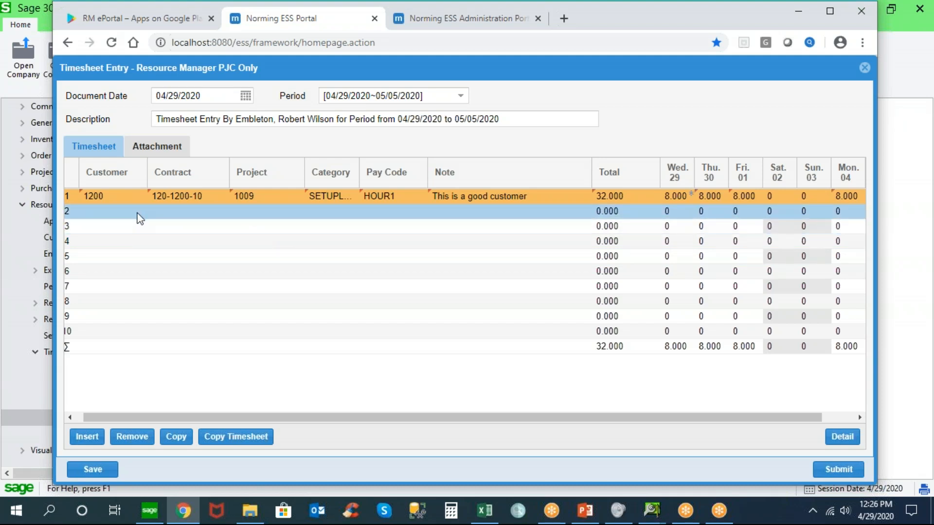
View the pay codes available for the first timesheet line without changing the selection
click(422, 196)
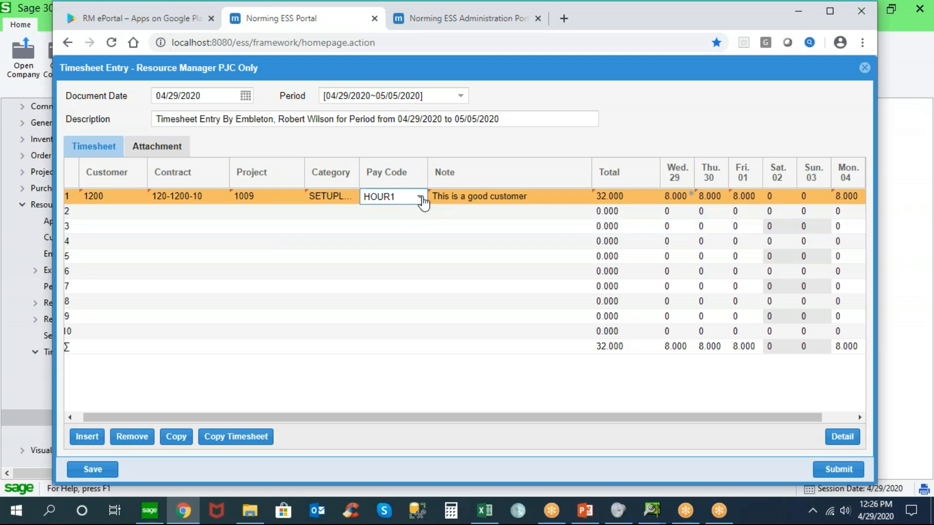
click(421, 197)
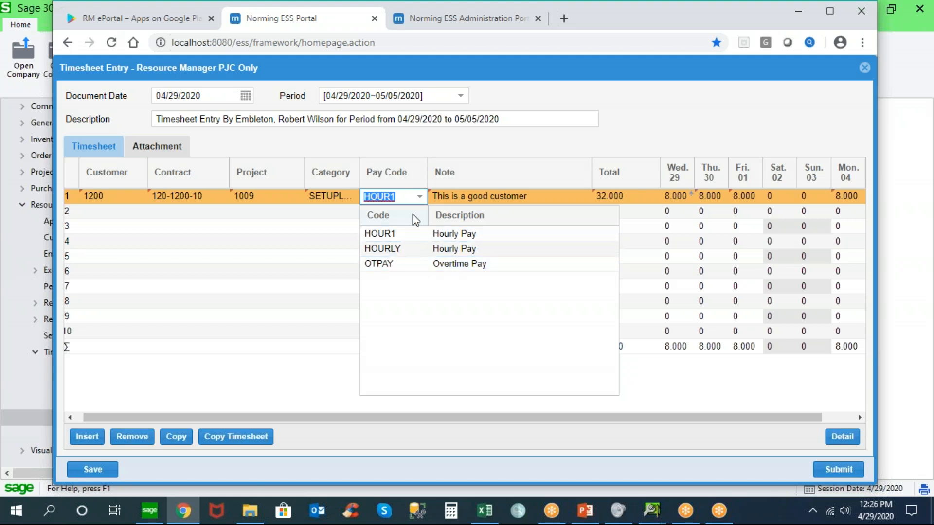
click(419, 197)
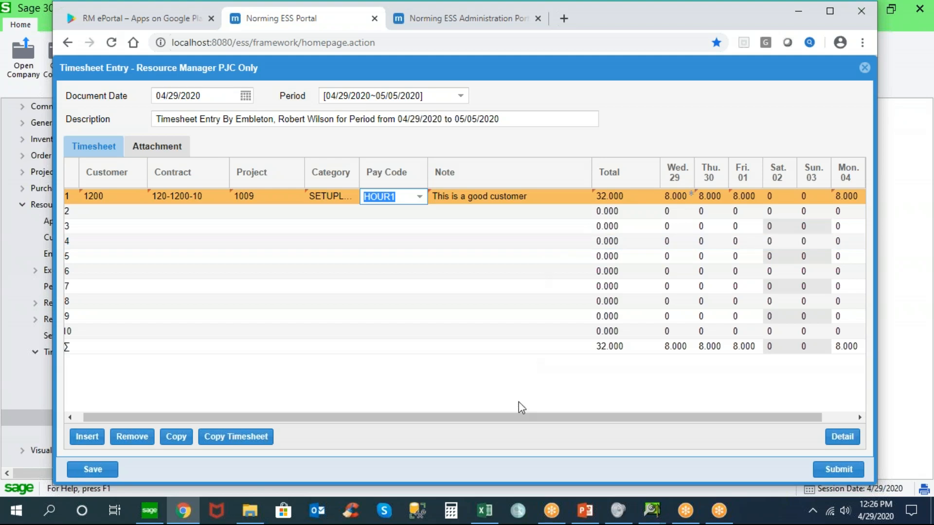
Enter 8 hours for Tuesday 05 on the first line and remove the unneeded second line
drag(520, 419, 632, 409)
click(847, 196)
text(8)
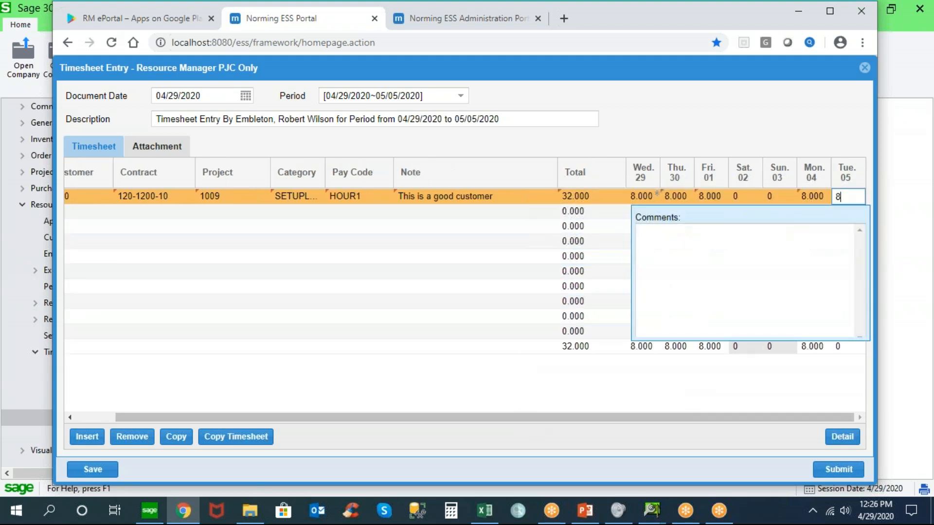
key(Tab)
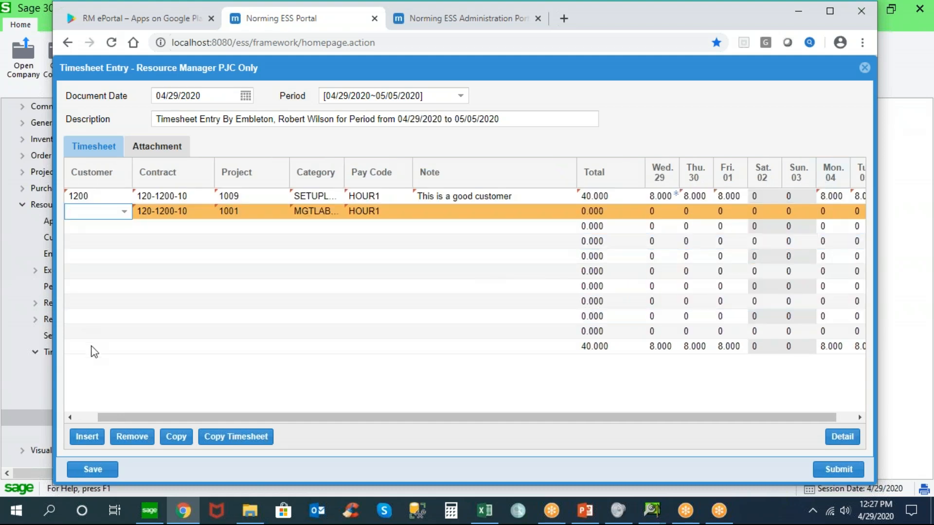
click(132, 440)
click(131, 440)
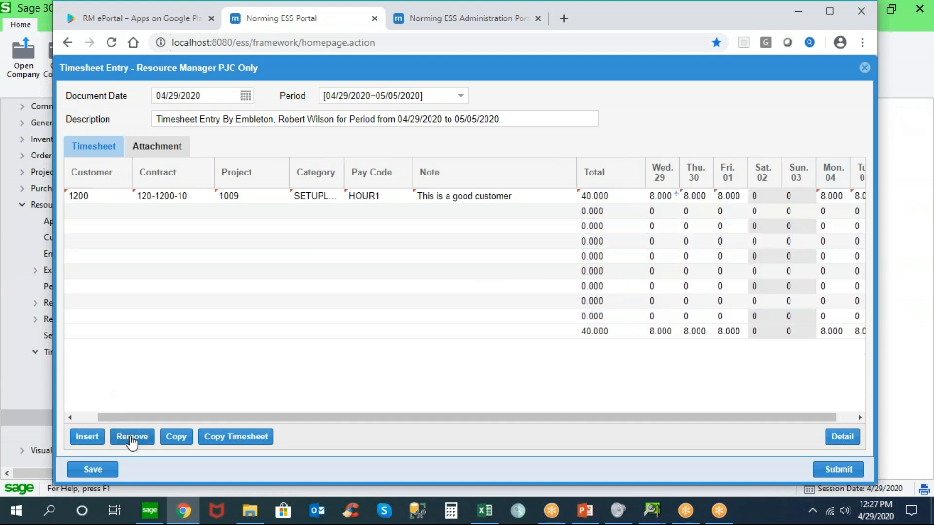
Save the completed timesheet and submit it for approval
click(93, 470)
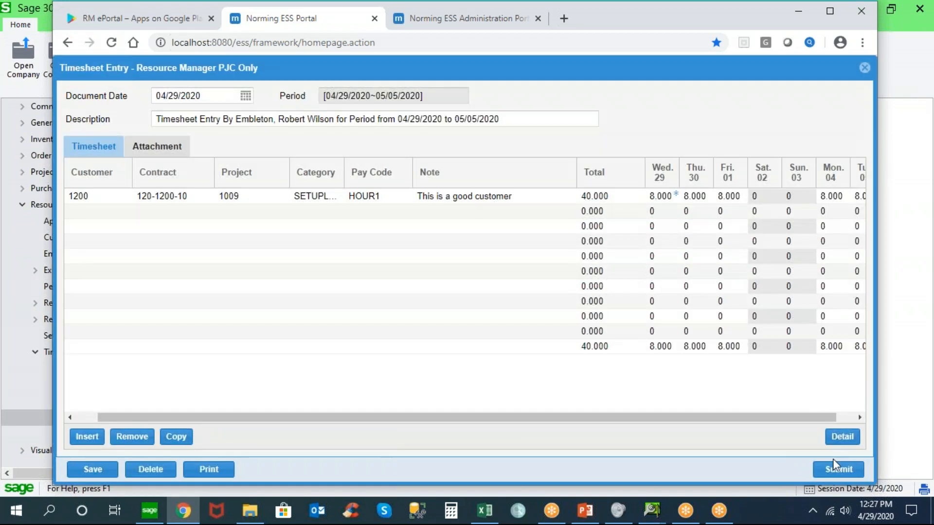
click(834, 467)
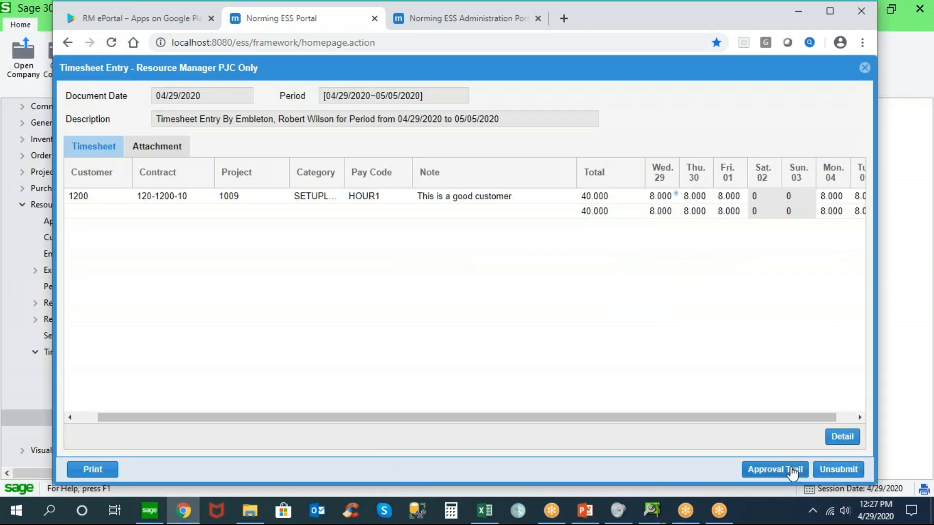
View the approval trail of the submitted timesheet, and close both the trail and the timesheet
click(786, 470)
click(223, 151)
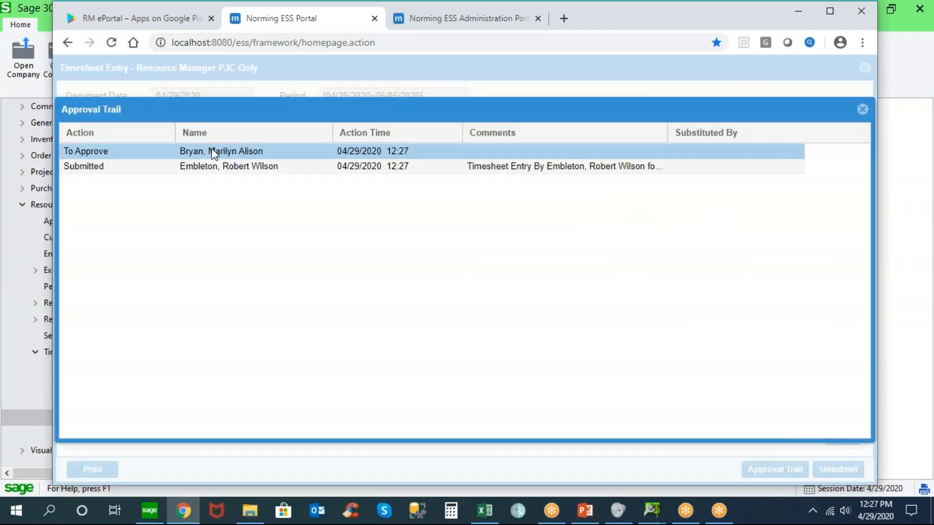
click(209, 162)
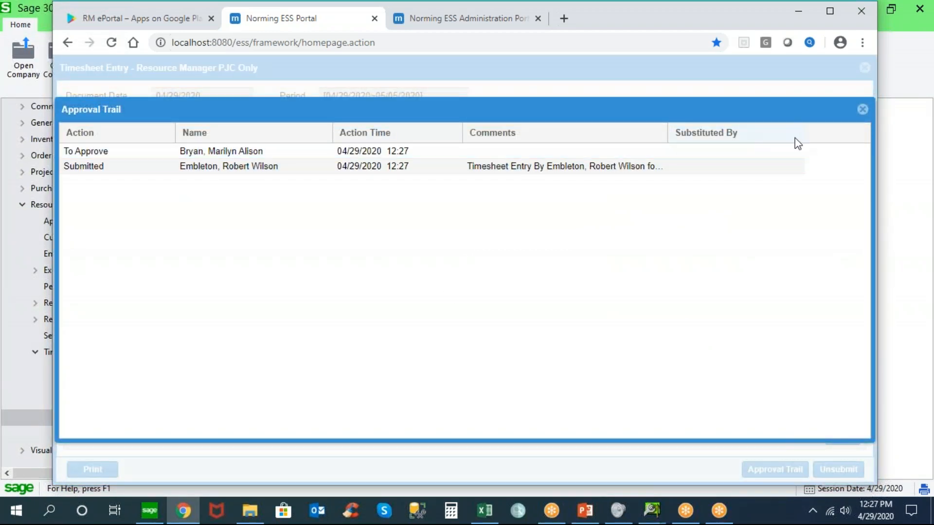
click(863, 109)
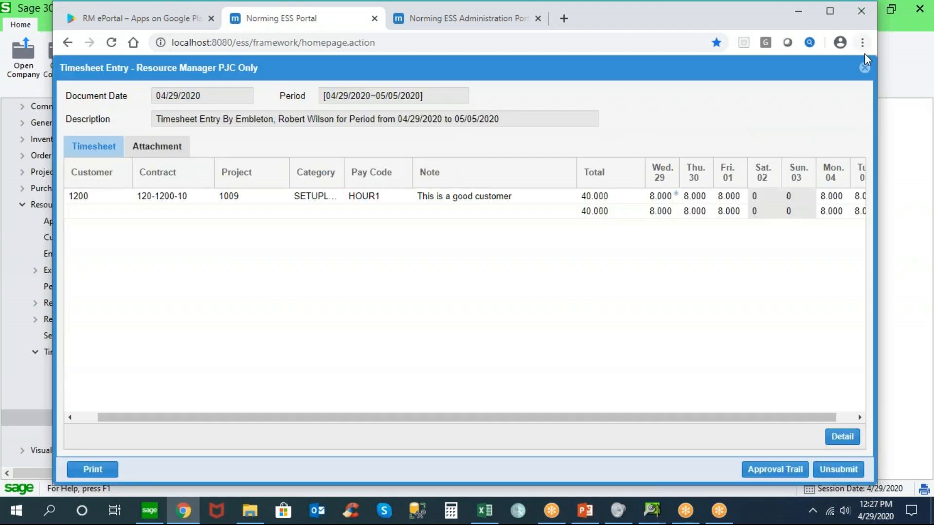
click(865, 68)
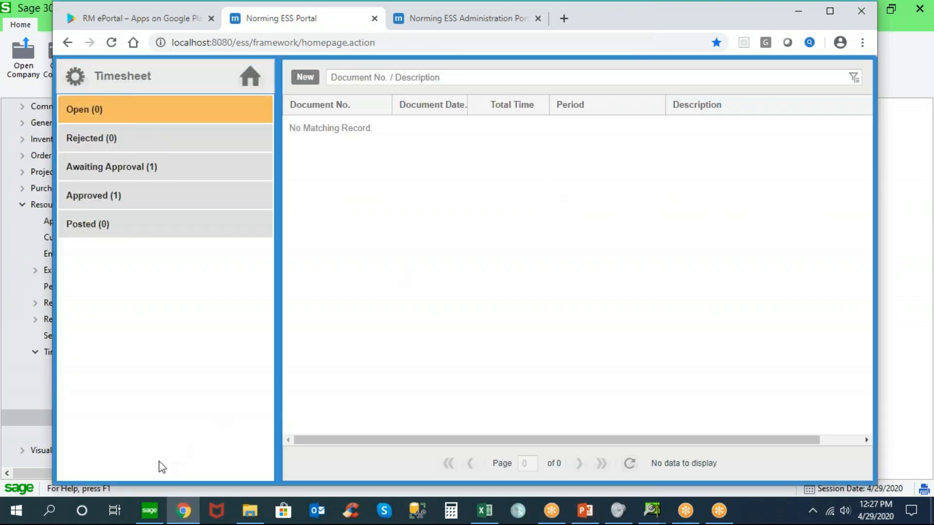
Switch to Sage 300 and view the Timesheet approval workflow TSWF, including its submission e-mail template
click(149, 511)
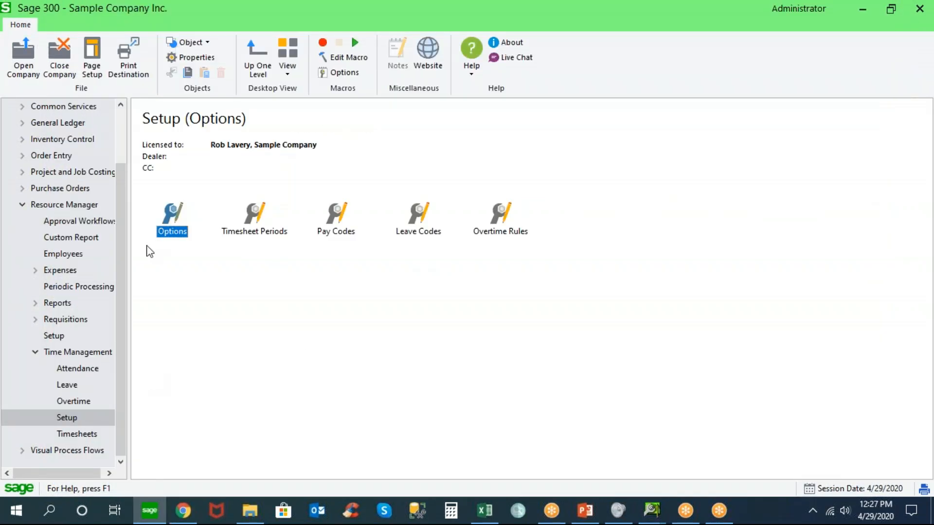
click(110, 222)
double_click(501, 226)
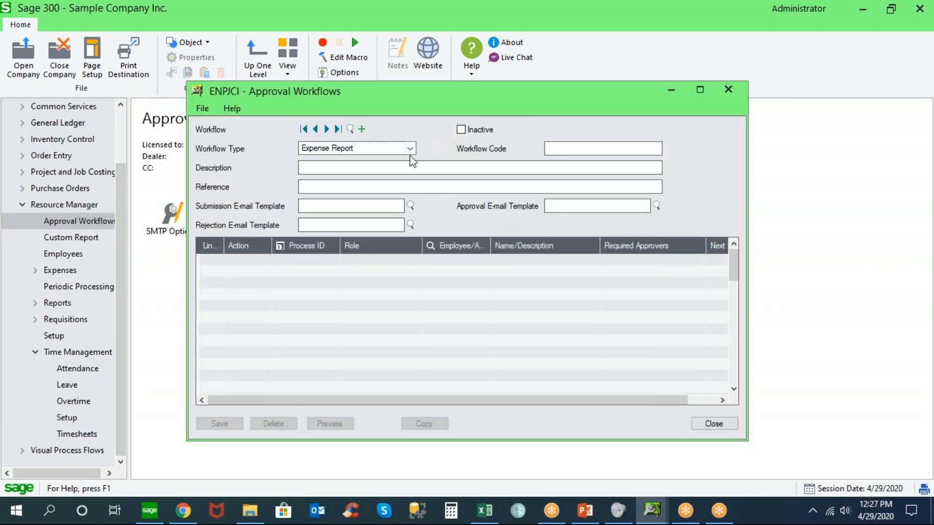
click(411, 149)
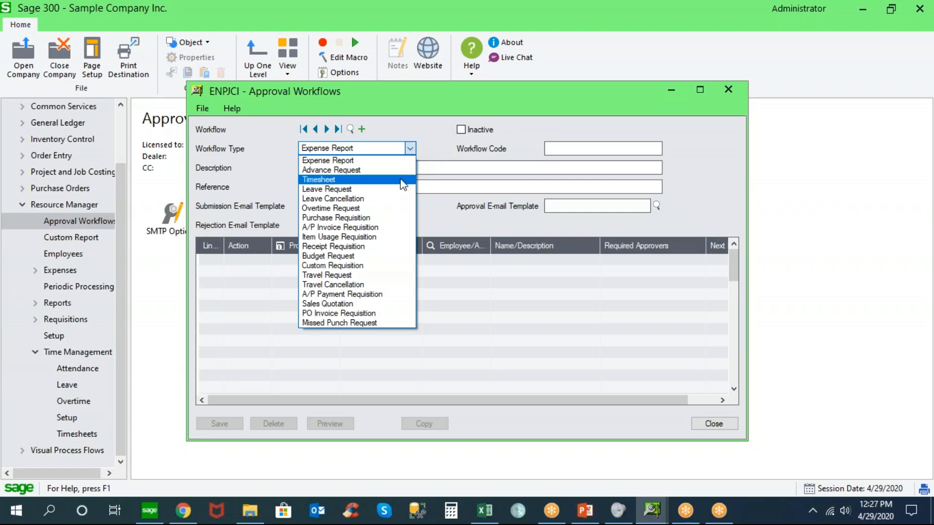
click(402, 180)
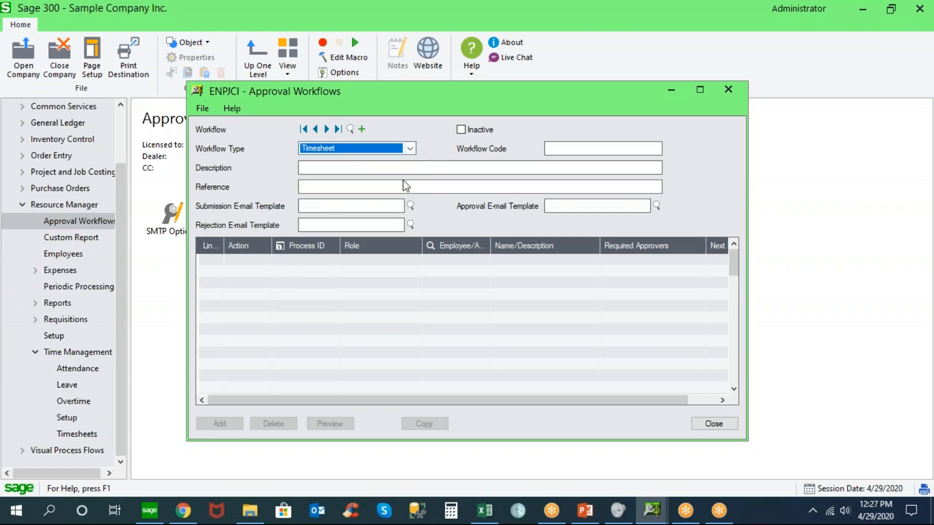
click(326, 130)
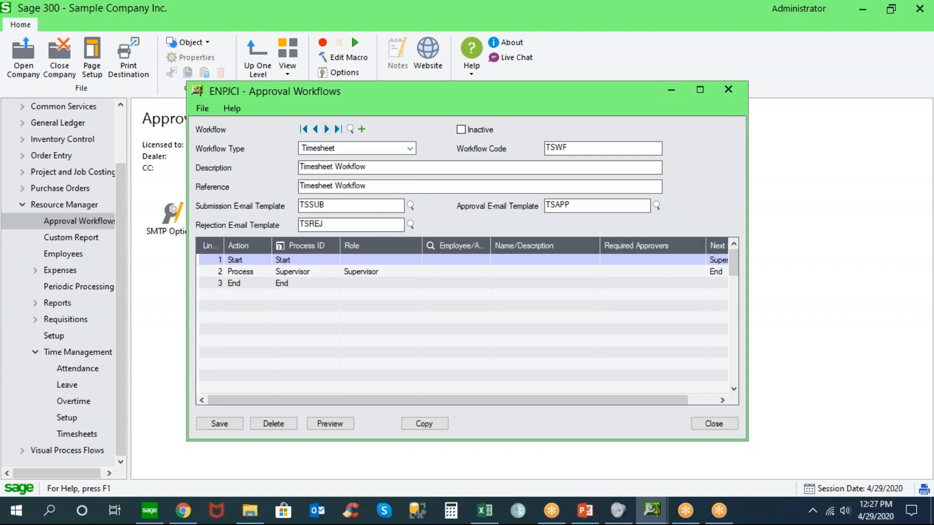
drag(314, 205, 281, 210)
Review the Timesheet e-mail templates TSAPP, TSREJ and TSSUB under Approval Workflows, and close the templates window
click(173, 252)
click(251, 214)
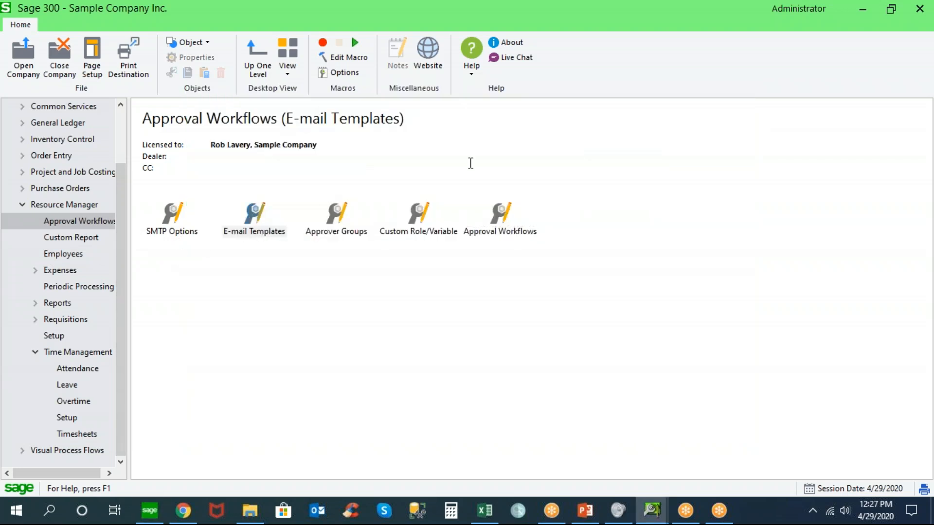
click(393, 119)
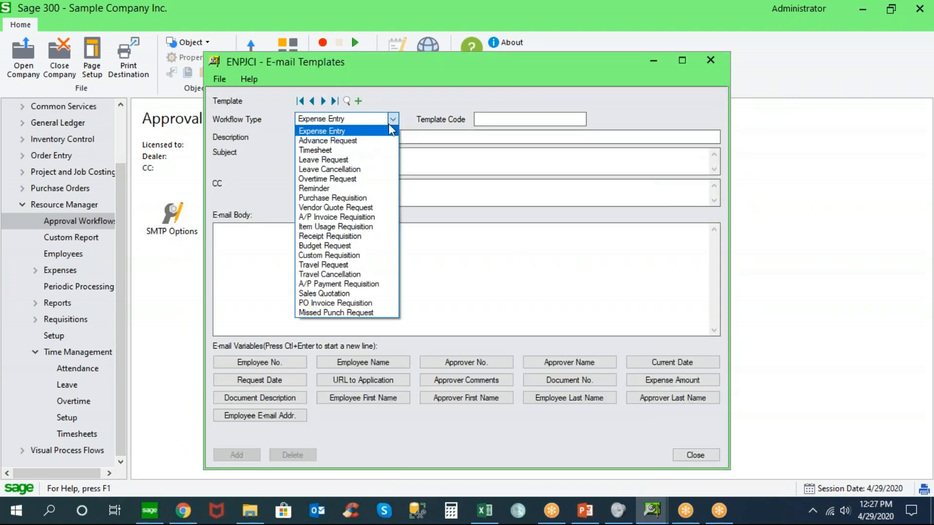
click(372, 150)
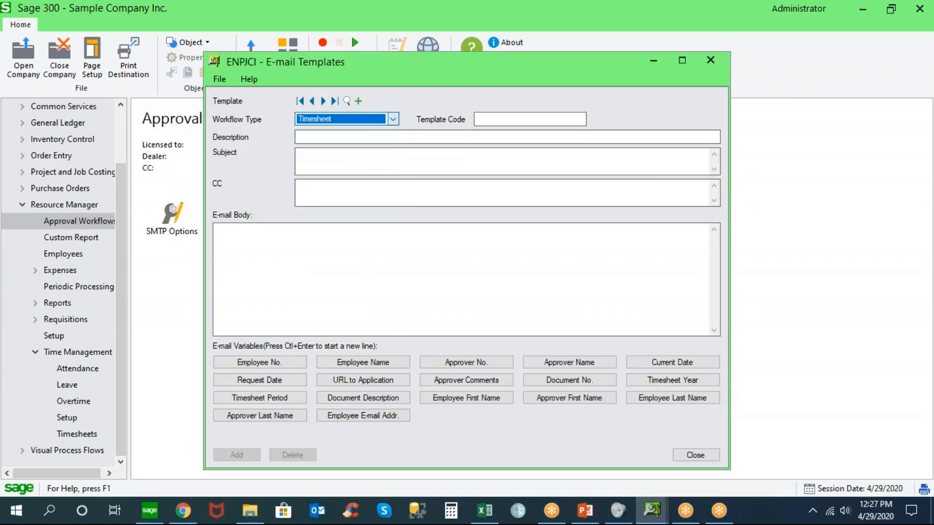
click(323, 101)
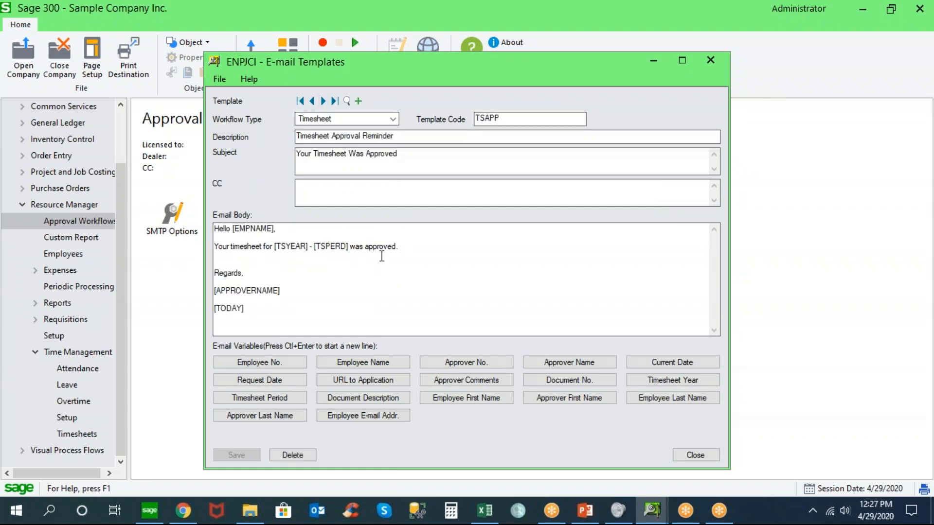
click(323, 102)
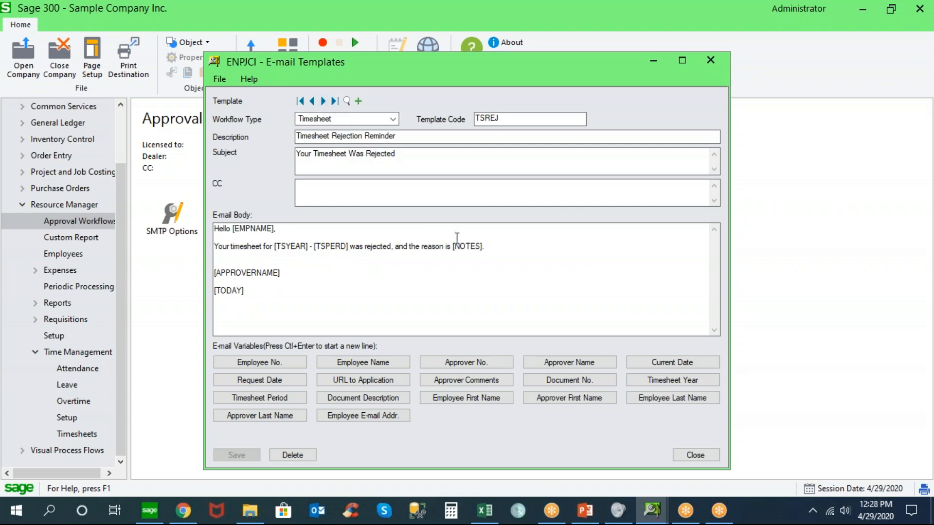
triple_click(484, 248)
click(323, 101)
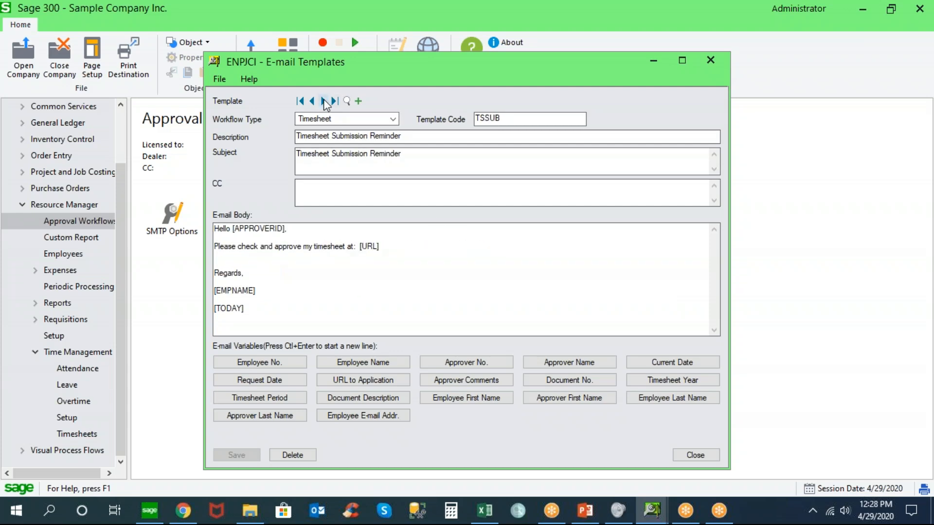
drag(384, 247, 360, 248)
click(691, 457)
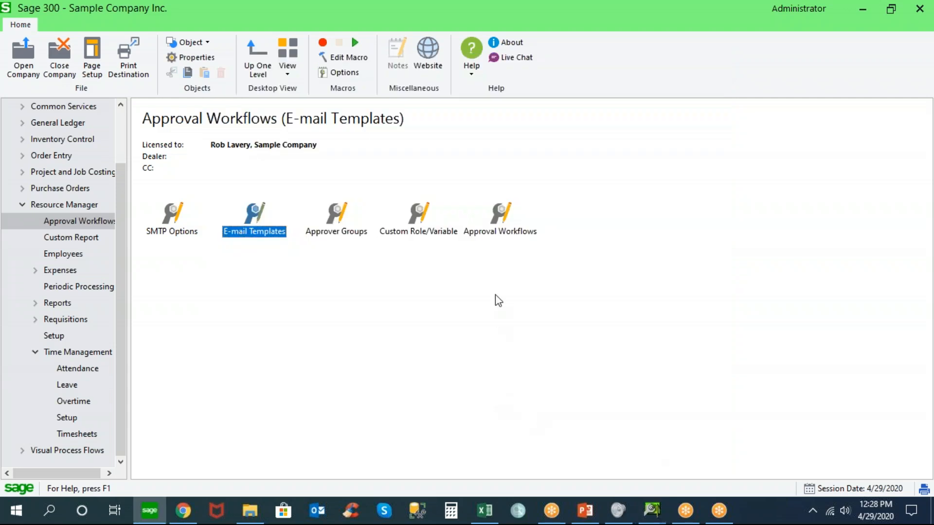
Return to the Timesheet workflow, view the roles available for the process line, keep Supervisor, and close the workflow
double_click(498, 231)
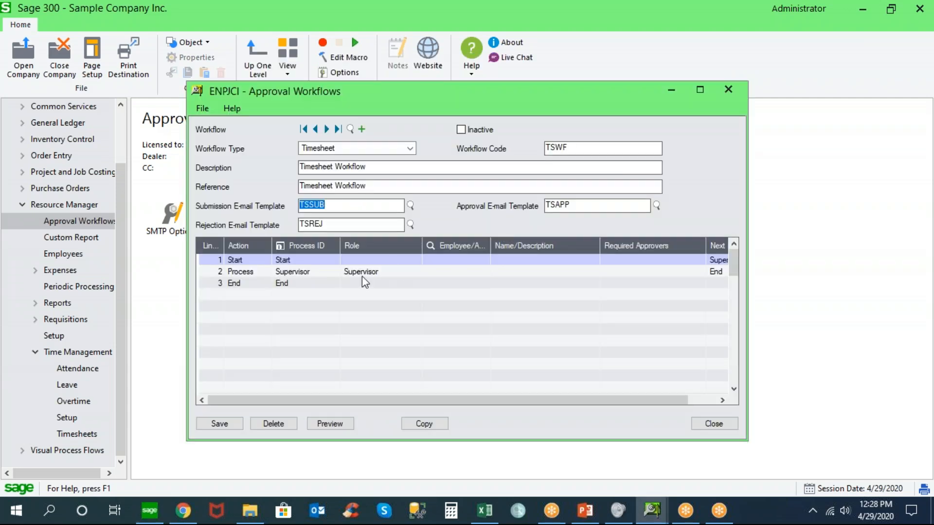
click(365, 272)
click(415, 271)
click(415, 272)
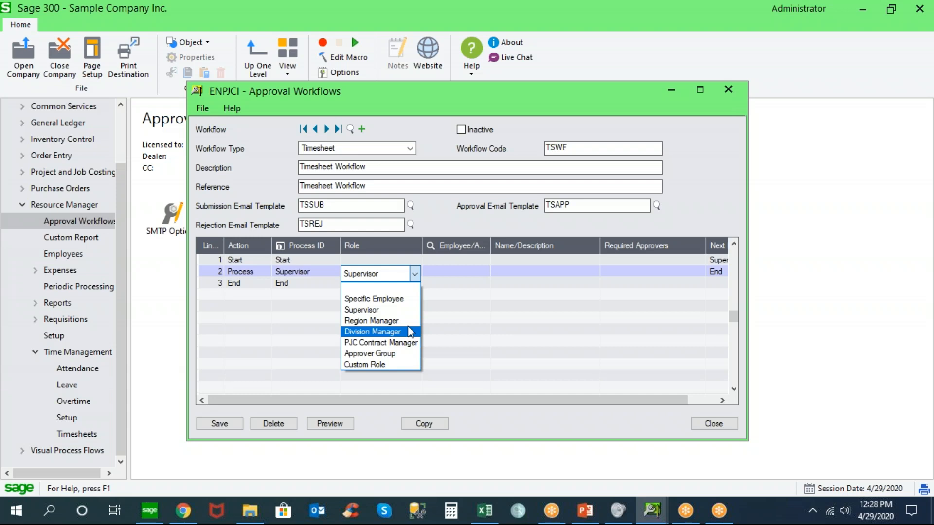
click(410, 310)
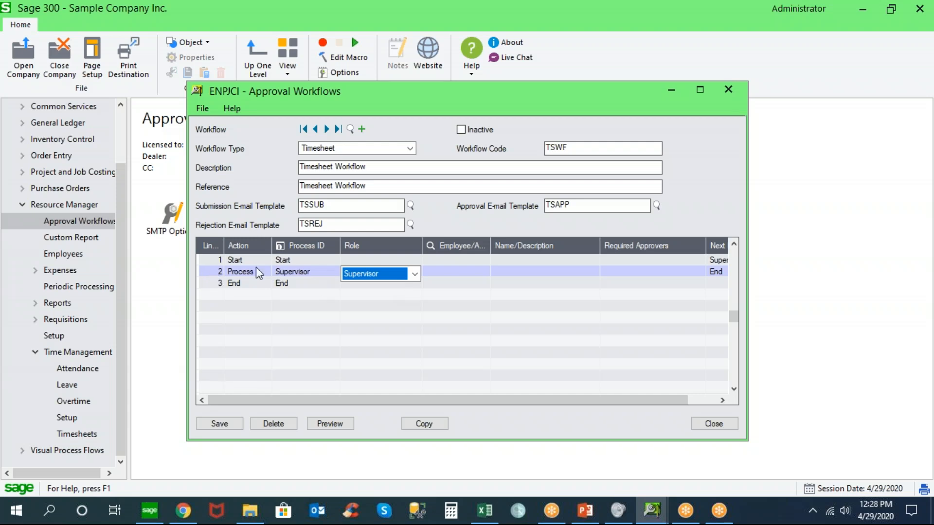
click(705, 419)
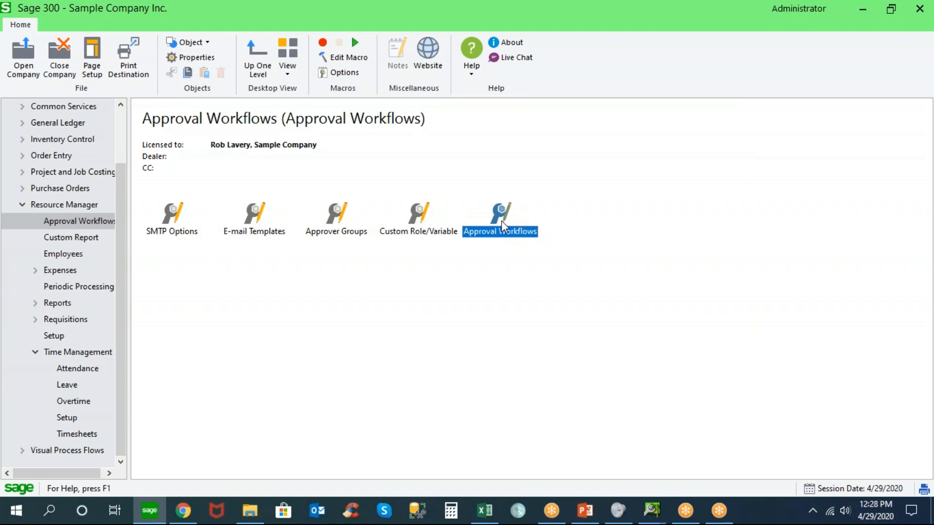
Load the Expense Report workflow EXPWF and insert a Decision line below the Supervisor process line
double_click(501, 222)
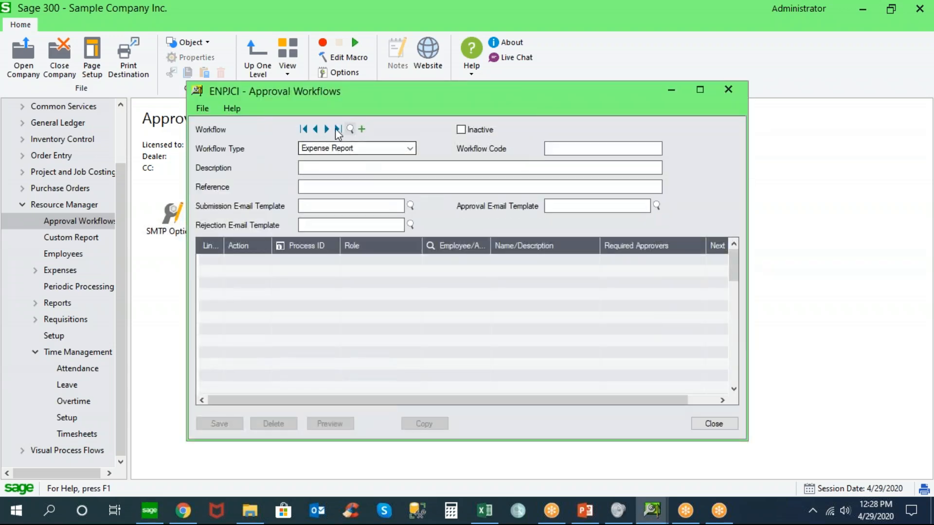
click(327, 129)
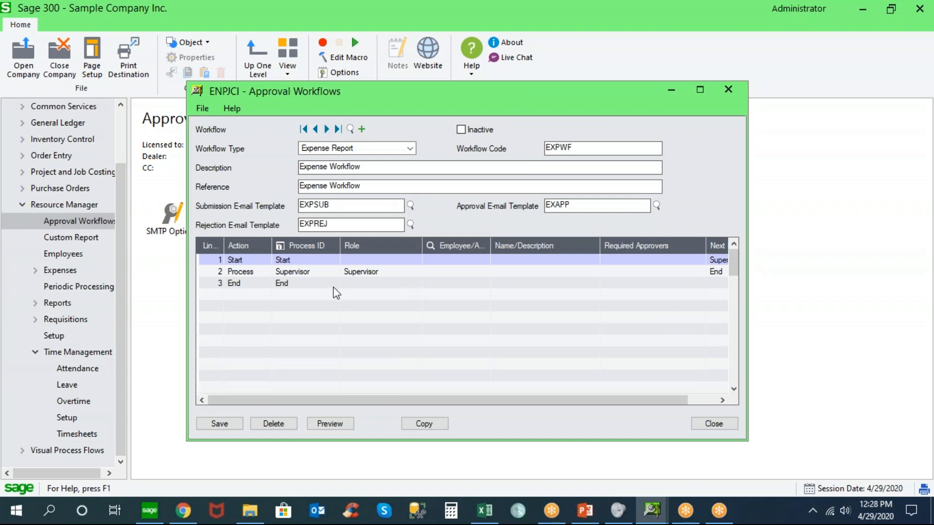
click(215, 271)
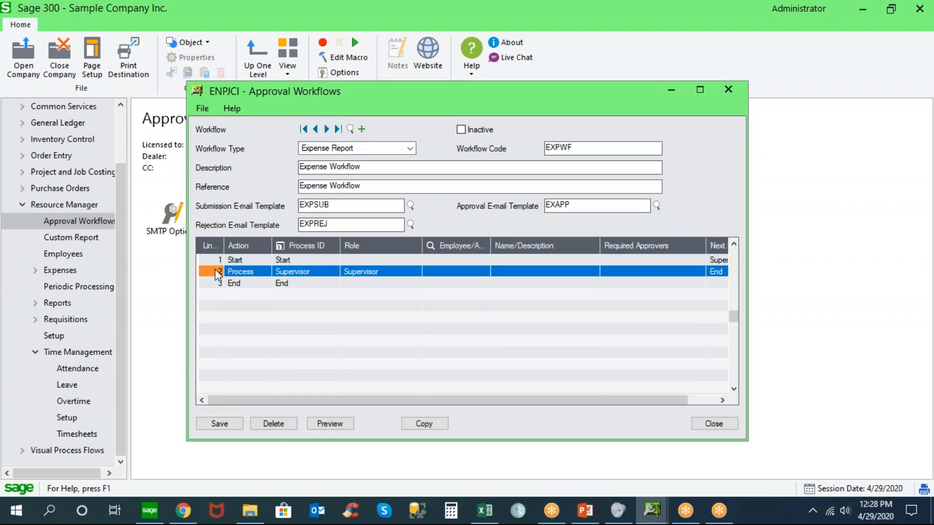
key(Insert)
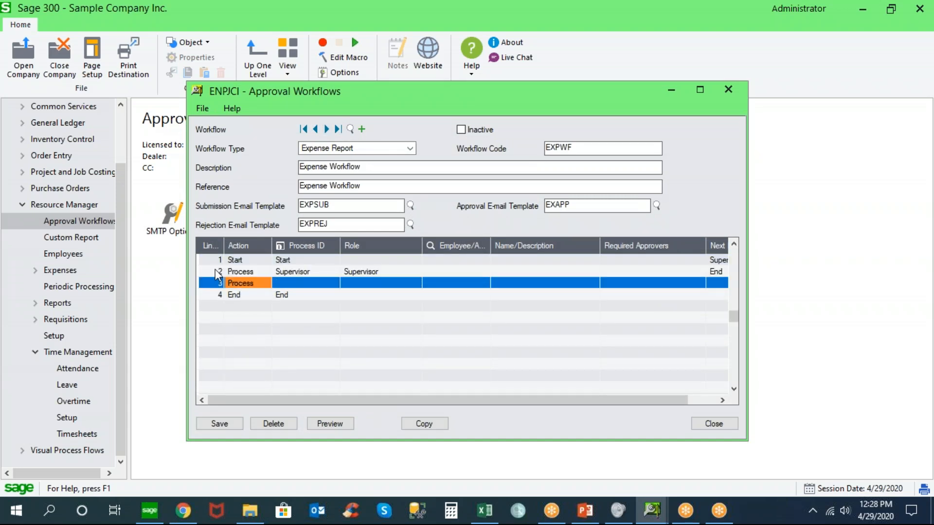
click(263, 286)
click(265, 286)
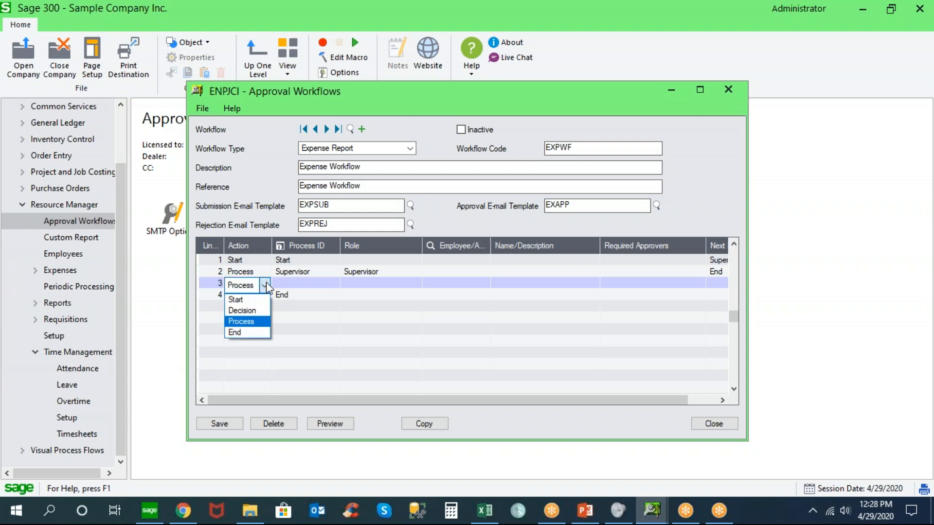
click(257, 312)
click(291, 284)
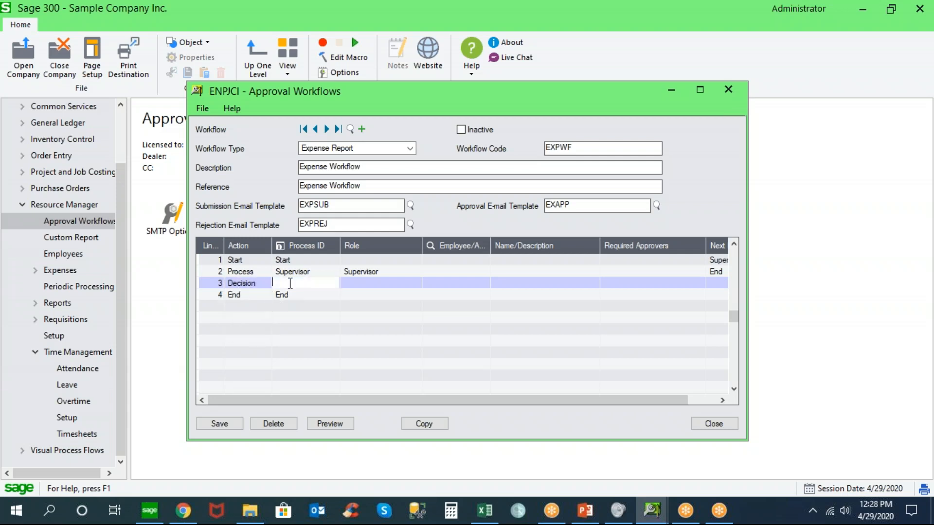
click(283, 244)
Delete the new Decision line from the Expense Report workflow and close the workflow window
click(210, 284)
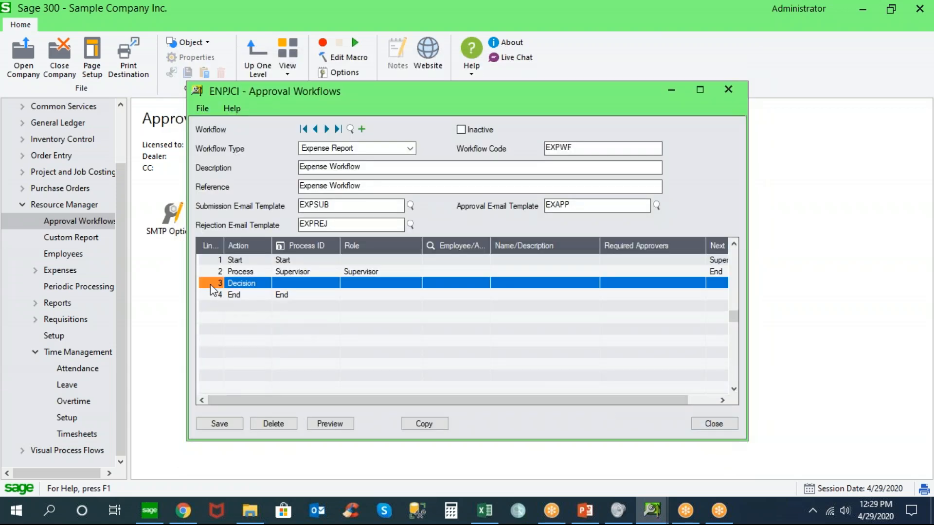
key(Delete)
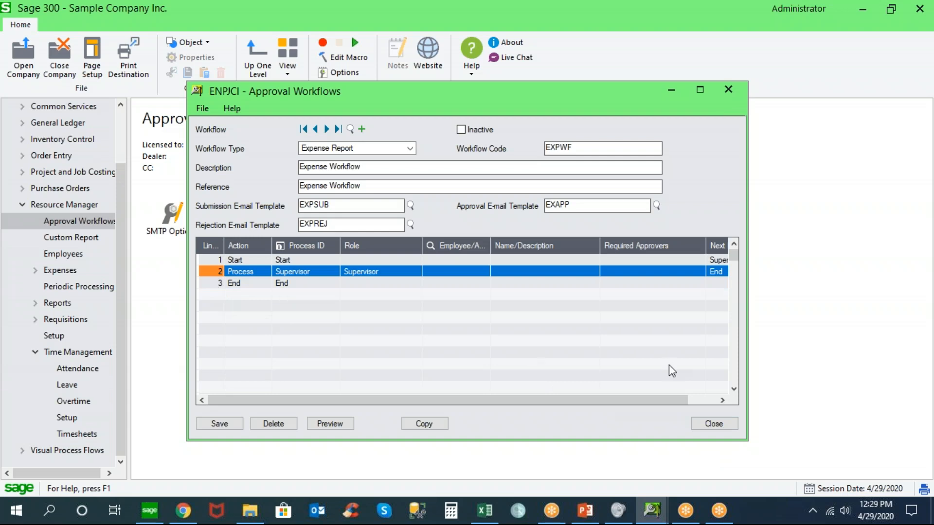
click(710, 425)
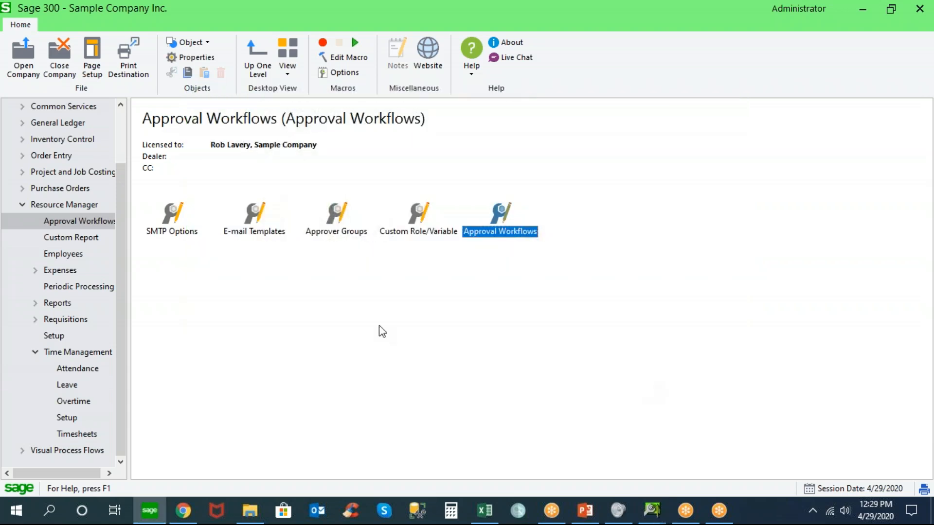
Switch to the Norming ESS Portal in Chrome, return to its home page, and sign out the current employee
click(185, 511)
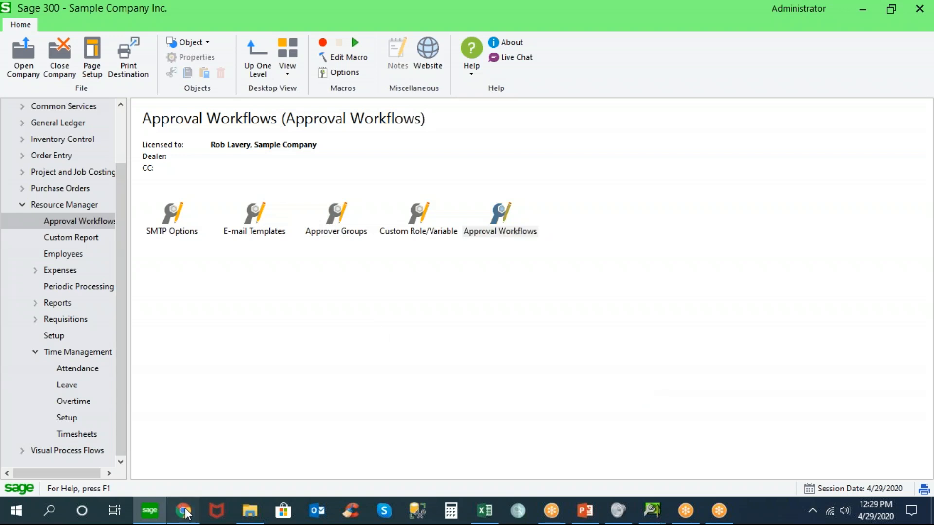
click(250, 78)
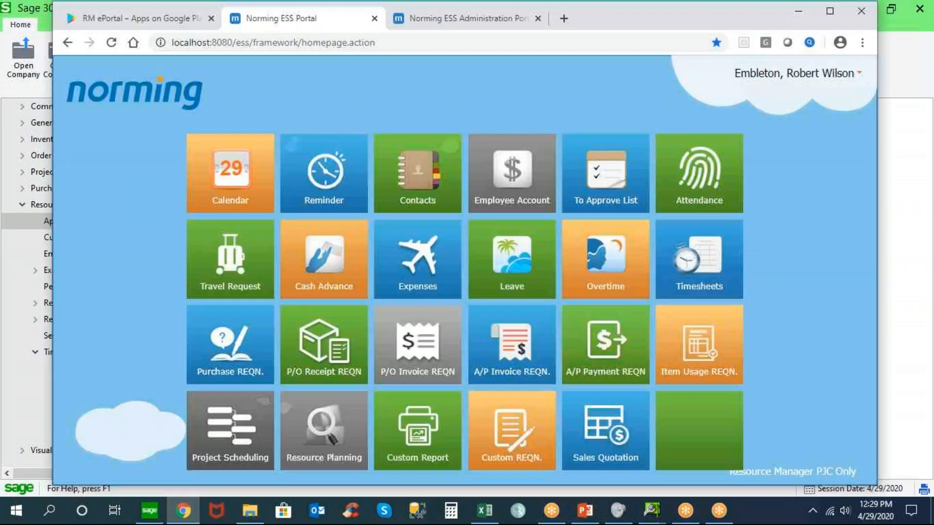
click(774, 78)
click(760, 92)
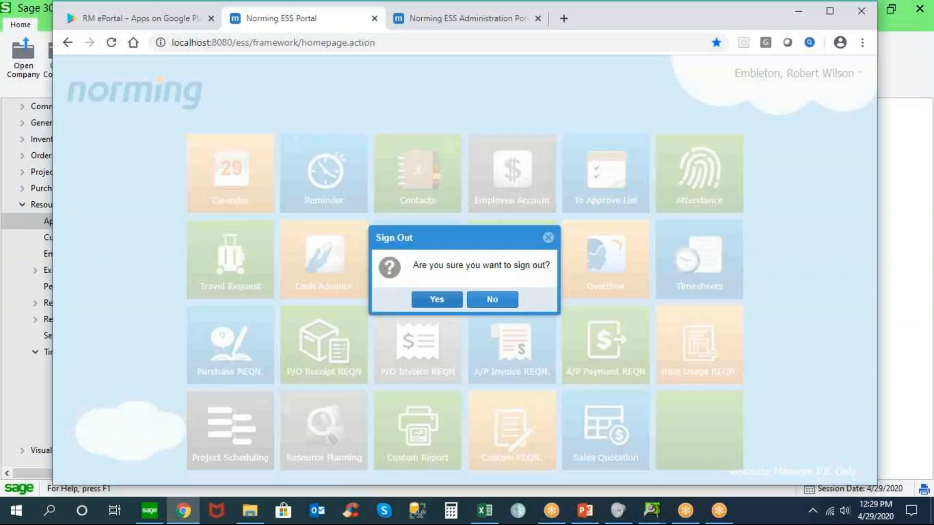
click(437, 300)
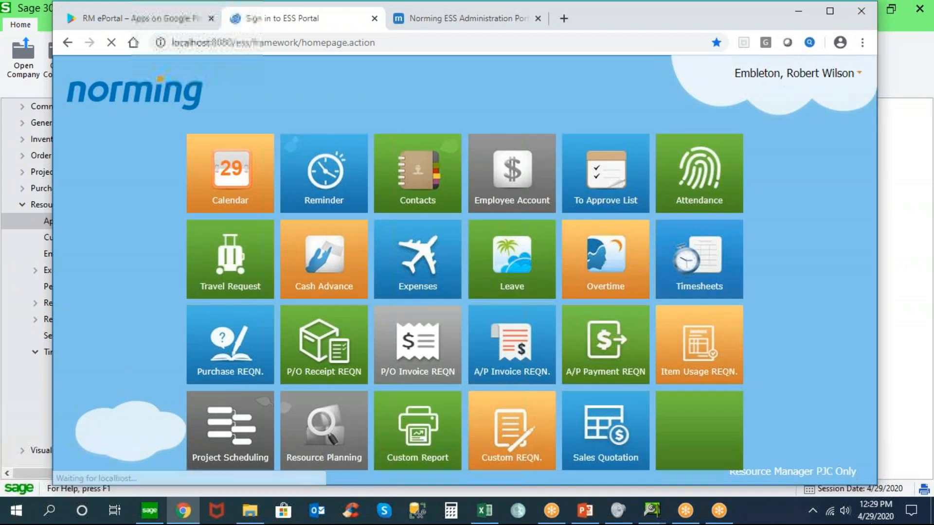
Sign in to the ESS Portal with the approver's employee ID and choose the Resource Manager PJC Only entity
text(100020)
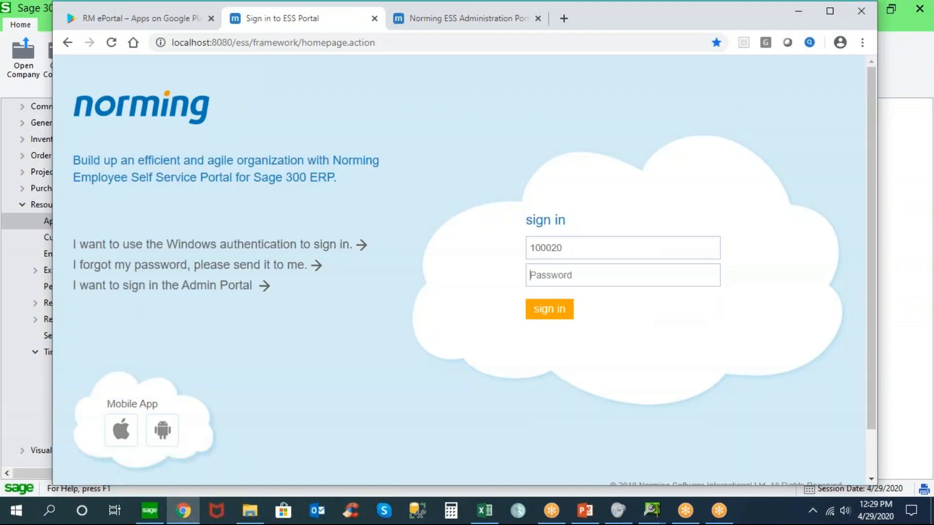
key(Return)
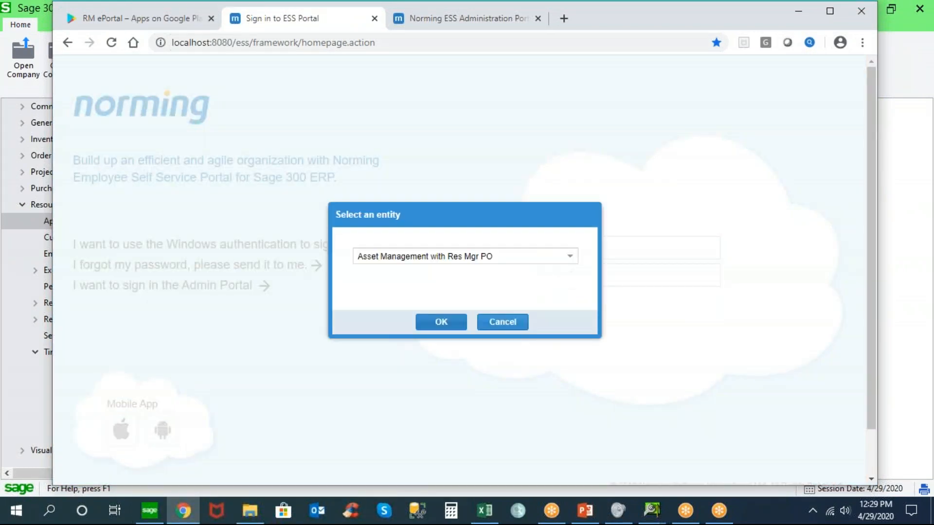
click(570, 257)
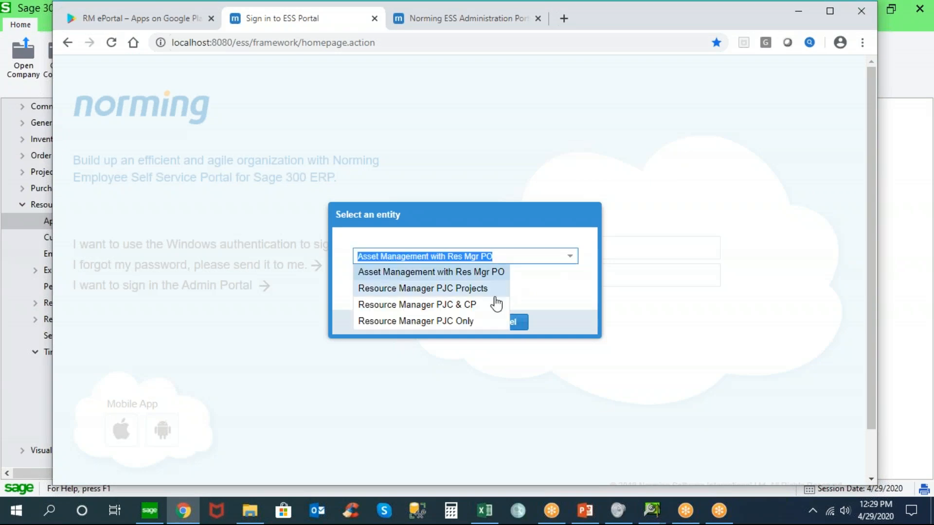
click(457, 322)
click(457, 322)
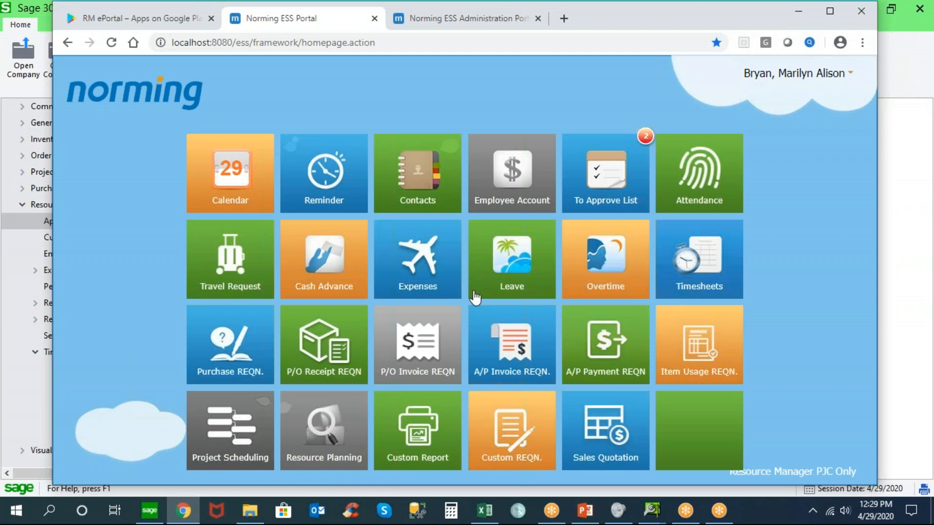
Open the To Approve List, glance at the RM ePortal mobile app page, and open the submitted timesheet TS000003
click(599, 171)
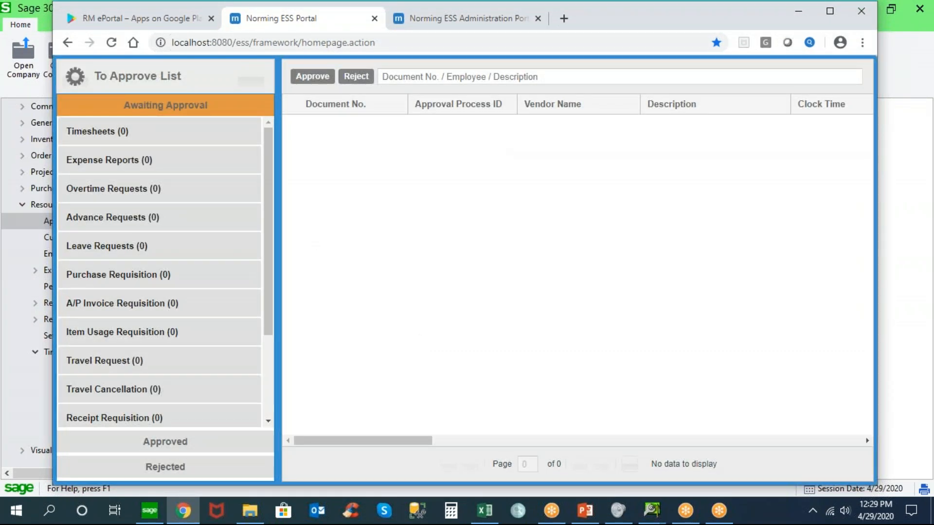
click(173, 22)
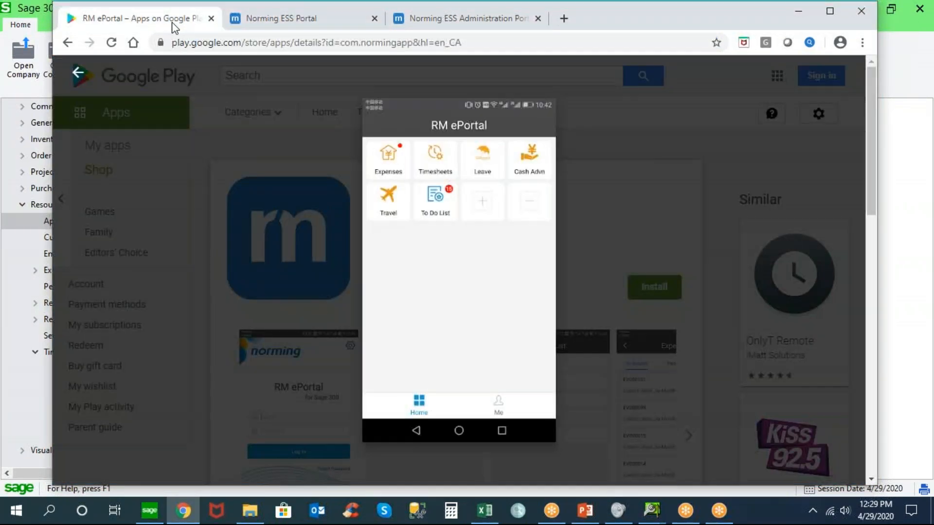
click(306, 22)
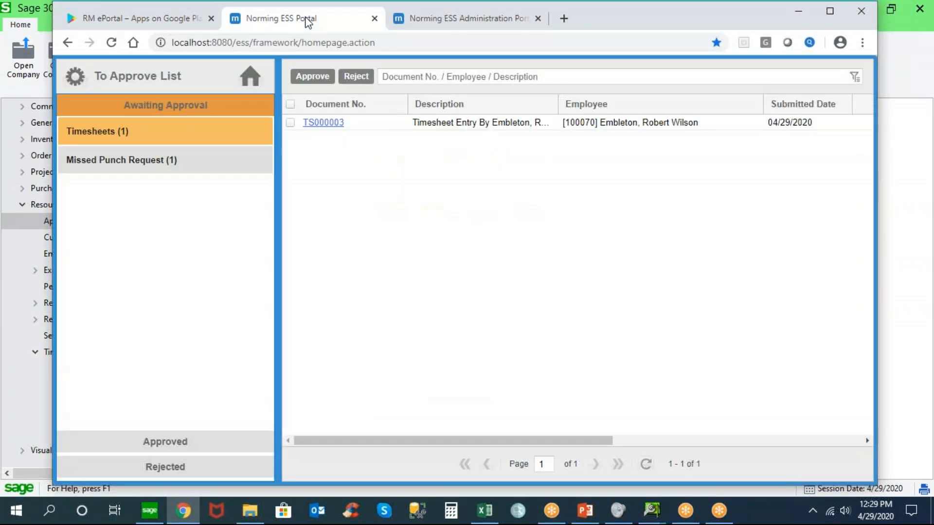
click(319, 127)
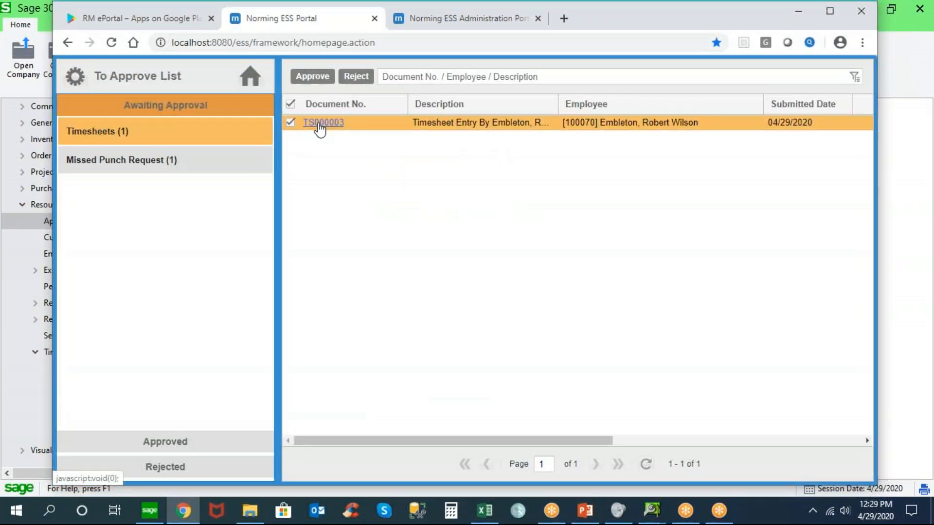
click(320, 123)
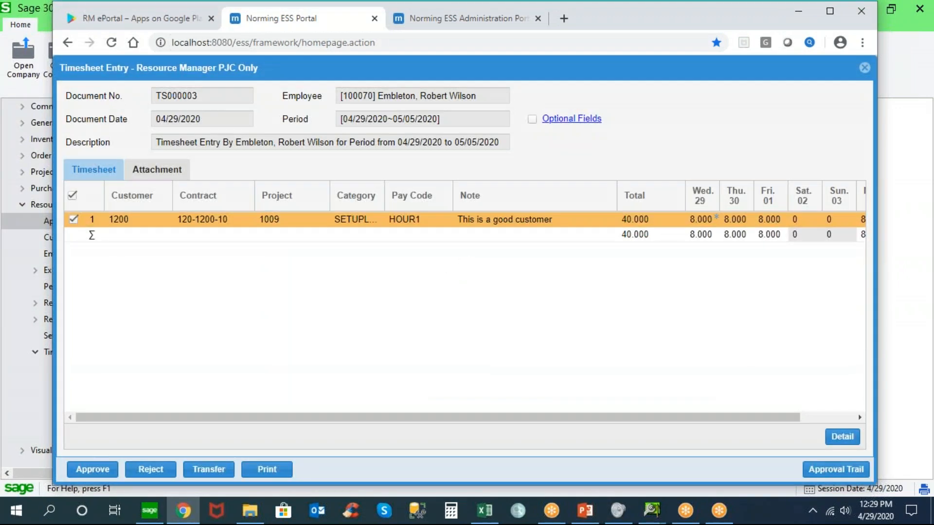
View the PDF attached to timesheet TS000003, close it, and return to the timesheet lines to check the Wednesday hours
click(173, 178)
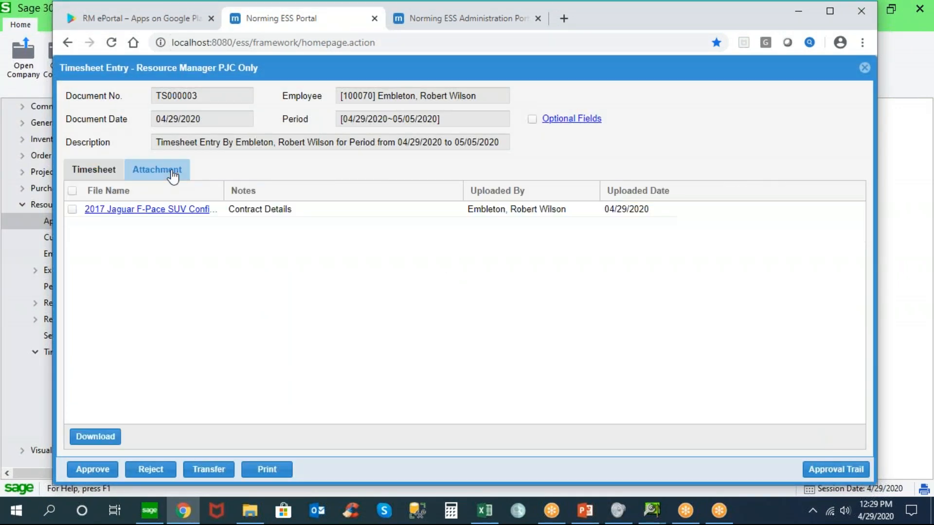
click(160, 209)
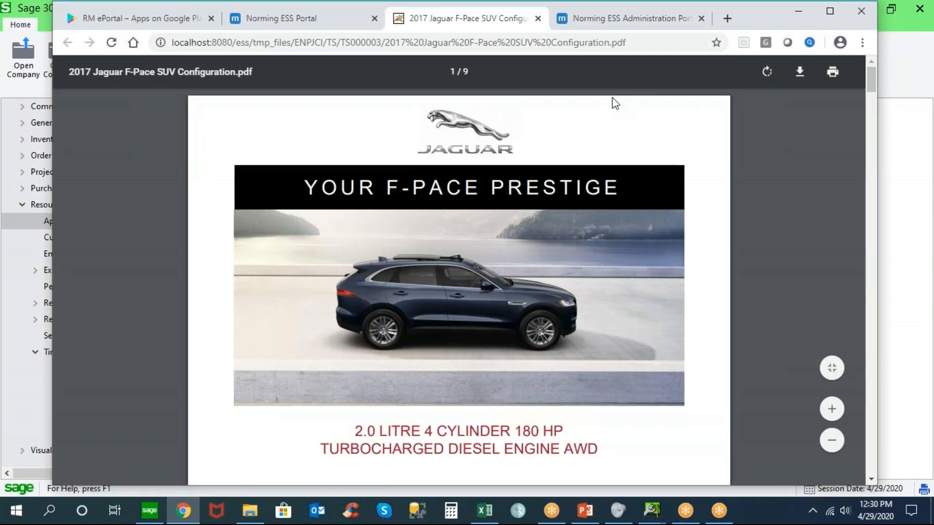
click(539, 19)
click(100, 171)
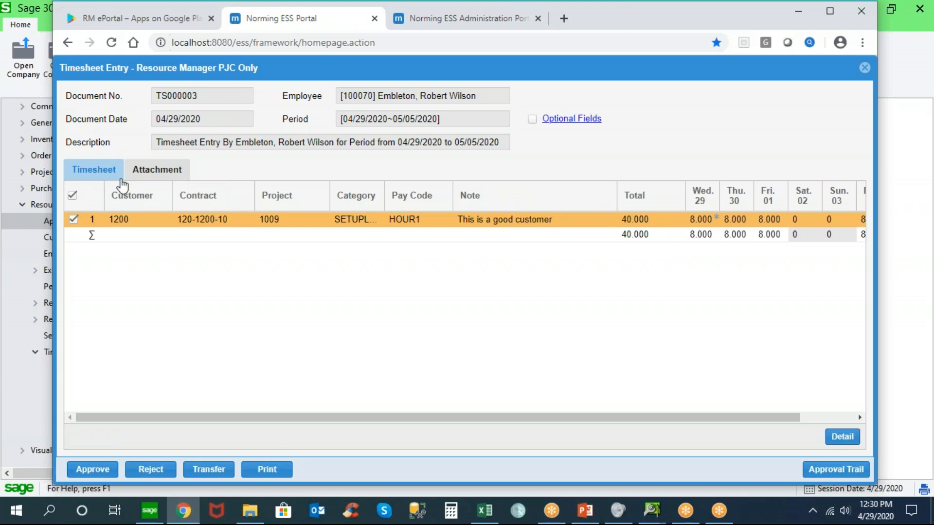
mouse_move(719, 223)
Check which employees timesheet TS000003 could be transferred to without transferring it, and review its approval trail
click(209, 469)
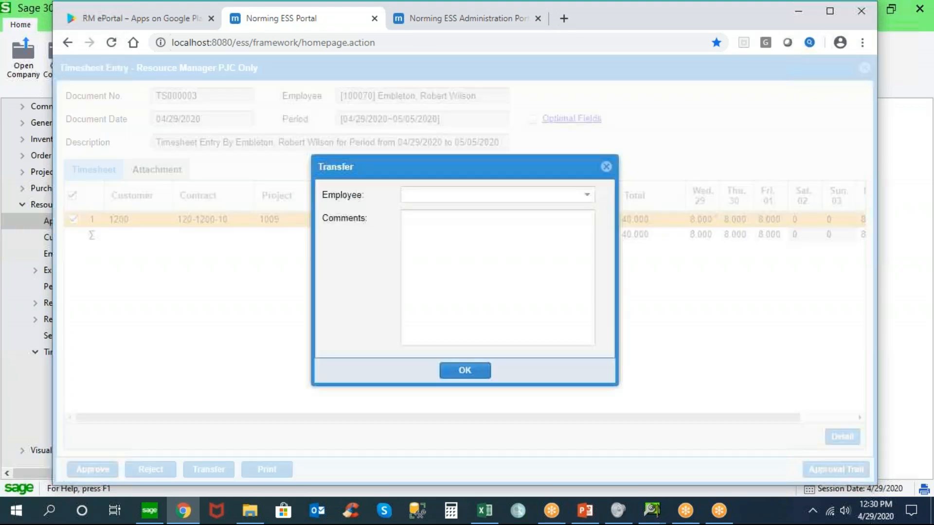
click(588, 195)
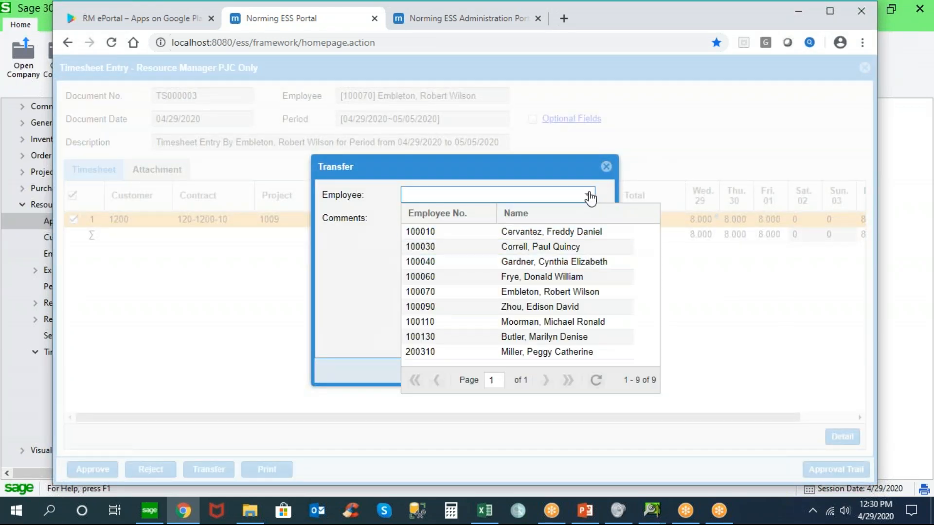
click(588, 195)
click(607, 168)
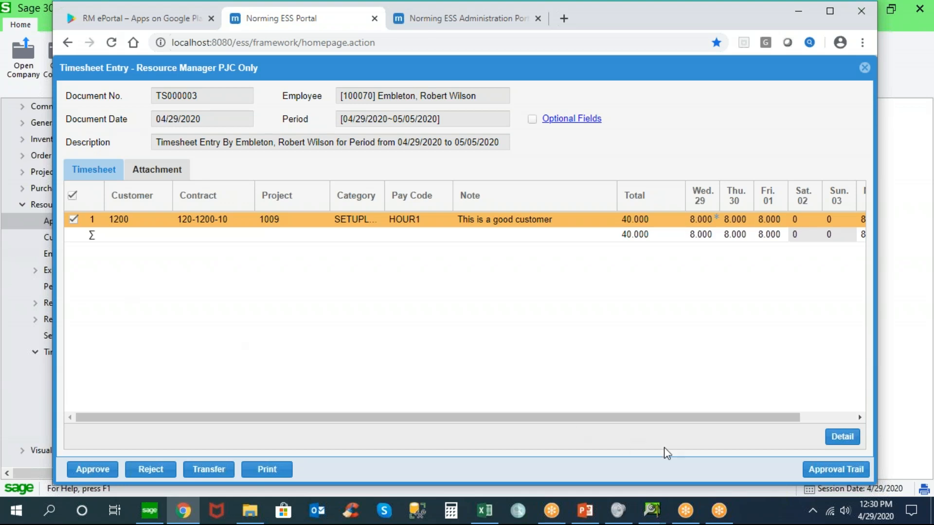
click(834, 468)
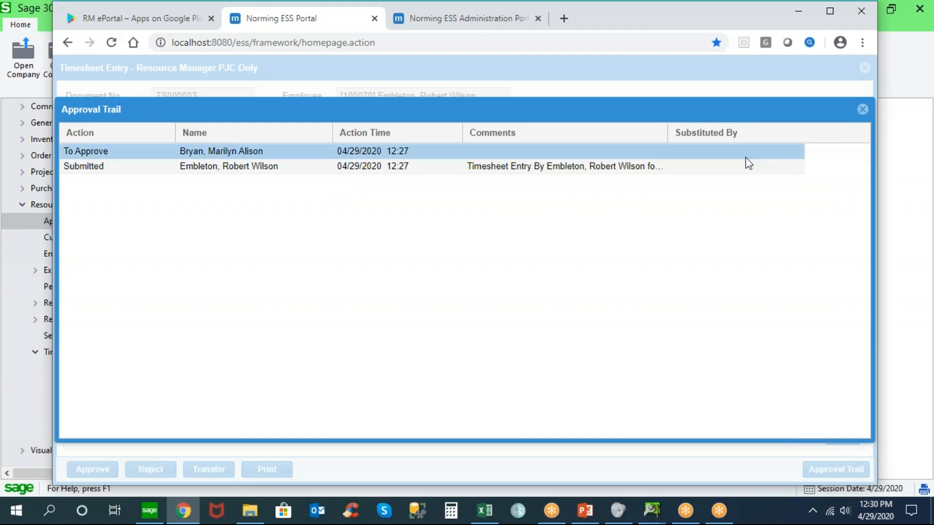
click(862, 109)
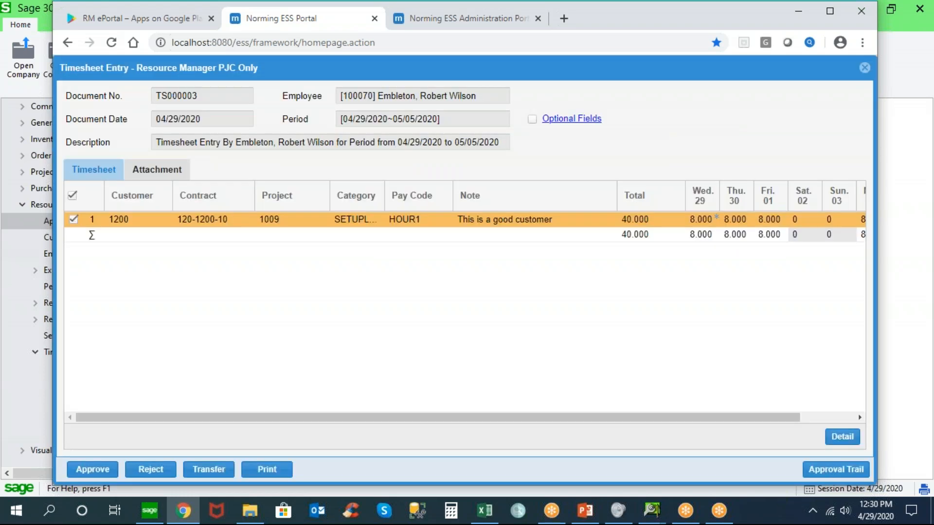
Switch to the Norming ESS Administration Portal and show the To Do List for the entity [ENPJCI] Resource Manager PJC Only
click(489, 18)
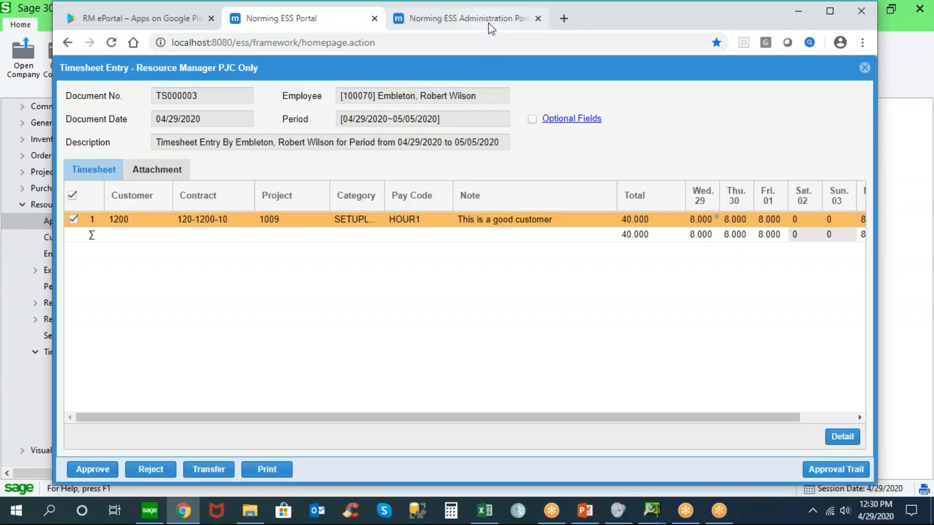
click(80, 472)
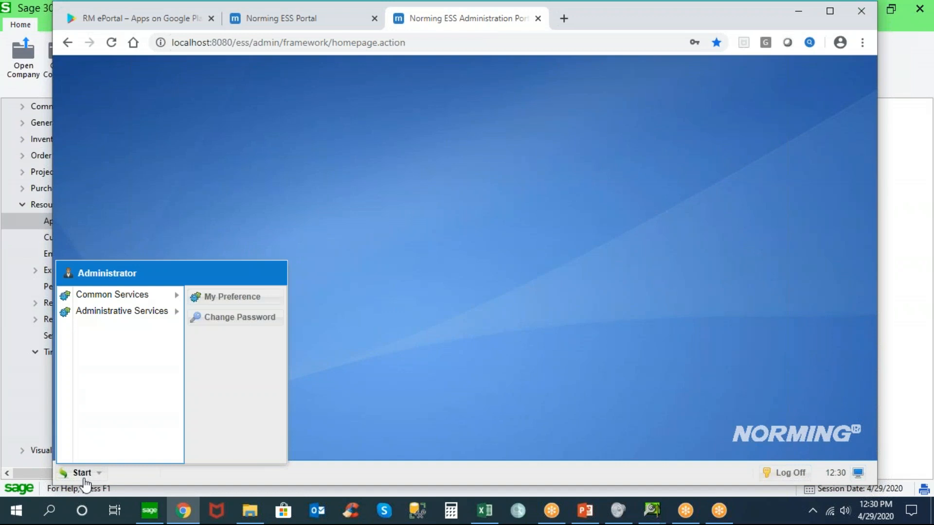
mouse_move(176, 296)
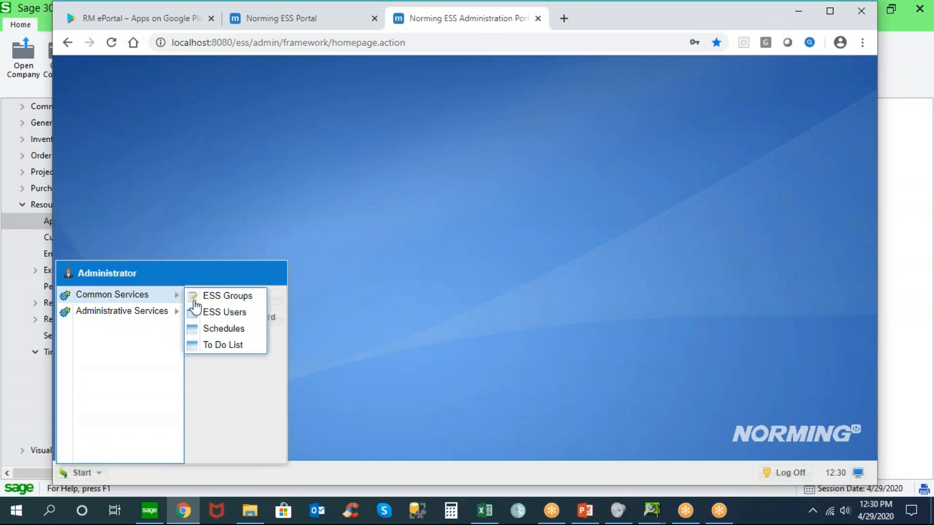
click(209, 344)
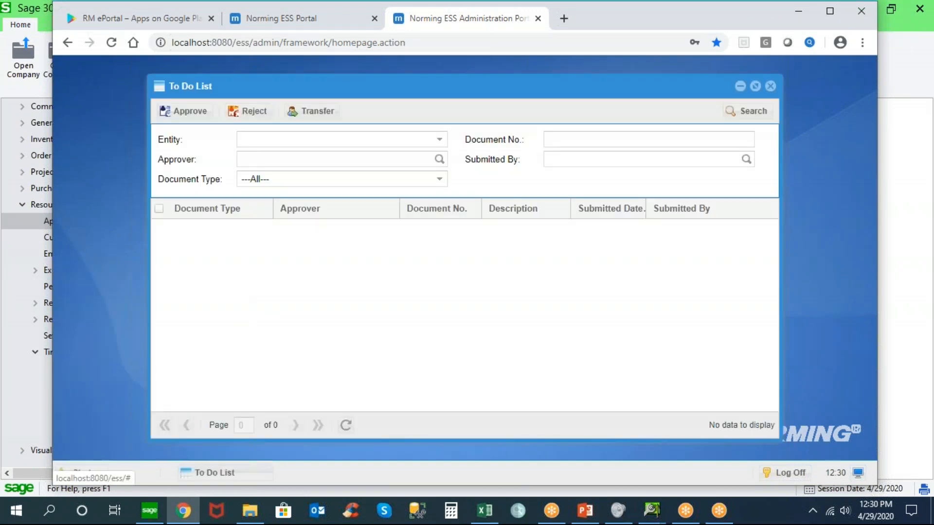
click(439, 140)
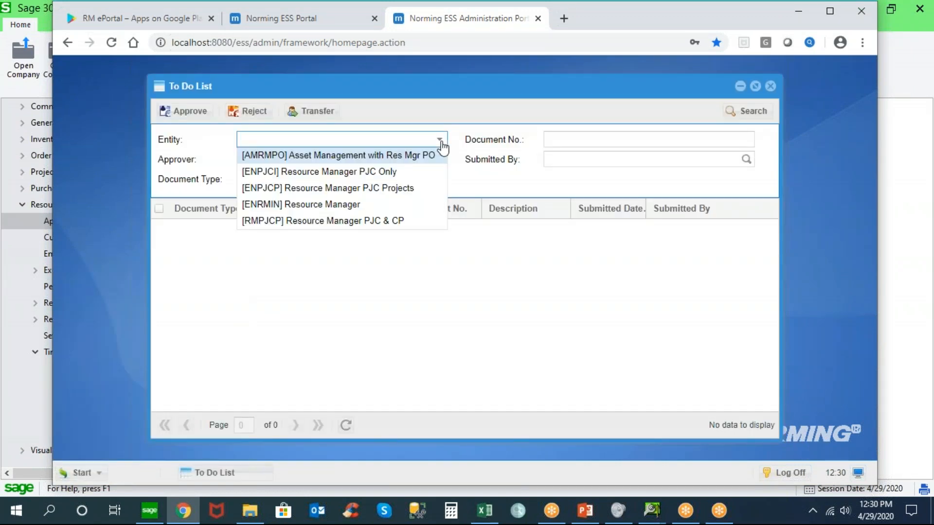
click(365, 173)
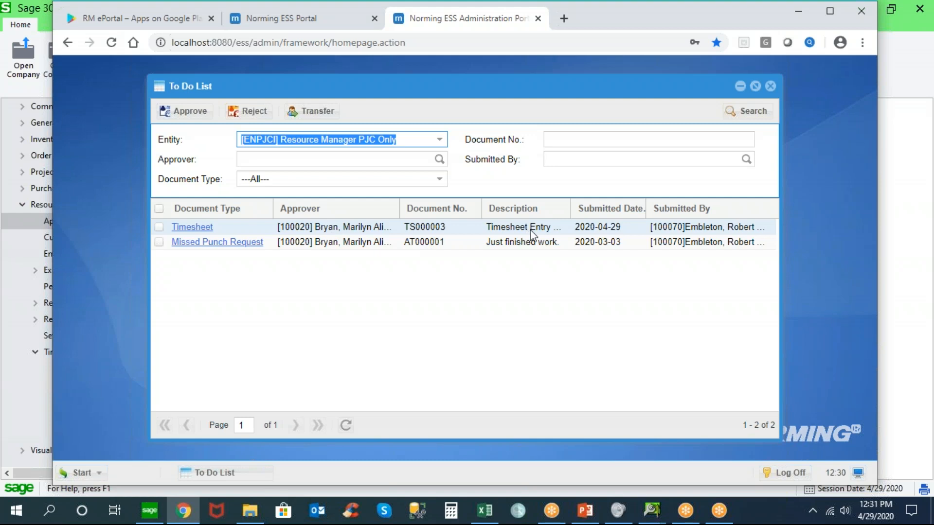
Select the Timesheet document, view the employees available for a transfer, cancel the transfer, and close the To Do List
click(159, 227)
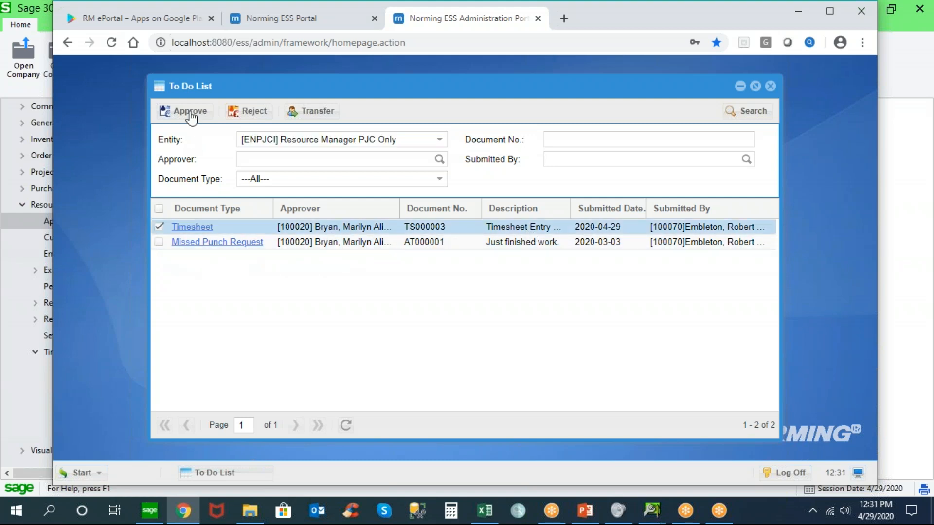
click(329, 112)
click(573, 235)
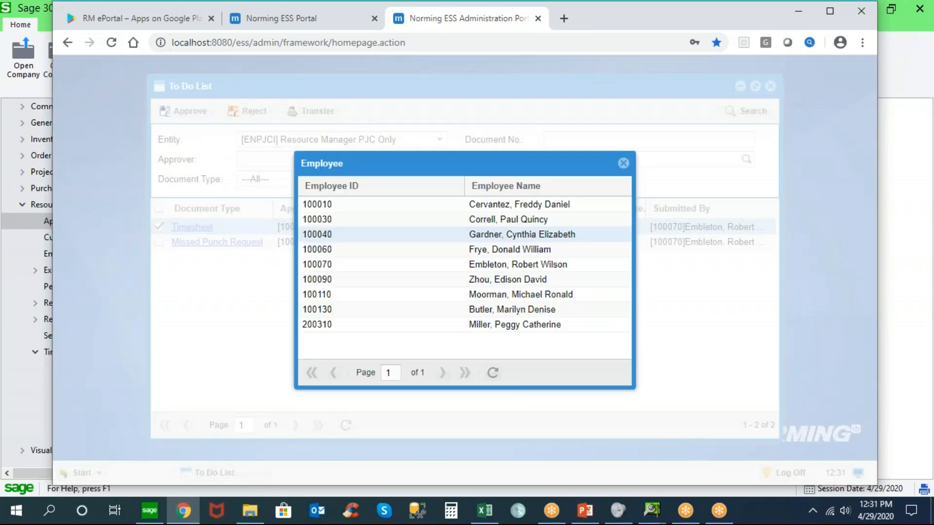
click(623, 163)
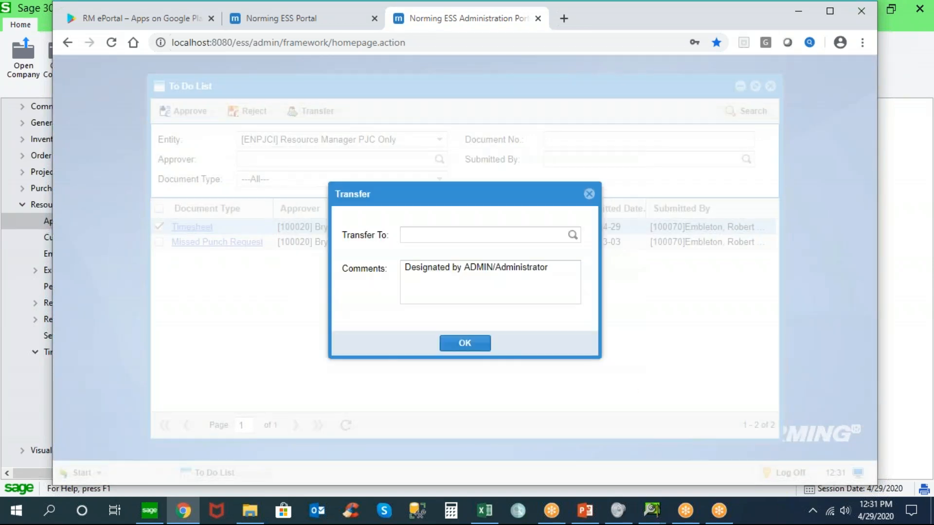
click(589, 194)
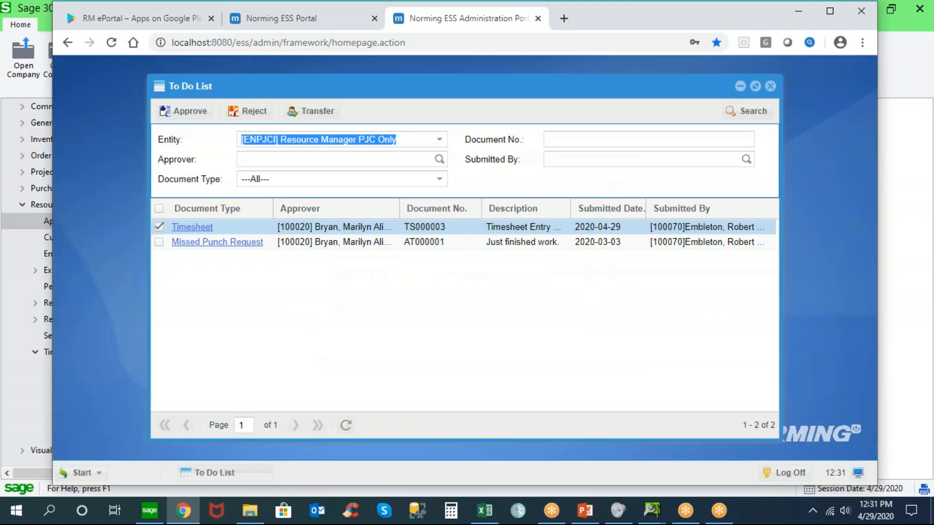
click(770, 88)
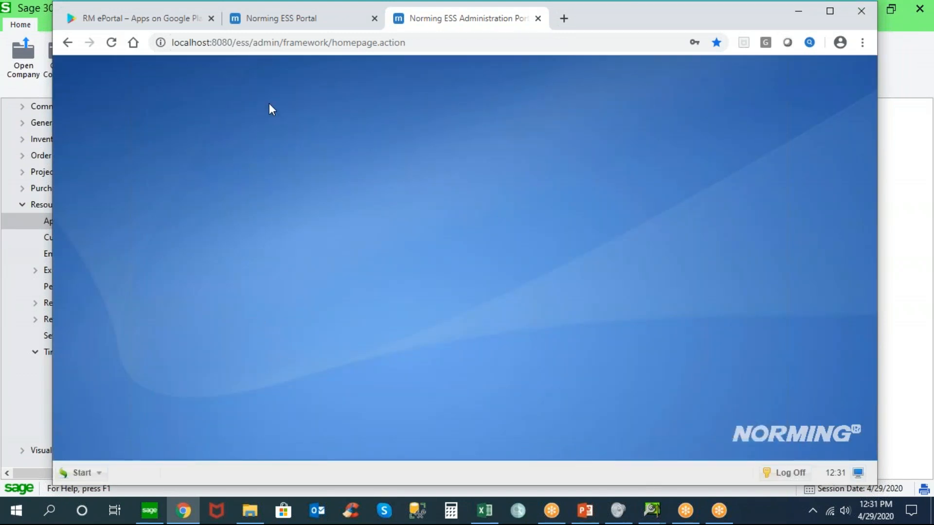
Return to the Norming ESS Portal and approve timesheet TS000003 with the comment "OK"
click(299, 21)
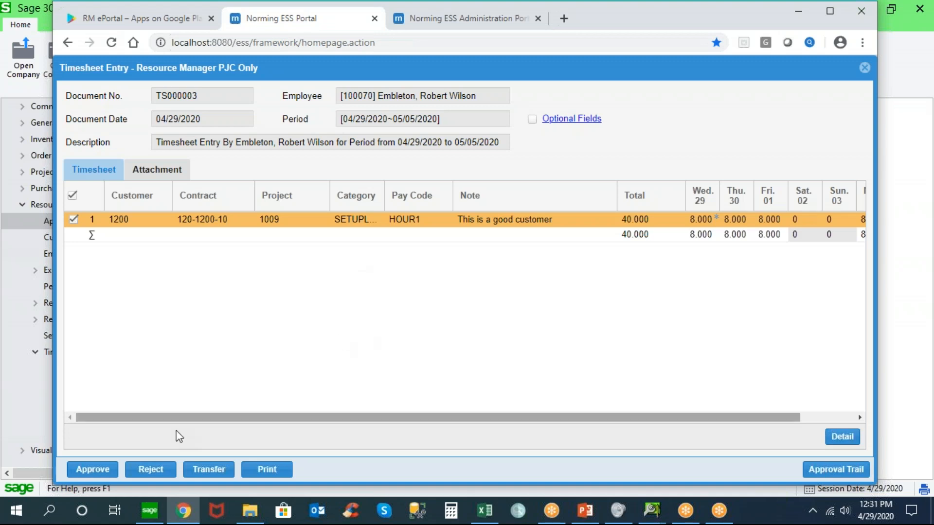
click(97, 470)
text(OK)
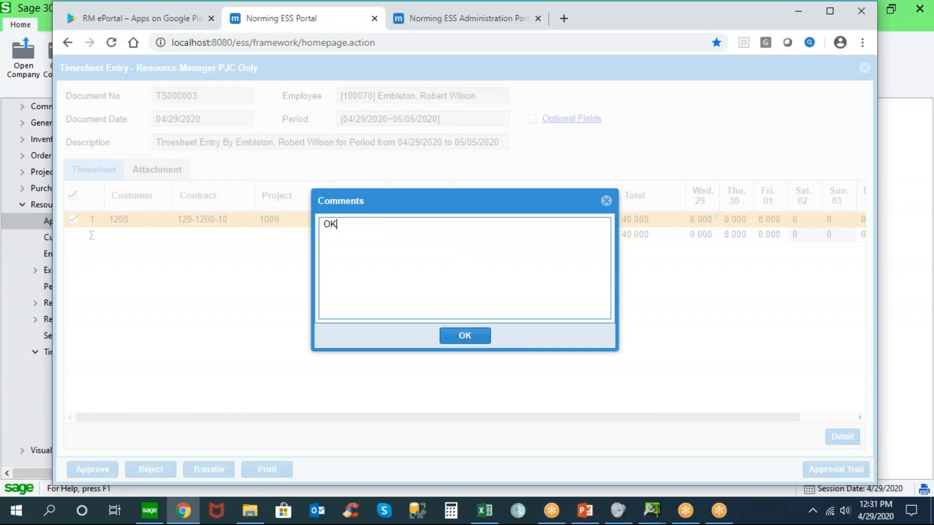
click(463, 335)
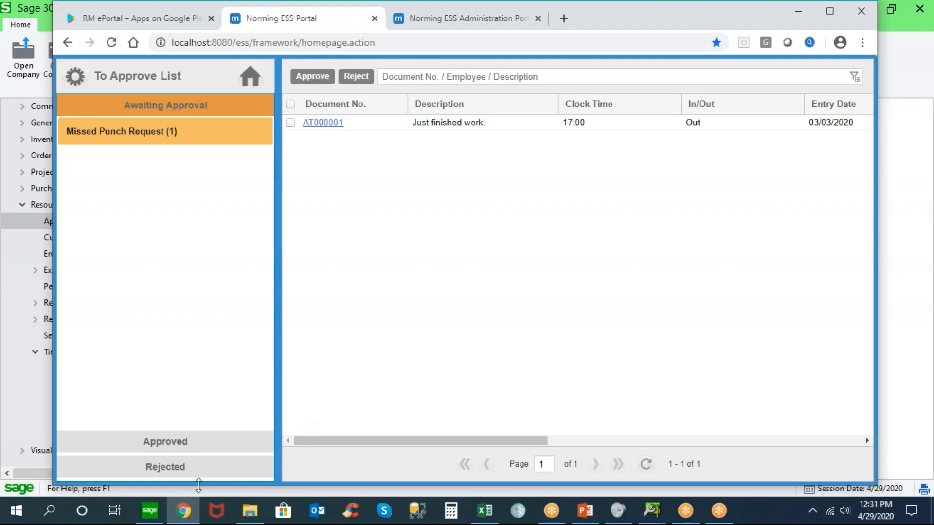
Switch to Sage 300, open the Timesheet Batch List under Time Management Timesheets, and select batch 3 dated 4/29/2020
click(151, 511)
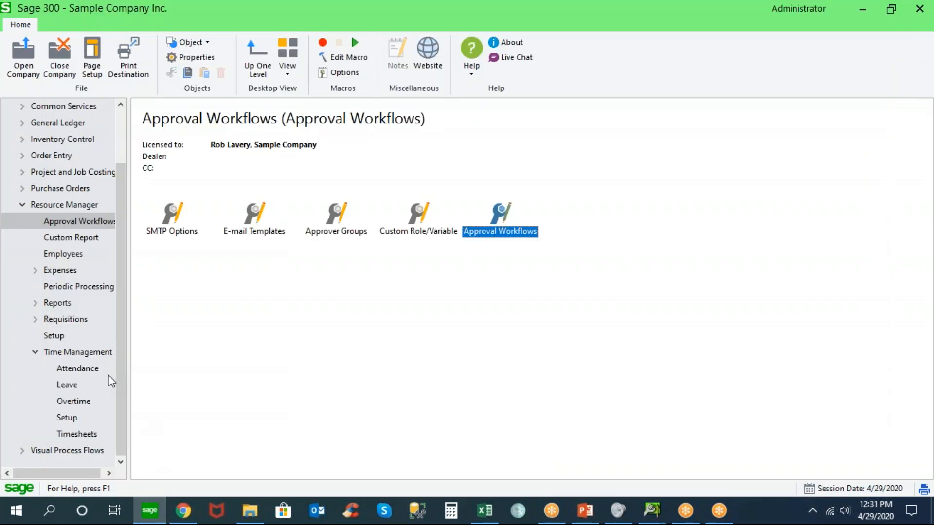
click(89, 354)
double_click(251, 218)
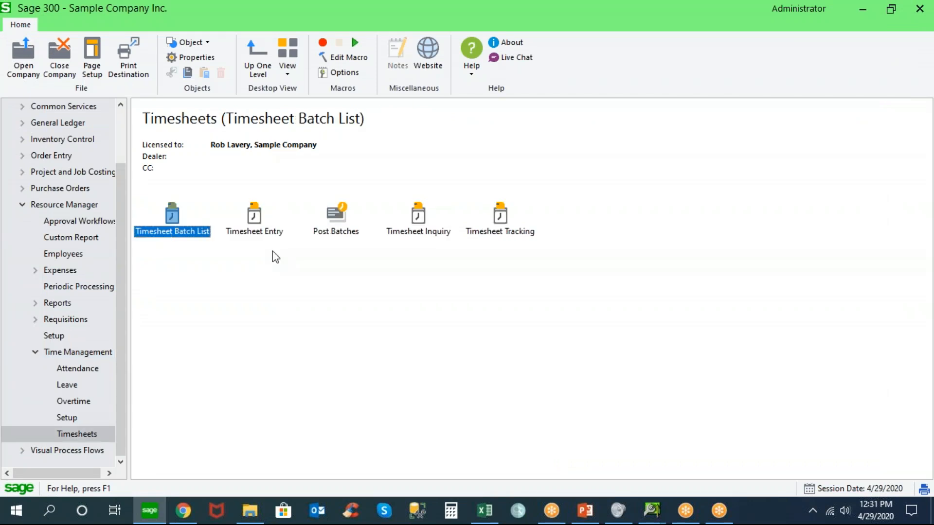
double_click(173, 219)
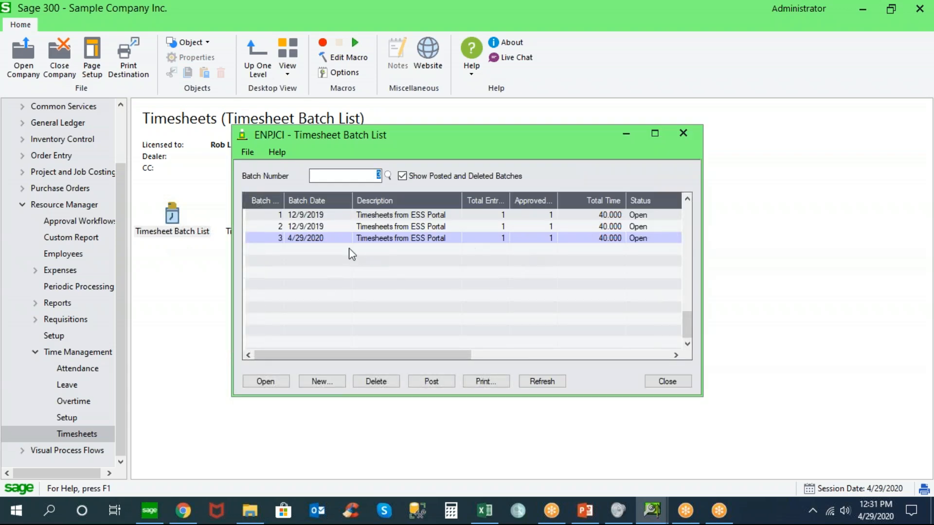
click(336, 240)
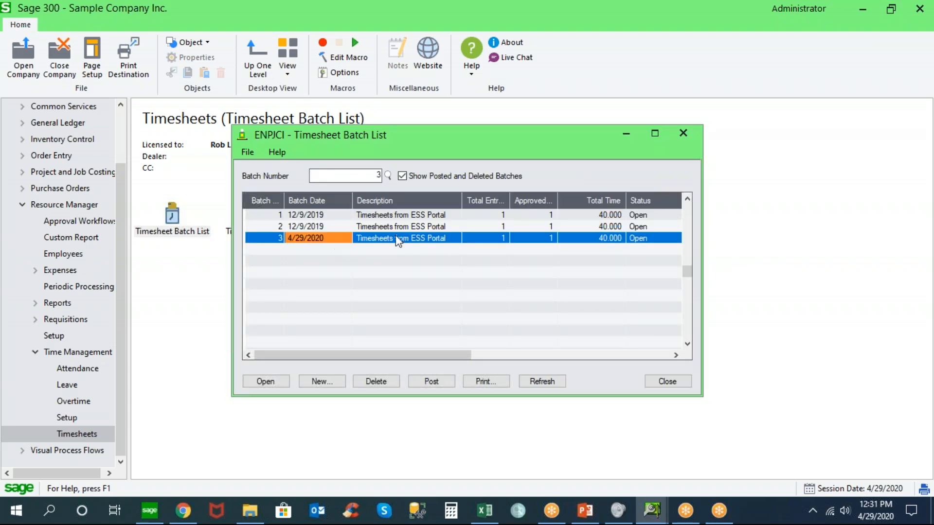
Open timesheet batch 3 and examine the entry line's customer, note and daily hours
double_click(335, 241)
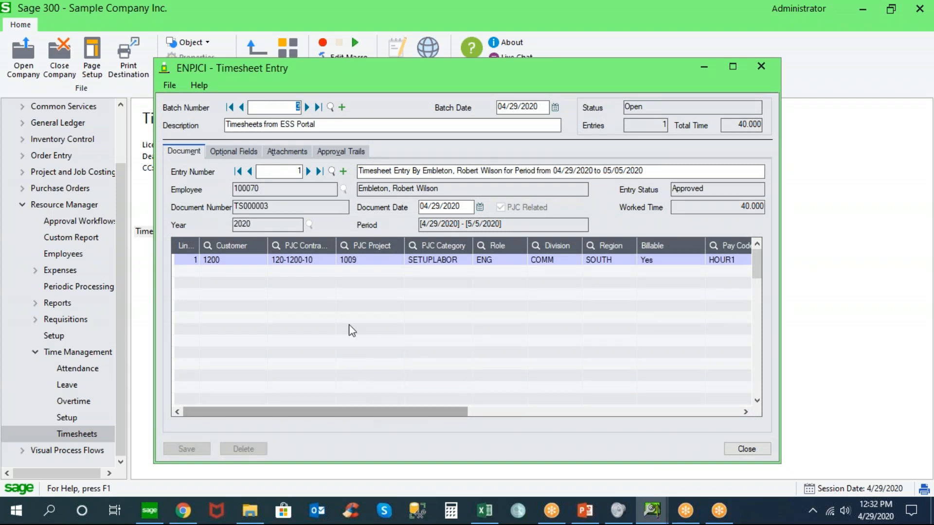
click(250, 259)
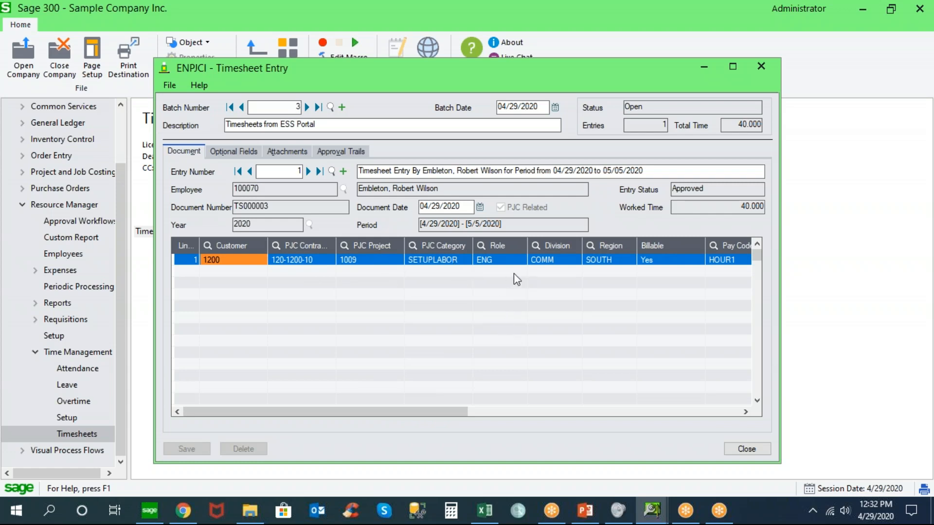
drag(453, 412, 567, 412)
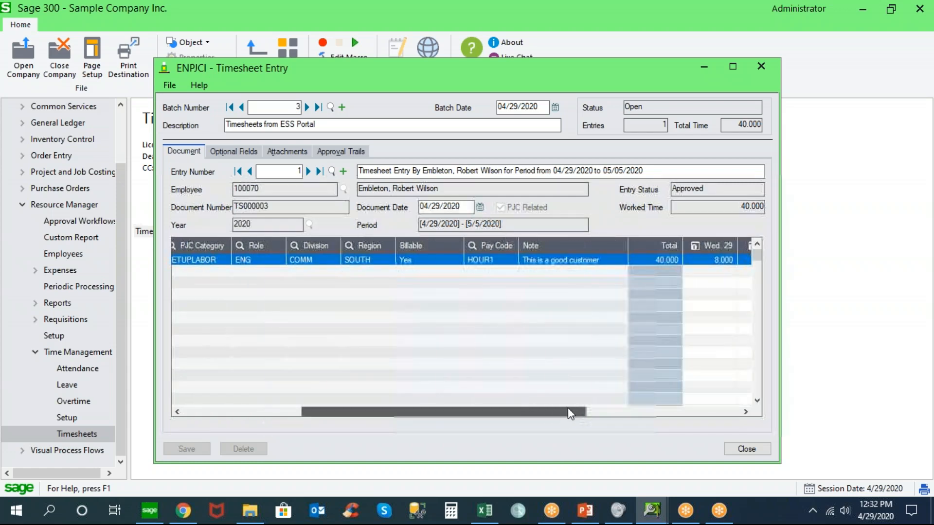
click(561, 263)
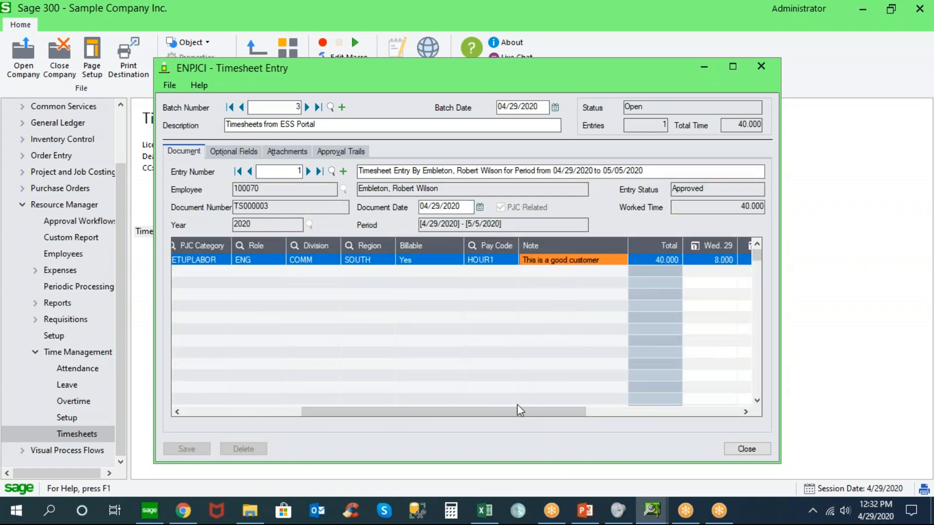
drag(525, 414, 652, 399)
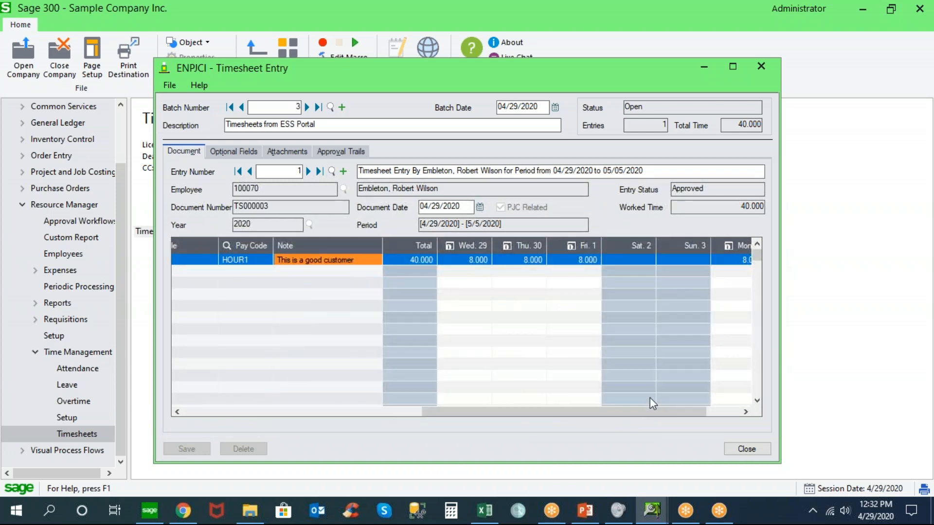
click(465, 261)
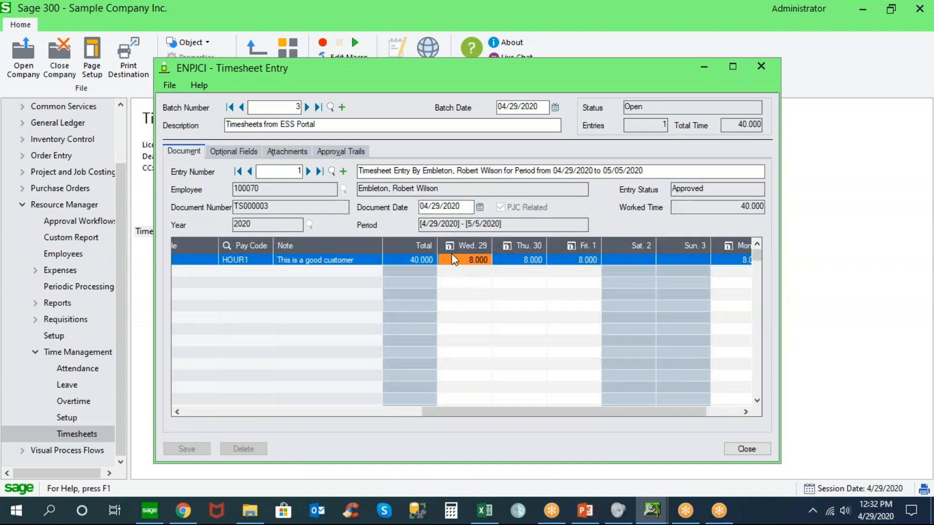
View the Workday Detail and its comment for Wednesday 29, and close the detail
click(450, 246)
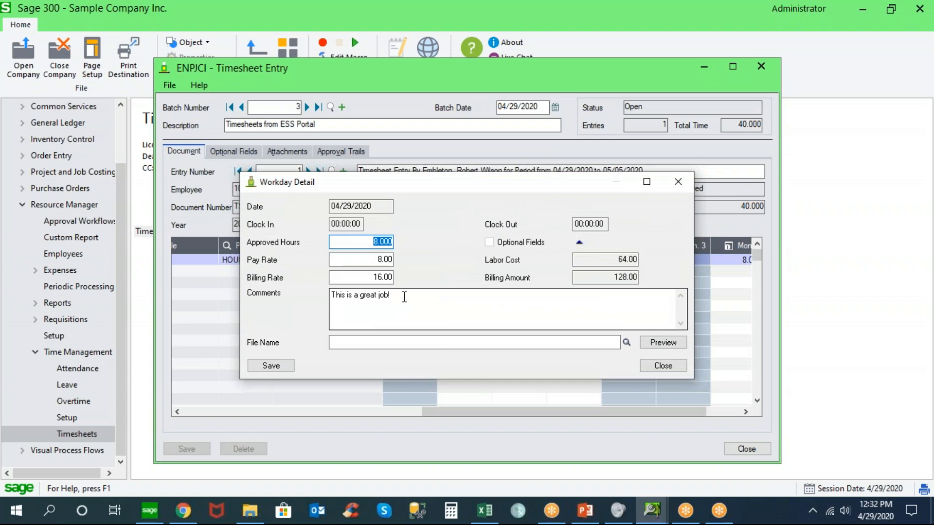
drag(405, 297, 307, 298)
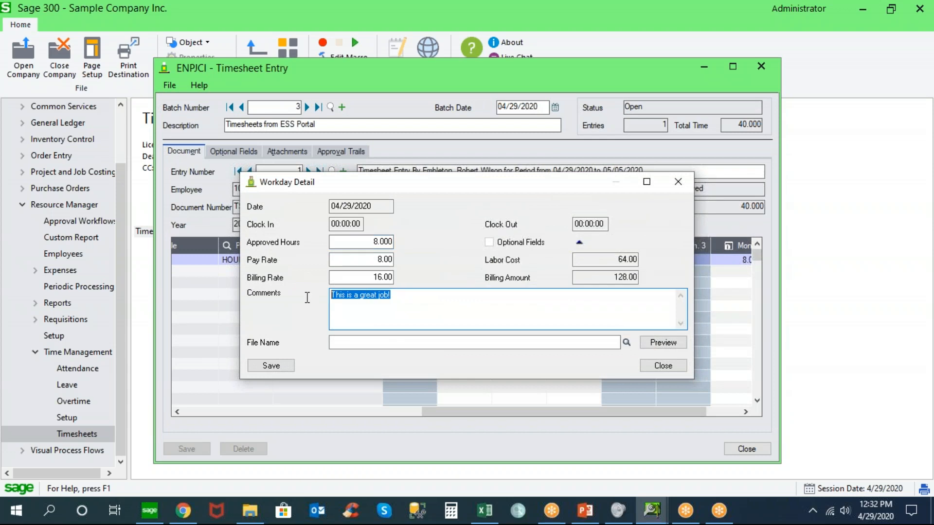
click(664, 367)
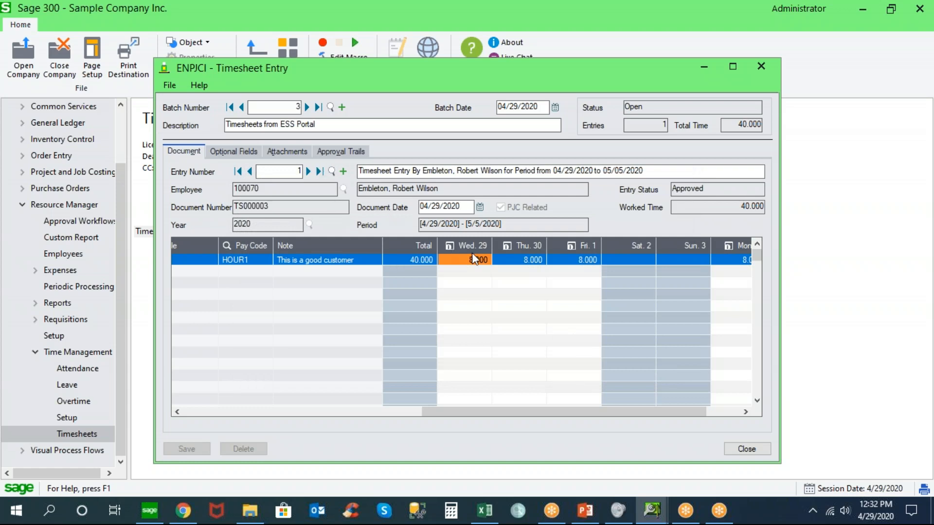
Review the timesheet's Approval Trails, Attachments and Optional Fields, return to the Document details, and close Timesheet Entry
click(319, 153)
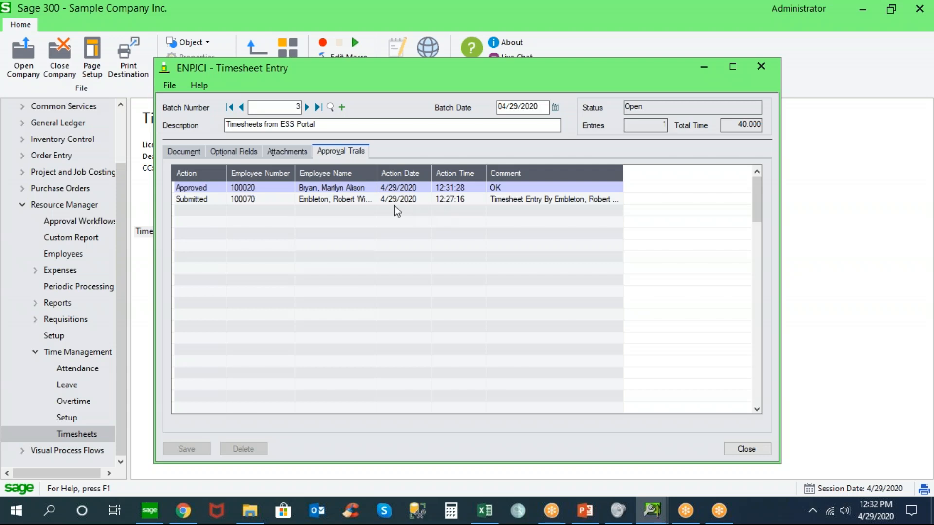
click(298, 152)
click(302, 191)
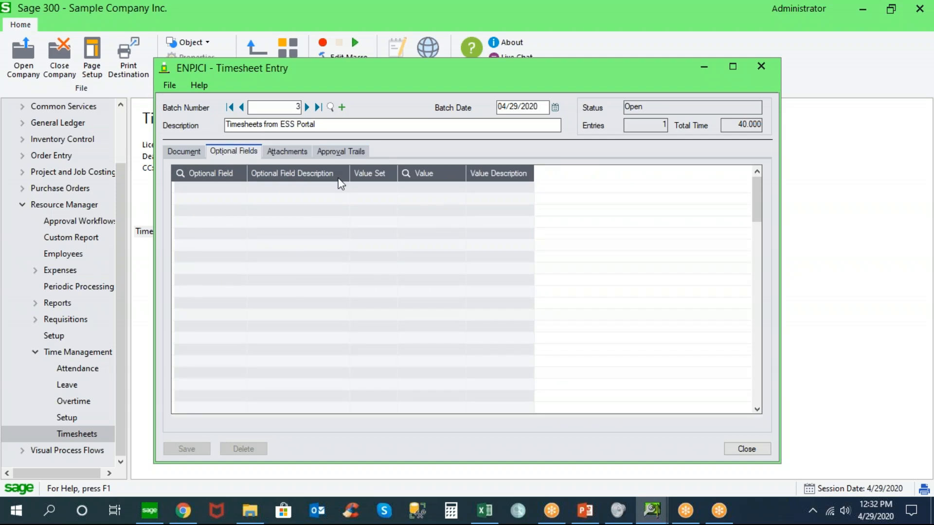
click(184, 153)
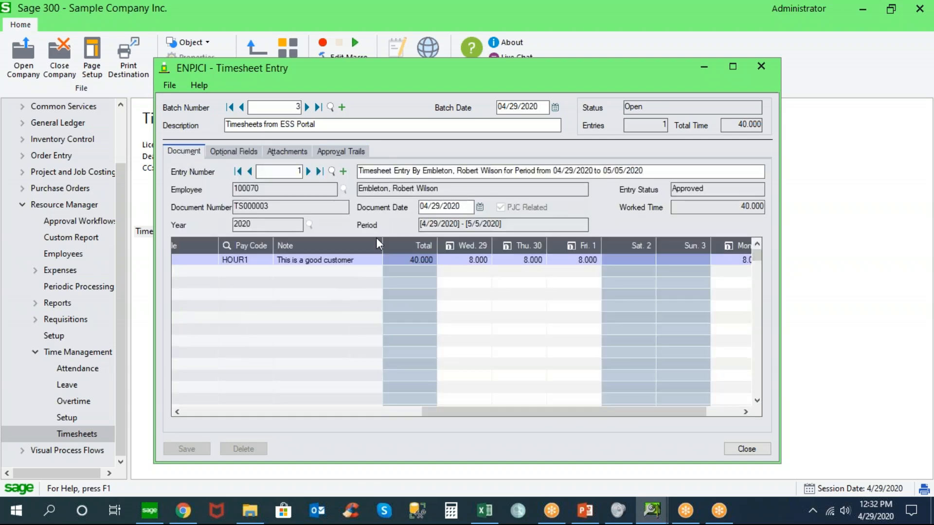
drag(436, 411, 174, 392)
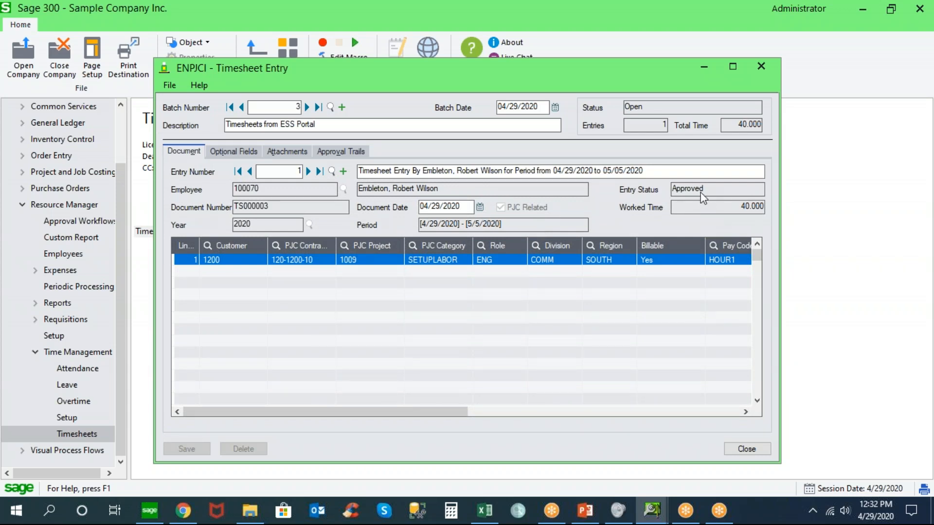
click(745, 448)
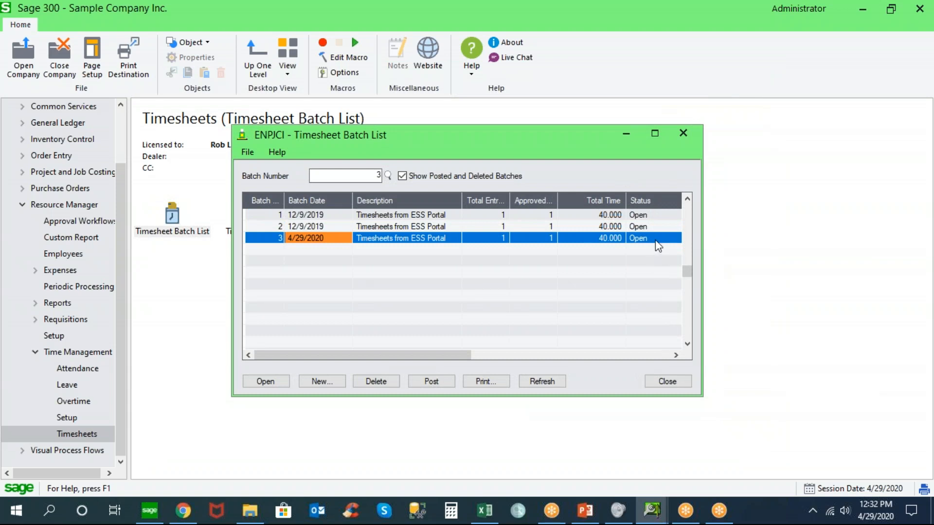
Set timesheet batch 3 to Ready To Post, post it, and close the Timesheet Batch List
double_click(656, 241)
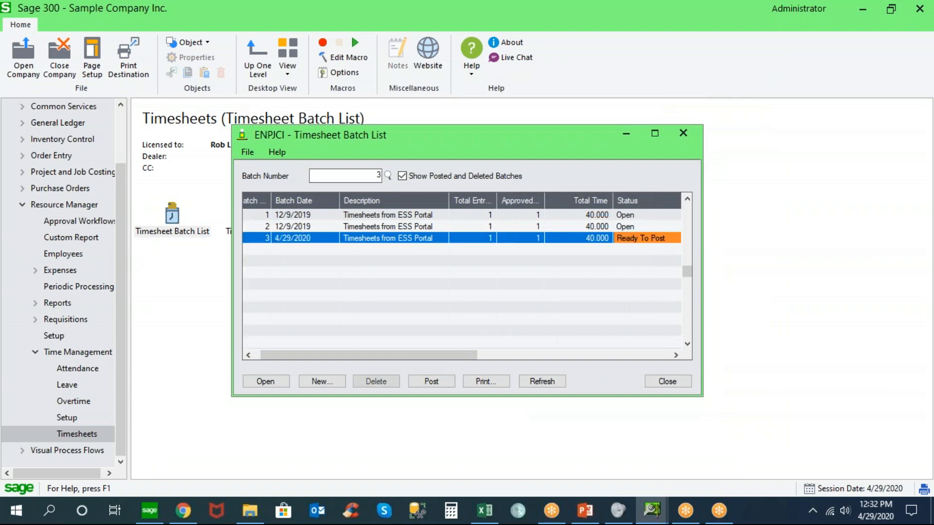
click(432, 382)
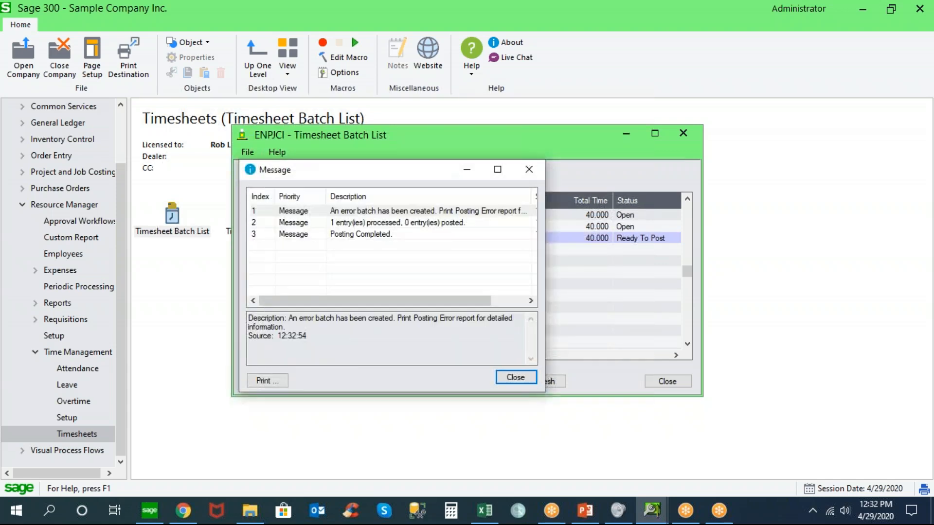
click(514, 377)
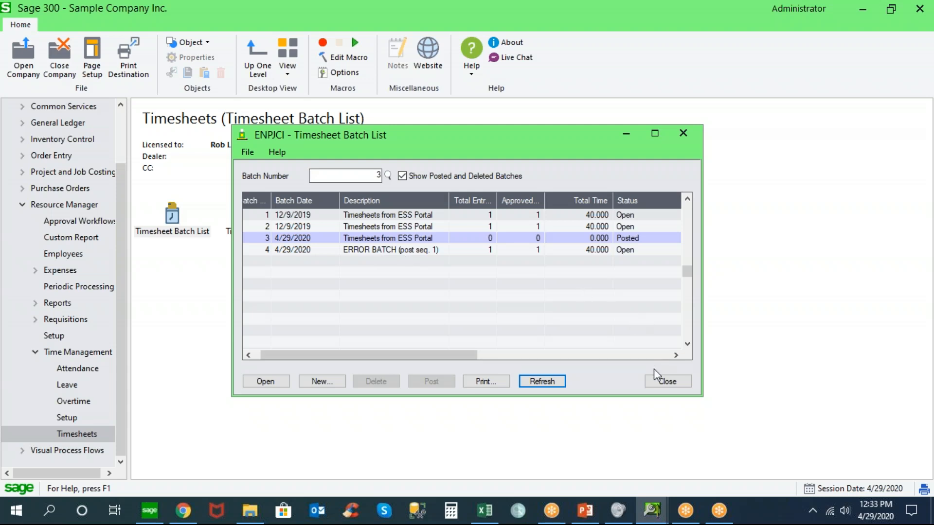
click(658, 380)
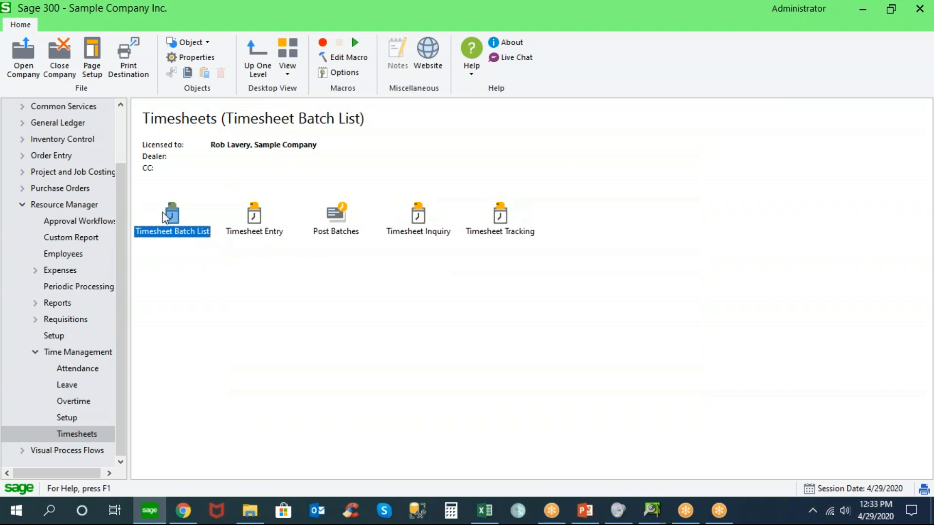
Open Timecards under Project and Job Costing PJC Transactions and view the expense lines of the last timecard
click(22, 172)
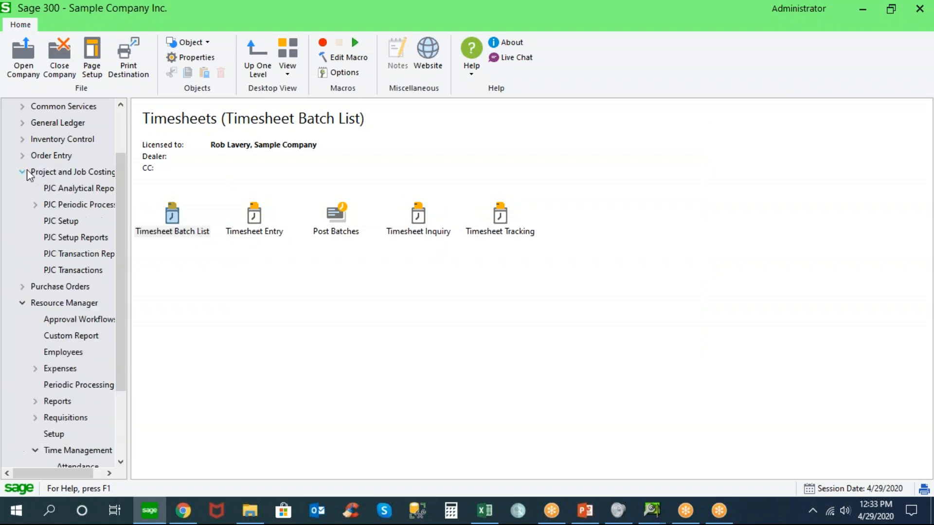
click(87, 269)
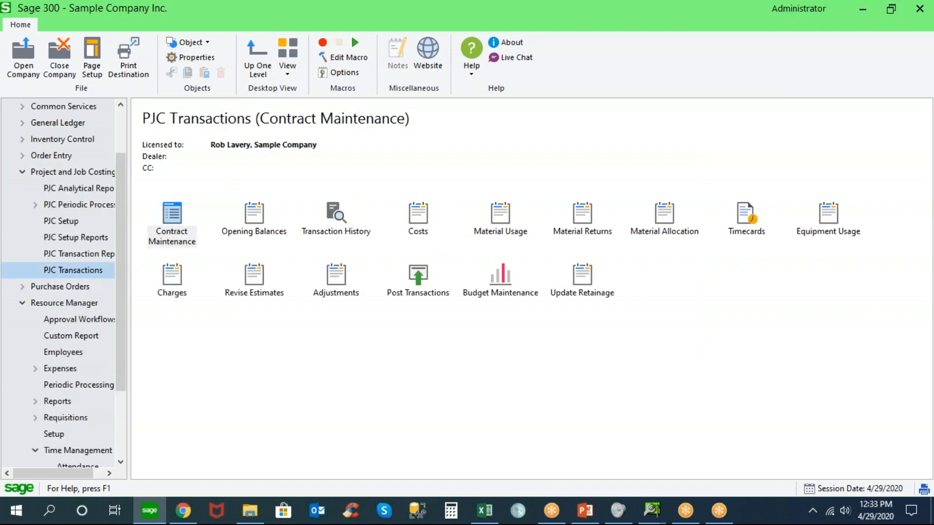
click(746, 216)
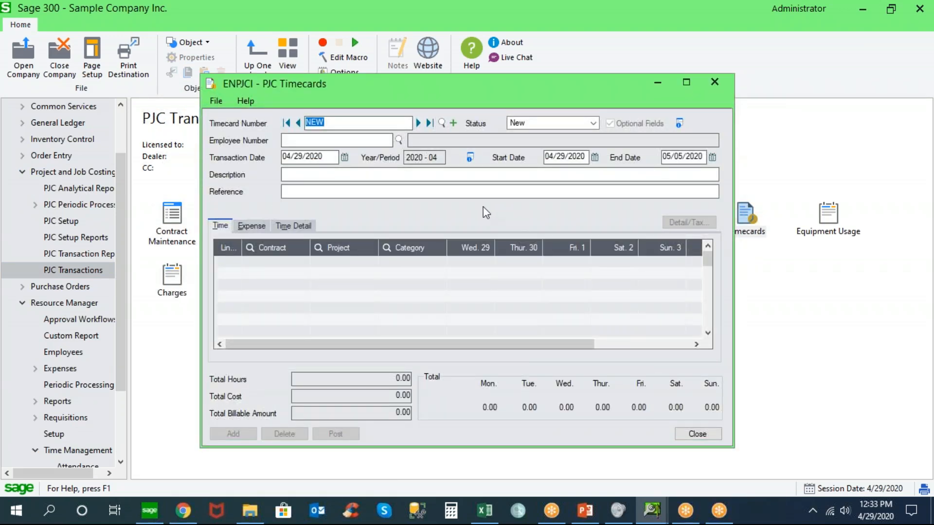
click(430, 123)
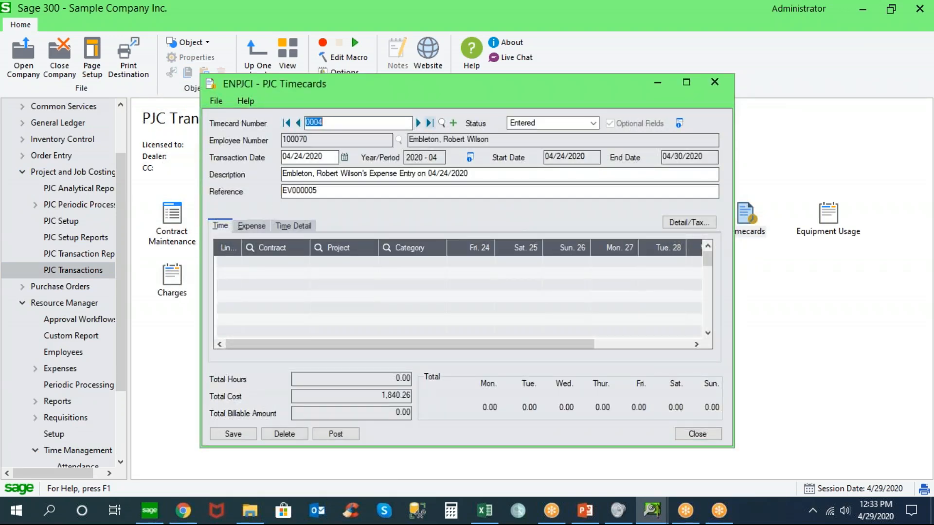
click(253, 227)
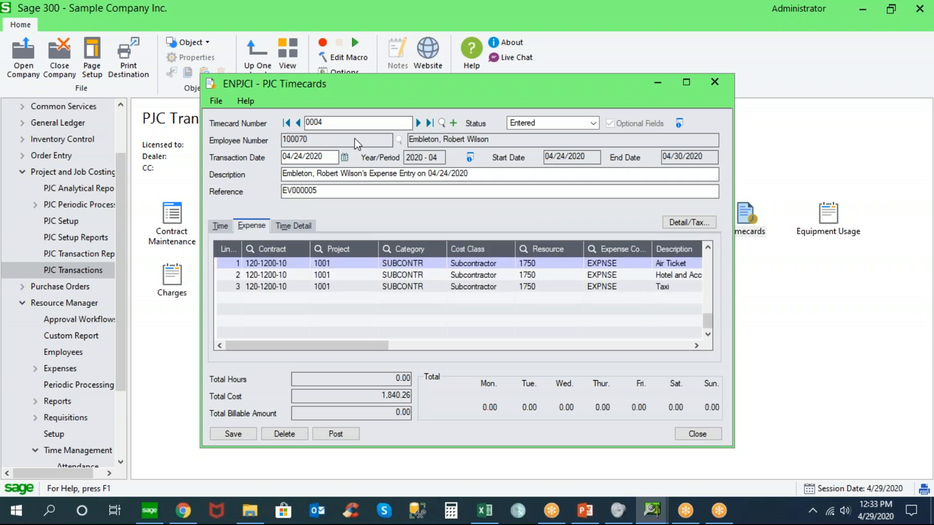
Examine the Time Detail columns of PJC timecard 0003, including cost, payroll and WIP/COS accounts, and close Timecards
click(298, 123)
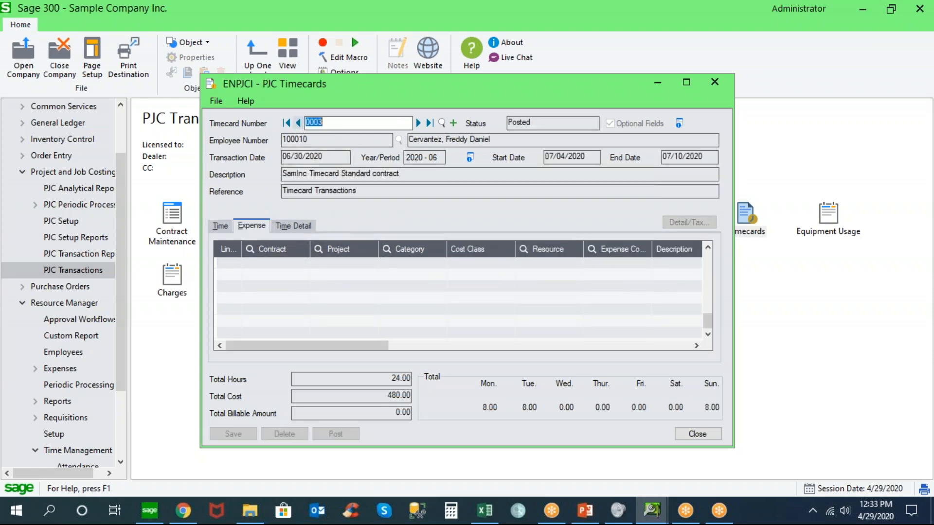
click(293, 225)
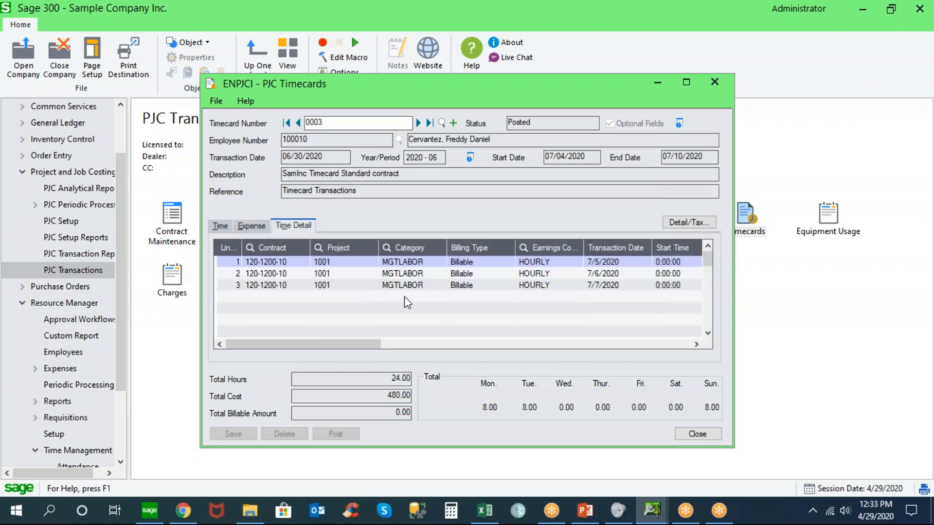
drag(366, 340, 601, 345)
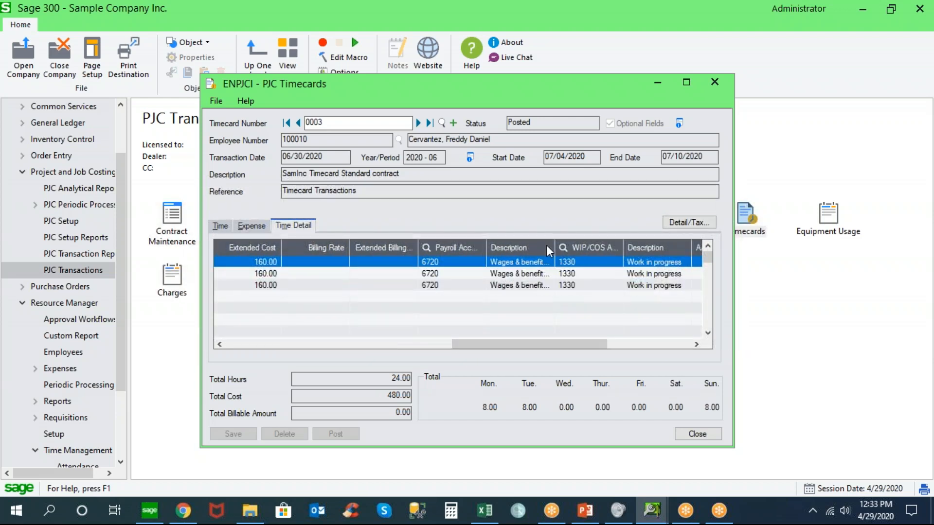
drag(538, 341, 604, 342)
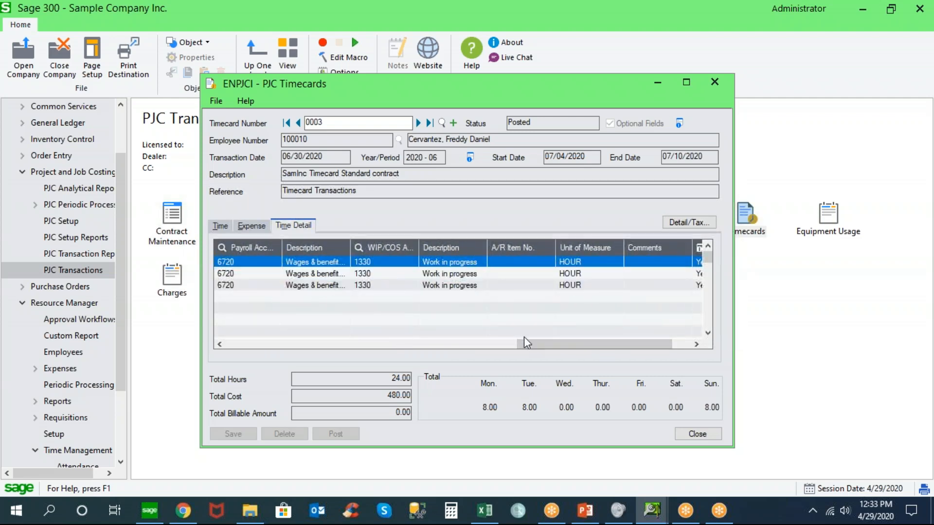
drag(535, 348, 553, 347)
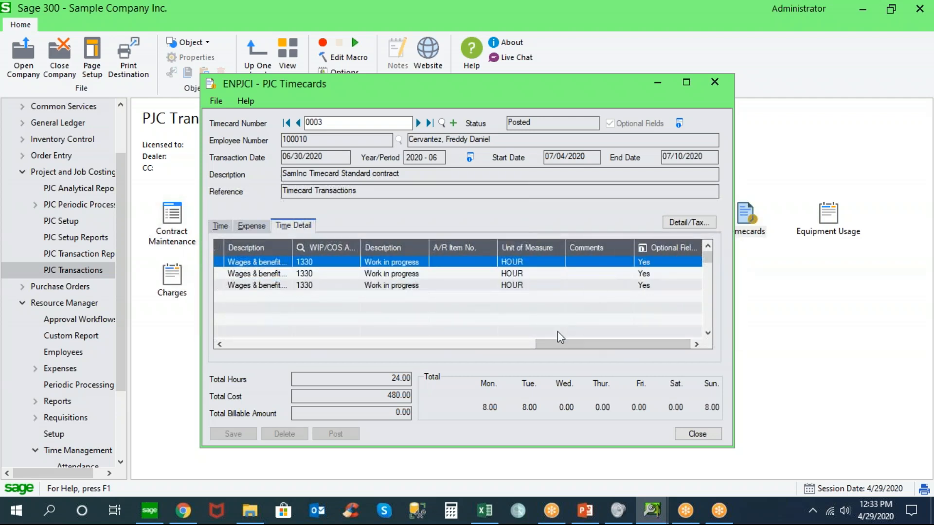
mouse_move(552, 342)
mouse_down()
mouse_move(363, 342)
mouse_move(554, 341)
mouse_up()
click(697, 434)
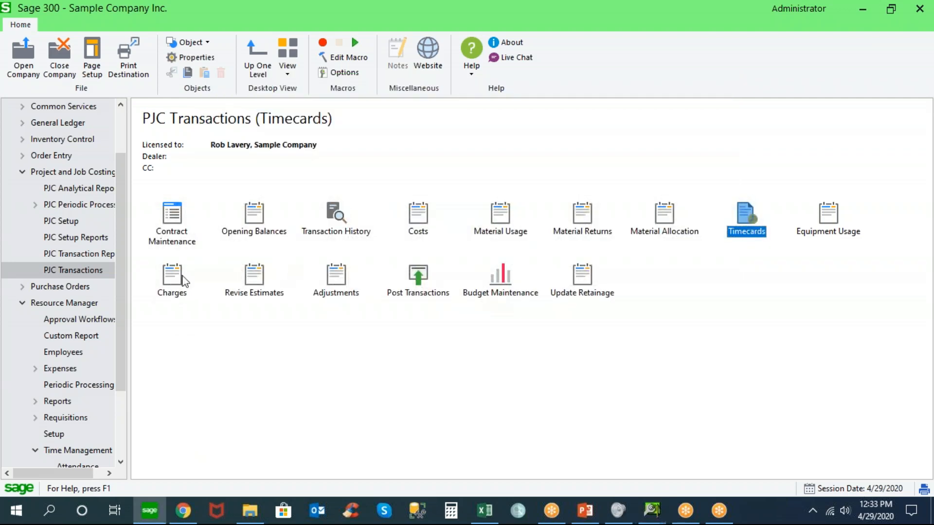
Show the Resource Manager Expenses folder, switch to the Norming ESS Portal, and sign out the current employee
click(22, 173)
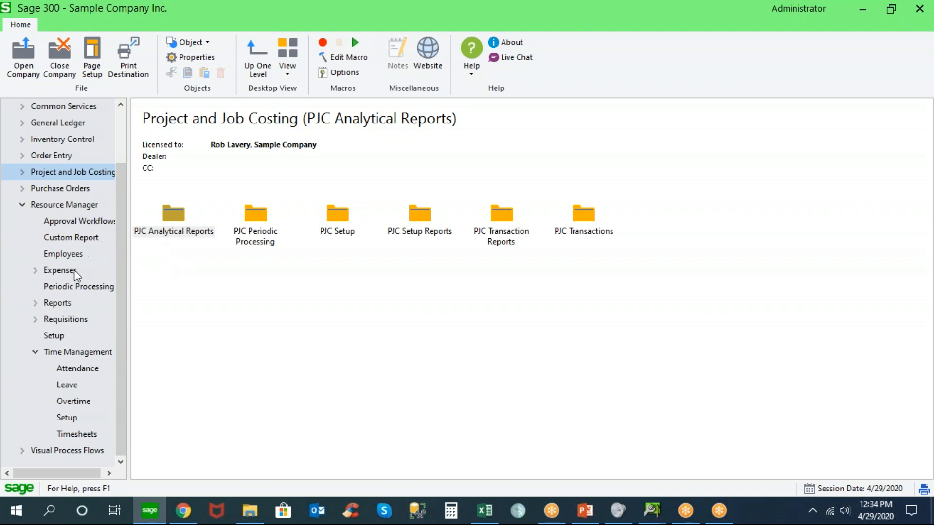
click(62, 272)
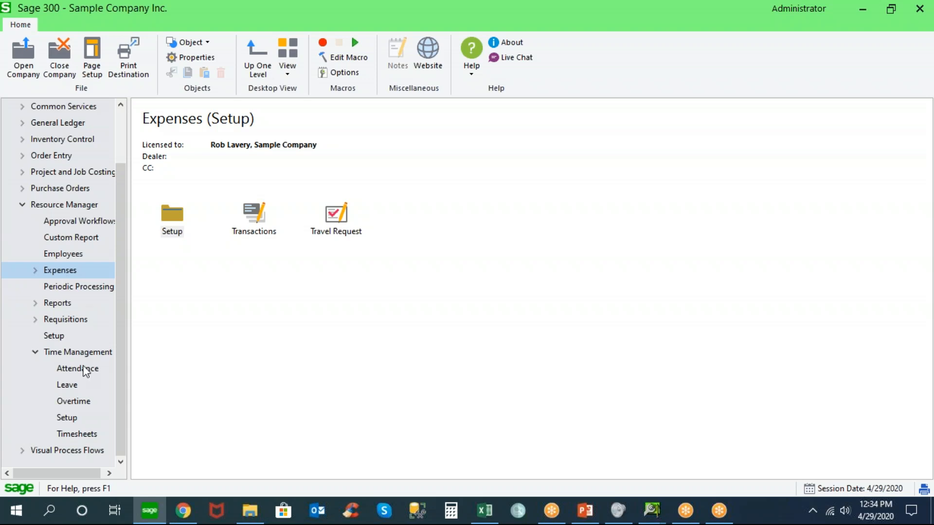
click(184, 512)
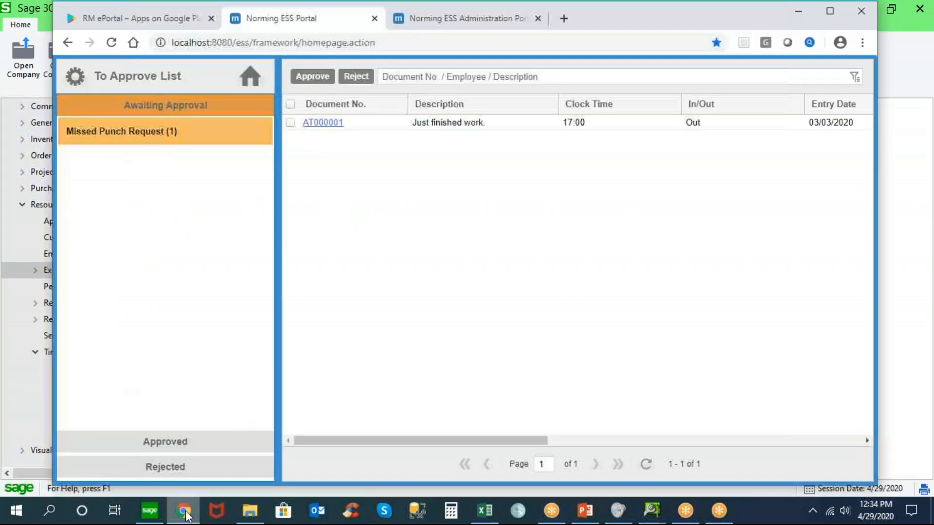
click(250, 76)
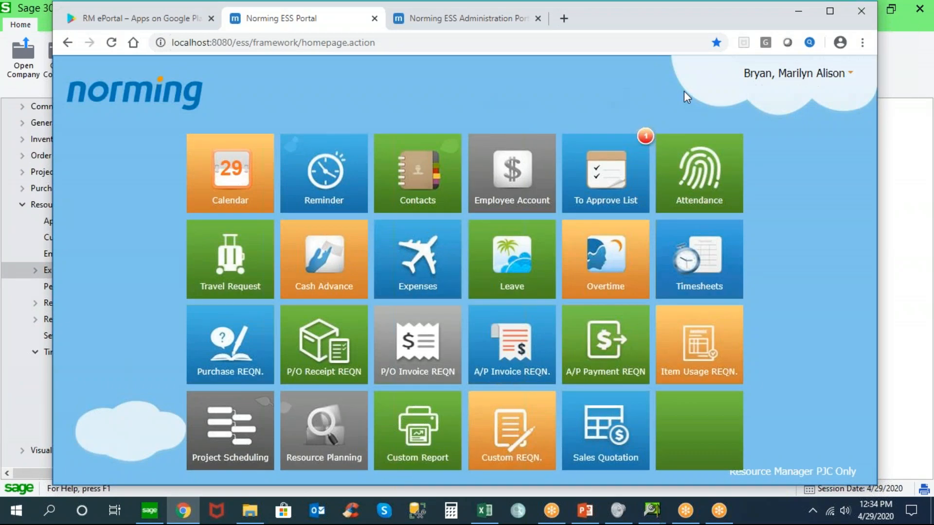
click(752, 72)
click(754, 91)
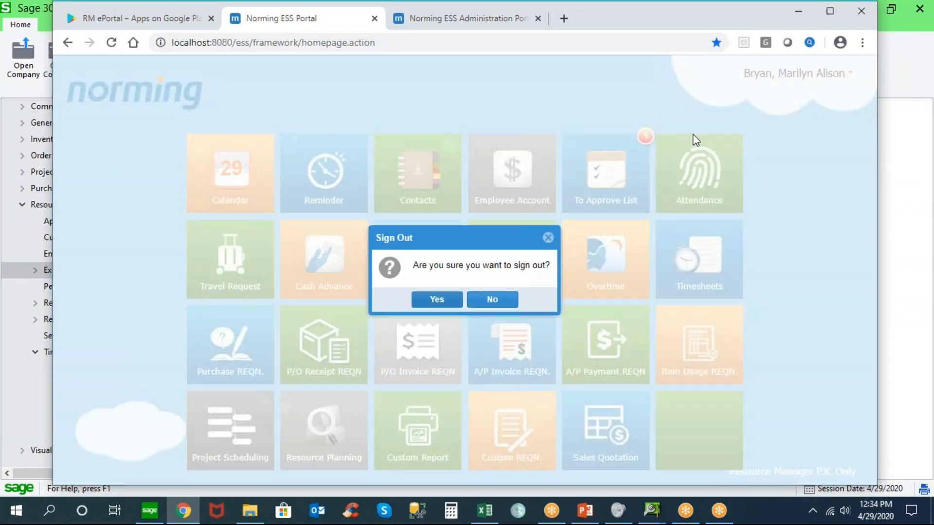
click(437, 301)
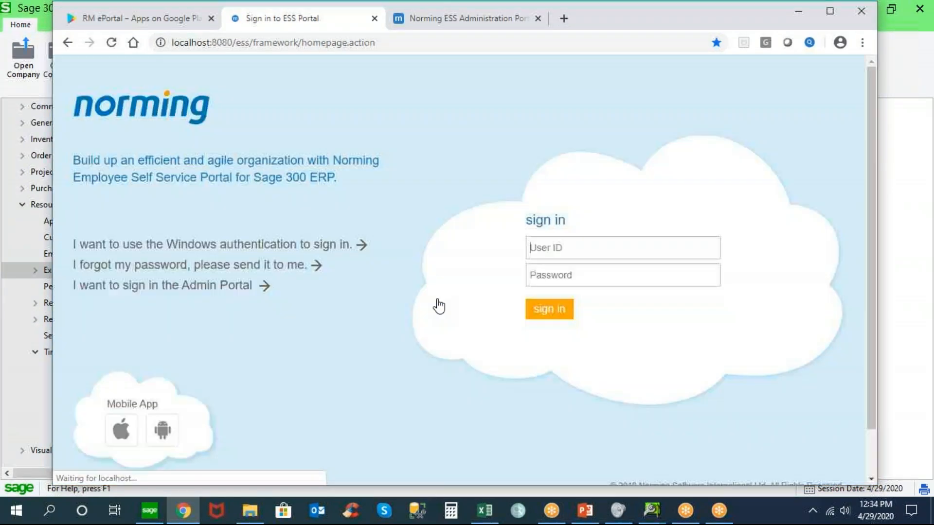
Sign in to the ESS Portal with the employee's user ID and select the Resource Manager PJC Only entity
text(1000)
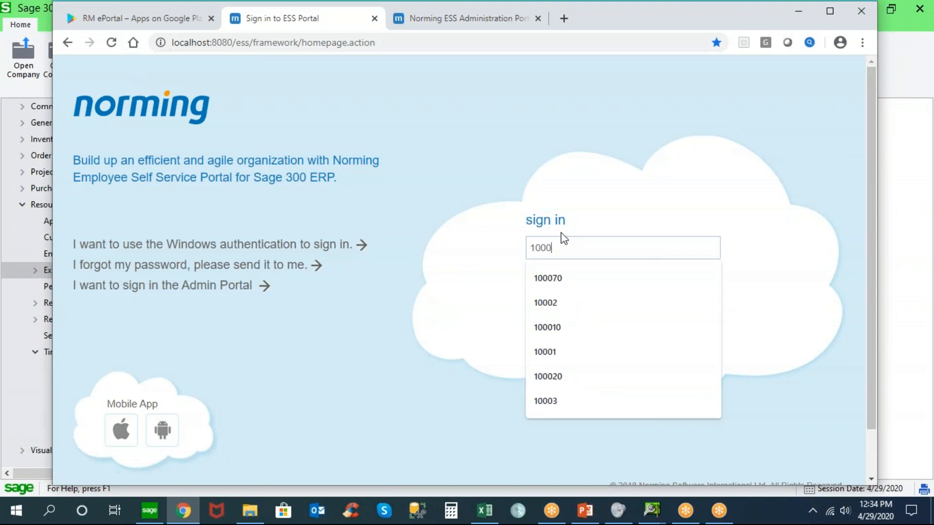
text(70)
key(Return)
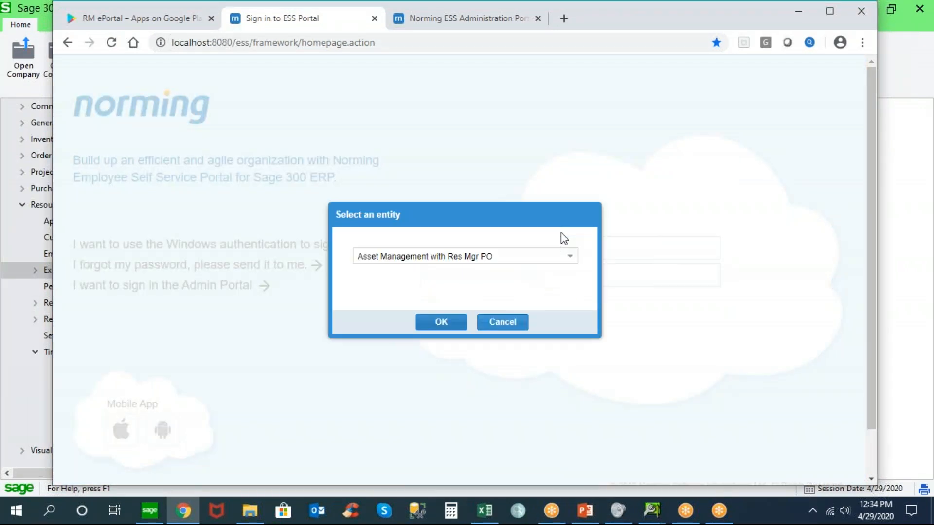
click(572, 263)
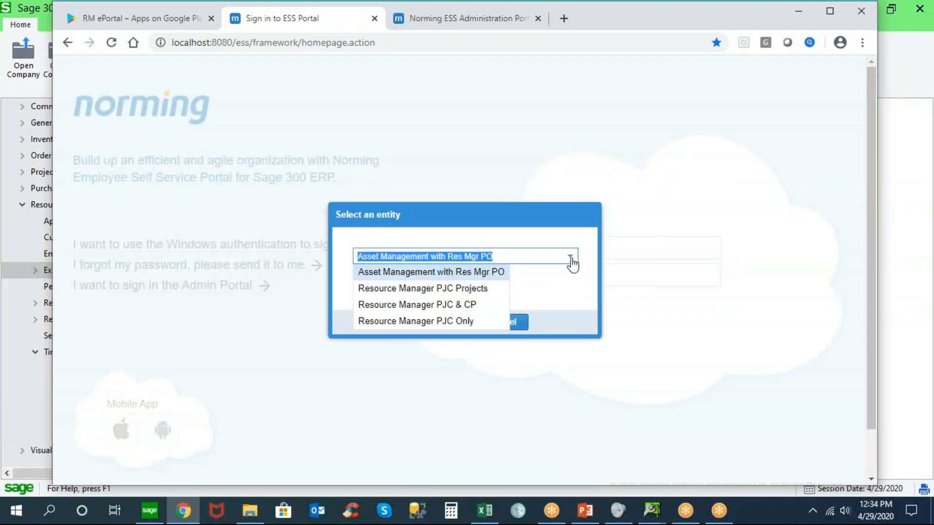
click(517, 320)
click(447, 329)
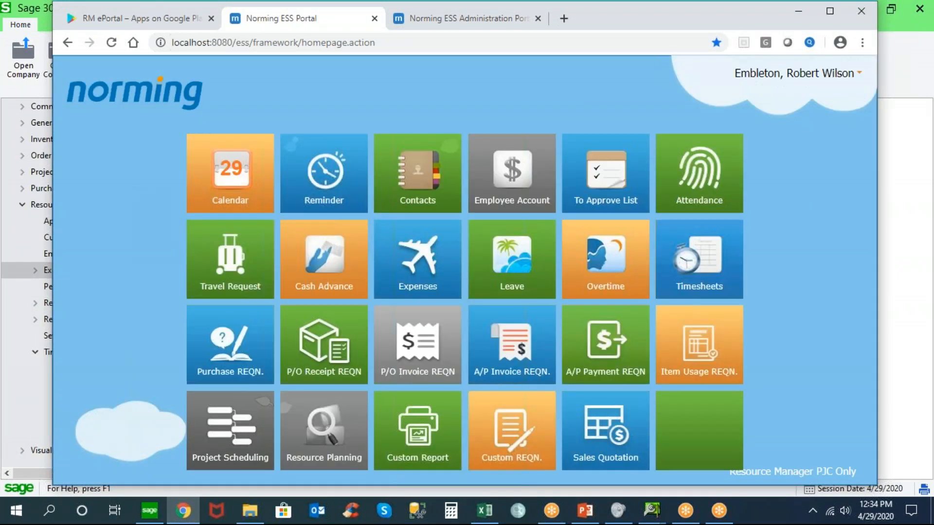
Open the employee's Leave page, view the leave history, and return to the leave request list
click(520, 263)
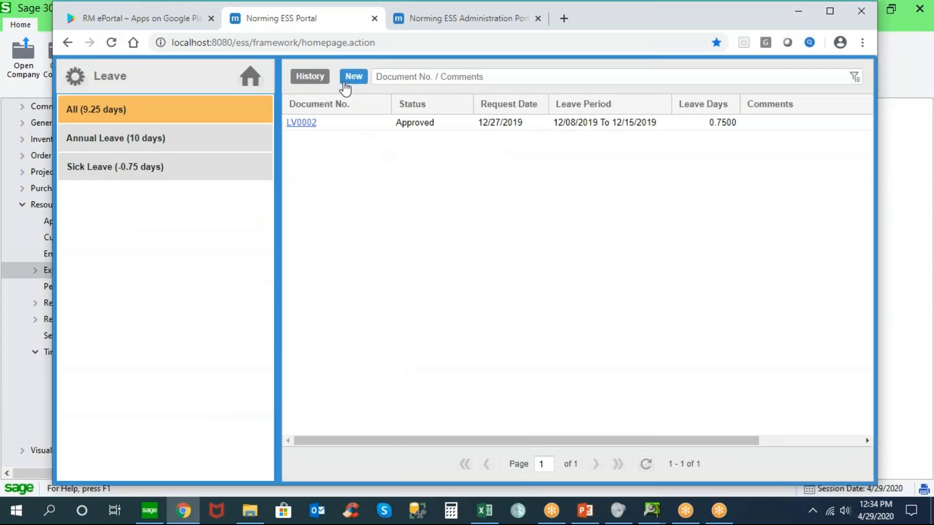
click(321, 80)
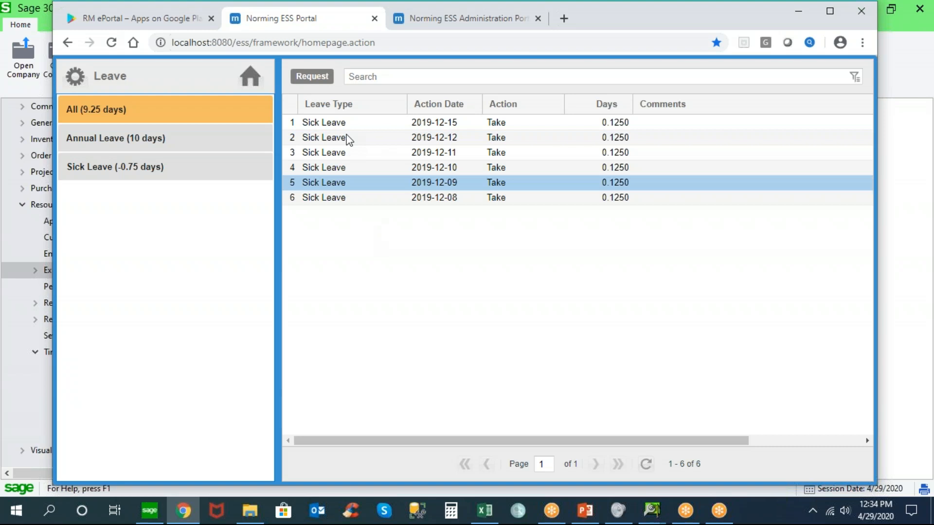
click(309, 78)
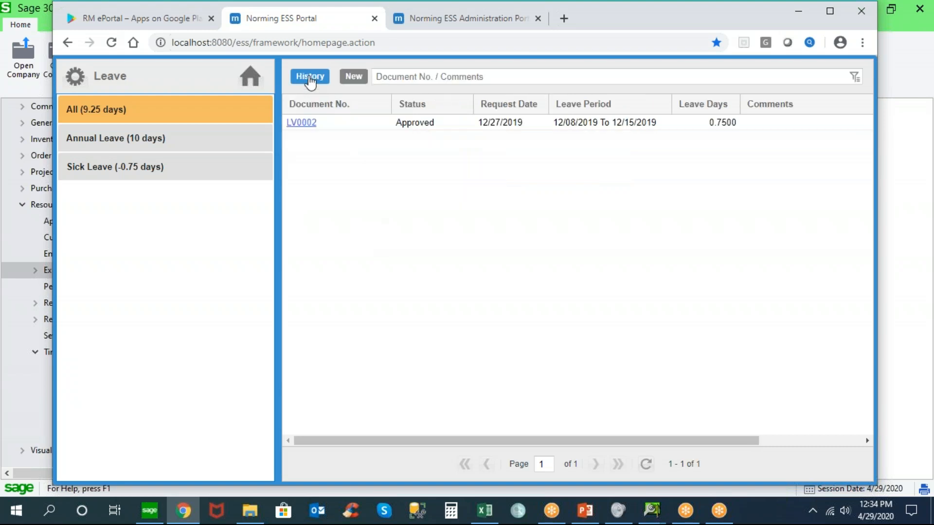
Start a new leave request, preview the Sick Leave type, and set the leave type to Annual Leave
click(353, 78)
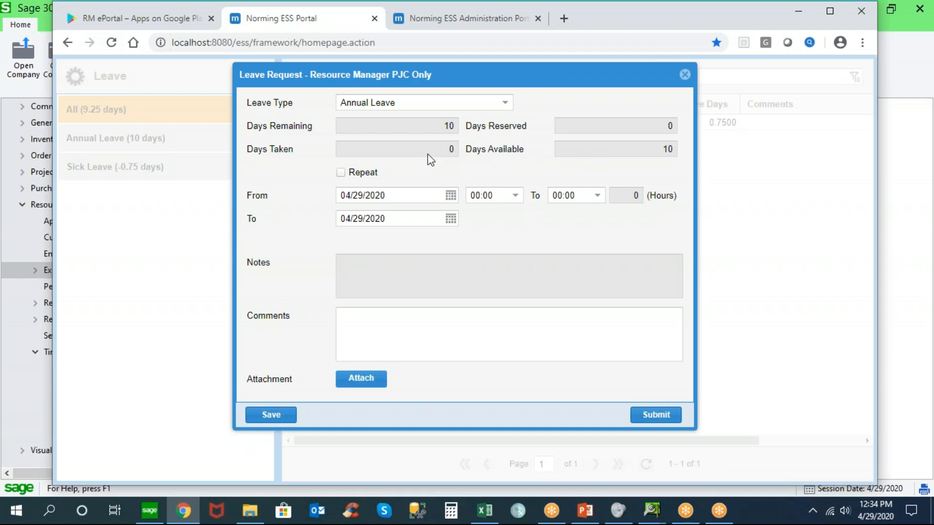
click(505, 104)
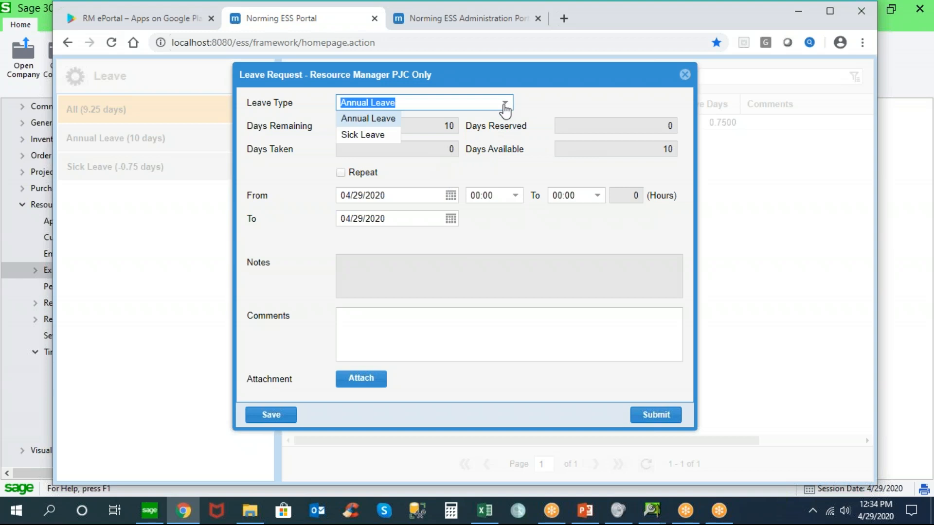
click(389, 137)
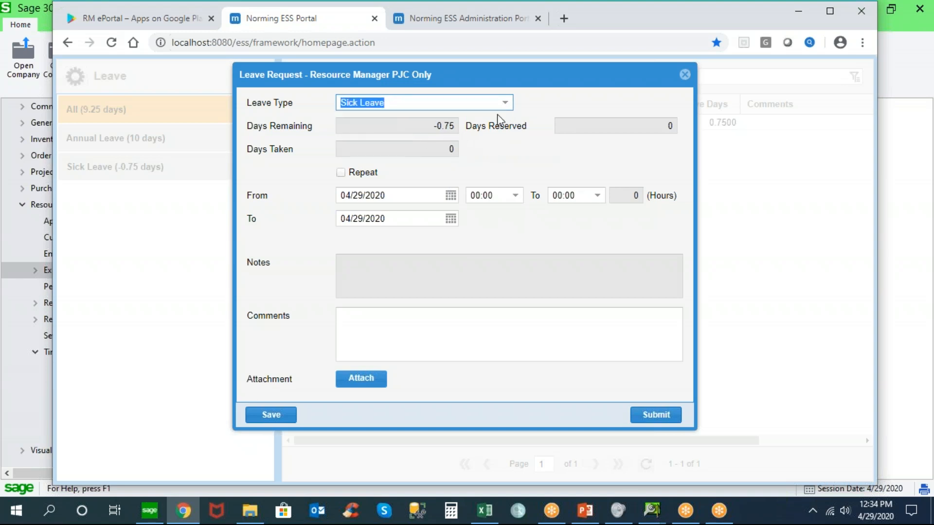
click(505, 104)
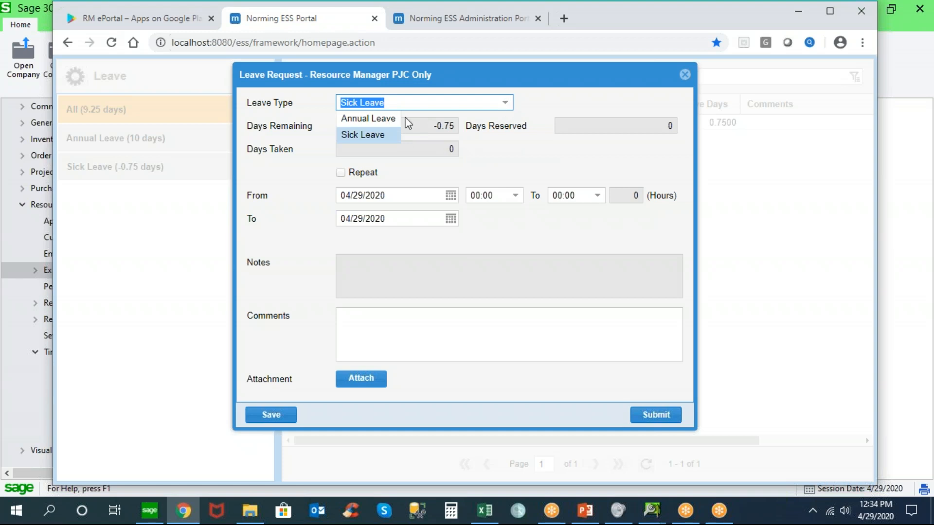
click(380, 119)
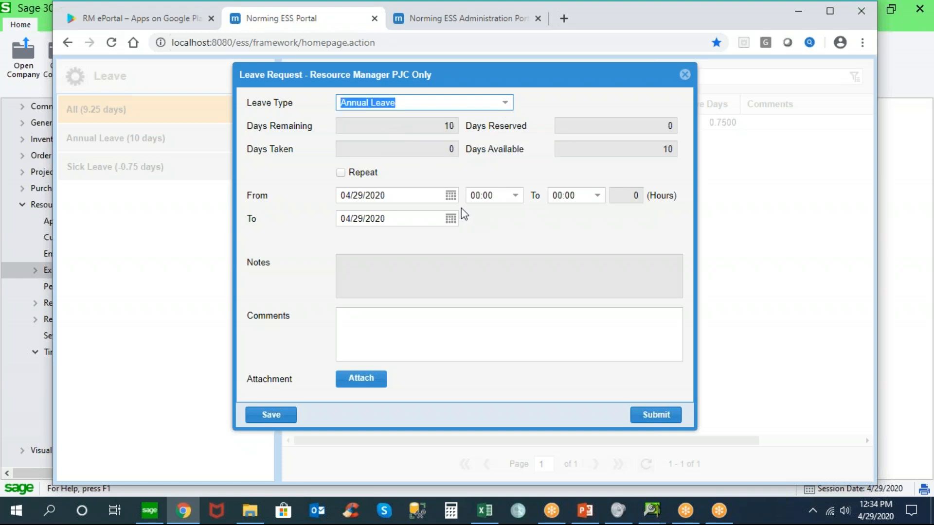
Set the leave request's dates to 04/30/2020 with hours from 09:00 to 16:00
click(451, 196)
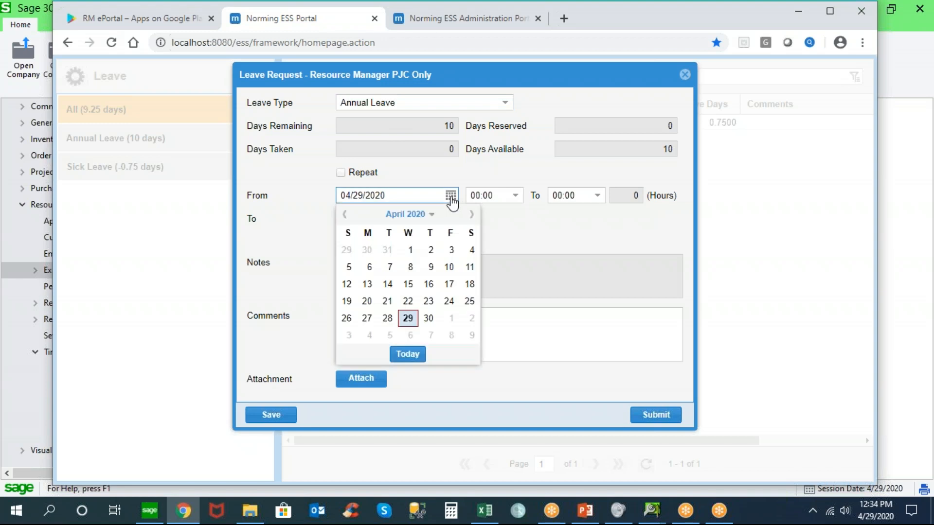
click(428, 318)
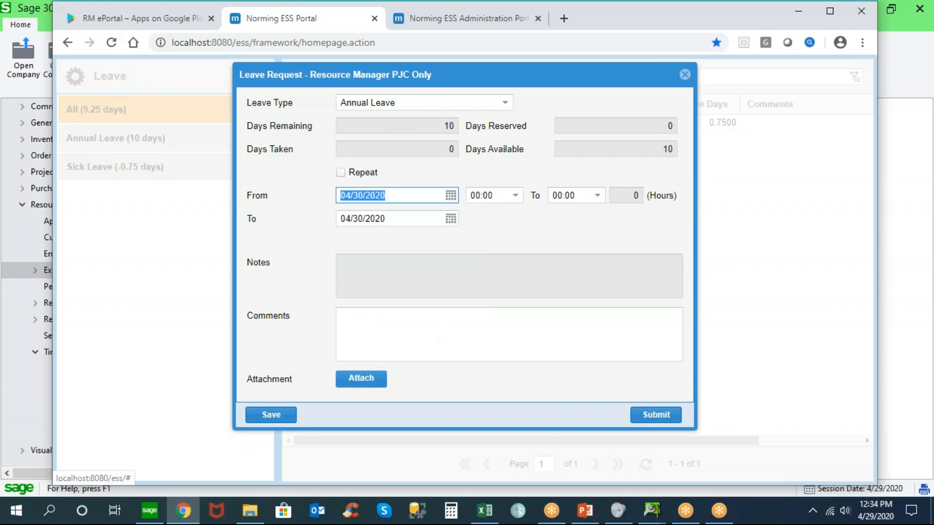
click(515, 196)
drag(516, 229, 517, 288)
click(481, 311)
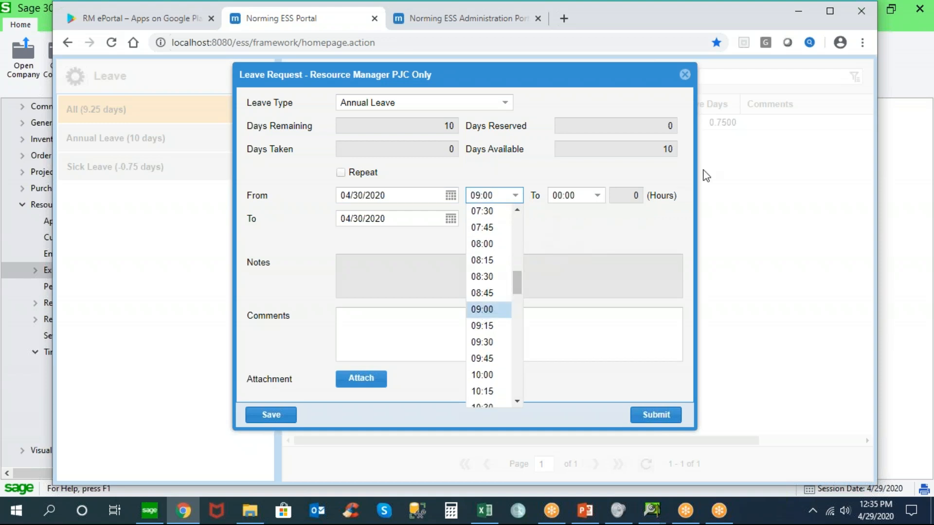
click(597, 195)
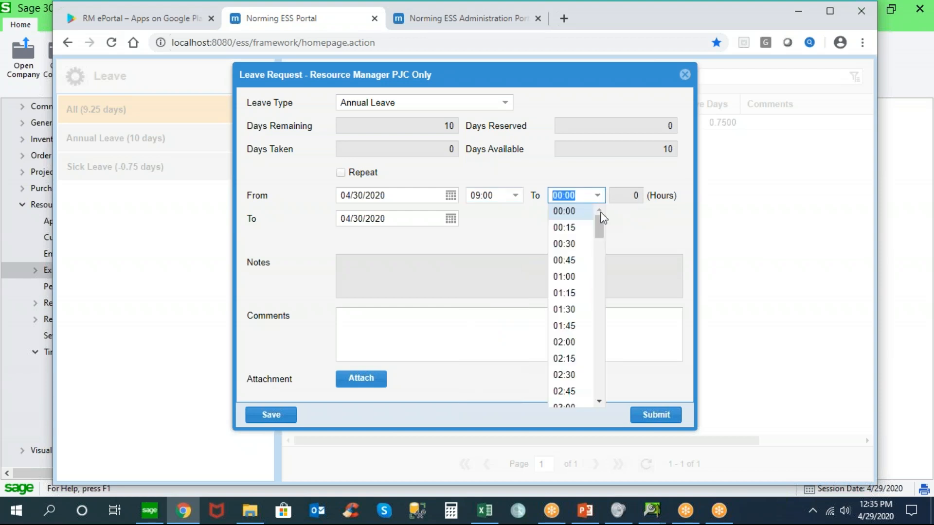
drag(599, 238, 587, 339)
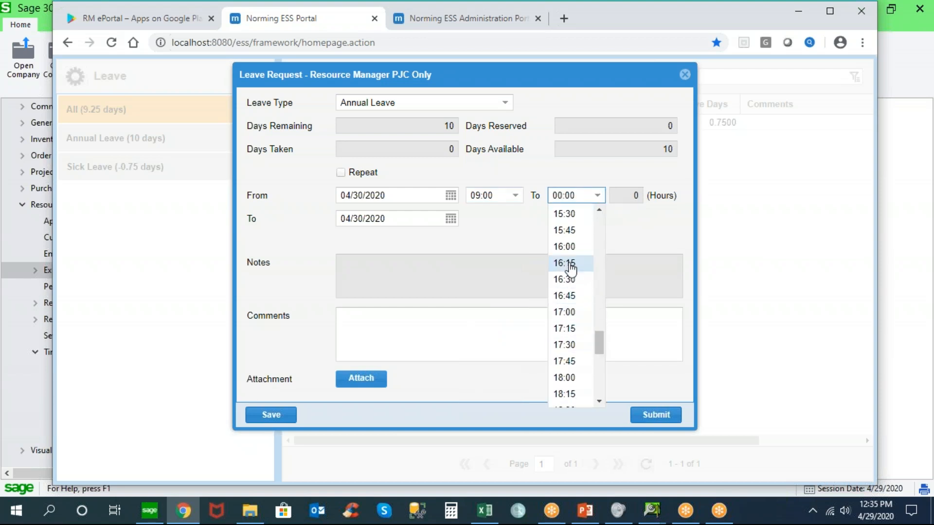
click(565, 247)
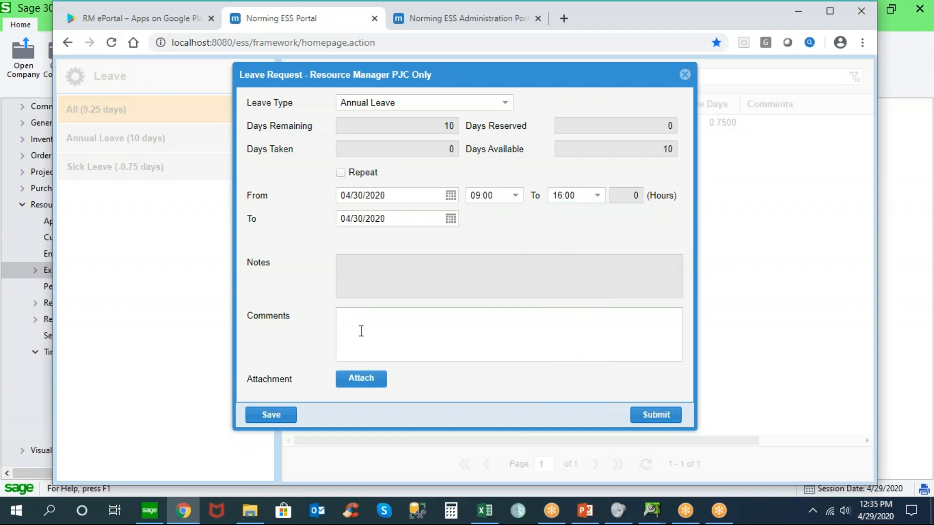
Enter the comment "I need a rest." in the leave request and save it
click(372, 266)
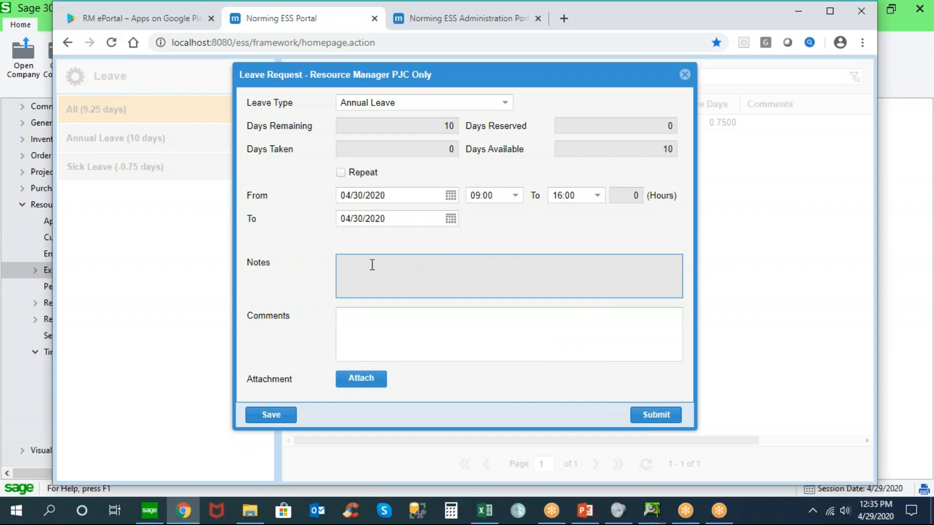
click(352, 323)
text(I need a rest)
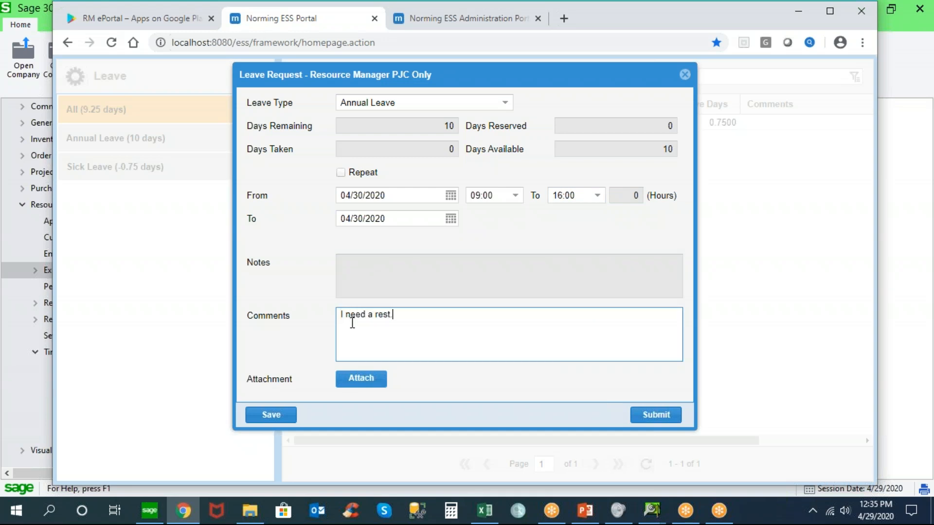
click(287, 416)
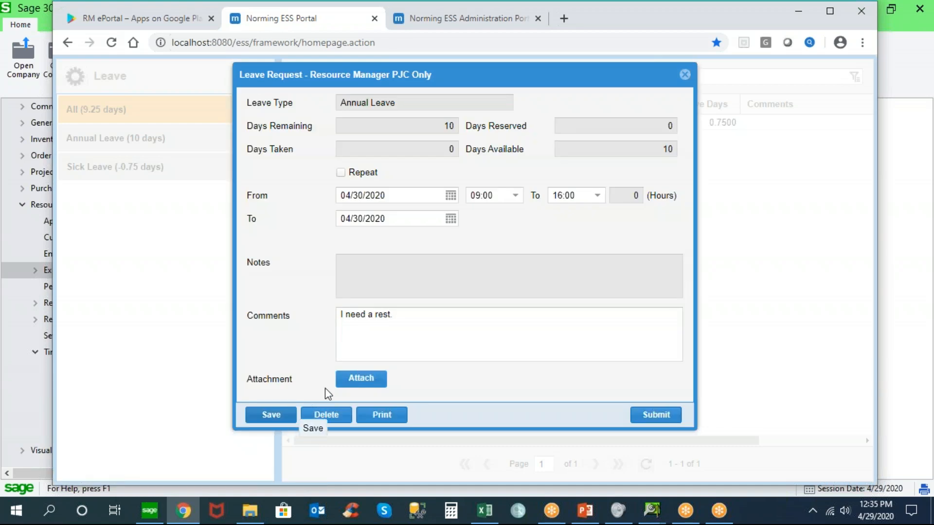
Attach 3345.pdf from the Downloads folder to the leave request, save it, and submit it
click(362, 382)
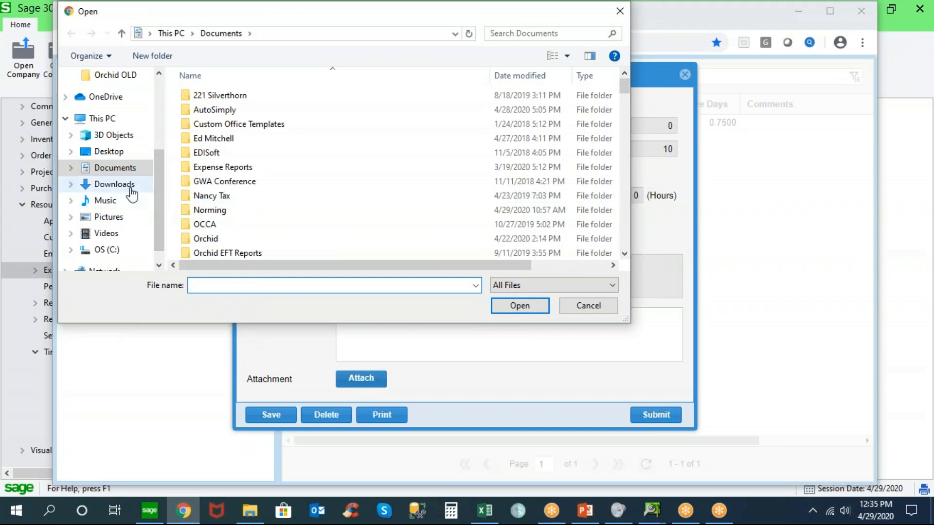
click(128, 186)
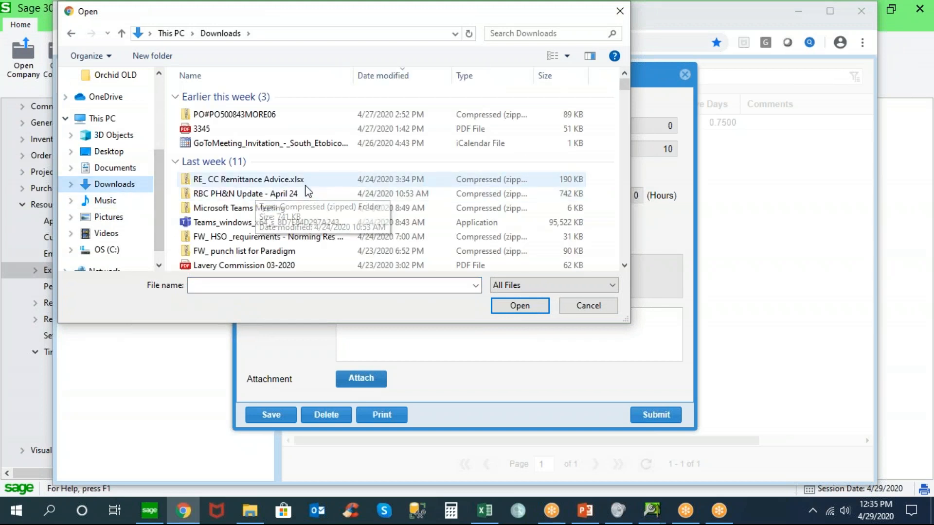
double_click(206, 126)
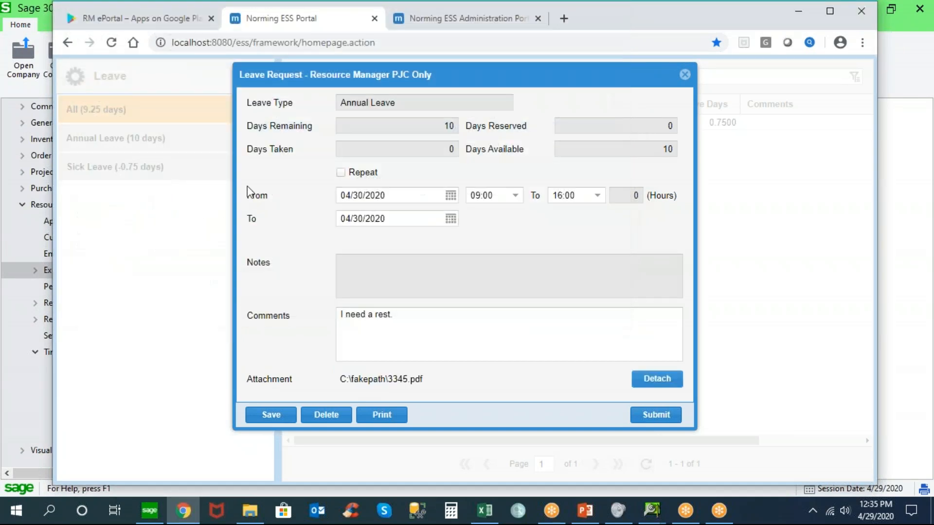
click(269, 414)
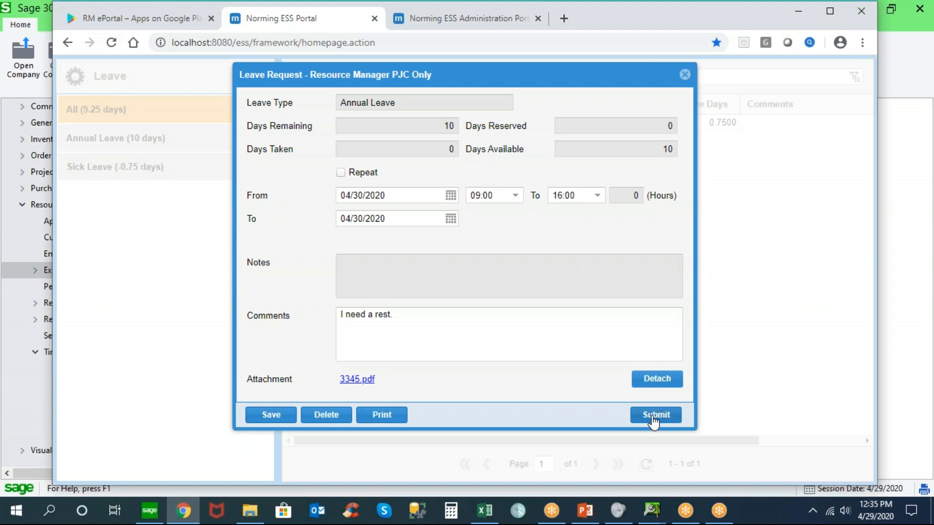
click(654, 419)
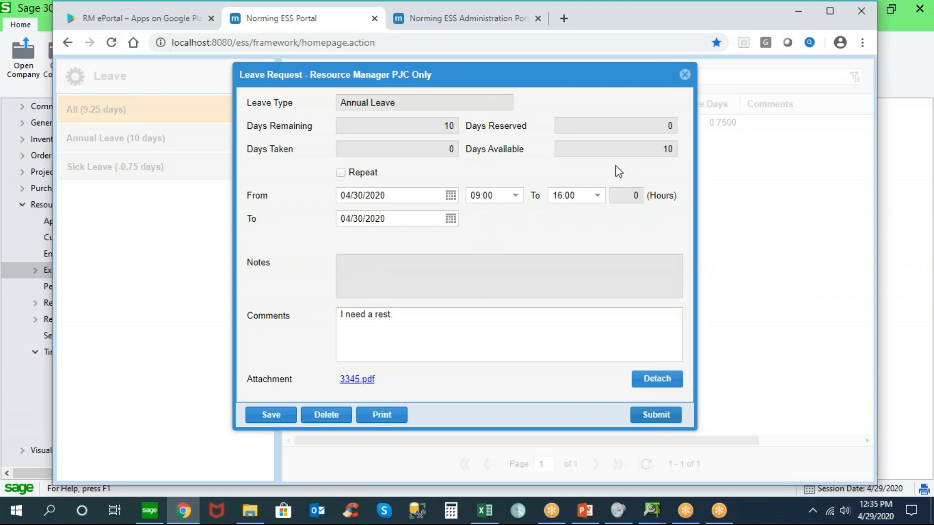
Close the leave request, check its entry in the leave list, and return to the homepage
click(683, 76)
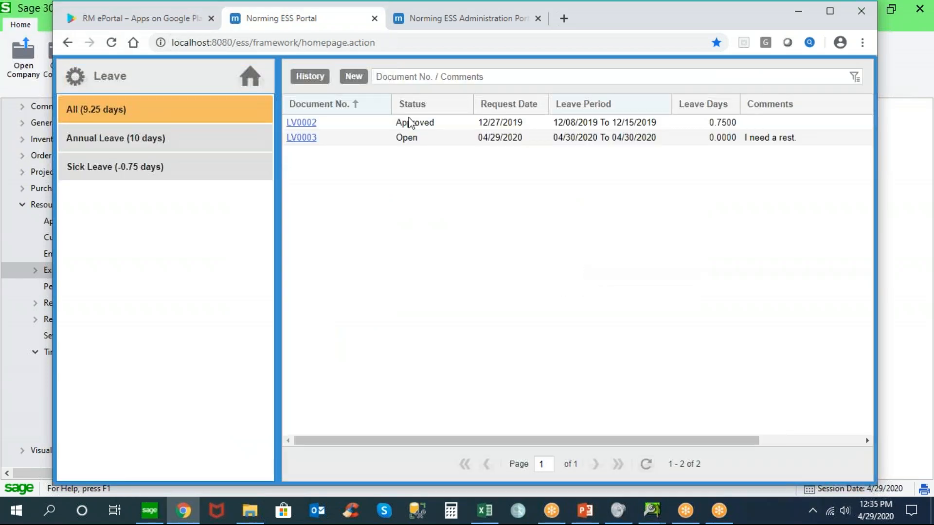
click(380, 140)
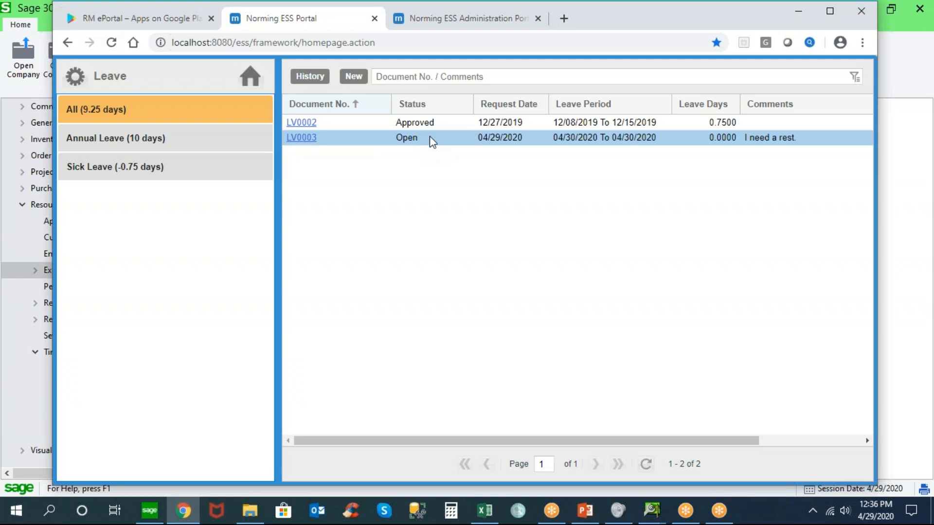
click(250, 77)
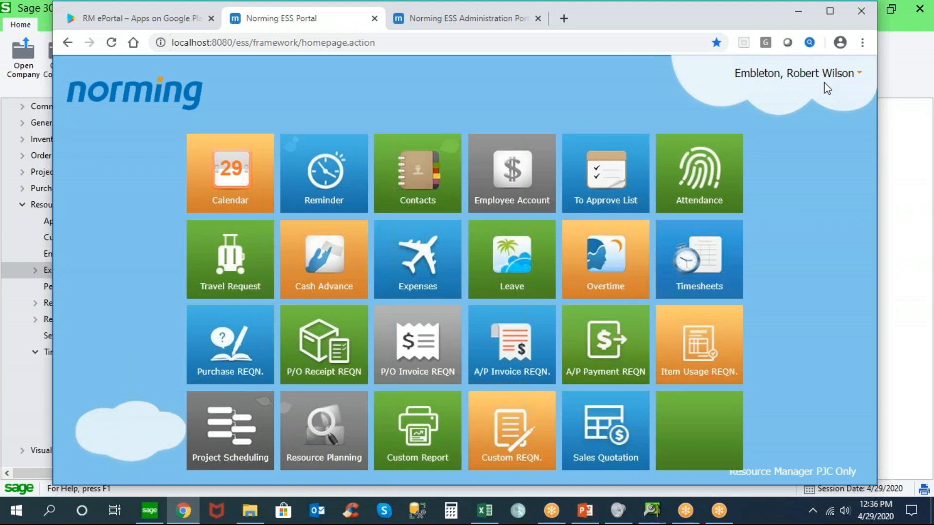
Sign out and sign in with another employee's user ID, choosing the Resource Manager PJC Only entity
click(778, 75)
click(766, 93)
click(437, 300)
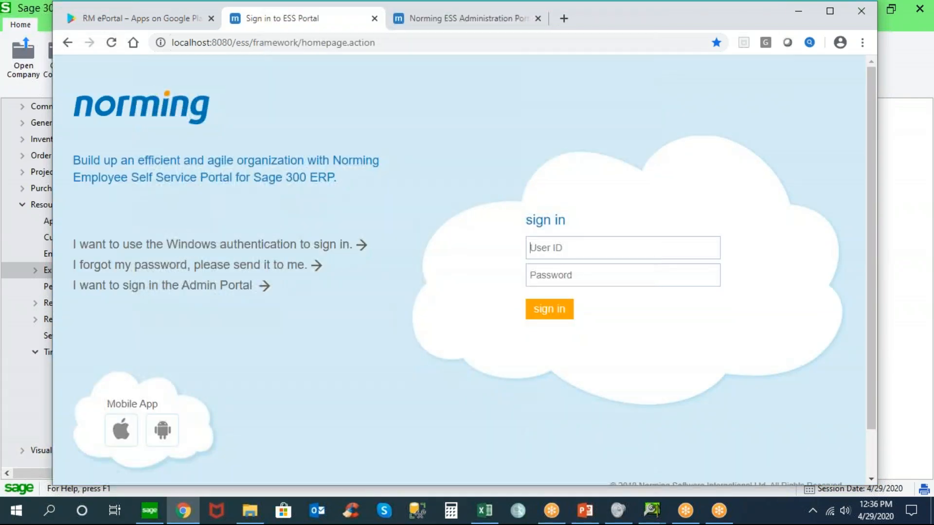
text(100010)
key(Return)
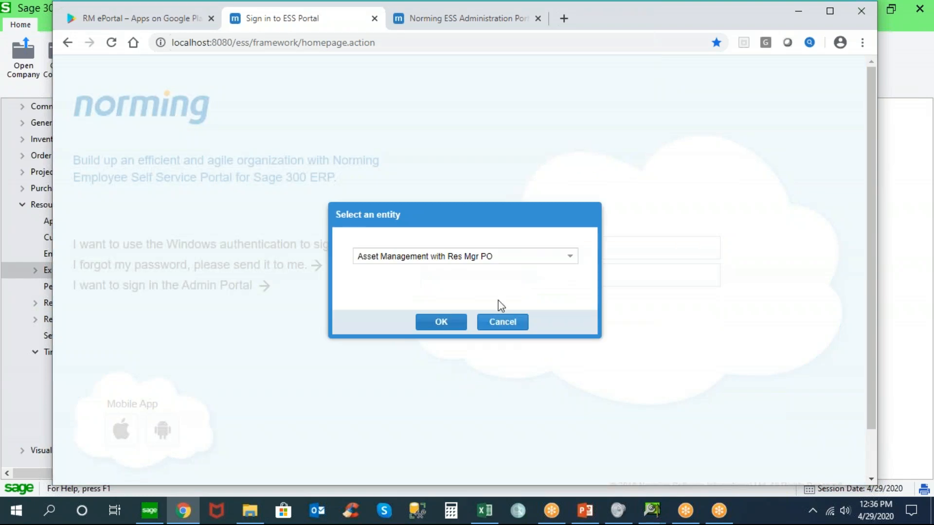
click(570, 256)
click(445, 321)
click(429, 327)
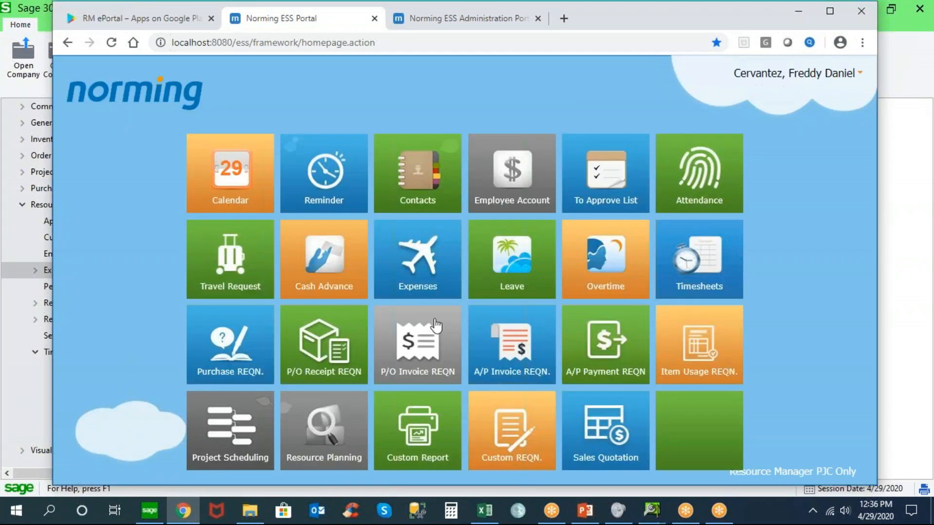
Start a new Annual Leave request for this employee with the start and end dates set to 04/30/2020
click(524, 265)
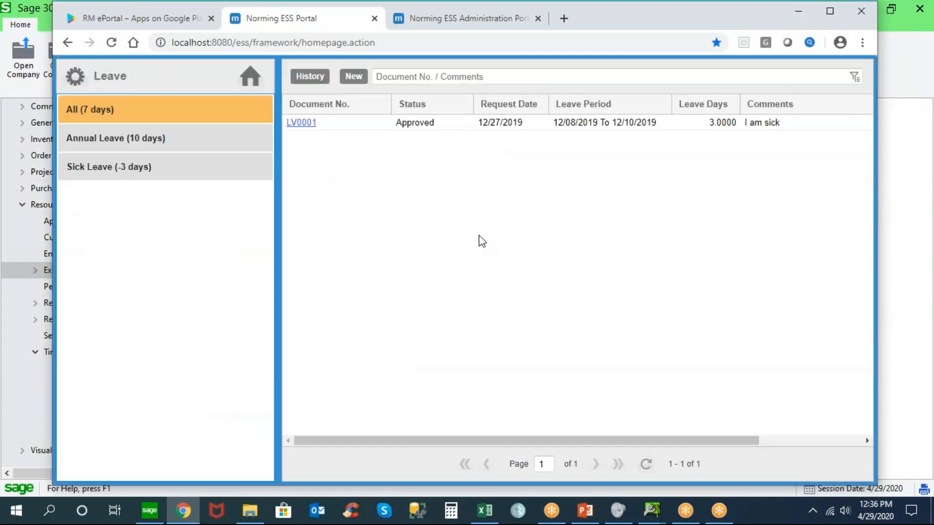
click(354, 77)
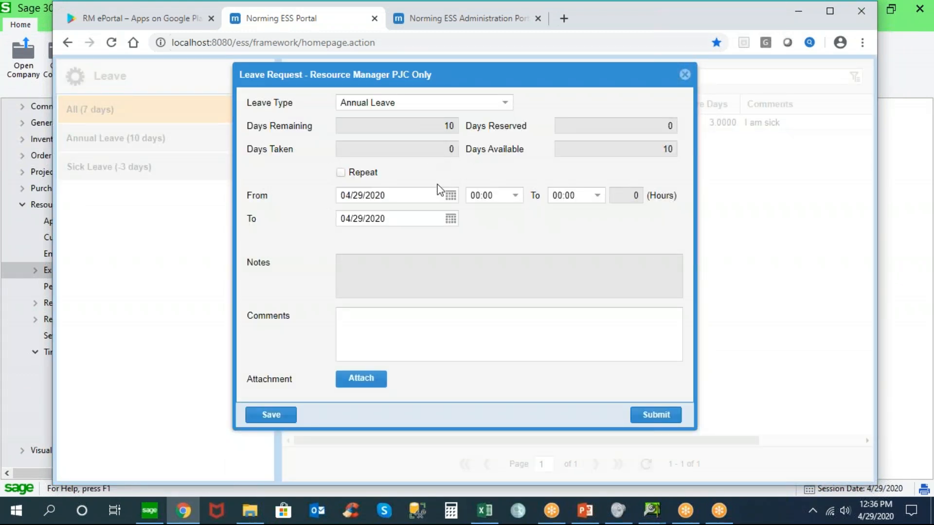
click(450, 196)
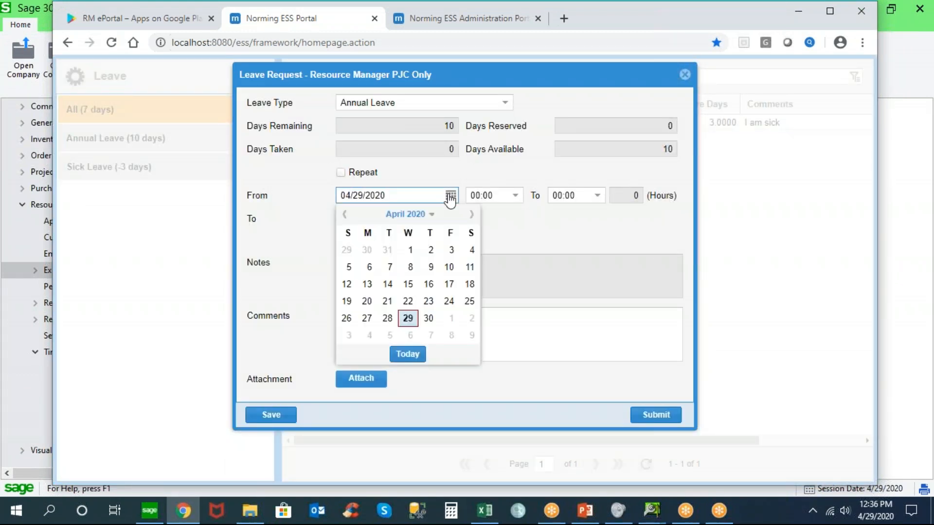
click(428, 320)
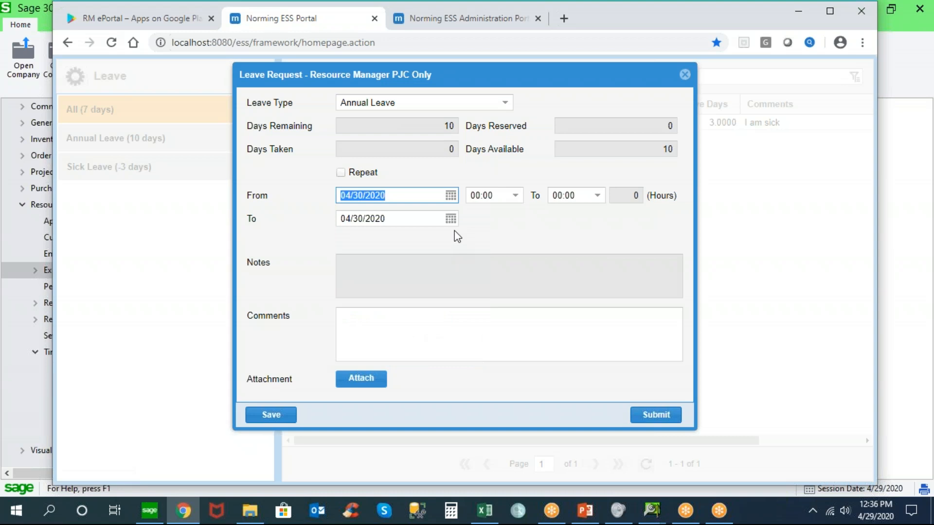
key(Tab)
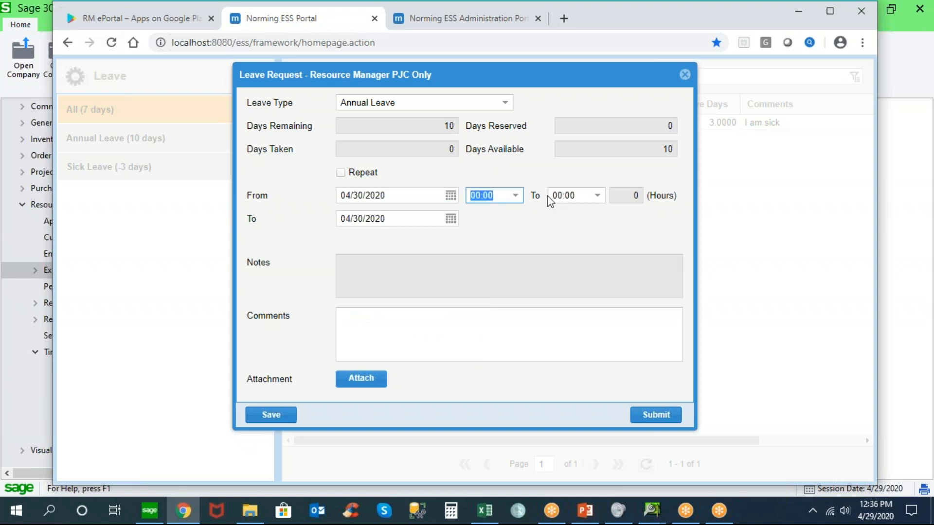
Set the leave request's hours from 09:00 to 17:00
click(619, 197)
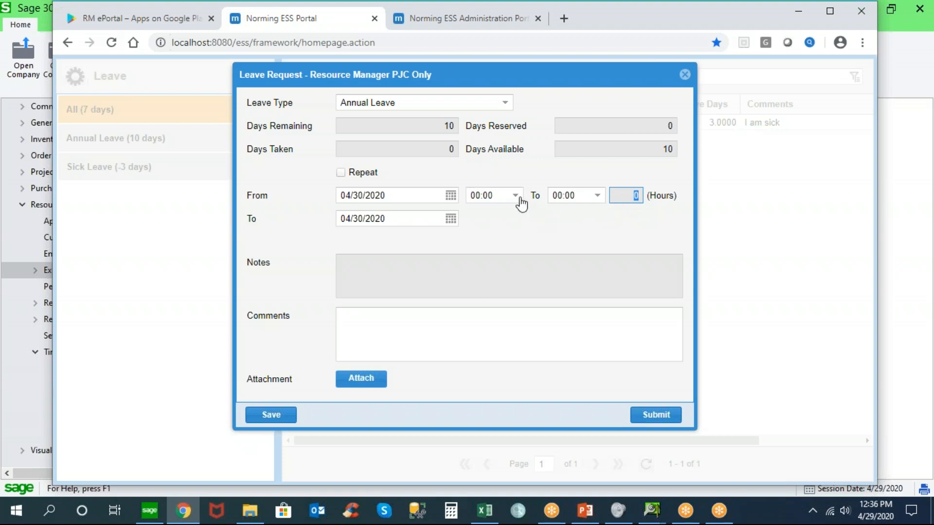
click(516, 197)
drag(517, 227, 523, 289)
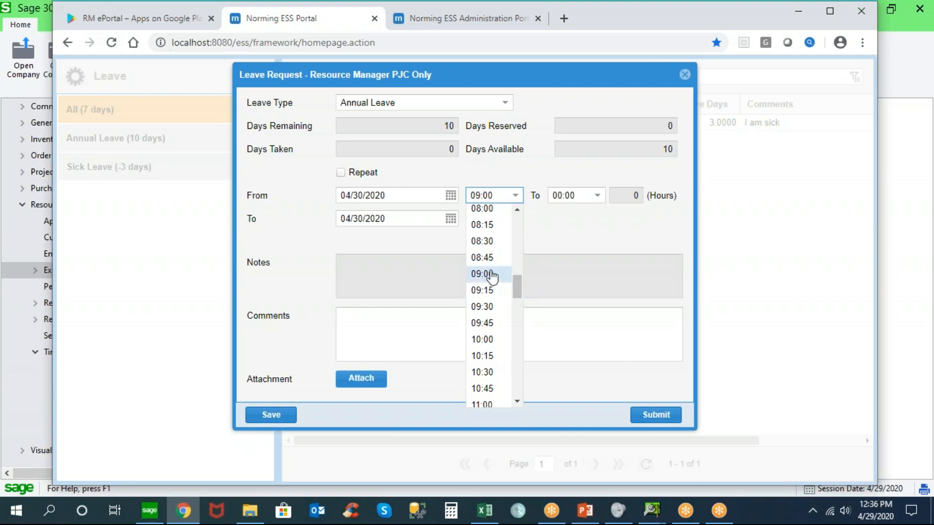
click(598, 199)
drag(597, 226, 608, 346)
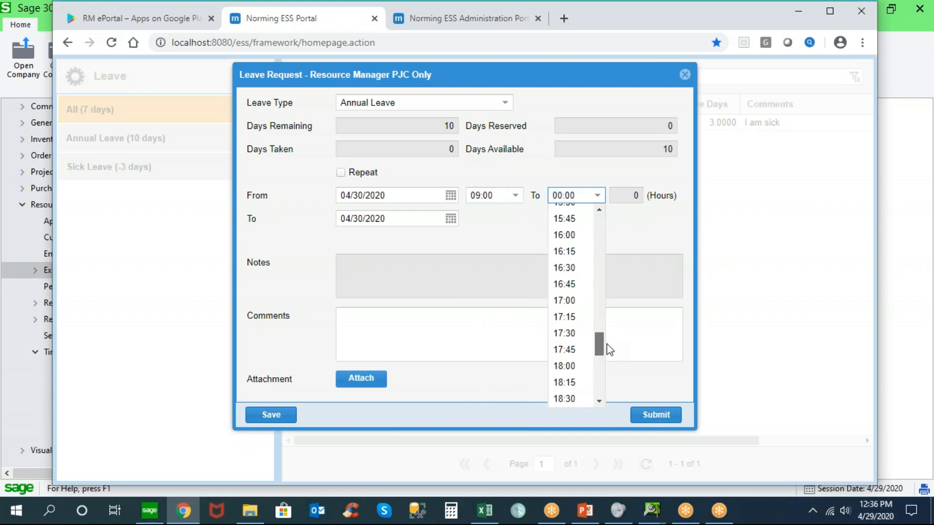
click(573, 301)
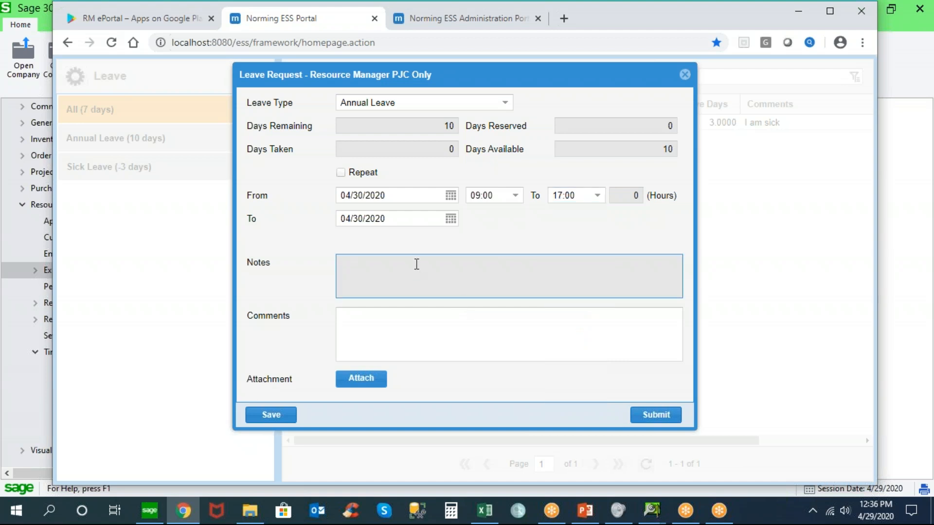
Enter the comment "I need a rest too!" in the leave request and save it
click(366, 317)
text(I need a rest too!)
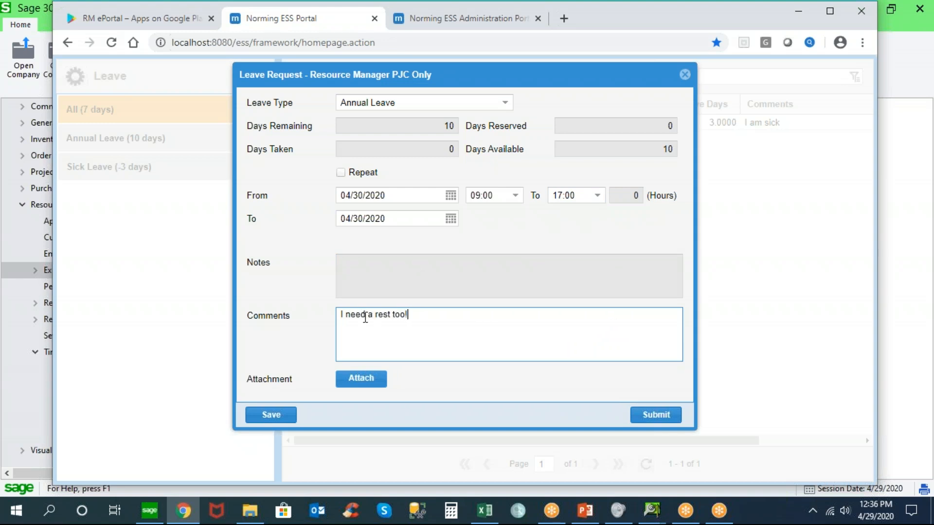
click(275, 414)
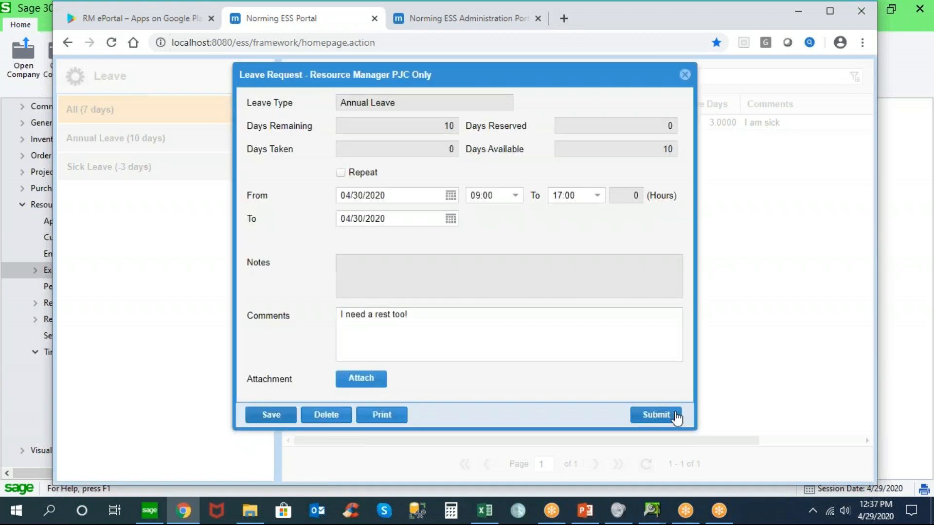
Try to submit the saved leave request, close it, and return to the homepage
click(657, 421)
click(686, 75)
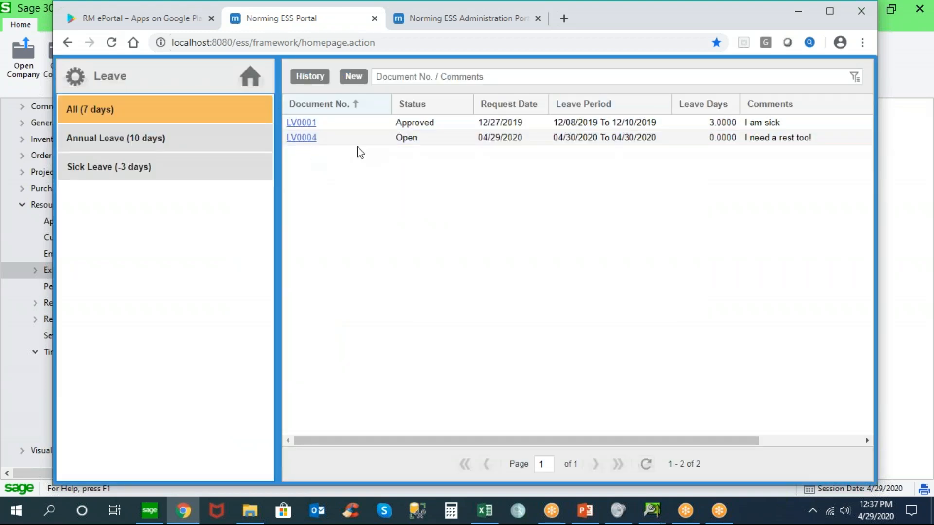
click(250, 82)
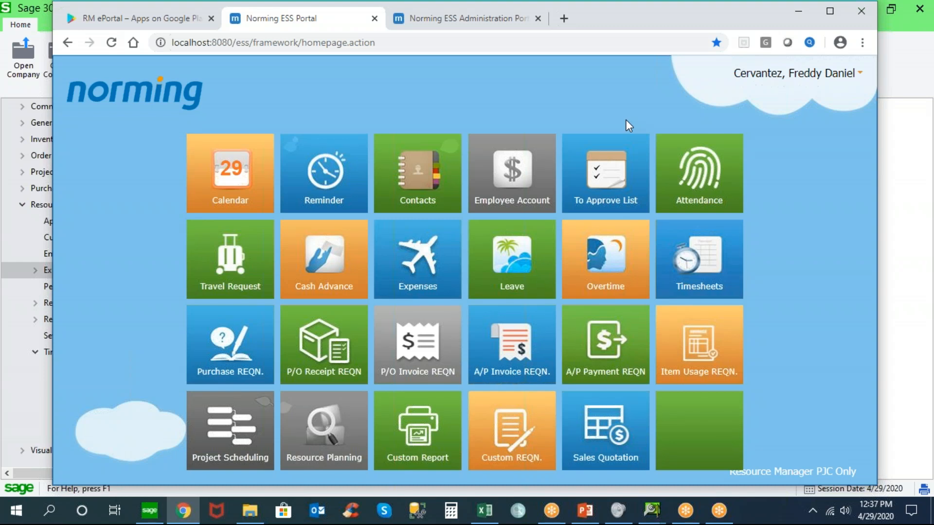
Examine the employee's Overtime Bank page and return to the homepage
click(608, 252)
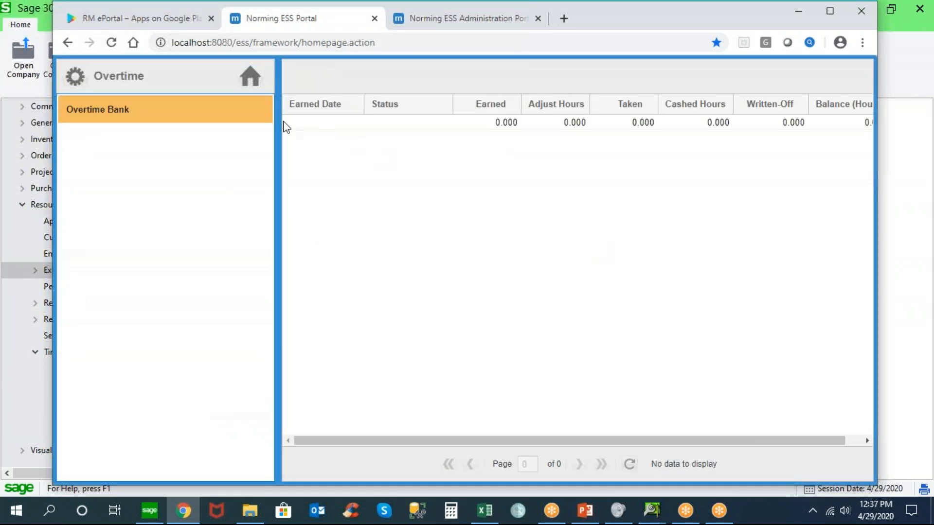
click(253, 79)
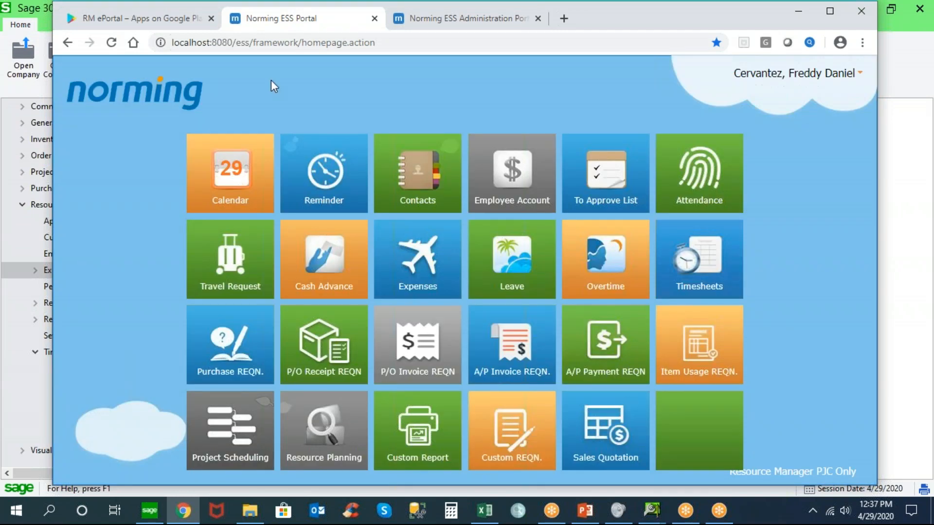
click(603, 252)
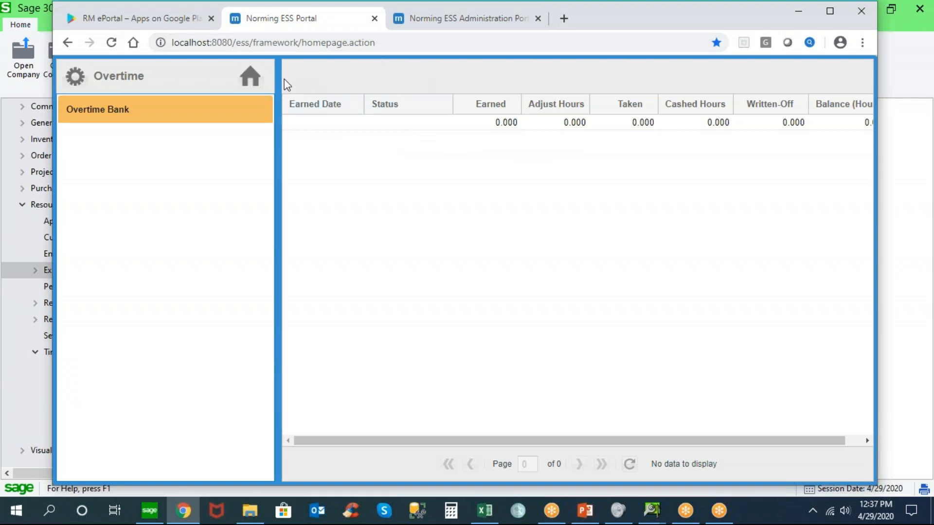
click(250, 78)
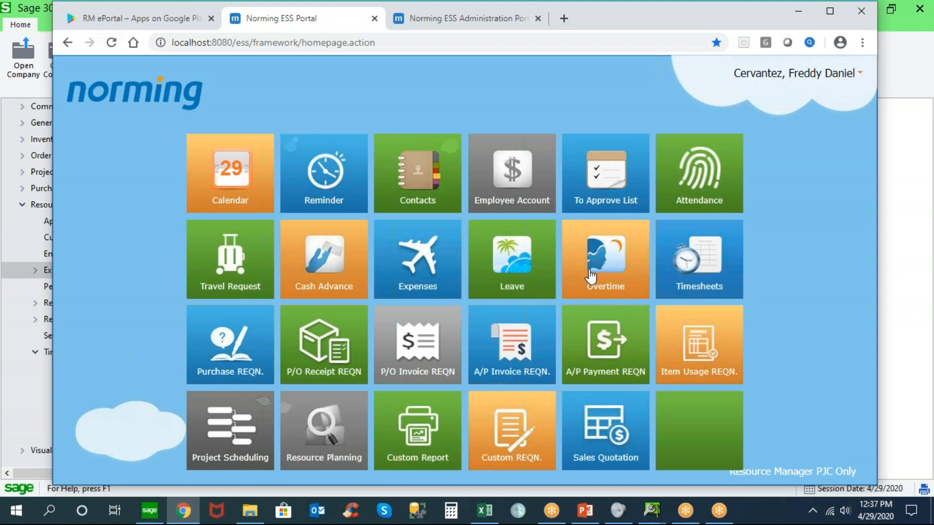
Sign out and sign back in with the first employee's user ID under the Resource Manager PJC Only entity
click(806, 78)
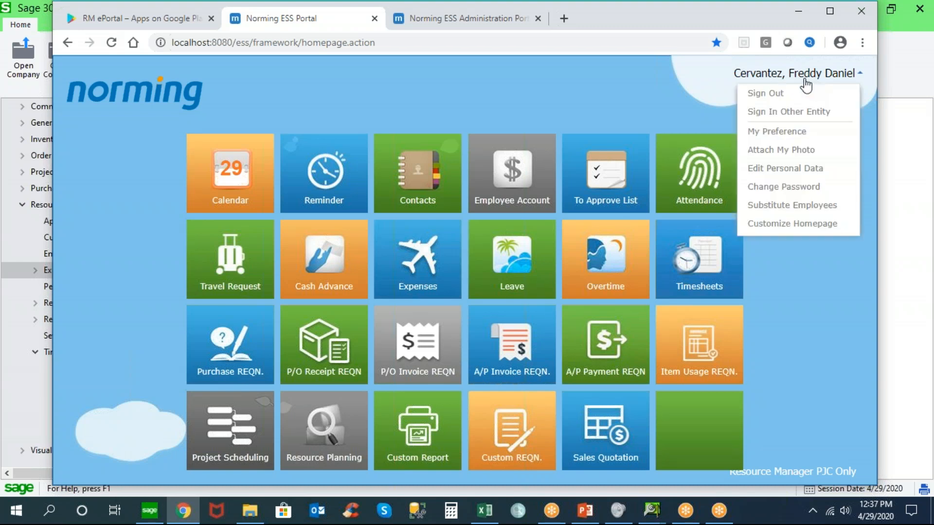
click(768, 94)
click(437, 299)
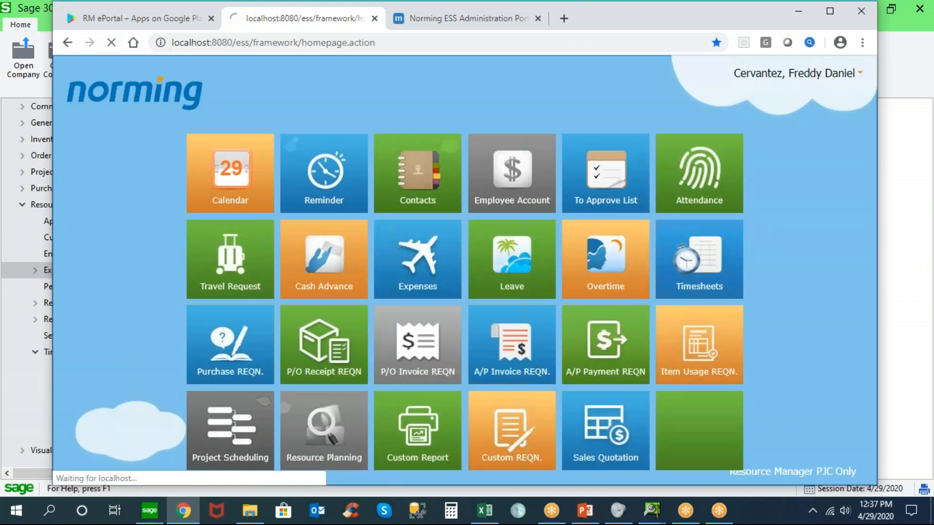
text(100070)
key(Tab)
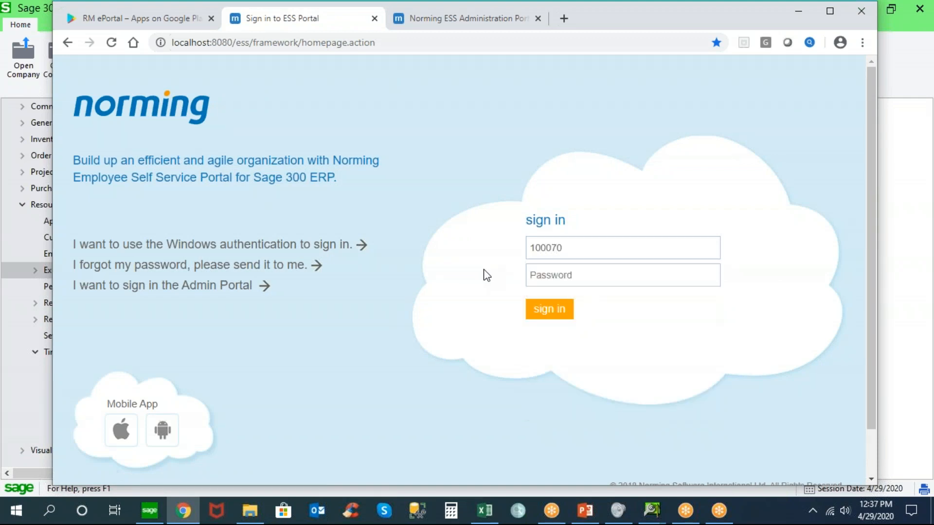
key(Return)
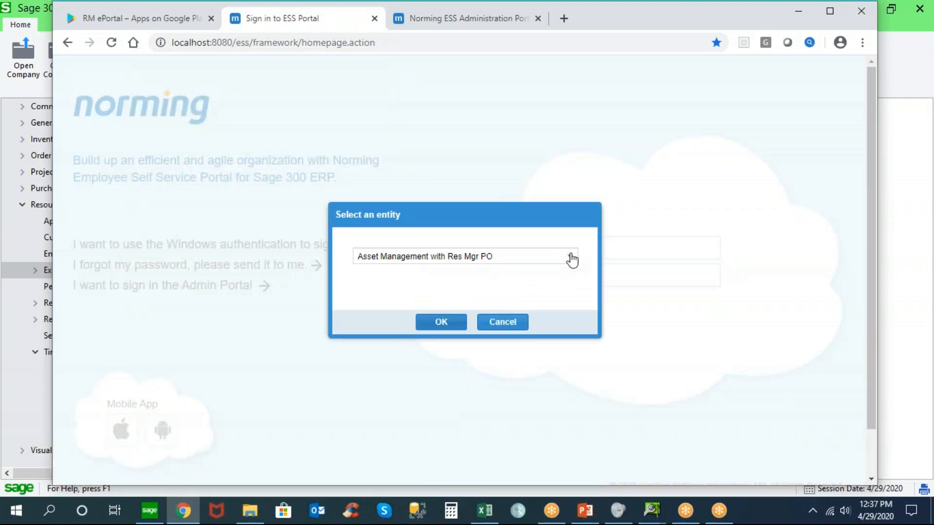
click(572, 258)
click(440, 321)
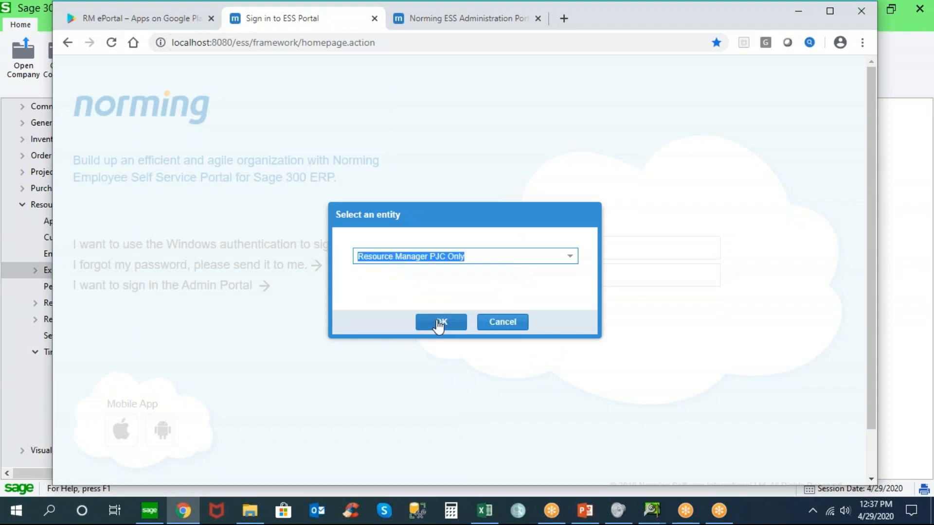
click(439, 323)
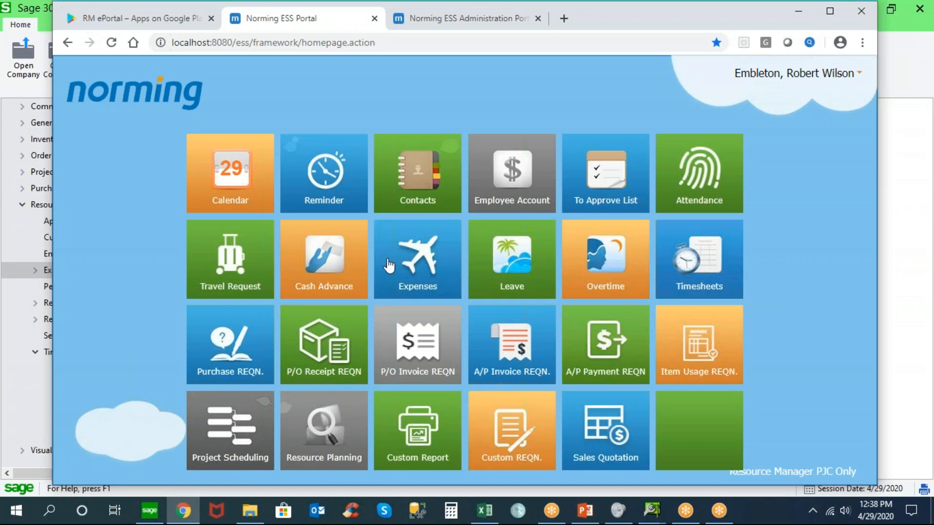
Create a new travel request and set its first location line from Toronto to Chicago
click(236, 263)
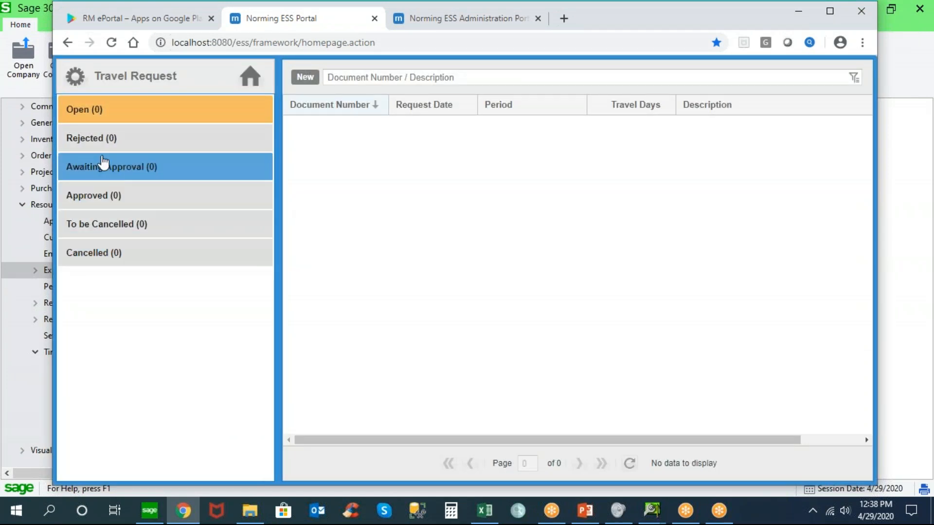
click(312, 85)
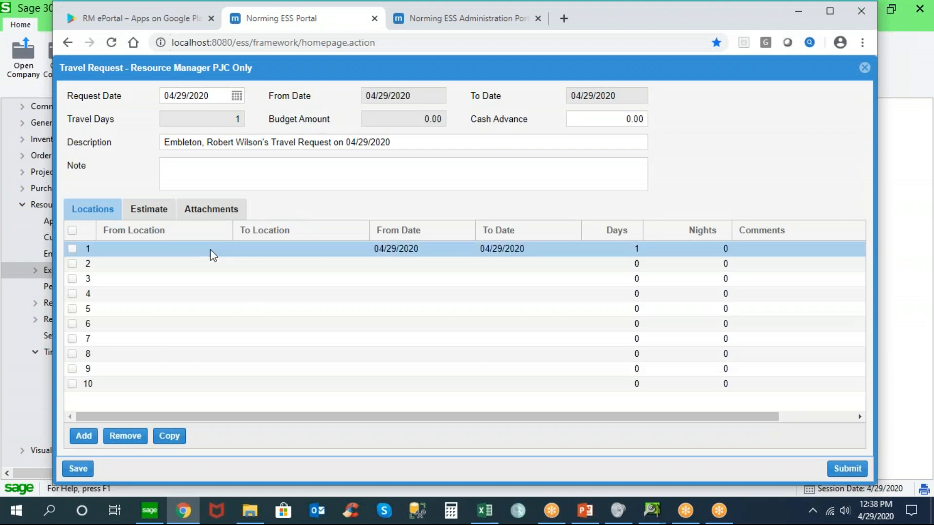
click(210, 249)
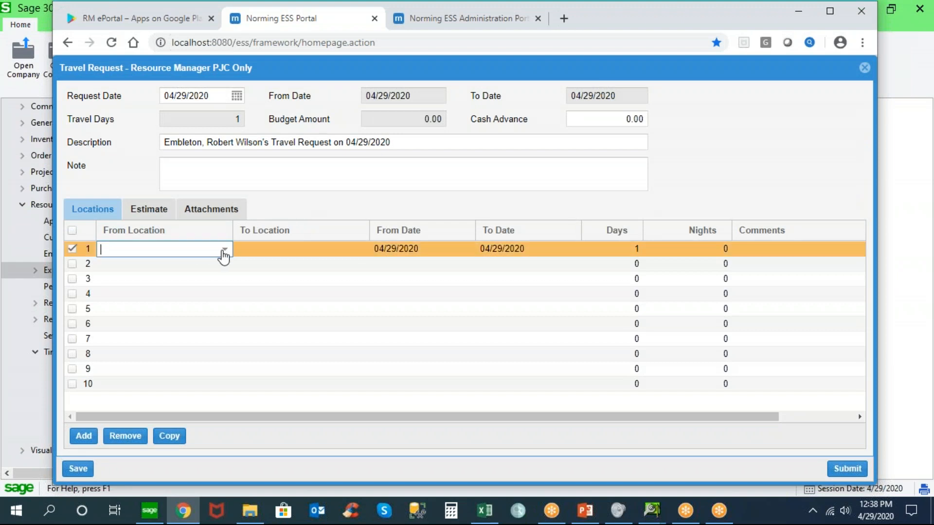
click(225, 249)
click(156, 345)
click(281, 248)
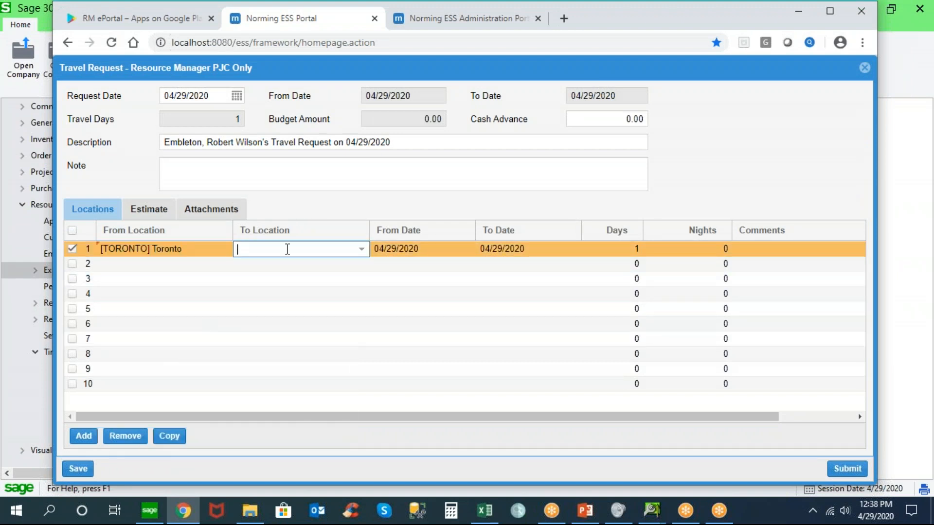
click(361, 249)
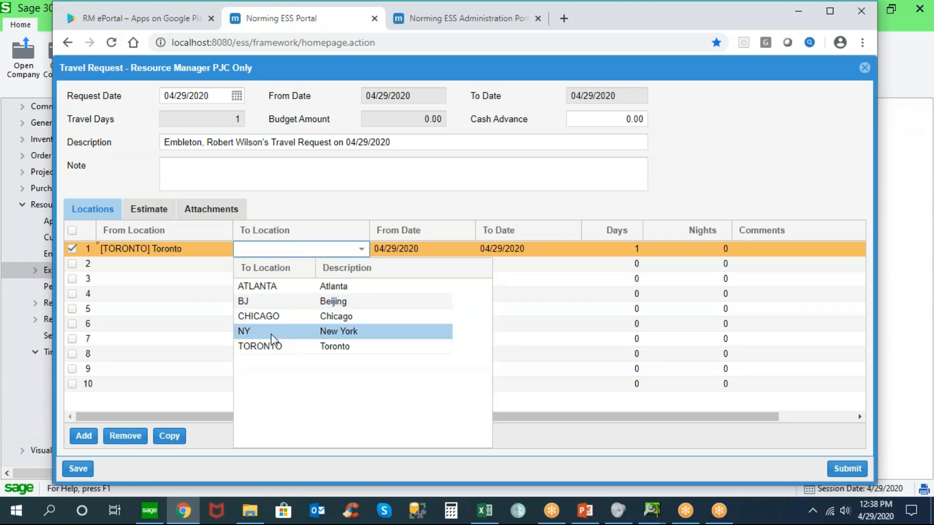
click(278, 319)
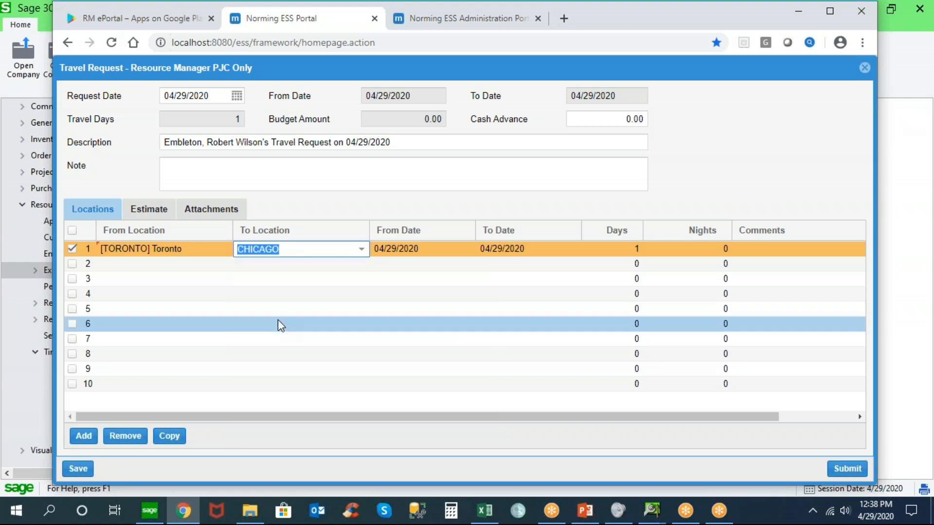
Set the Toronto to Chicago line's dates to 05/11/2020 through 05/14/2020 and enter the comment Conference
click(464, 249)
click(468, 249)
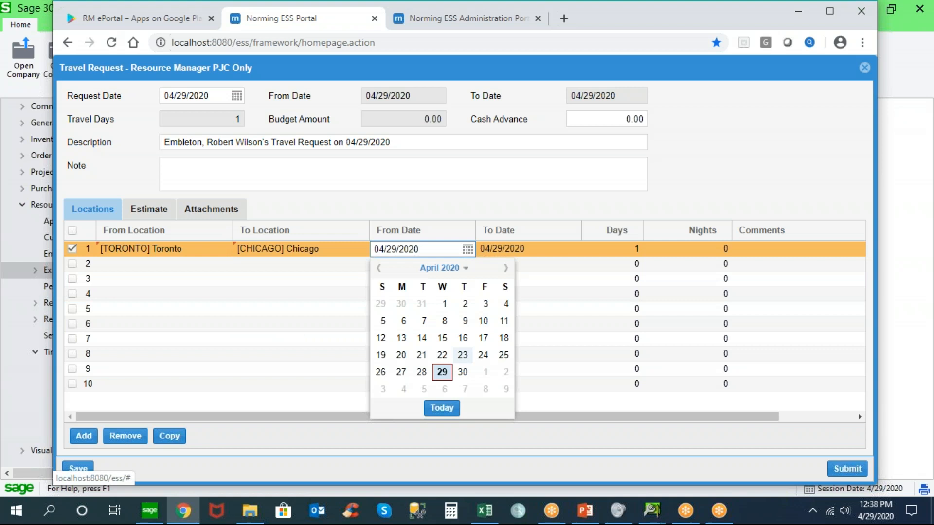
click(505, 268)
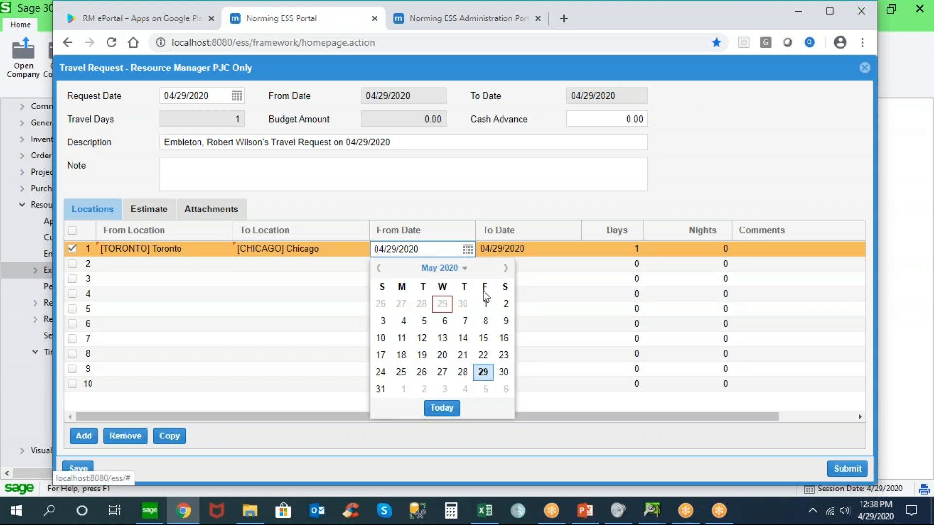
click(402, 338)
click(531, 253)
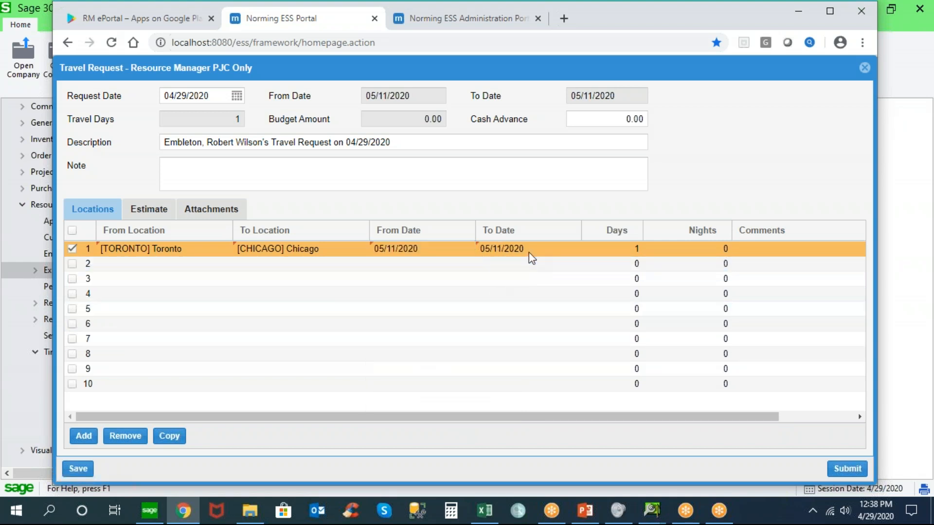
click(537, 253)
click(574, 249)
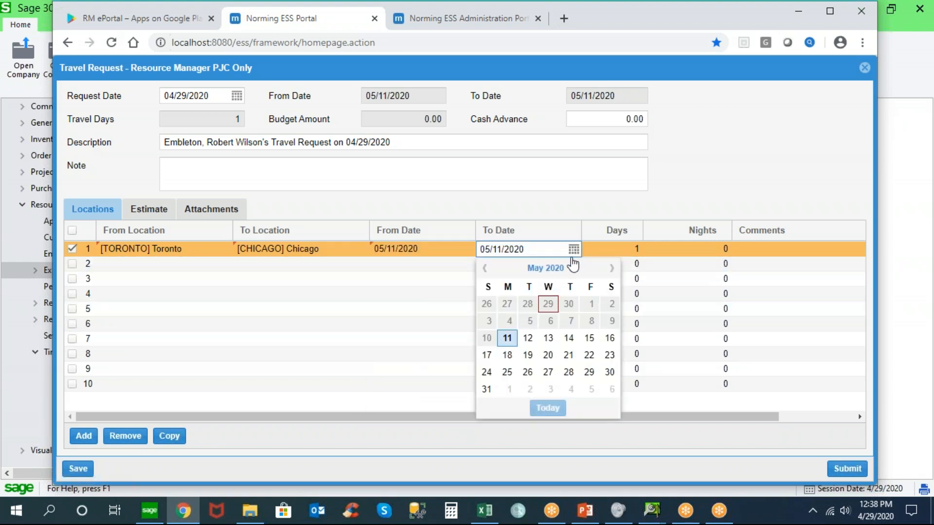
click(569, 338)
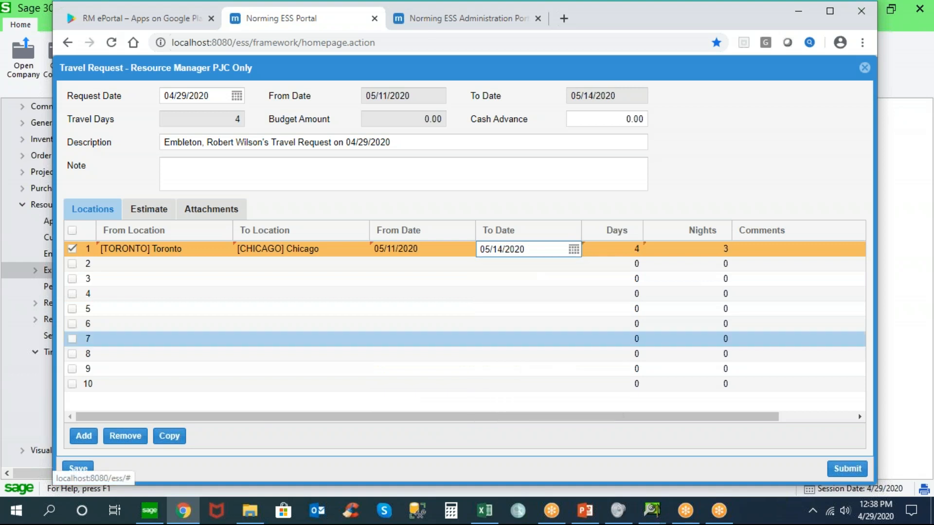
click(761, 249)
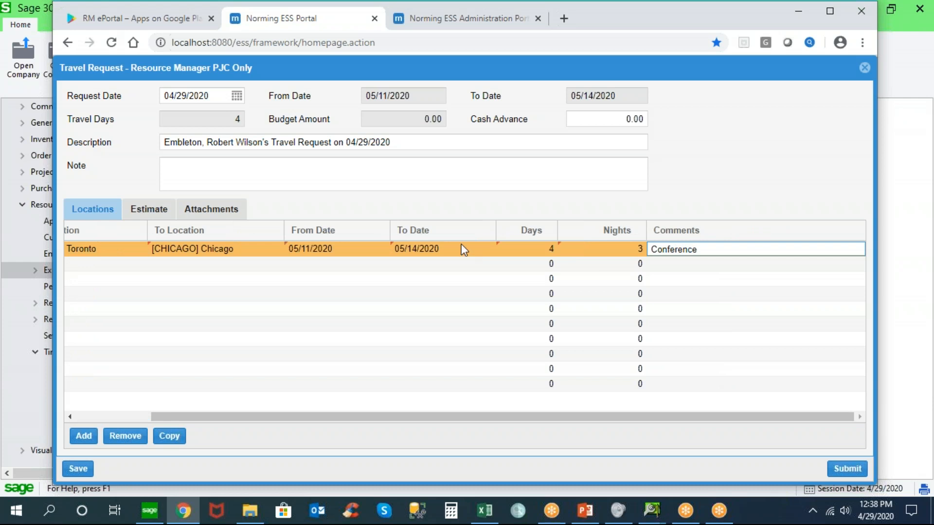
Start the travel request's first estimate line, dated 05/11/2020, with the expense code AIR
click(156, 210)
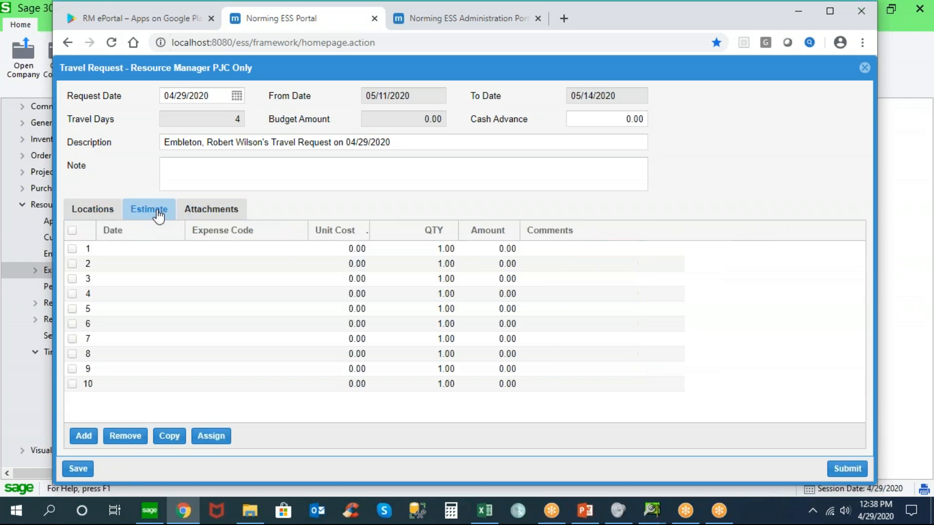
click(161, 250)
click(177, 249)
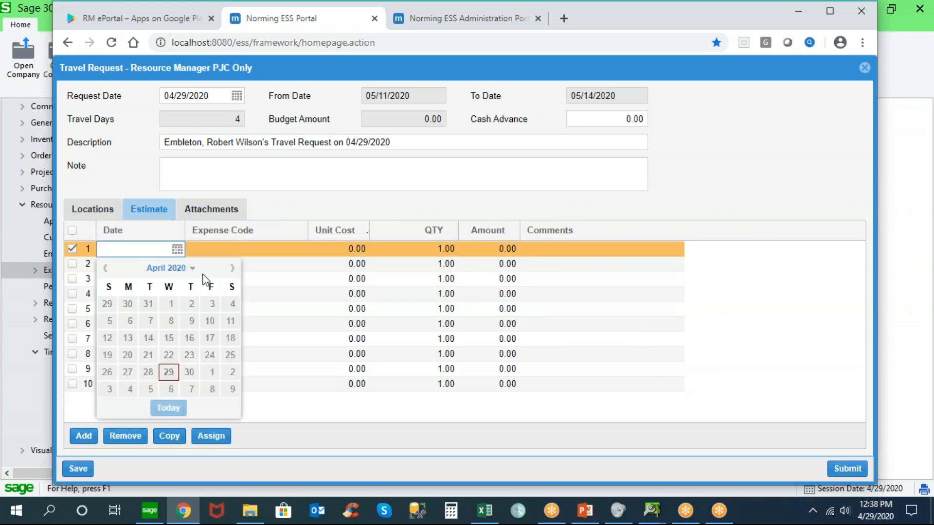
click(232, 269)
click(233, 270)
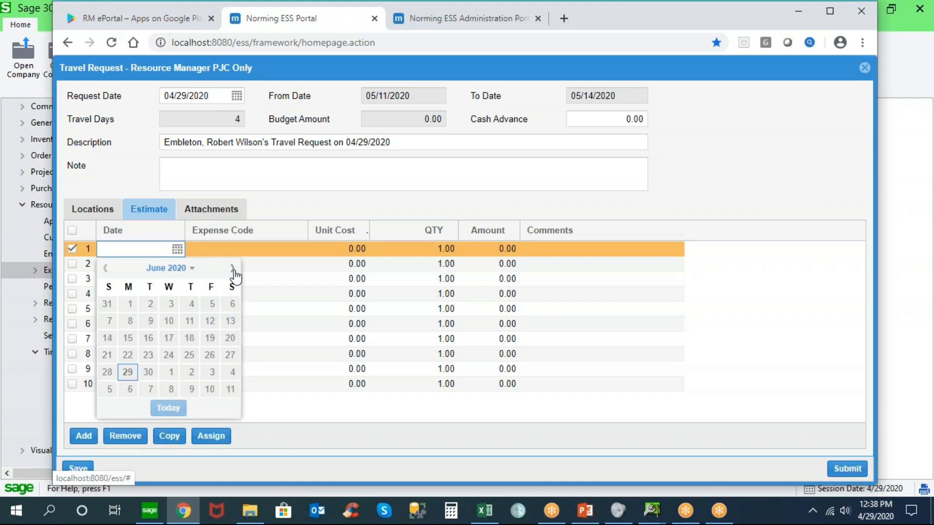
click(106, 268)
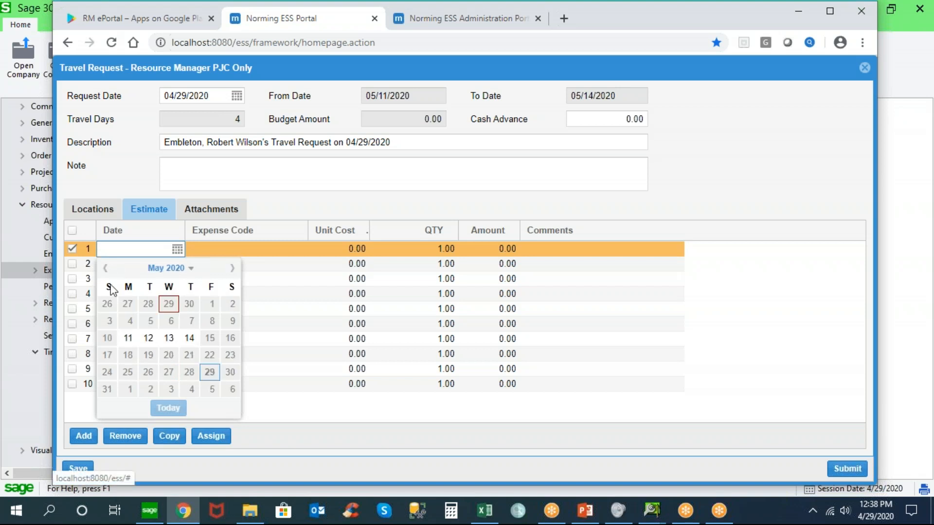
click(128, 339)
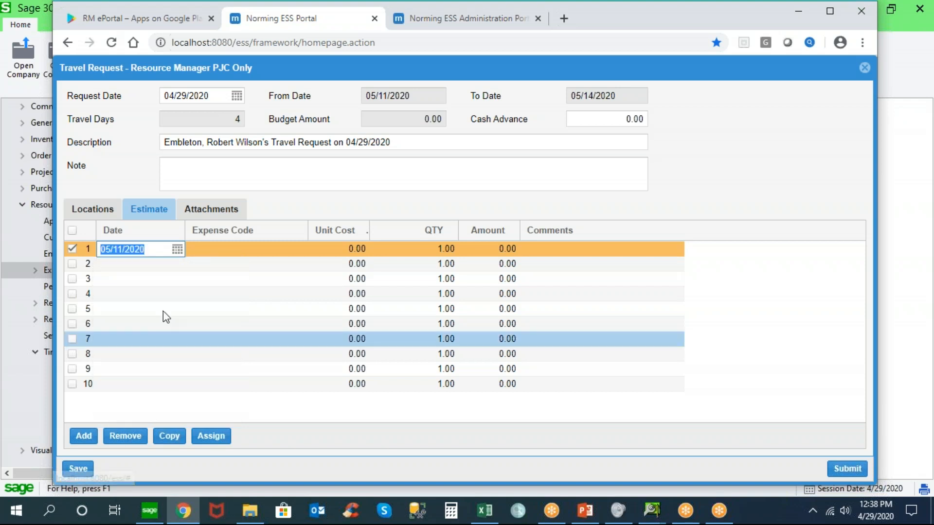
click(244, 250)
click(302, 250)
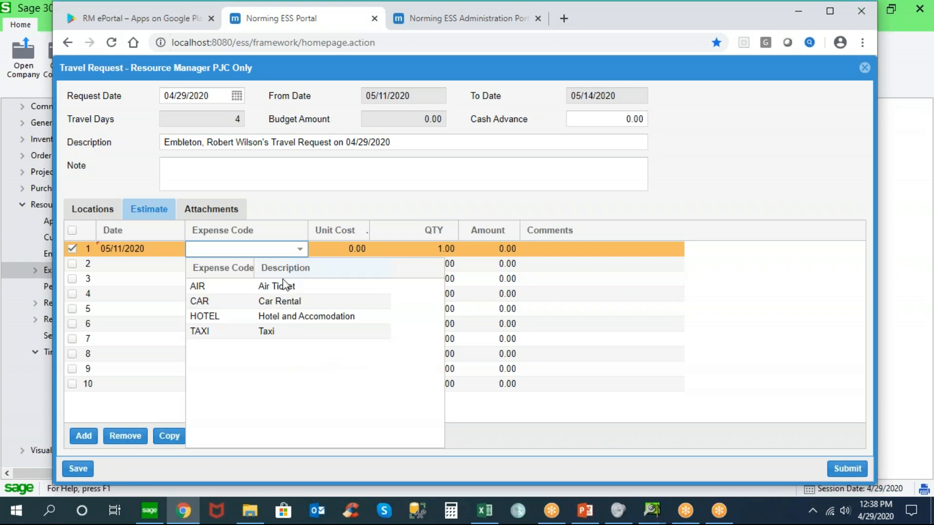
click(282, 286)
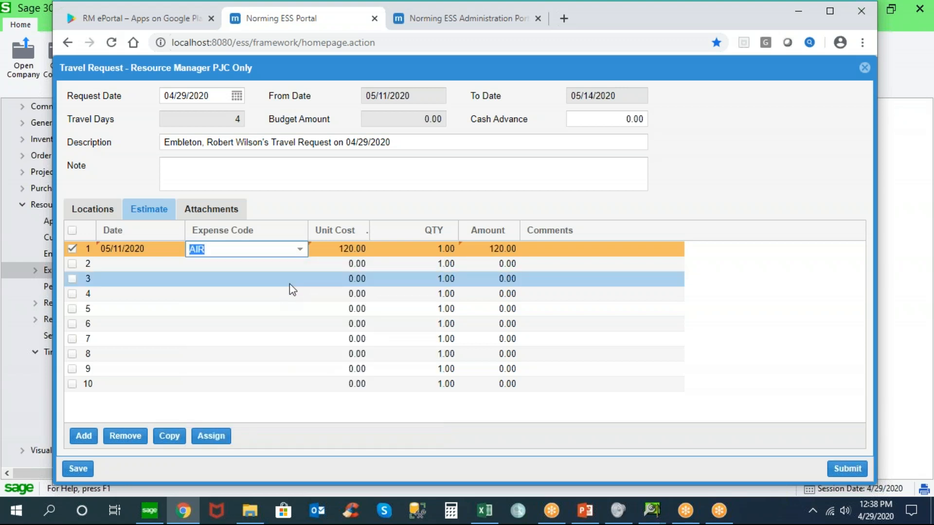
Set the air ticket estimate's unit cost to 550, add the comment Flight to Chicago, and save the travel request
click(335, 255)
text(5)
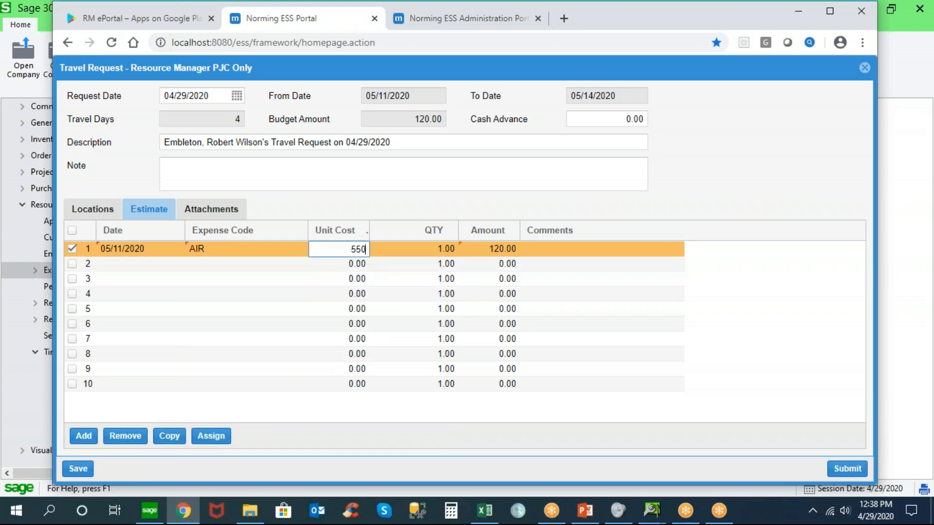
text(50)
key(Tab)
key(Tab)
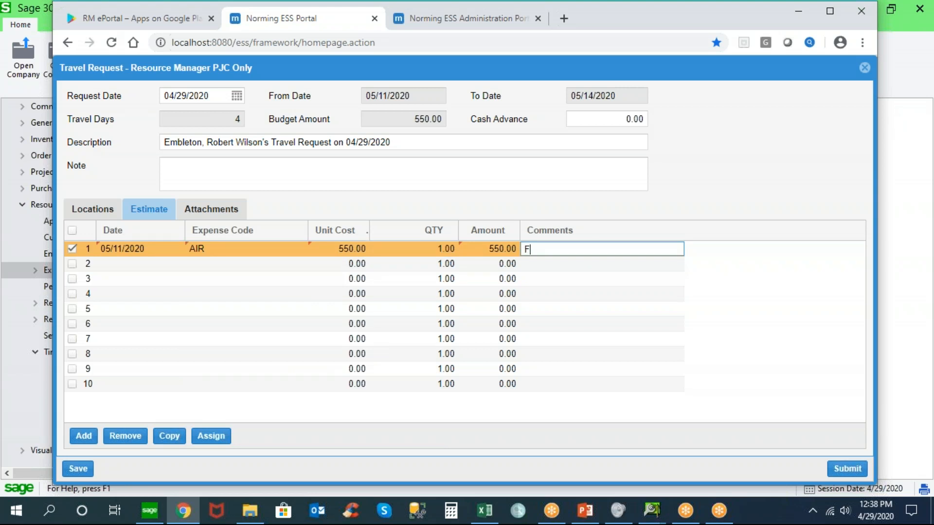
text(Flight to Chicago)
click(79, 470)
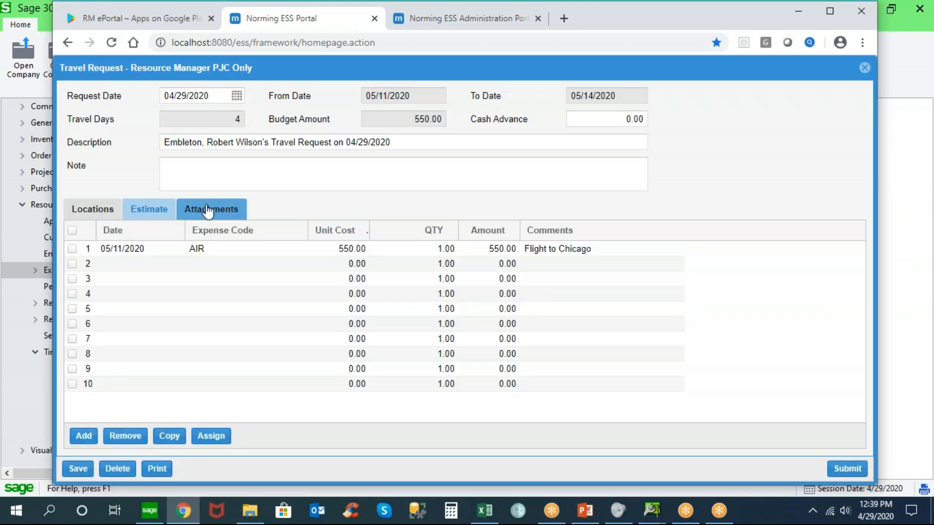
Review the travel request's attachments, estimate and locations, and submit the request
click(208, 210)
click(151, 210)
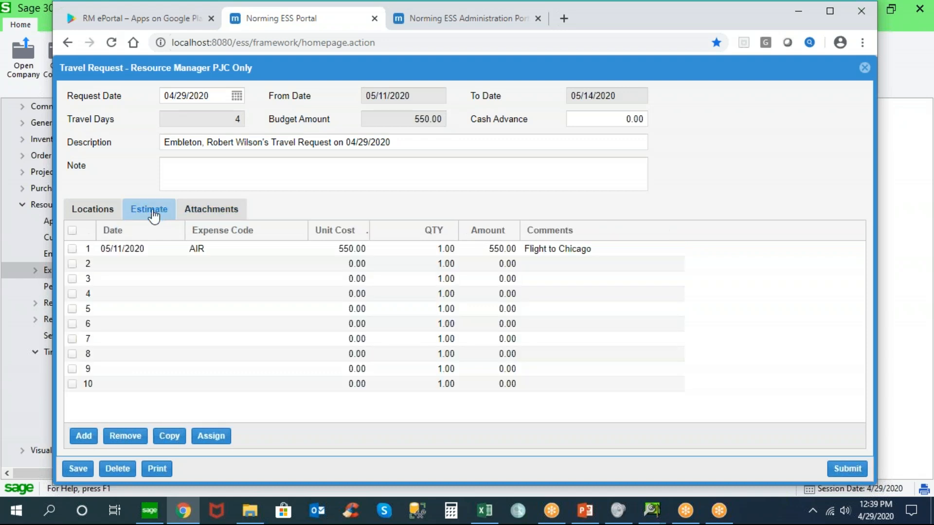
click(105, 209)
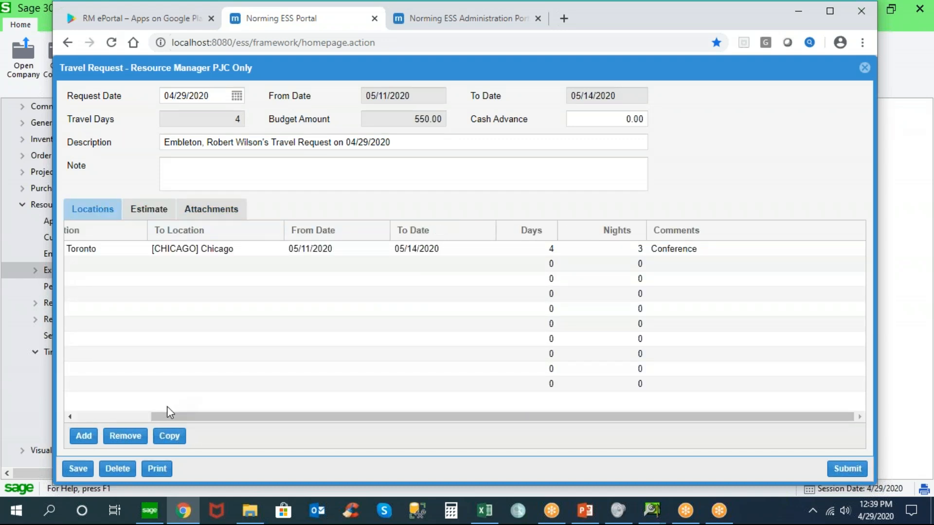
click(847, 469)
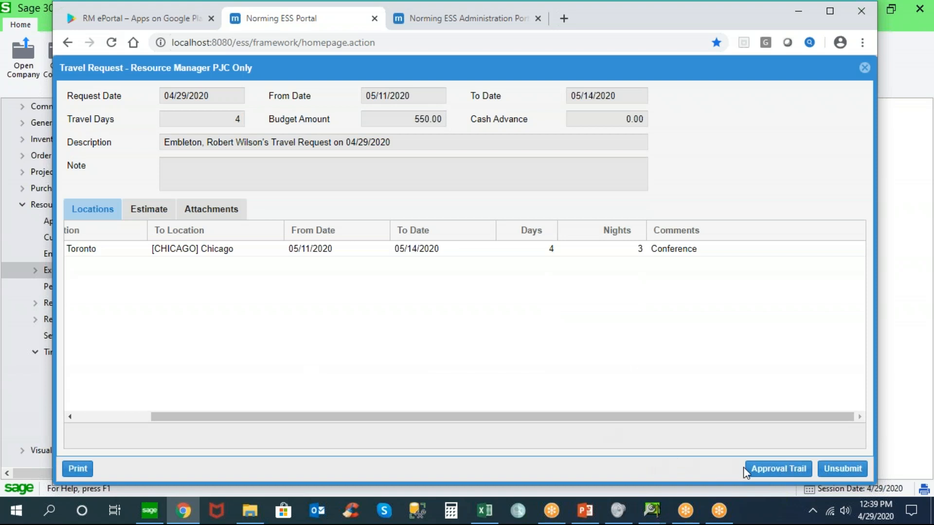
View the submitted travel request's approval trail, close the request and return to the homepage
click(773, 469)
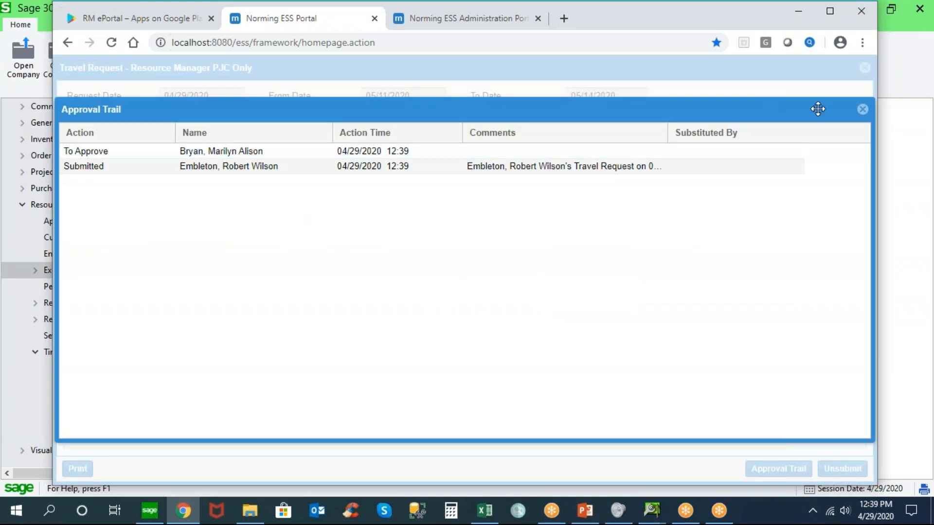
click(862, 109)
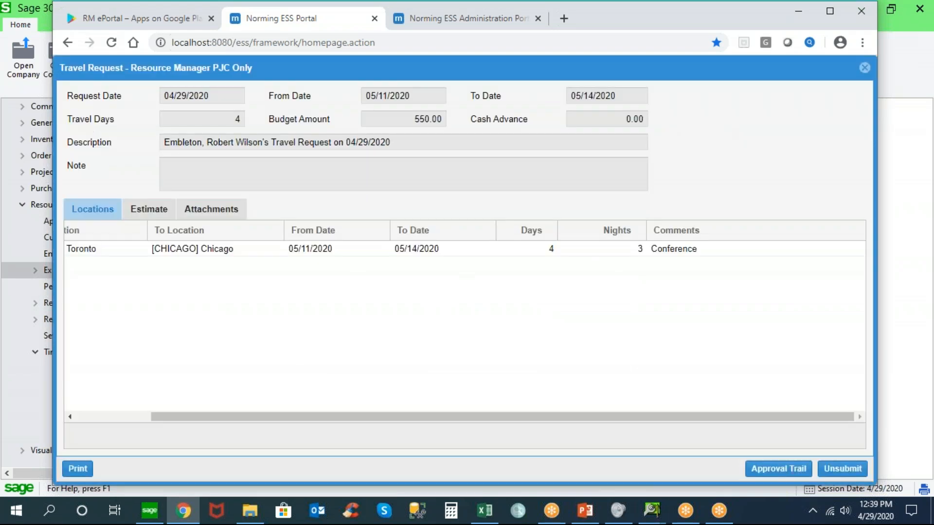
click(865, 68)
click(252, 75)
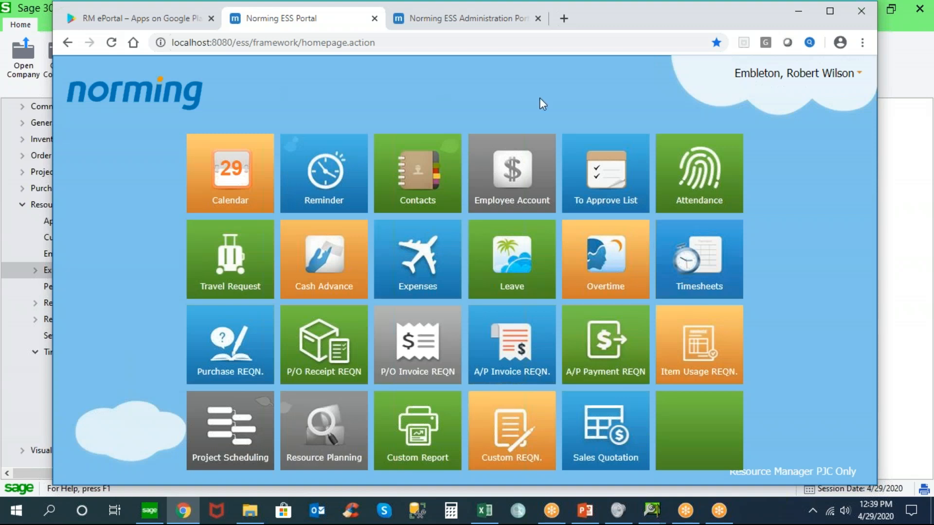
Create a new expense entry for the employee in Expenses
click(417, 257)
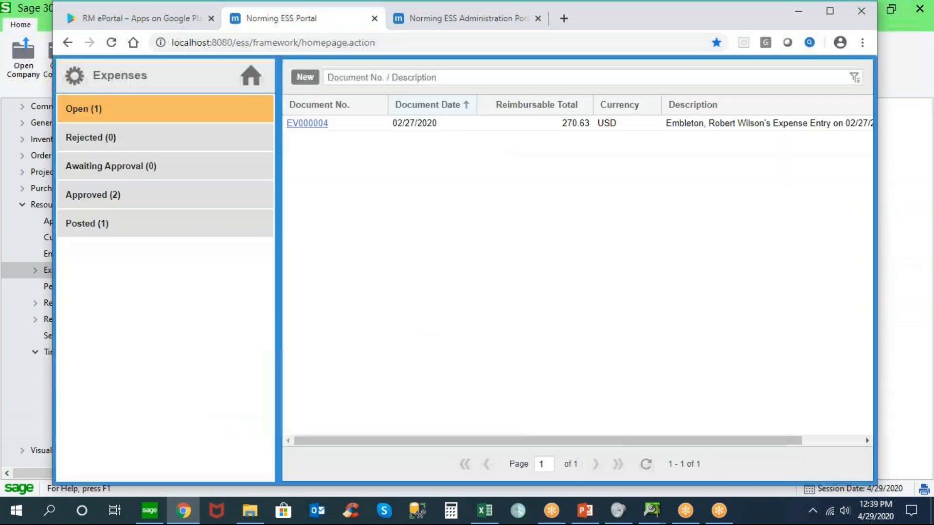
click(305, 78)
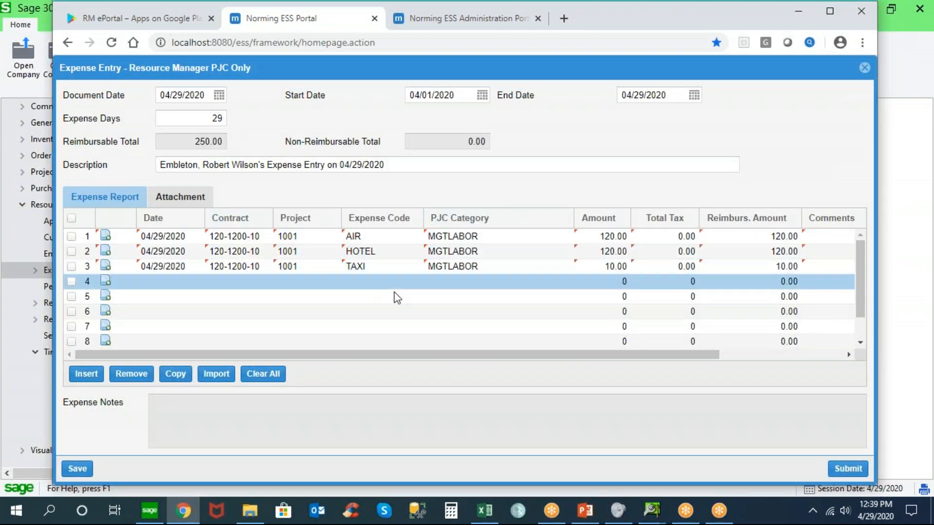
Switch to Sage 300 and open the Expense Control settings of the same employee in the R/M Employee Register
click(151, 512)
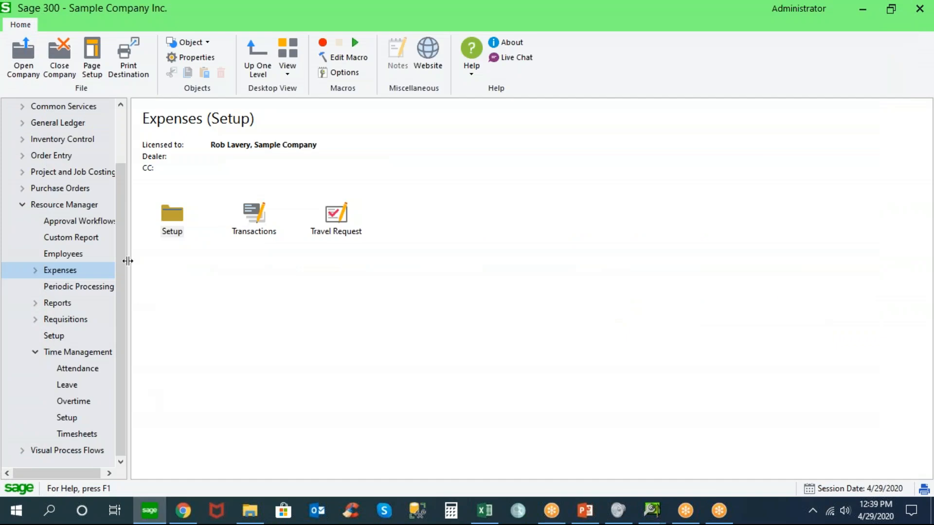
click(73, 258)
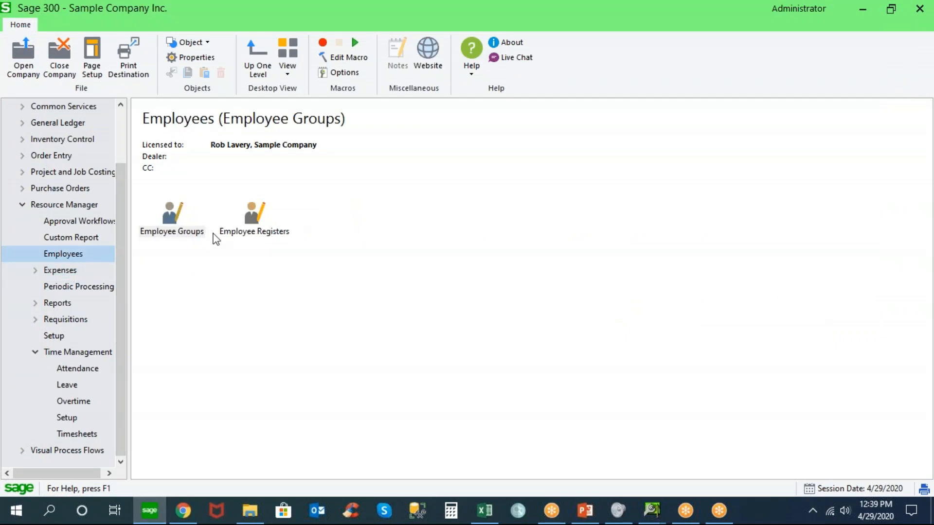
click(254, 214)
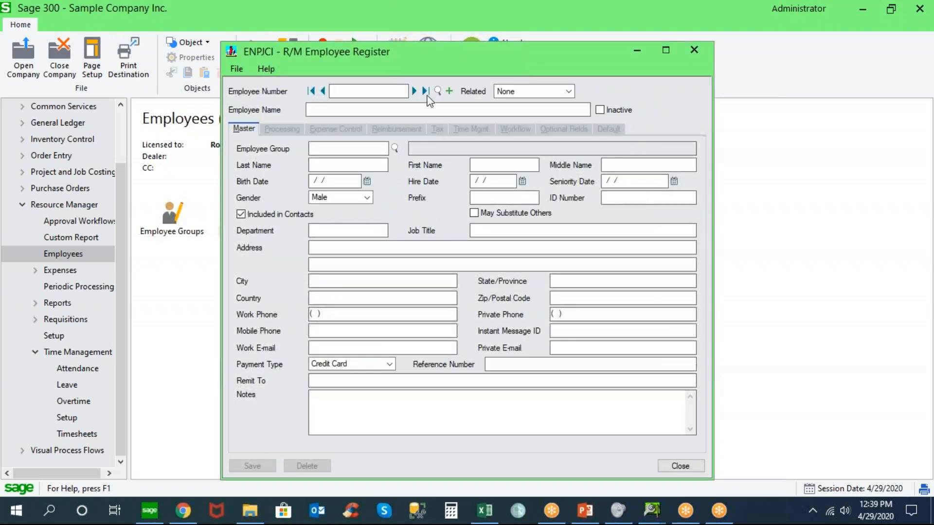
click(425, 91)
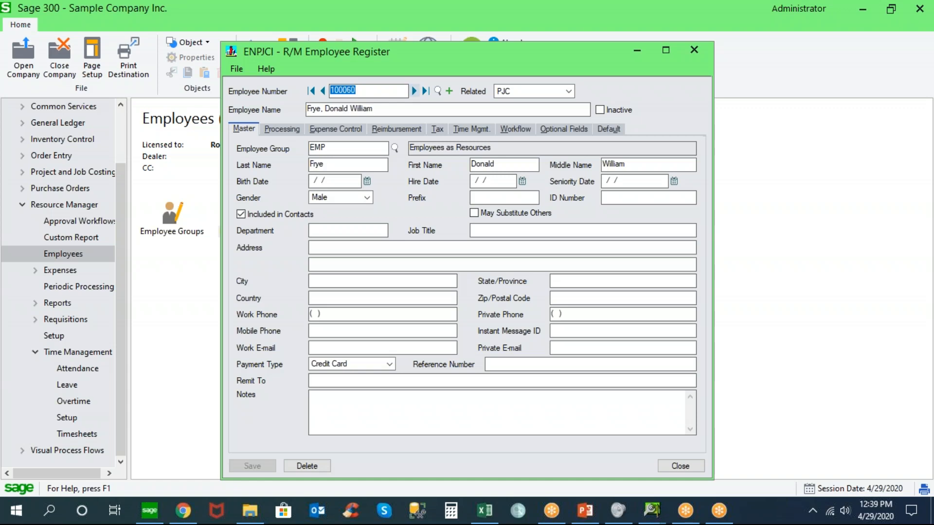
click(344, 130)
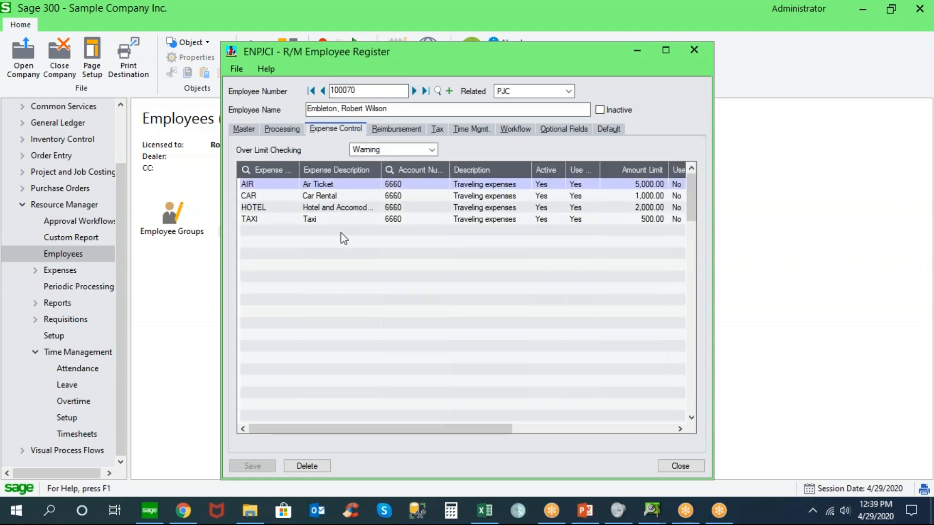
Examine the accounts, amount limits, year-to-date figures and Auto Insert settings of the employee's expense codes, and close the register
click(433, 186)
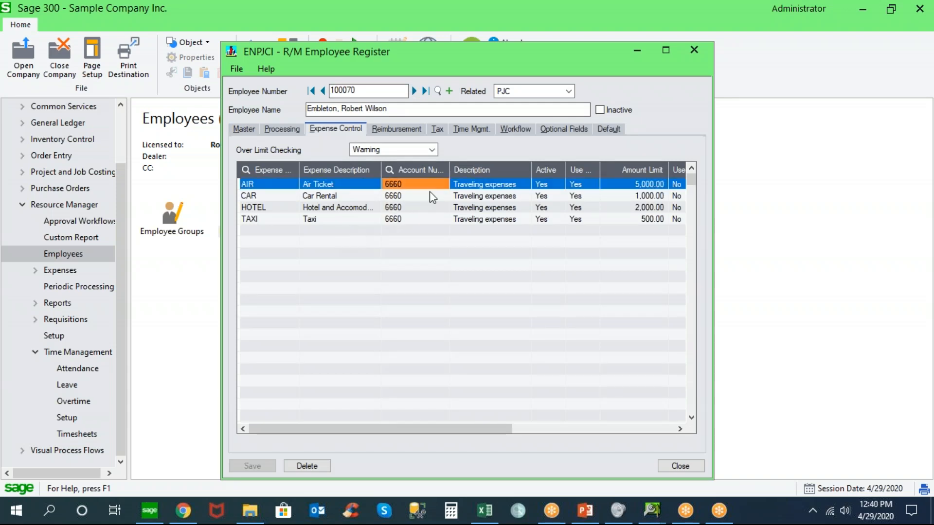
drag(436, 428, 535, 407)
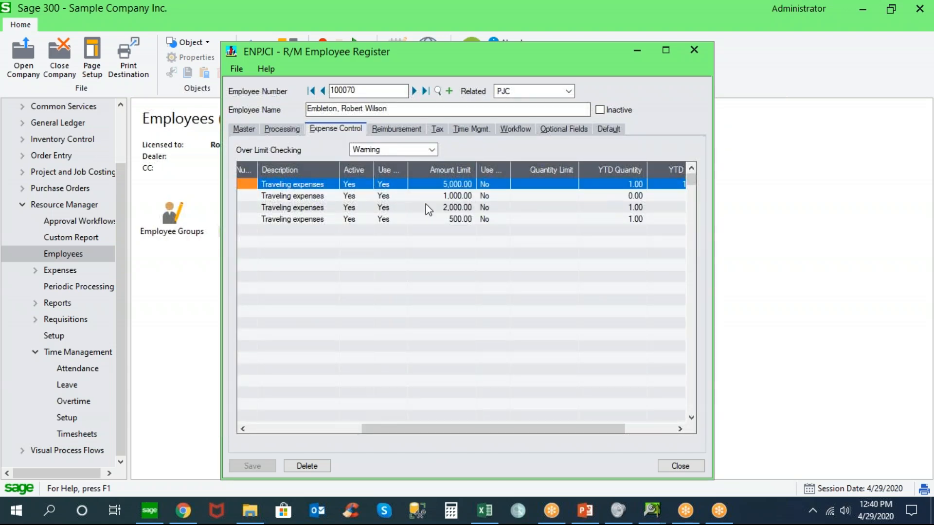
drag(499, 429, 550, 433)
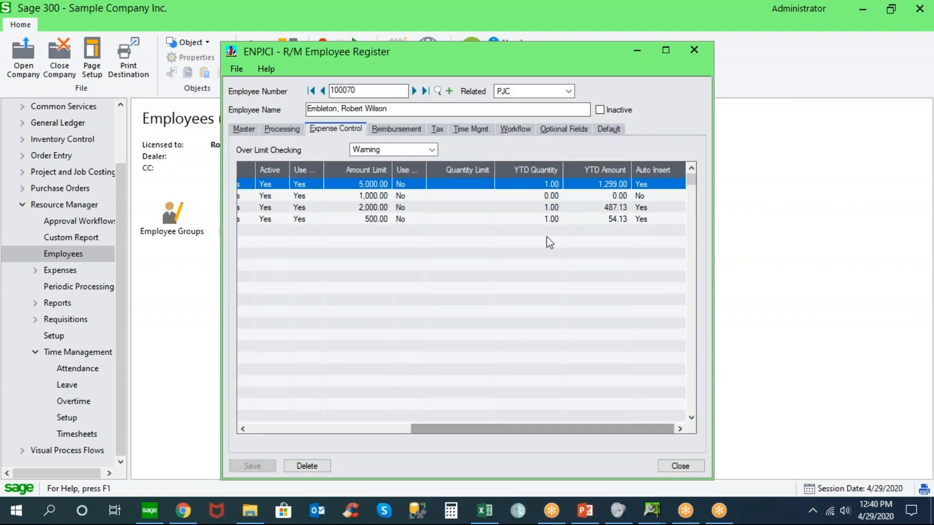
click(378, 184)
click(382, 196)
click(381, 208)
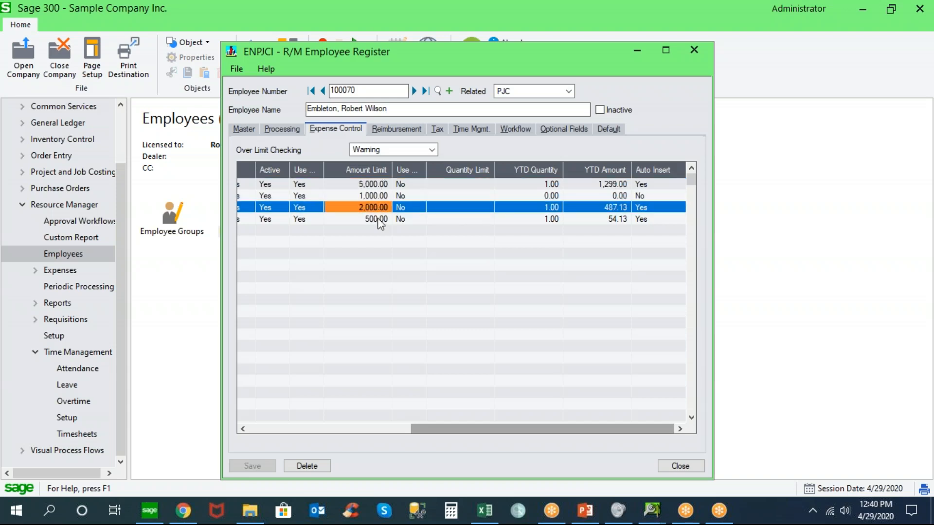
click(382, 219)
drag(435, 427, 238, 410)
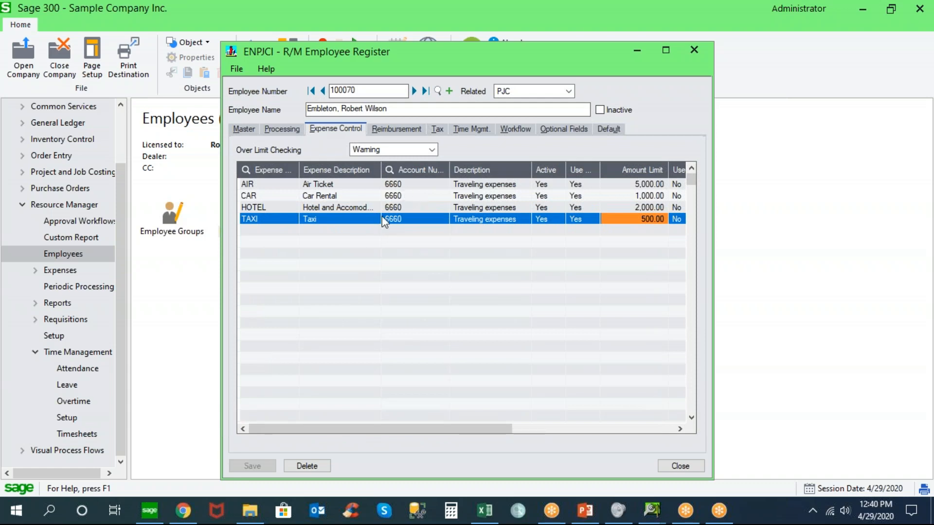
click(679, 466)
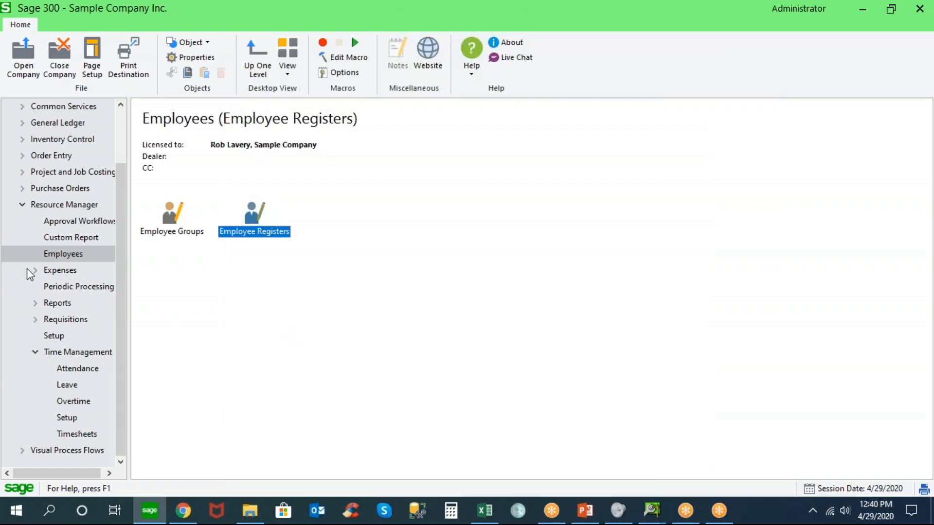
Open Expense Codes from the Resource Manager expense setup and display the AIR expense code
click(35, 270)
click(73, 288)
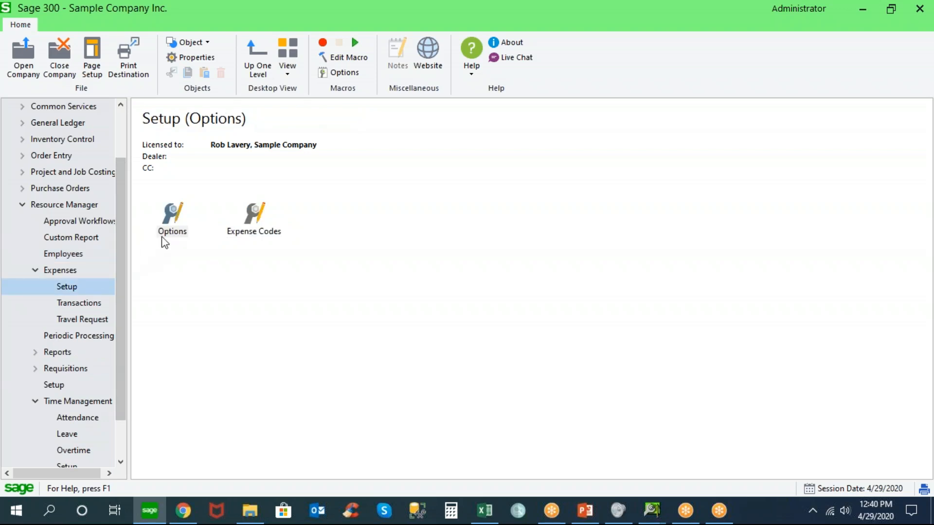
click(252, 216)
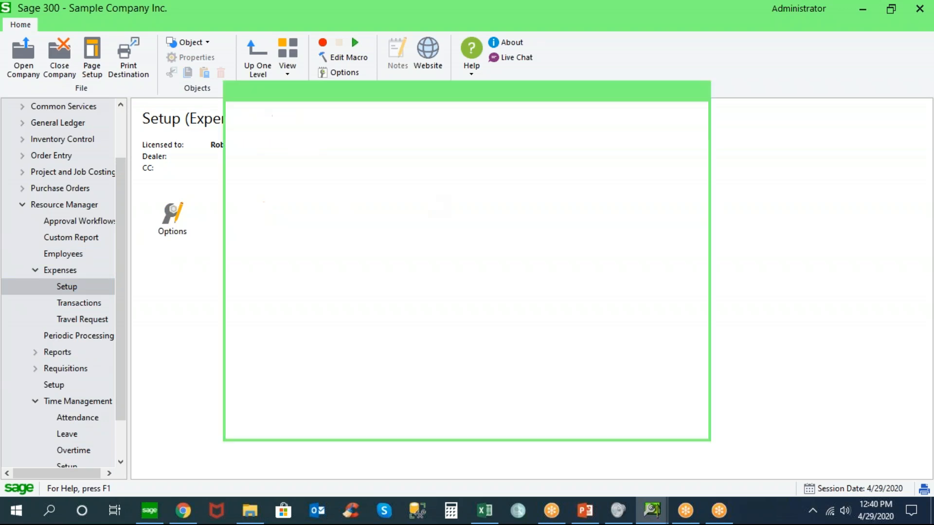
click(427, 129)
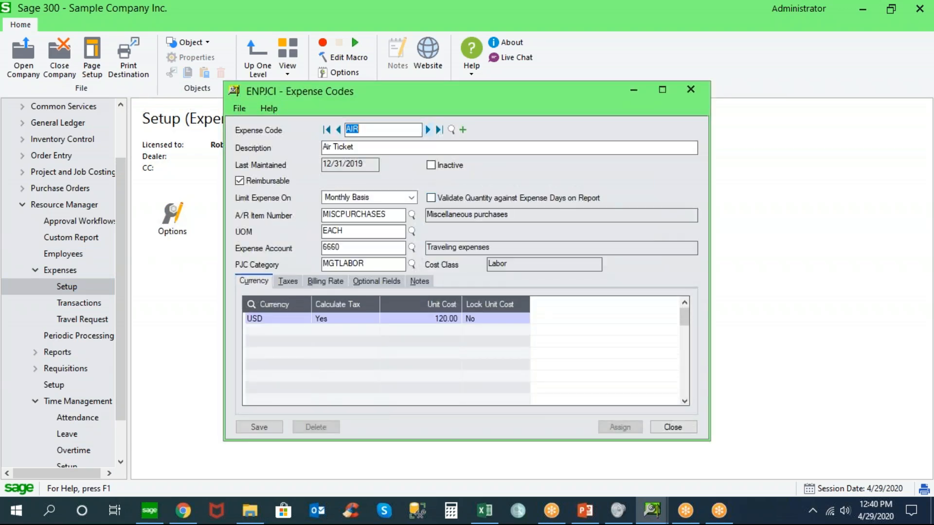
Turn off Reimbursable for the AIR expense code to view its non-reimbursable and credit card options, and turn it back on
click(238, 182)
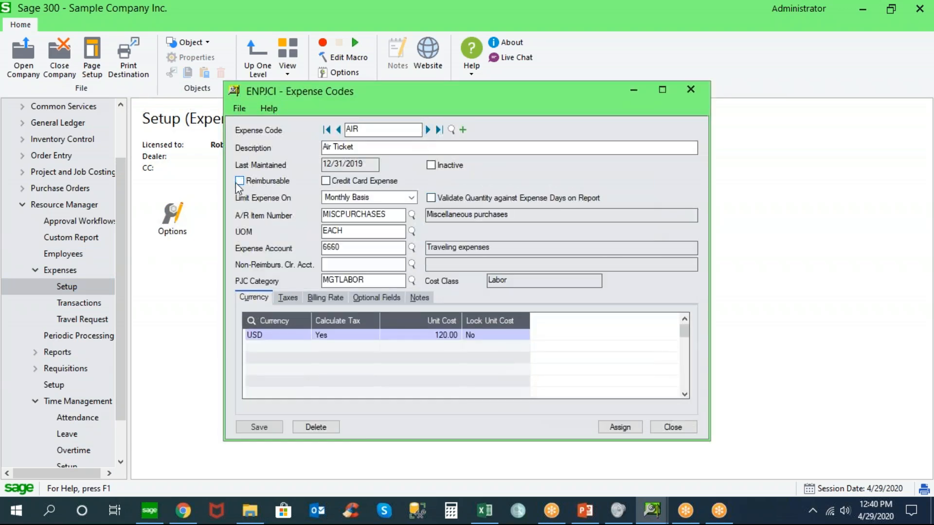
click(326, 182)
click(239, 181)
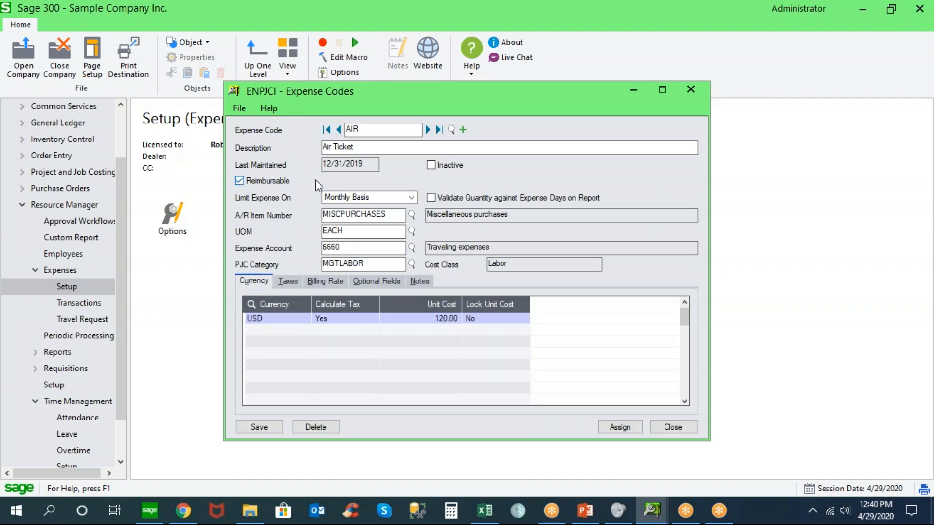
Examine the taxes, billing rate, notes and currency settings of the AIR expense code
click(290, 281)
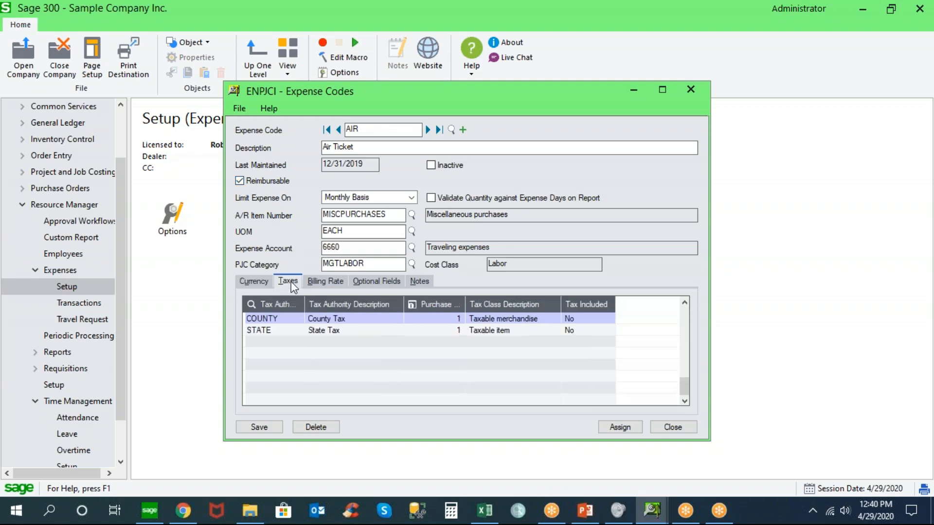
click(326, 282)
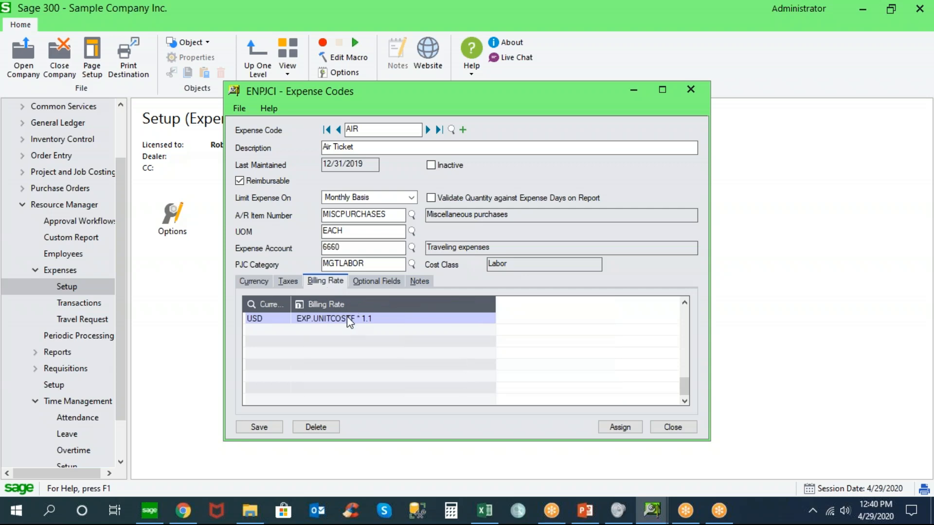
click(416, 282)
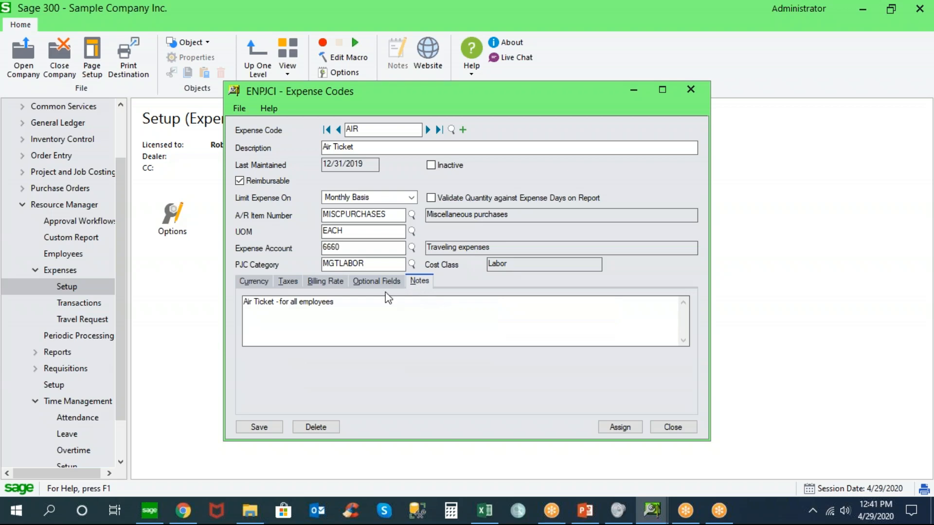
click(258, 282)
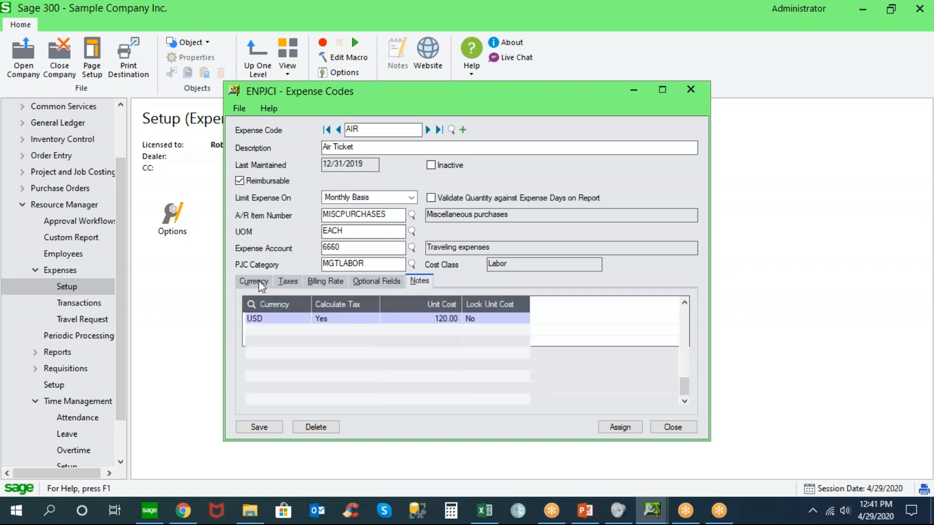
Review the Limit Expense On choices and quantity validation option of the AIR code, keep Monthly Basis and close without saving
click(411, 197)
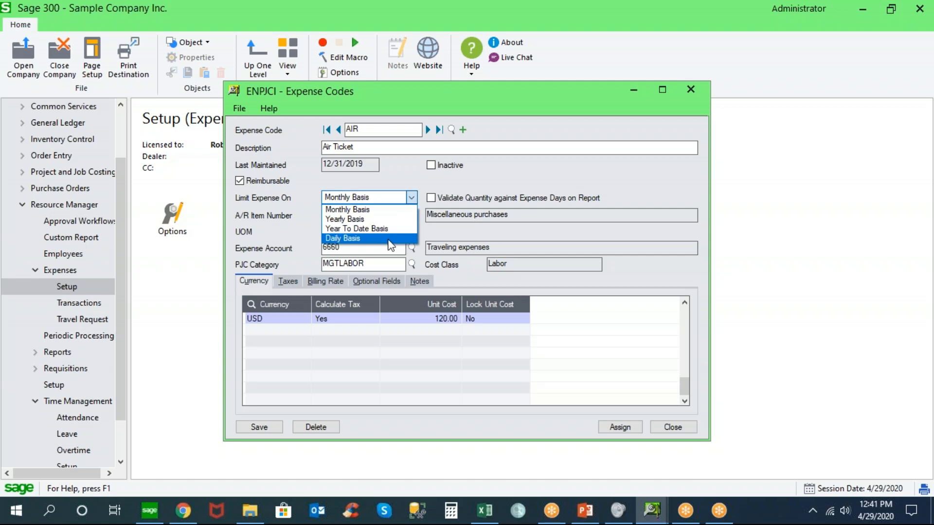
click(403, 210)
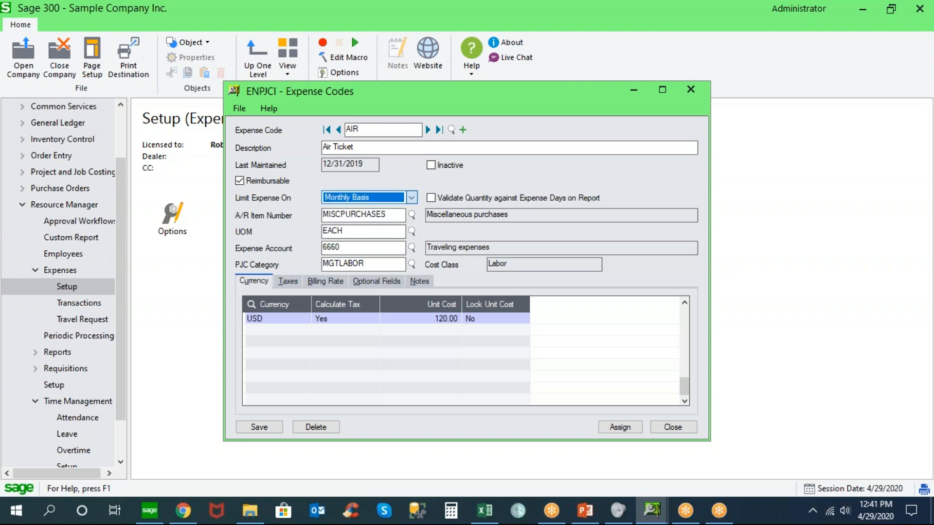
click(431, 199)
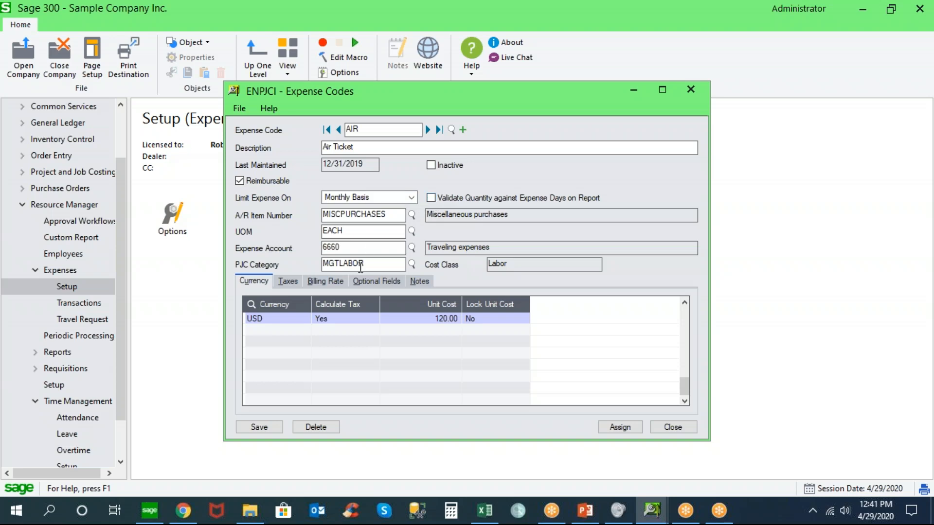
click(671, 428)
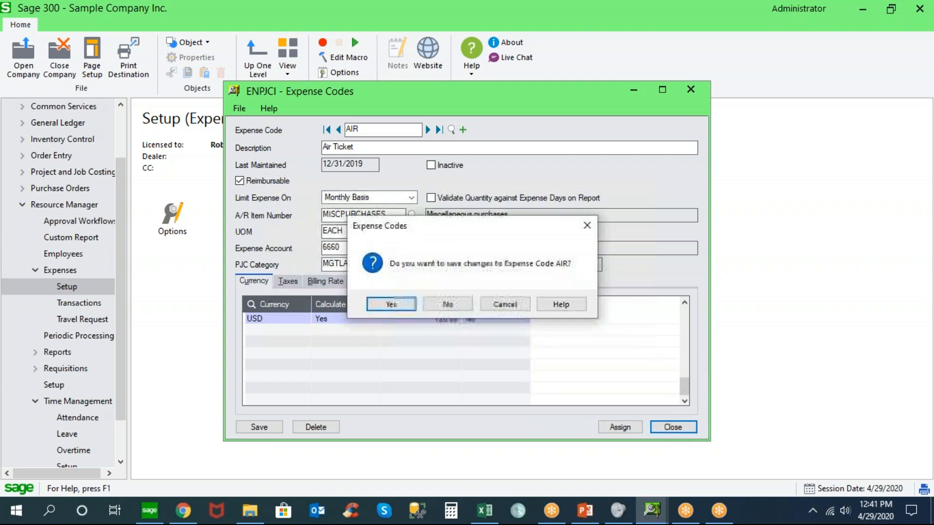
click(454, 304)
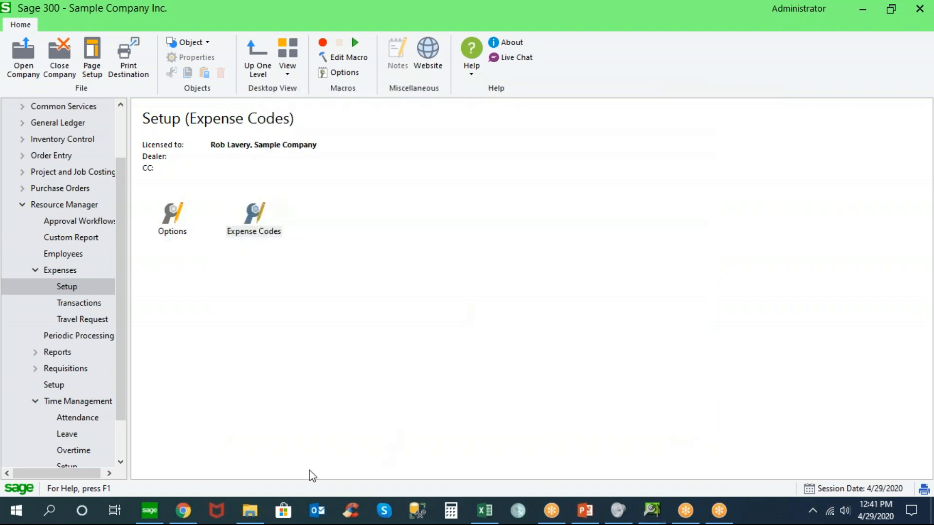
Switch to the Norming ESS Portal and set the AIR line's amount to 450.00 with the comment "Flight to Chicago"
click(184, 511)
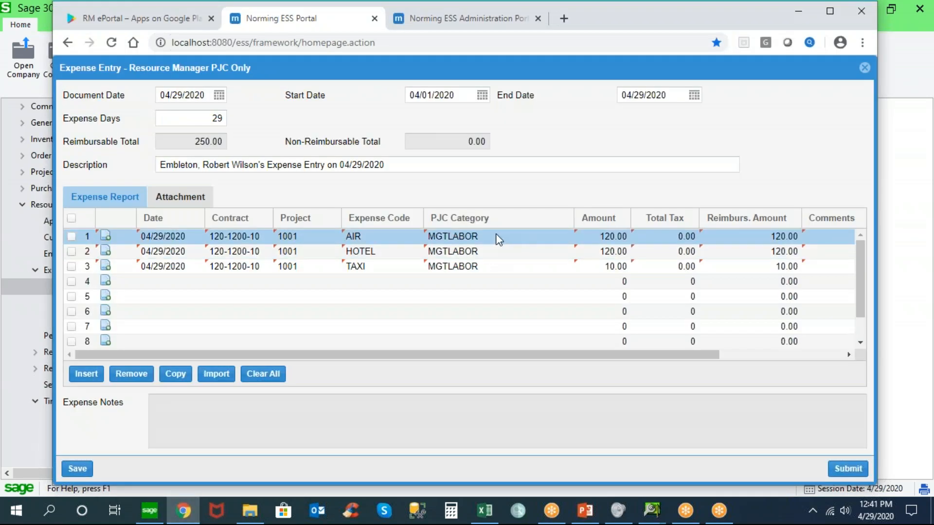
click(585, 235)
text(450)
key(Tab)
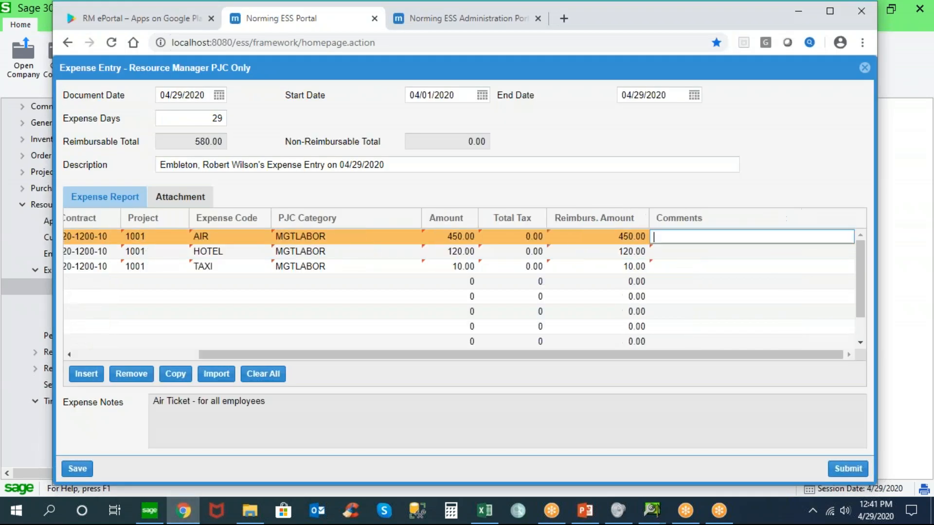
text(Flight to Chicago)
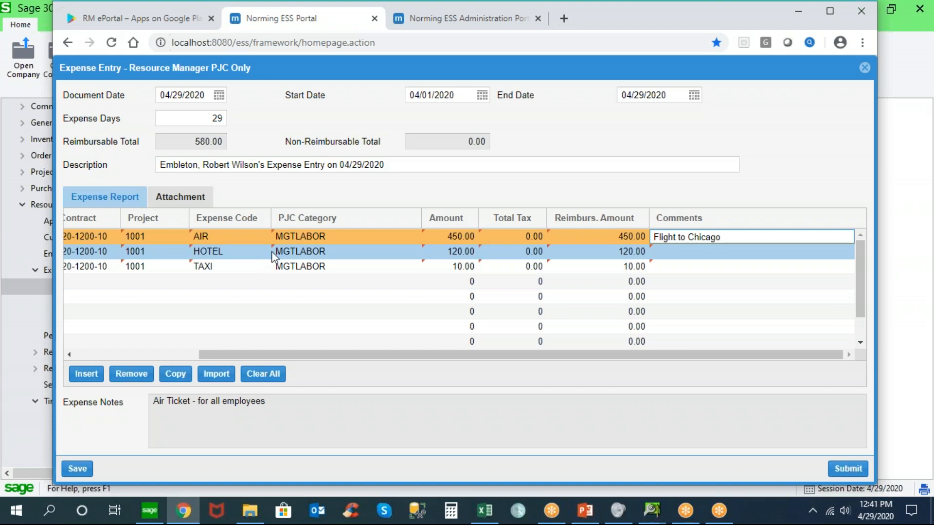
Set the HOTEL line's amount to 360.00 and add the comment "Convention"
click(441, 251)
text(360)
key(Tab)
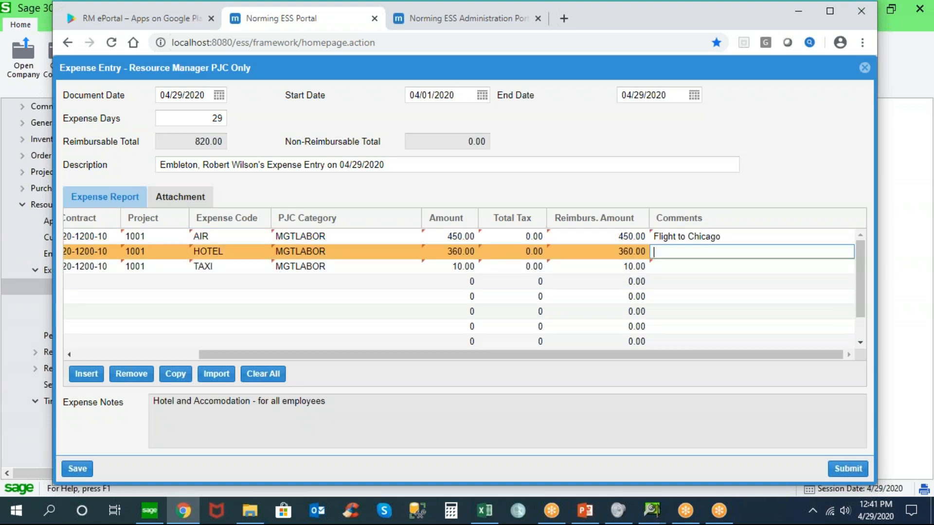
text(Cpnve)
key(BackSpace)
key(BackSpace)
key(BackSpace)
key(BackSpace)
text(onvention)
Start a new file attachment for the expense entry with the note "Hotel Receipt"
drag(529, 352, 331, 358)
click(195, 202)
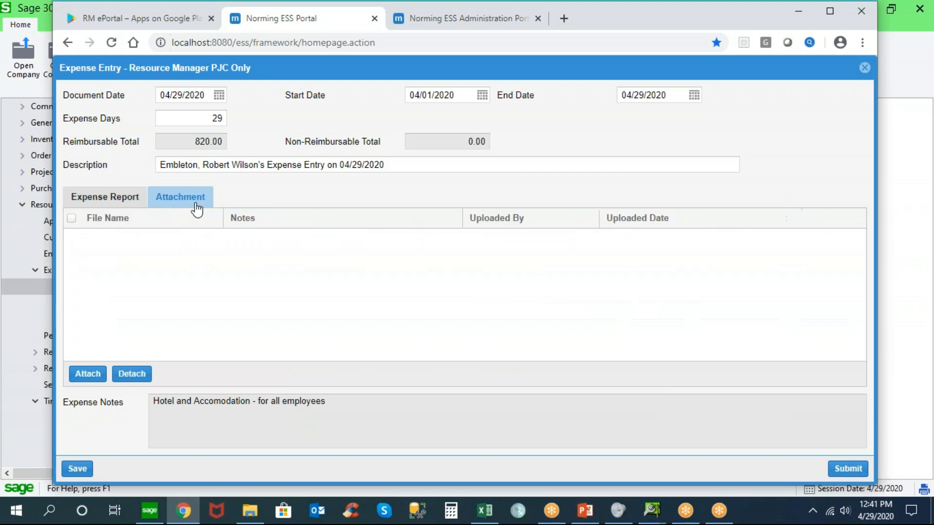
click(89, 374)
click(433, 250)
text(dfsdfsf)
key(BackSpace)
key(BackSpace)
key(BackSpace)
key(BackSpace)
key(BackSpace)
key(BackSpace)
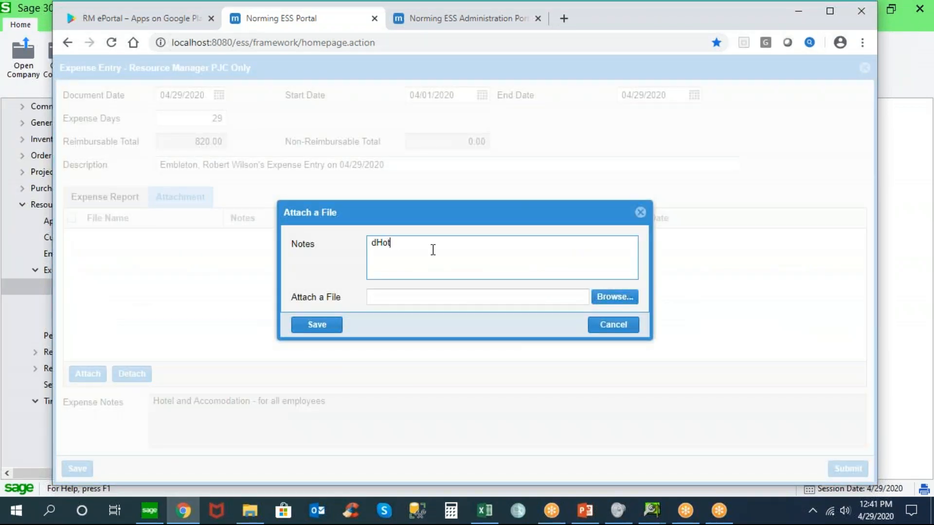
text(Hotel REceipt)
Select FOLIODETE_20200319072235.pdf from the Downloads folder as the attached file and save the attachment
click(614, 300)
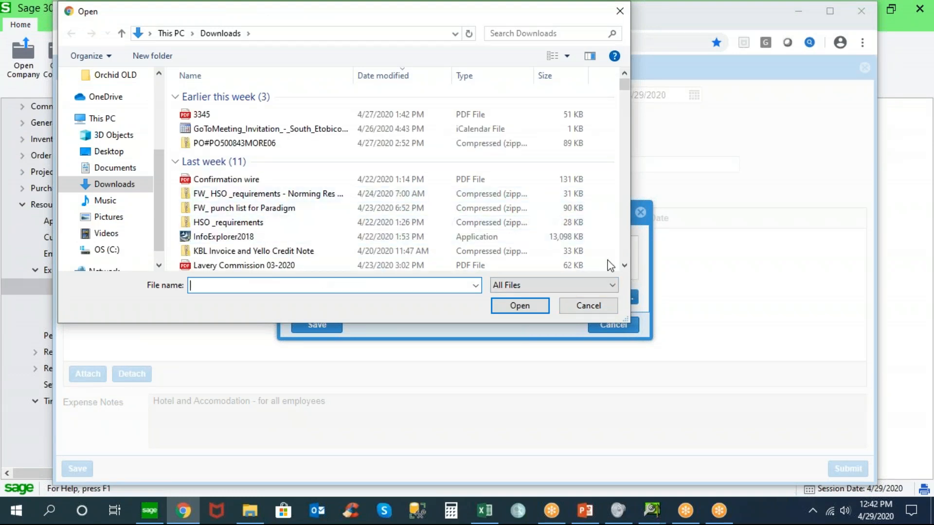
scroll(626, 243, down, 10)
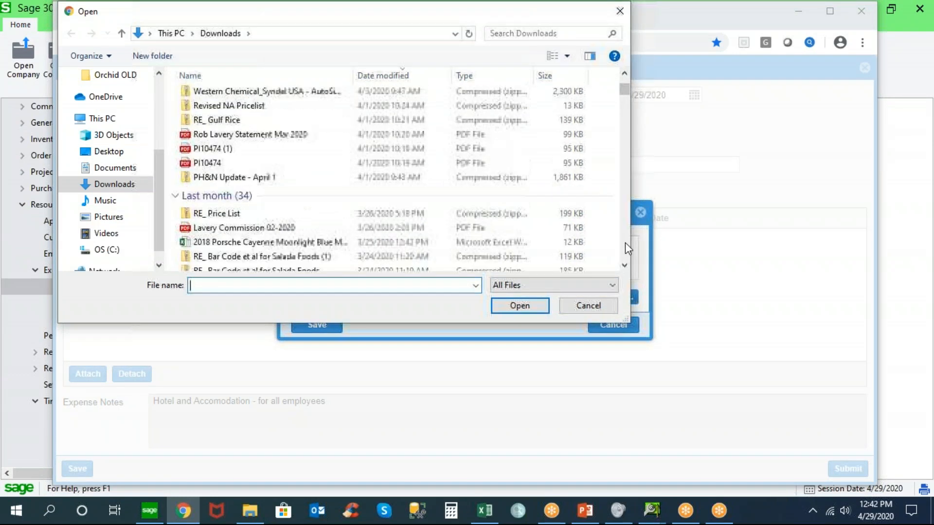
scroll(626, 242, down, 4)
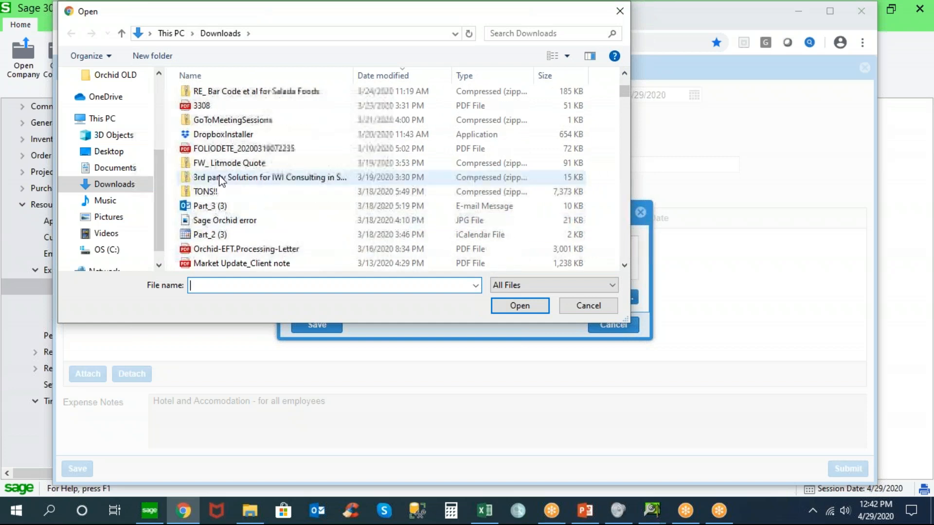
double_click(228, 149)
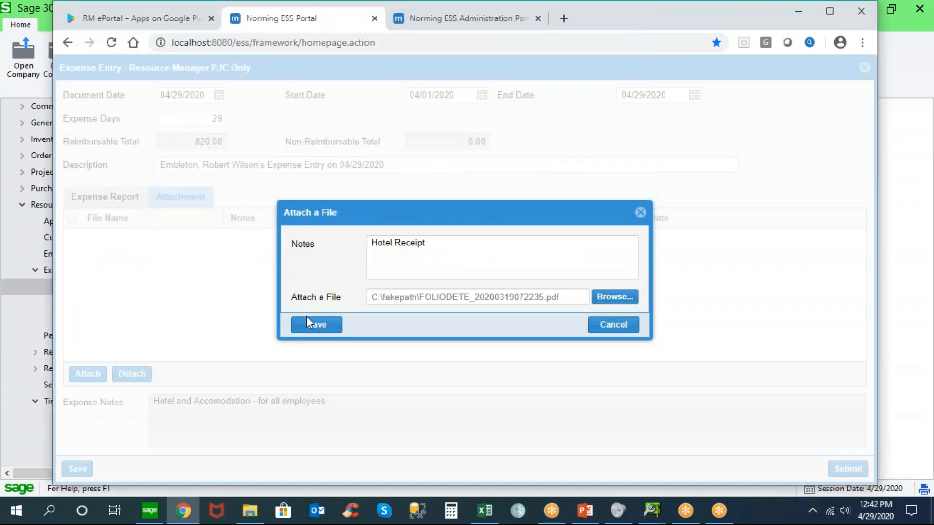
click(317, 324)
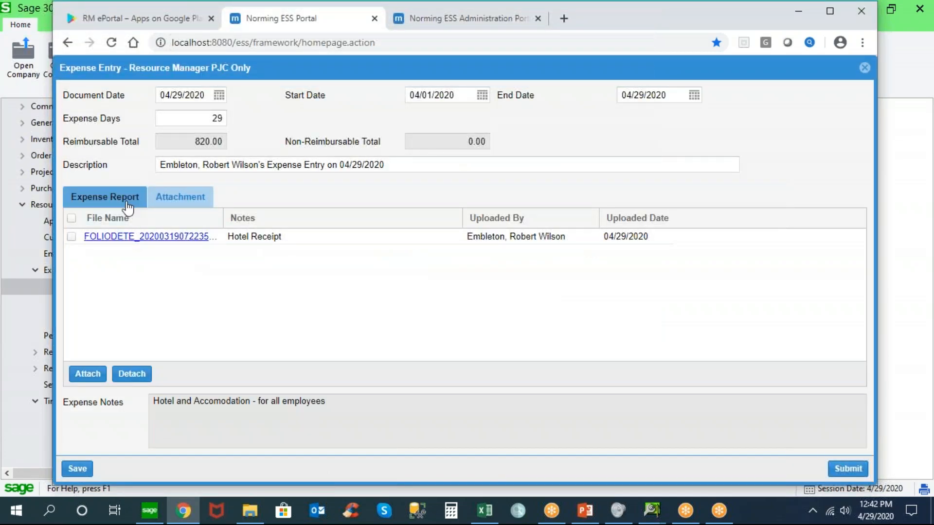
Return to the expense report lines, try to submit the expense entry and dismiss the message
click(127, 199)
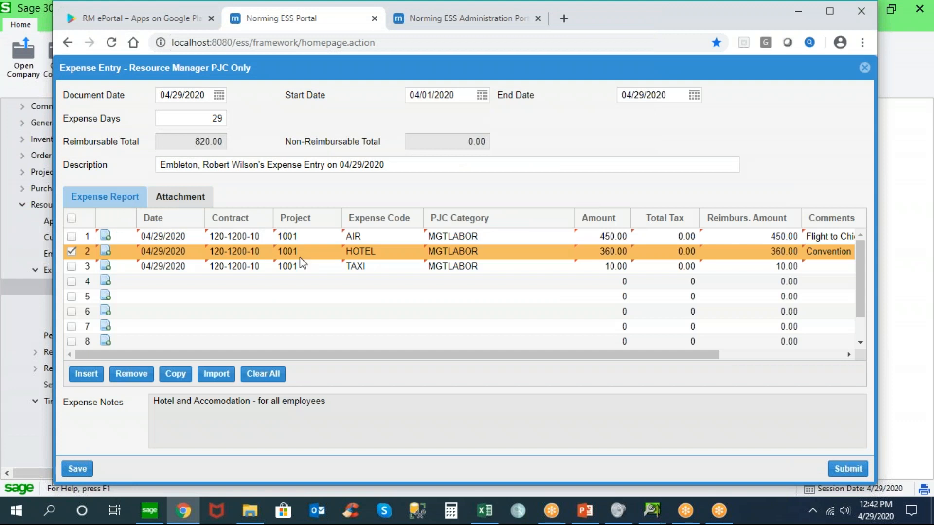
click(848, 470)
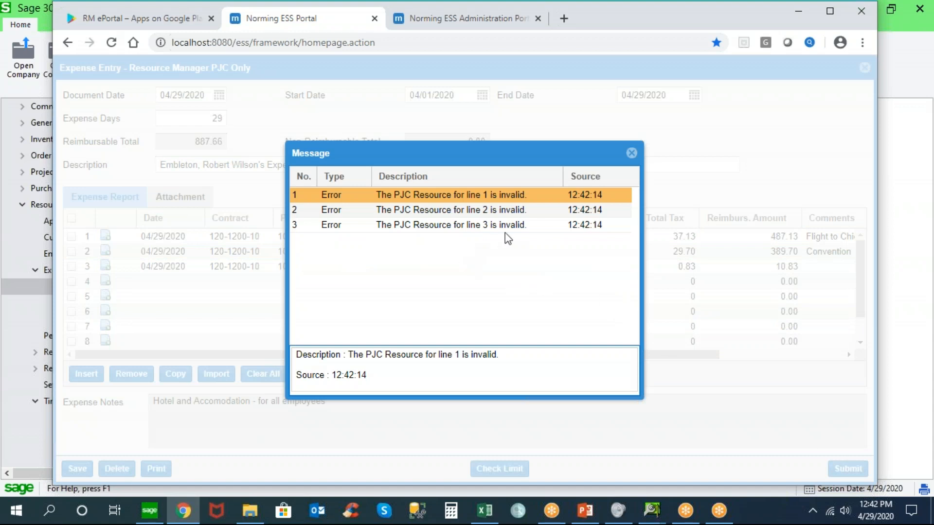
click(632, 153)
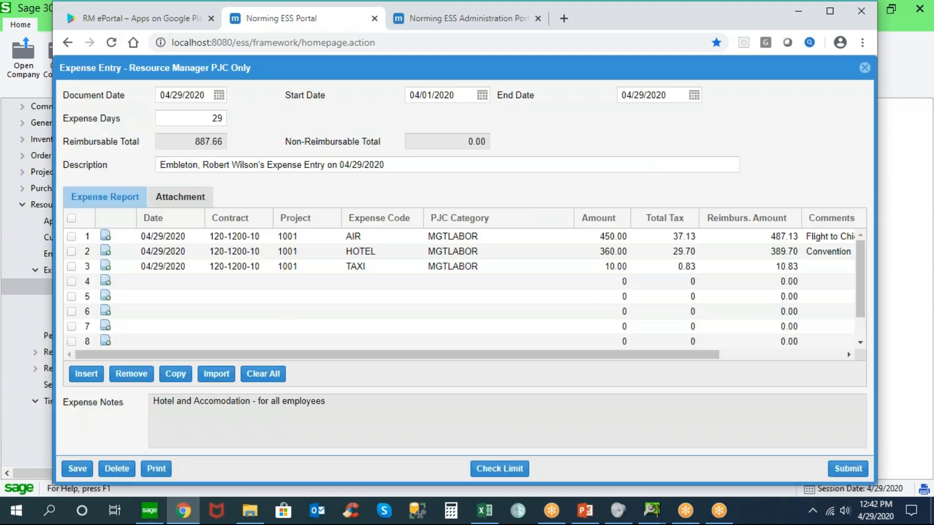
Change the PJC category of the AIR, HOTEL and TAXI lines to SUBCONTR
click(387, 269)
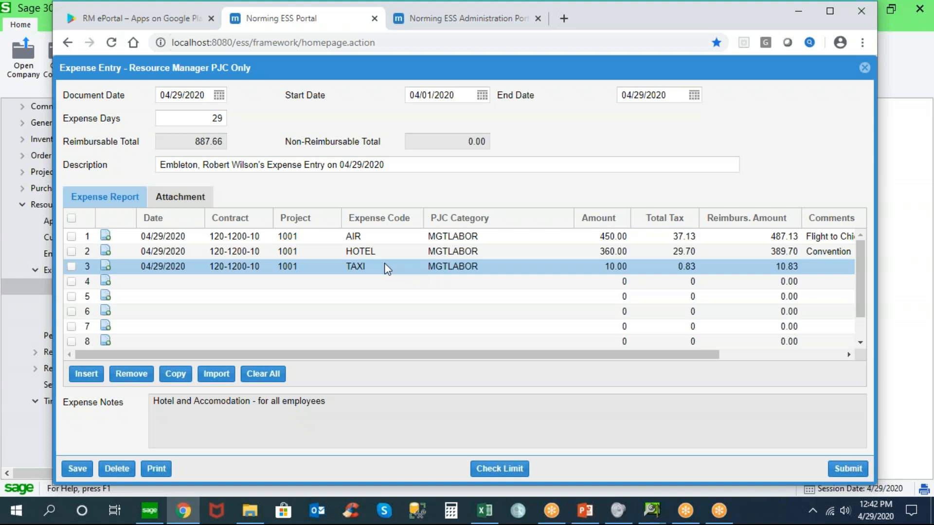
click(557, 237)
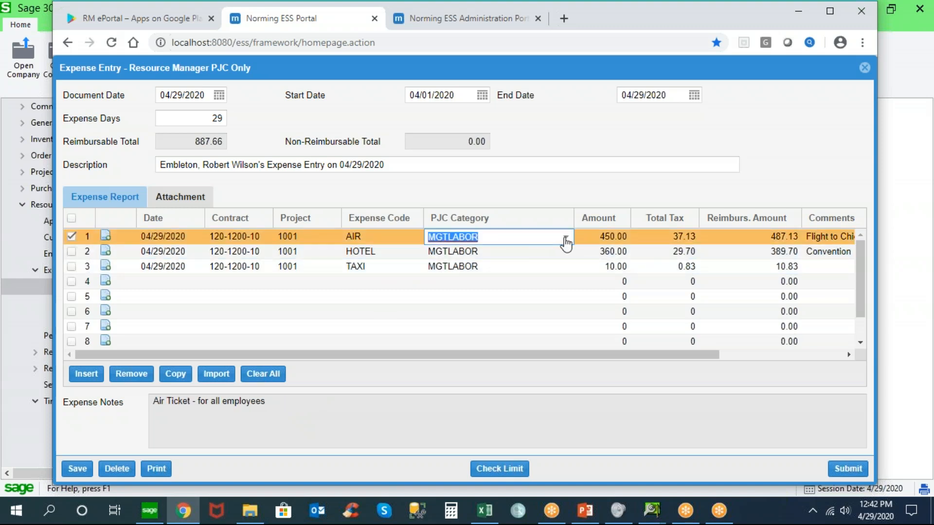
click(566, 238)
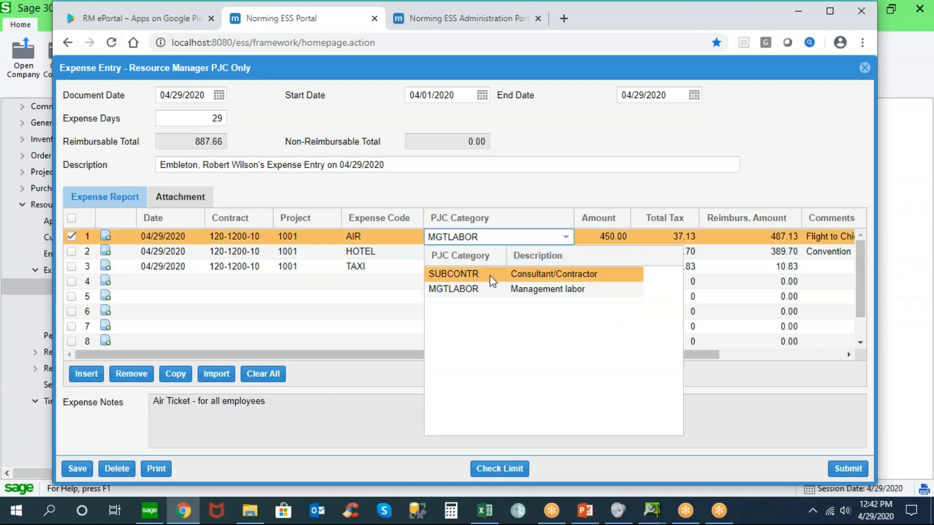
click(490, 277)
click(560, 252)
click(565, 252)
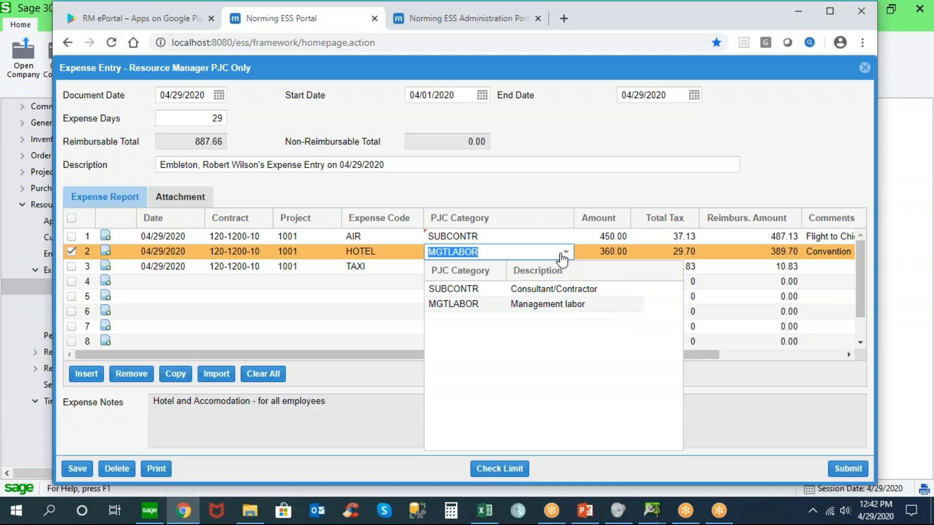
click(461, 290)
click(492, 275)
click(564, 274)
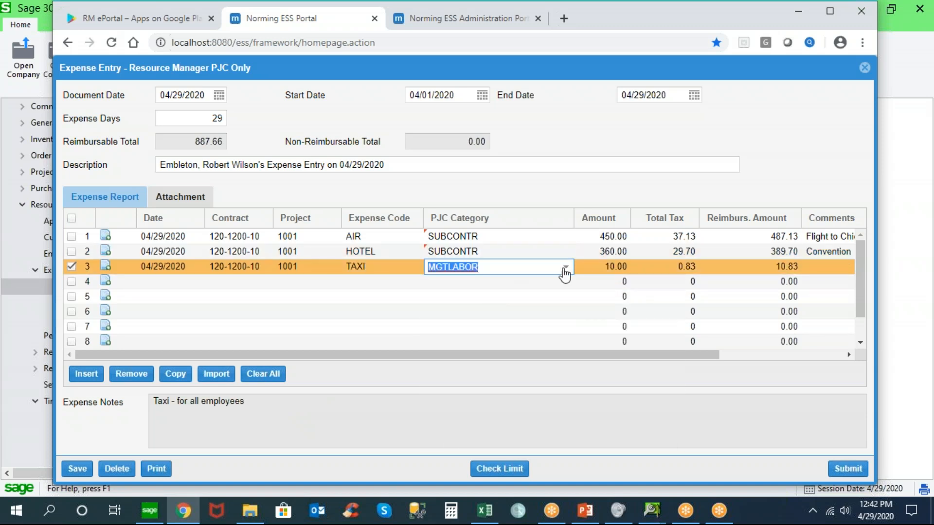
click(566, 268)
click(476, 300)
Check the expense entry against the employee's amount limits and close the limit overview
click(497, 471)
click(497, 470)
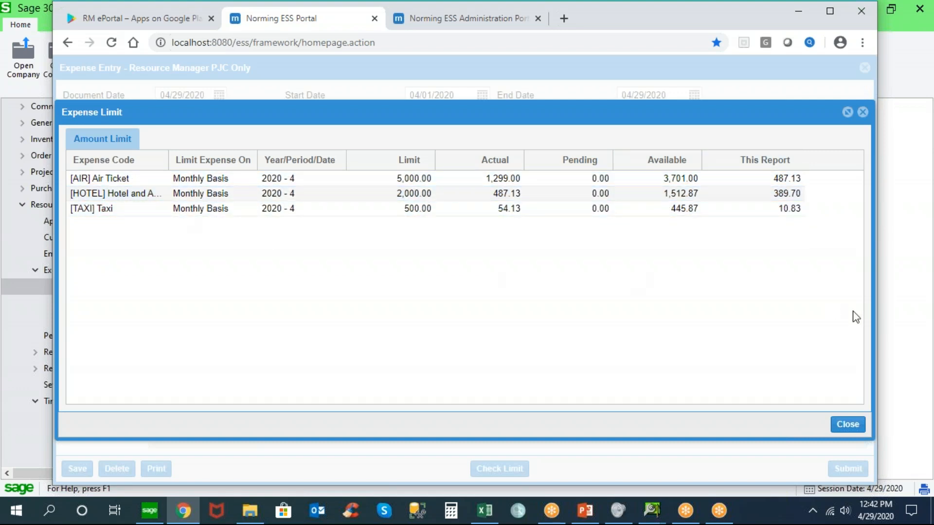
click(847, 424)
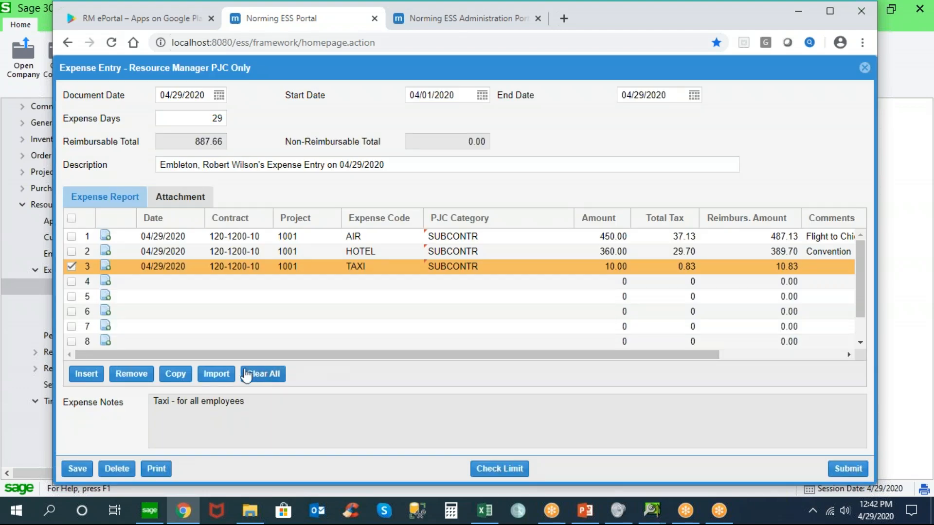
Open the expense import wizard and close it without importing a file
click(216, 373)
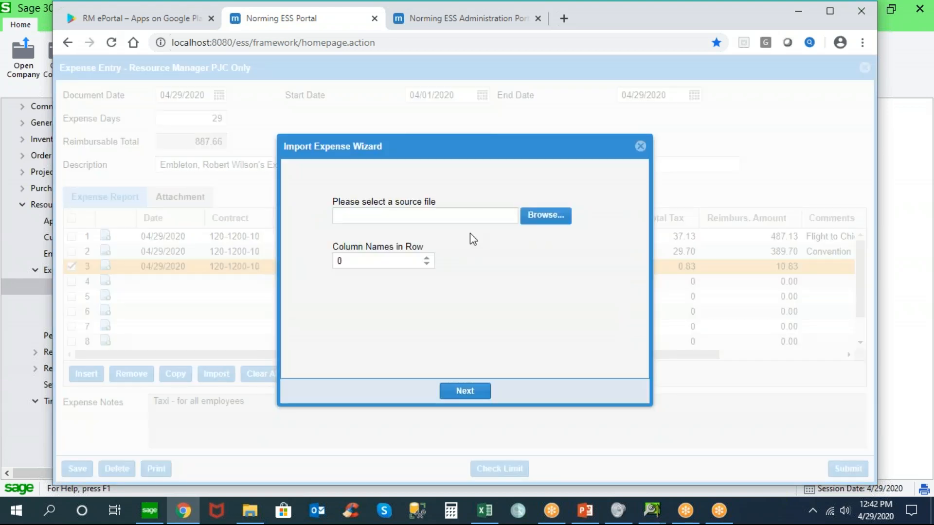
click(640, 146)
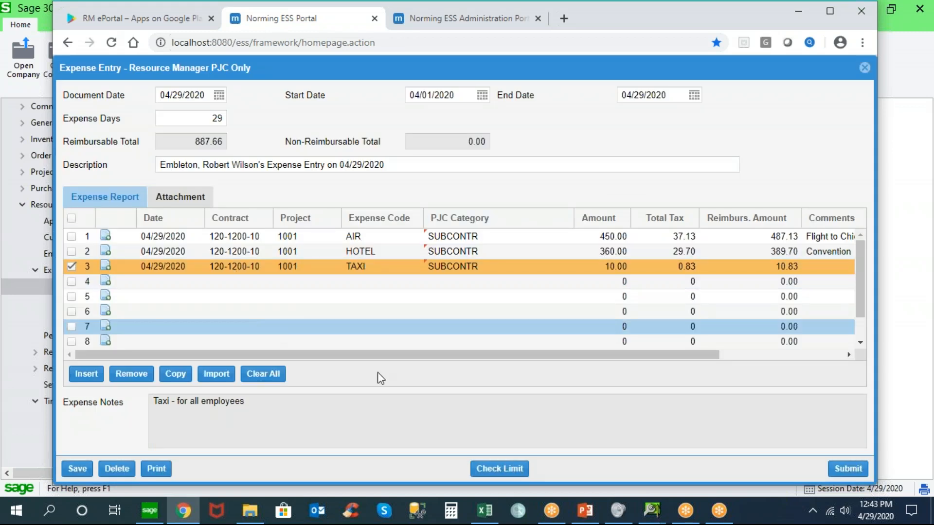
Submit the expense entry, view its approval trail and close the entry
click(848, 469)
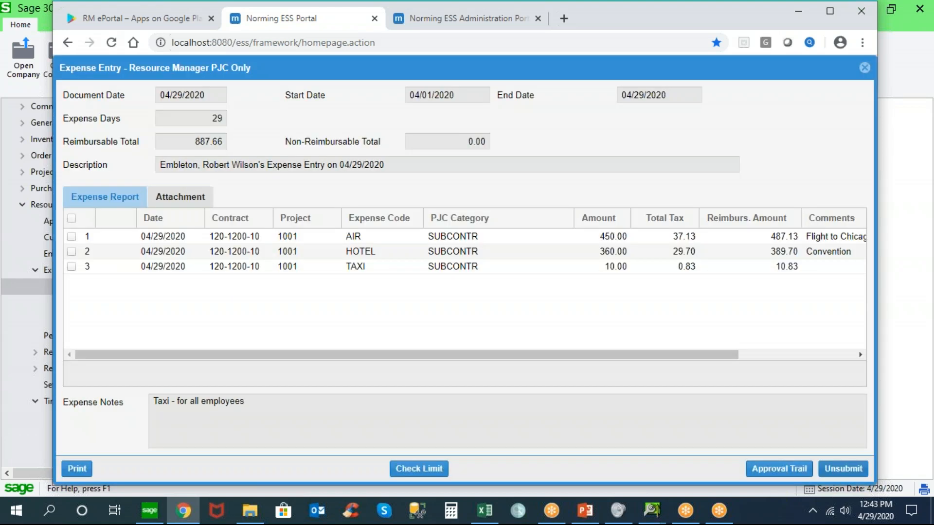
click(779, 468)
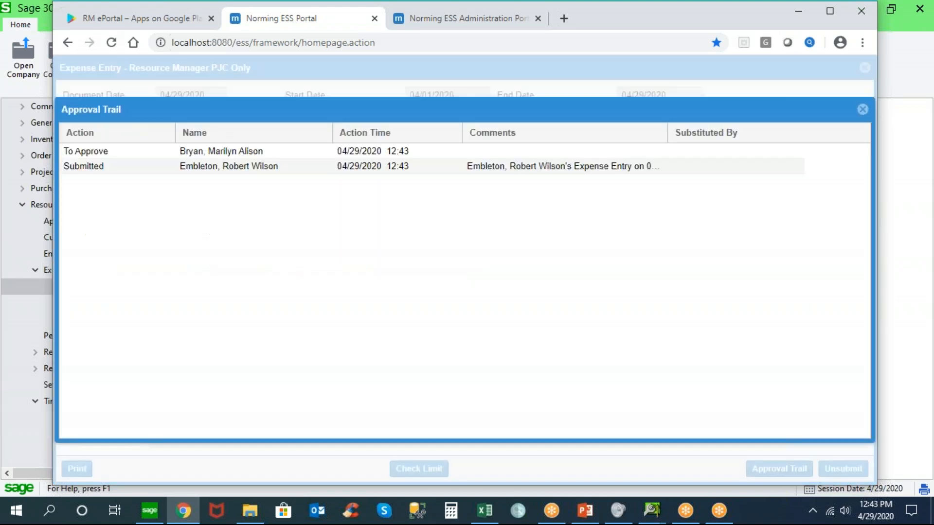
click(863, 109)
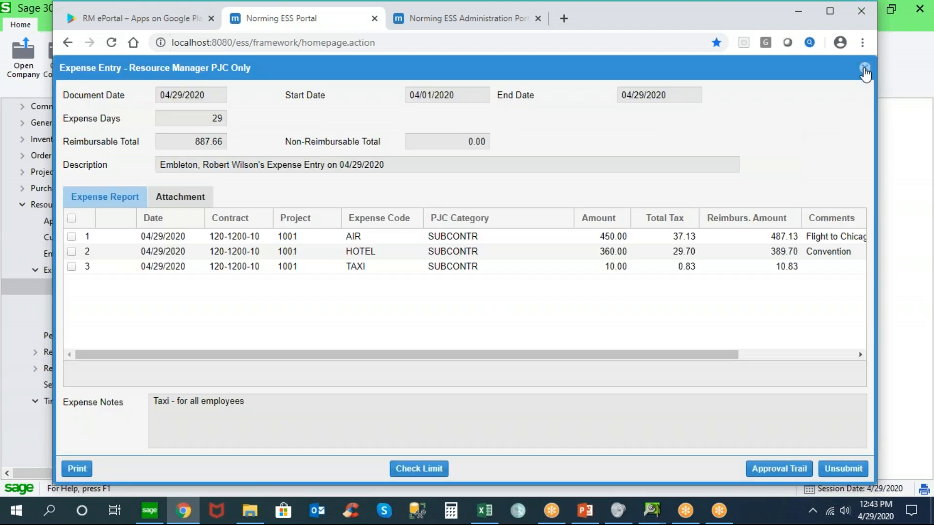
click(864, 72)
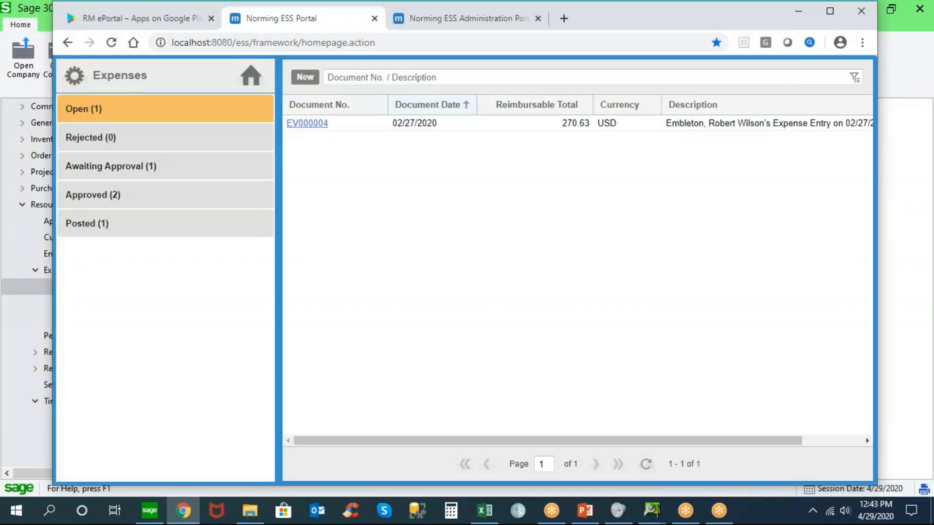
Return to the portal homepage and sign the employee out of the ESS Portal
click(251, 76)
click(780, 80)
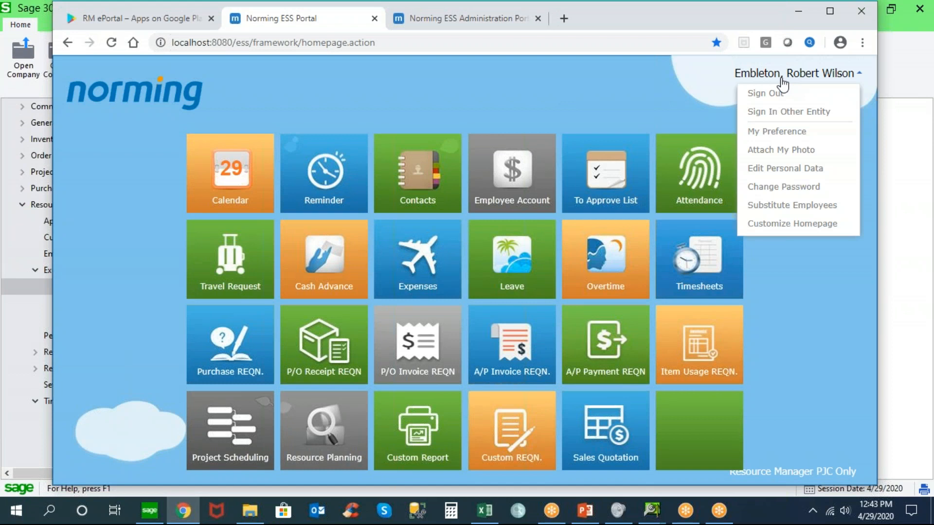
click(752, 91)
click(461, 298)
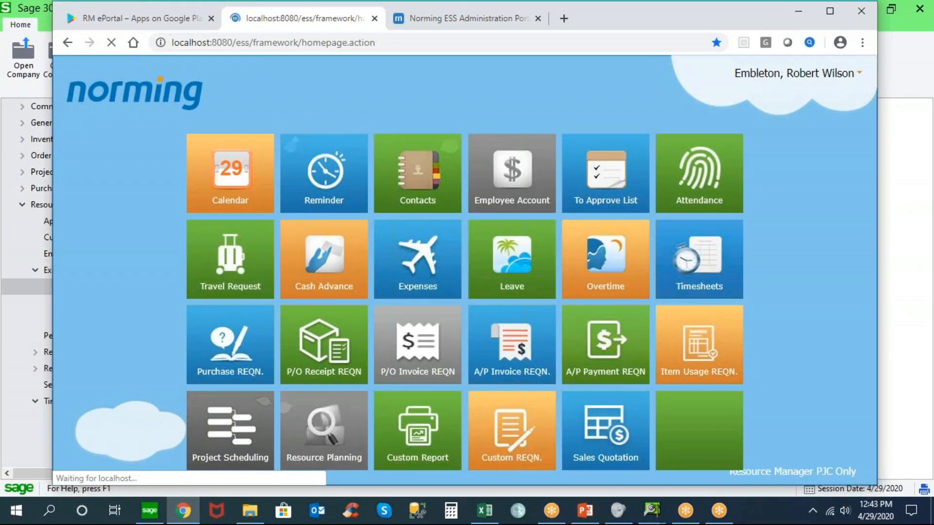
Sign in to the ESS Portal with the approver's employee number, selecting the entity Resource Manager PJC Only
text(100020)
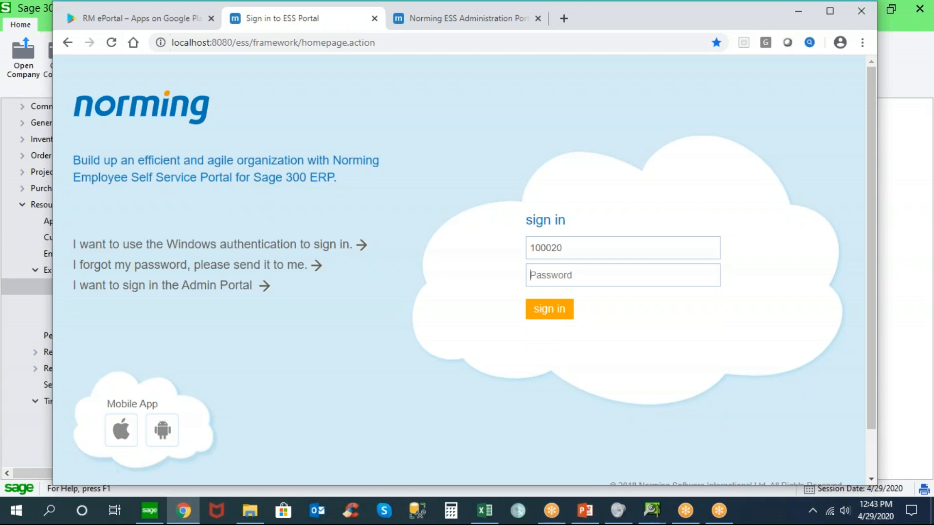
key(Return)
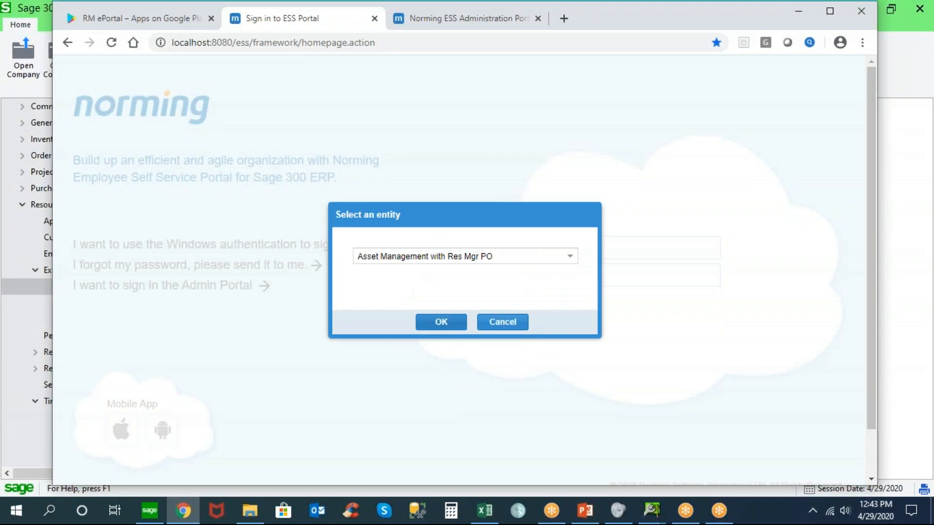
click(569, 256)
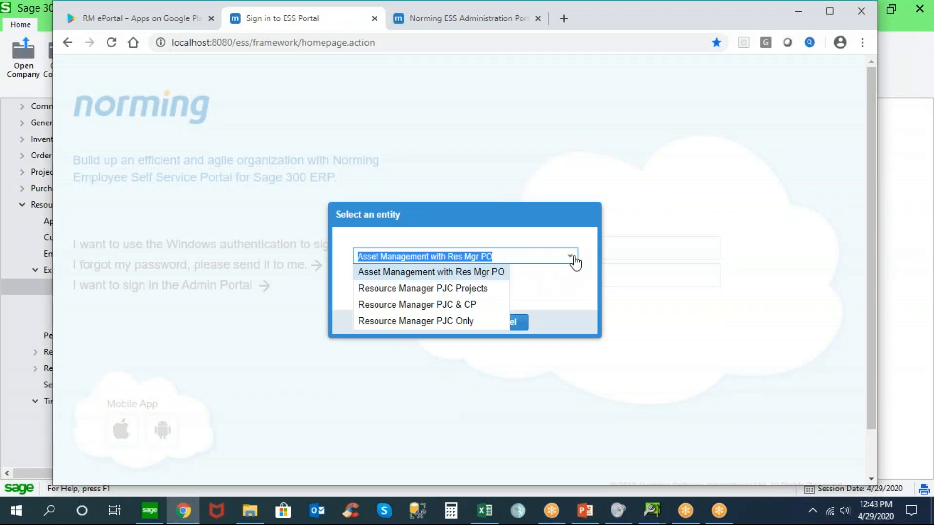
click(442, 320)
click(441, 322)
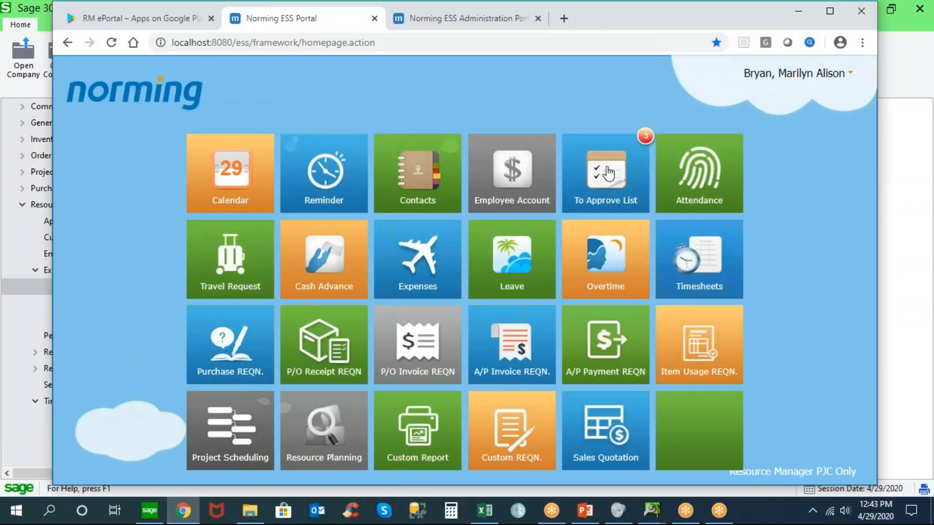
Open the expense report awaiting approval in the To Approve List and view its attached hotel receipt
click(607, 171)
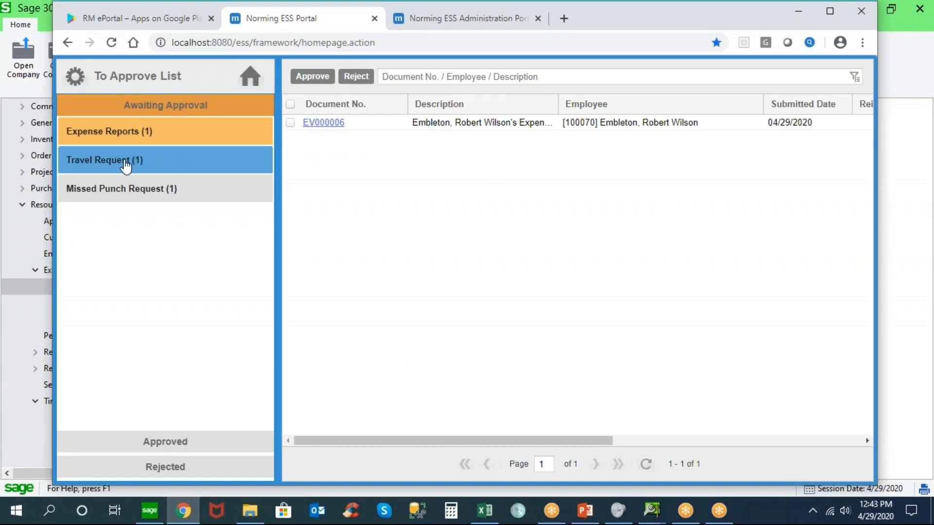
click(325, 128)
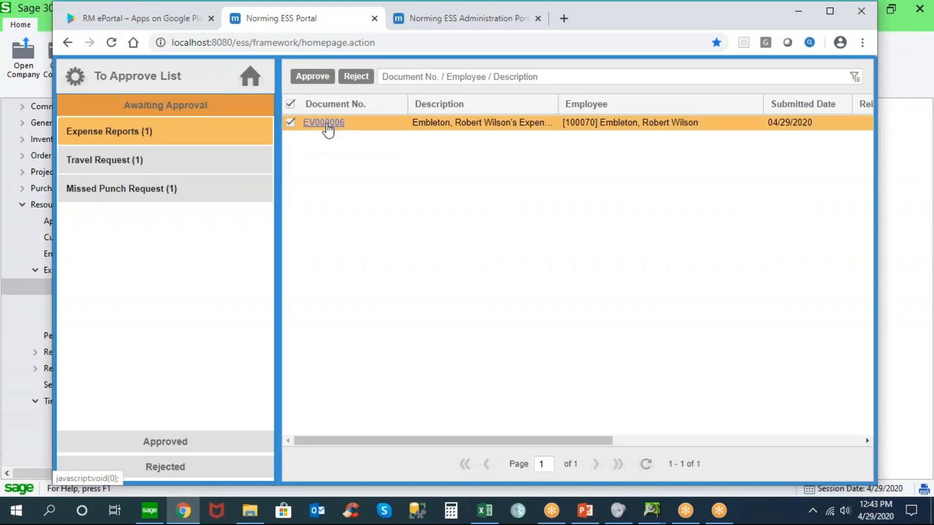
click(325, 123)
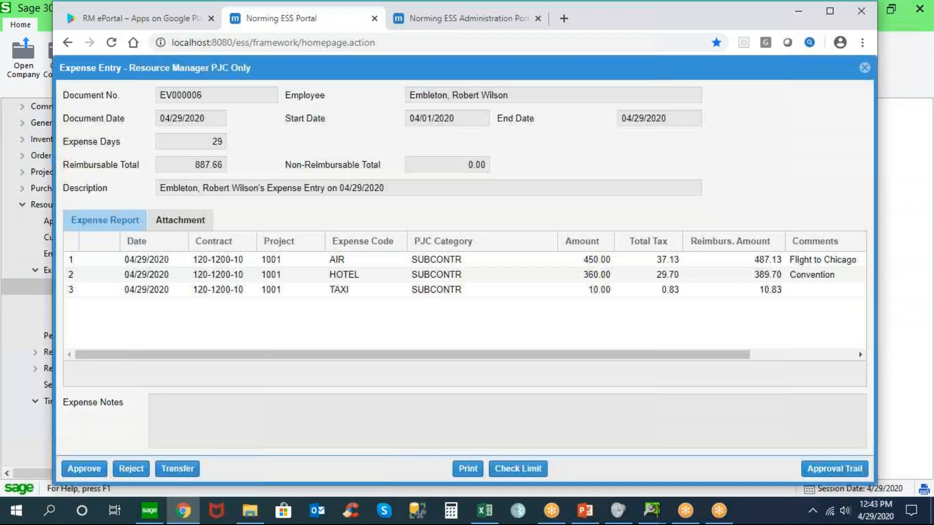
click(180, 219)
click(163, 262)
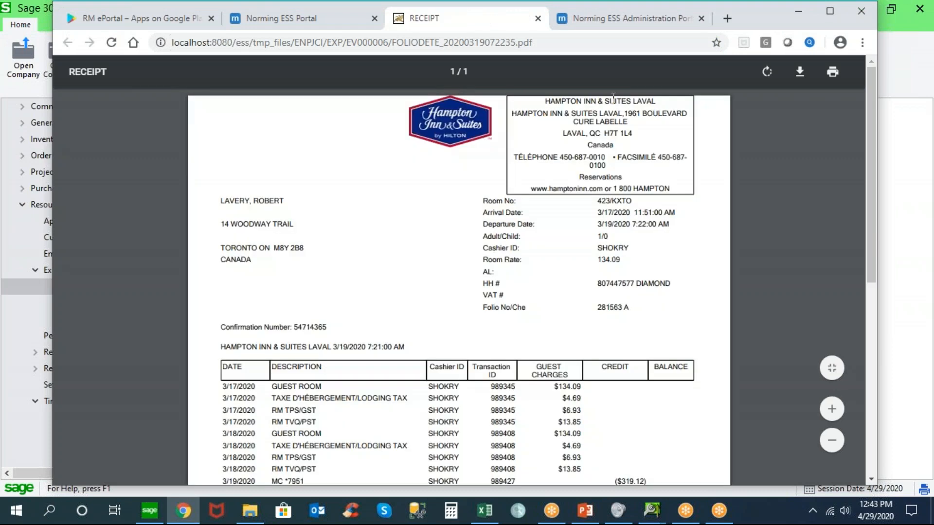
click(537, 18)
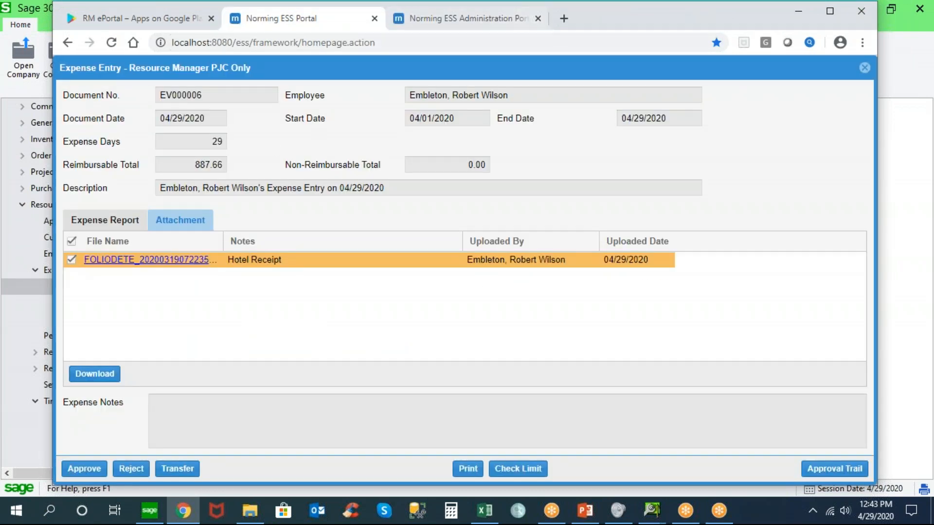
Check the report's expense limits, then open the Transfer form and close it without transferring
click(130, 222)
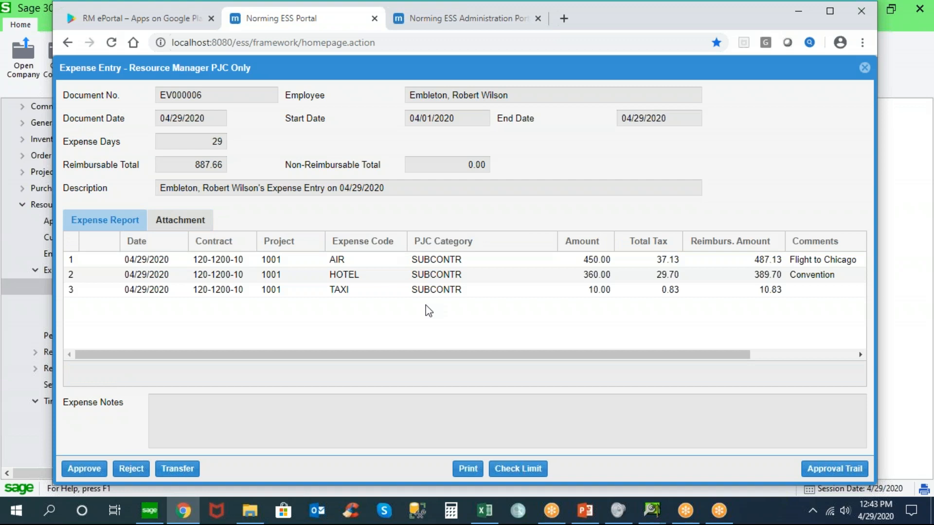
click(511, 469)
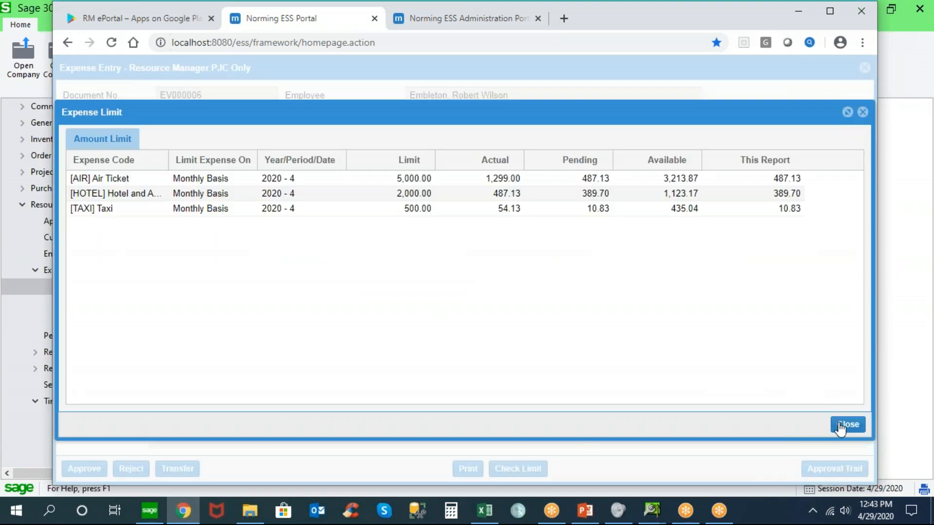
click(840, 429)
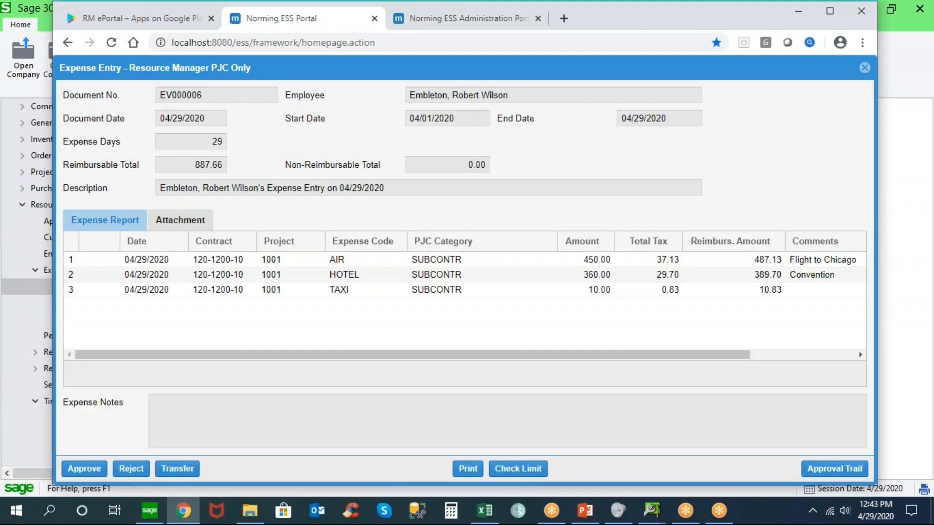
click(187, 472)
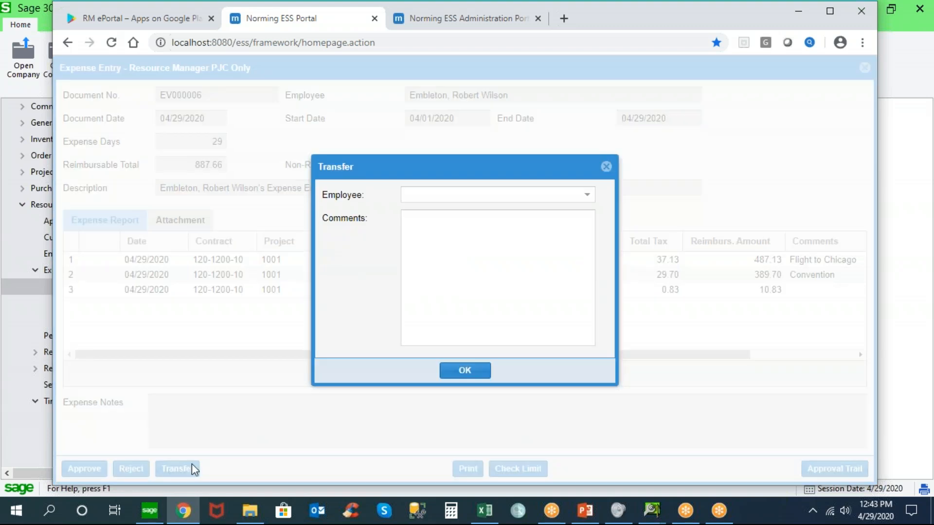
click(606, 165)
Approve the expense report with the comment "OK"
click(92, 469)
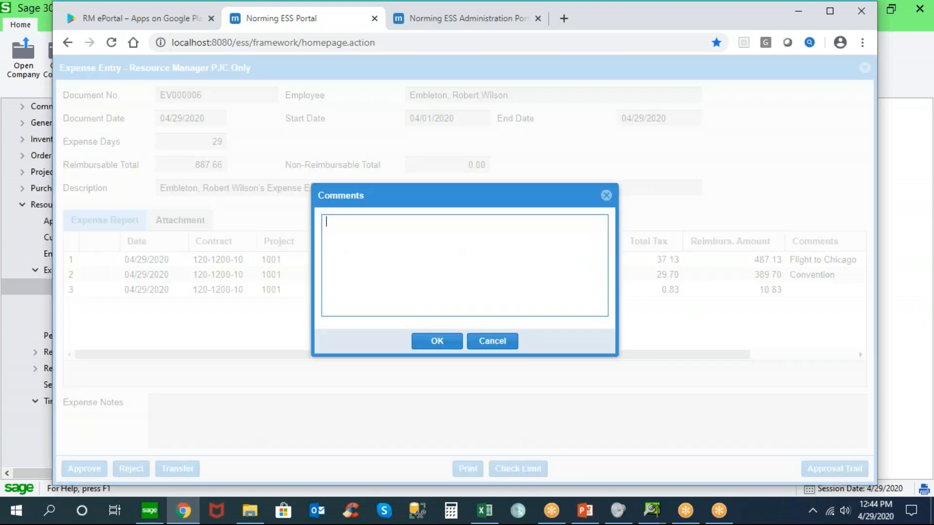
text(OK)
click(428, 342)
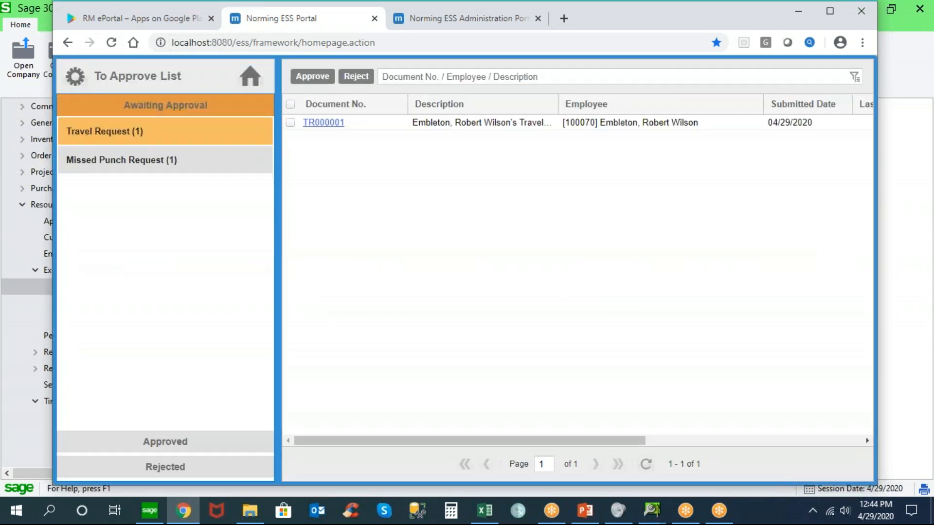
Switch to Sage 300 and open the Expense Batch List from the Resource Manager expense transactions
click(150, 510)
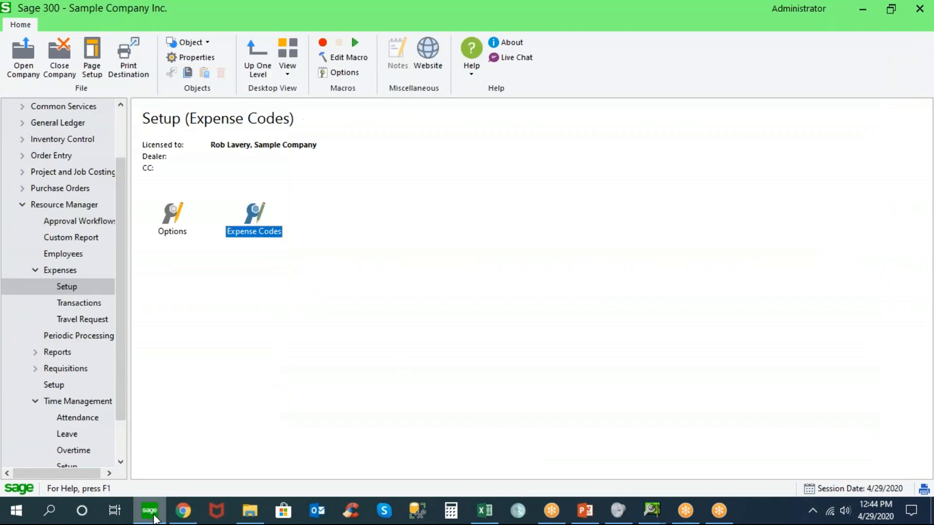
click(66, 271)
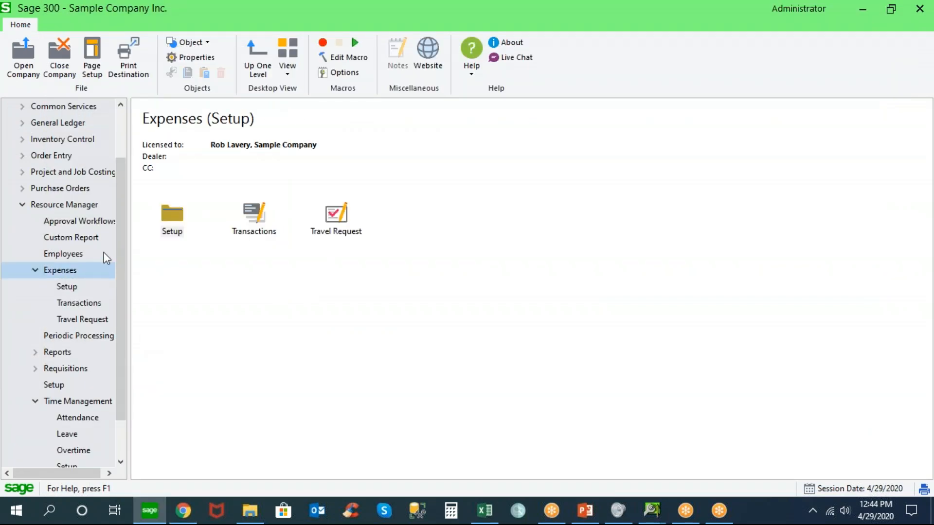
double_click(254, 216)
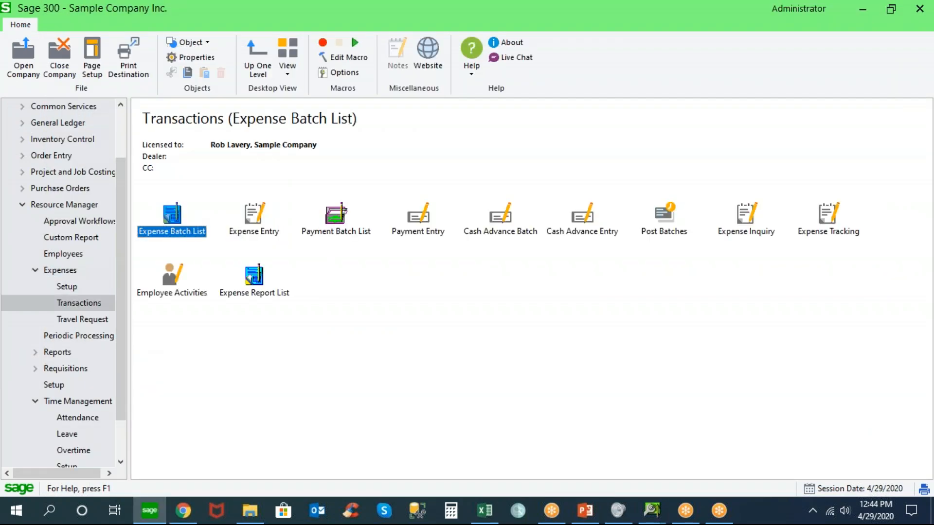
double_click(179, 217)
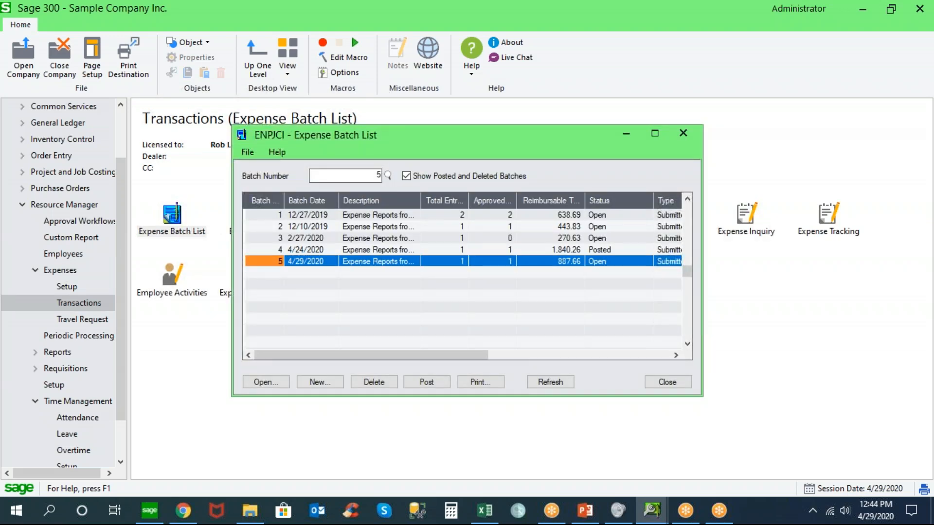
Open expense batch 5 dated 4/29/2020 and dismiss the fiscal period warning
click(553, 262)
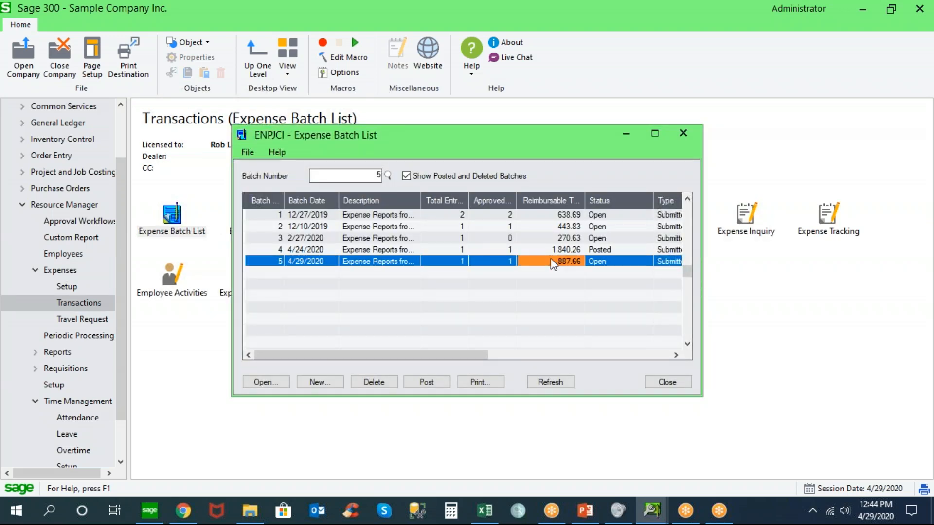
double_click(313, 263)
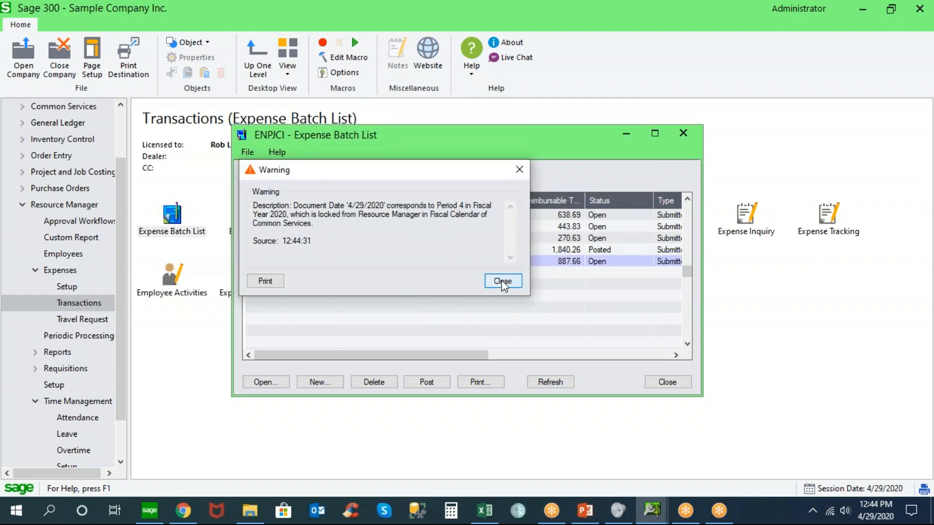
click(503, 281)
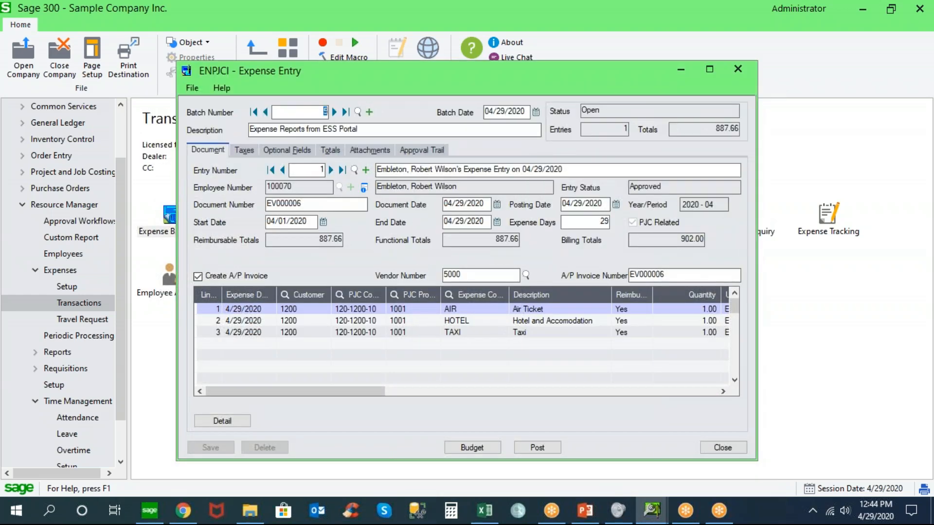
Review the entry's approval trail, attachments, totals and taxes, and return to its document details
click(434, 151)
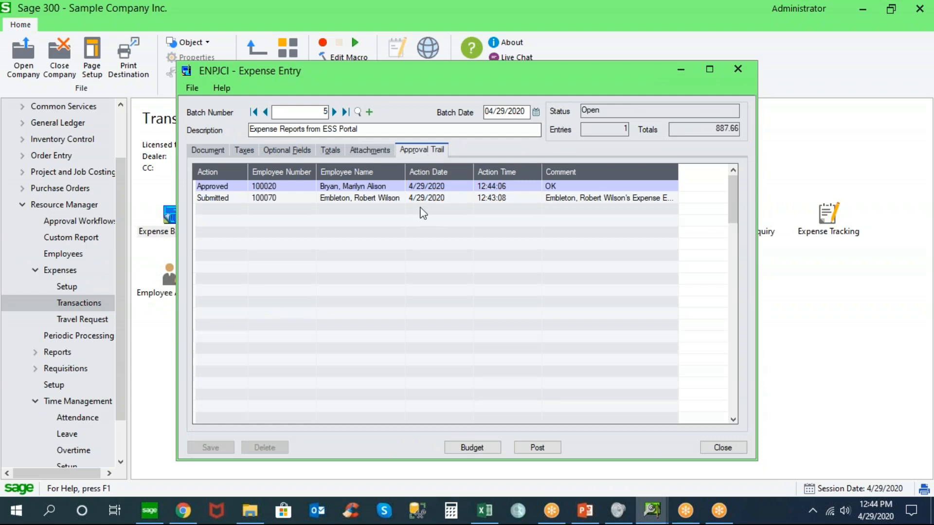
click(379, 152)
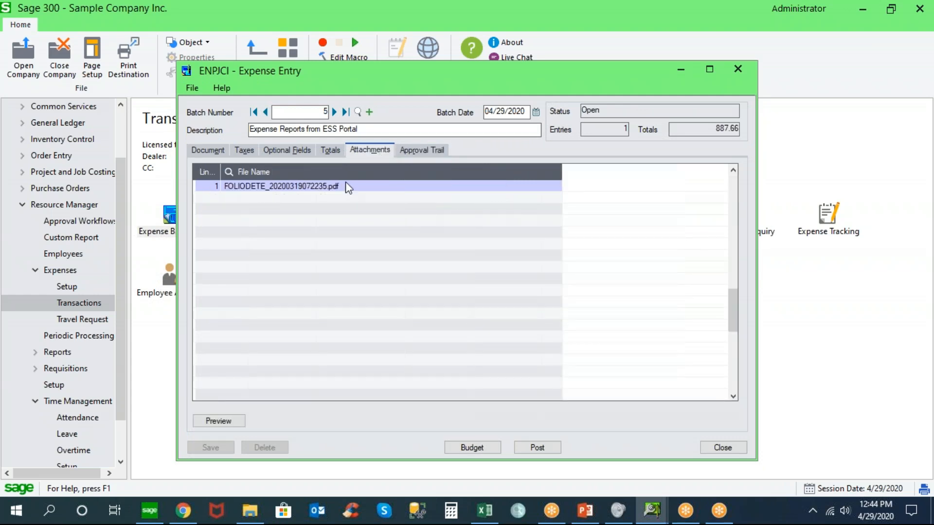
click(330, 152)
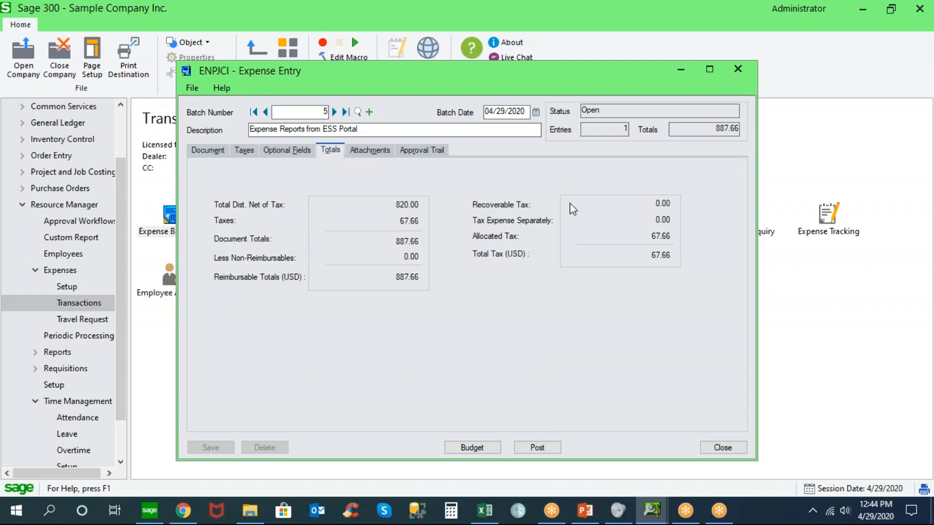
click(245, 151)
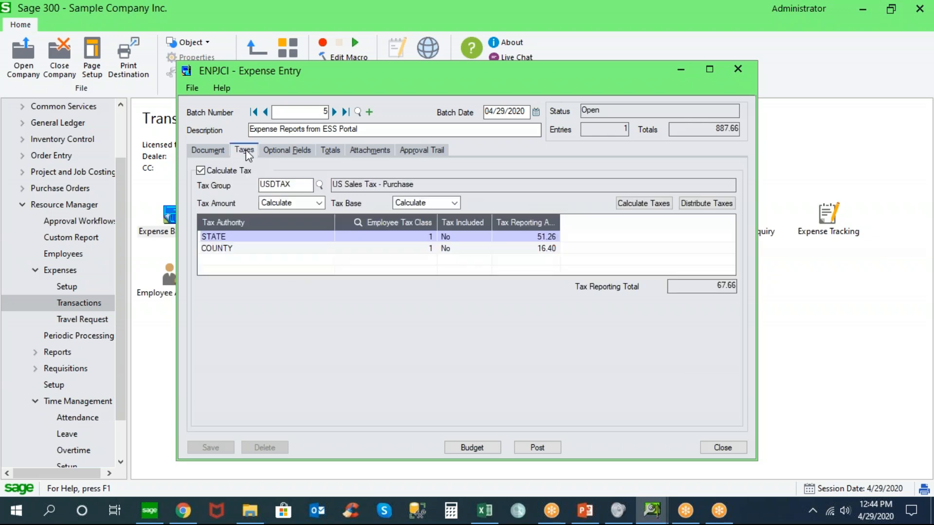
click(214, 152)
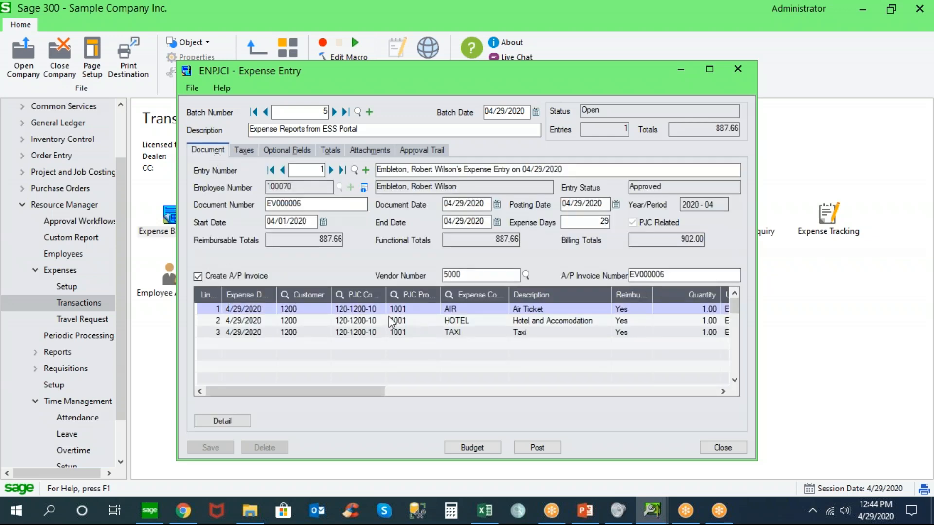
Widen the PJC Contract column and review the expense line comments, A/P invoice number, document number and vendor number
drag(386, 295, 424, 297)
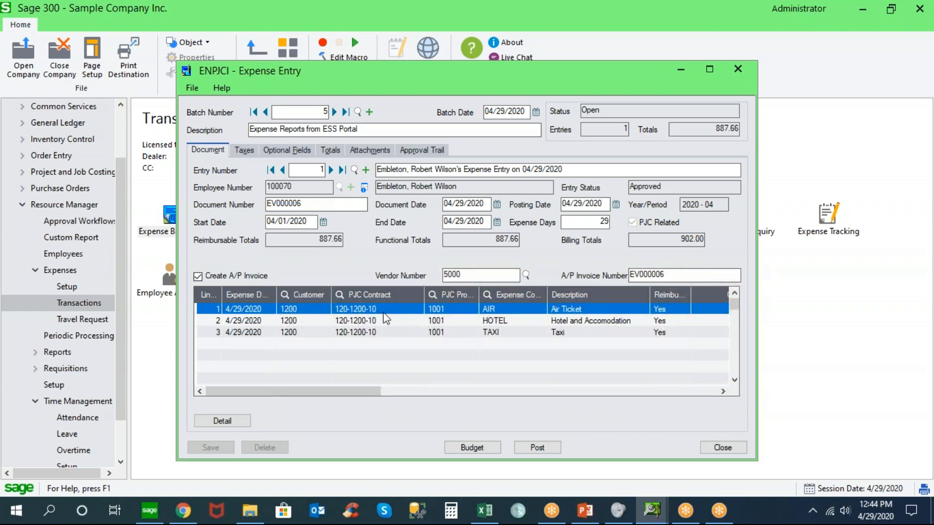
drag(366, 391, 691, 394)
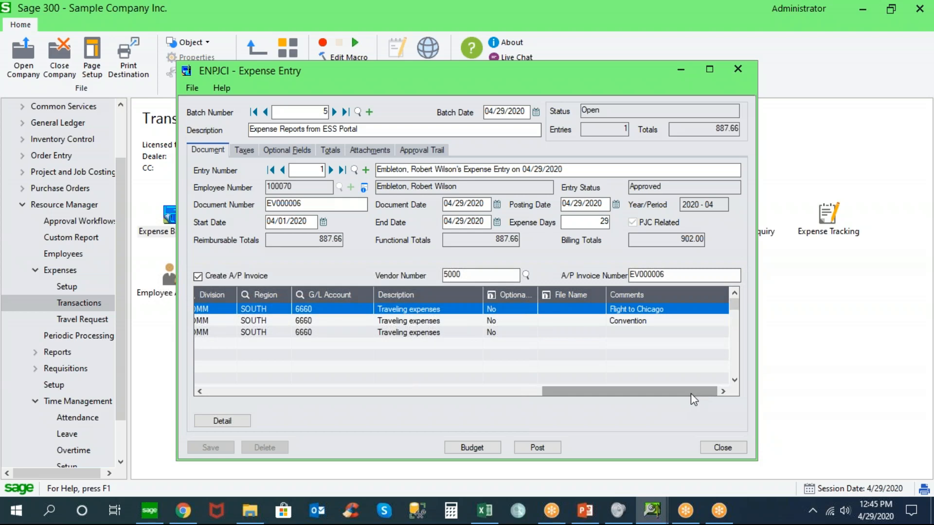
click(629, 321)
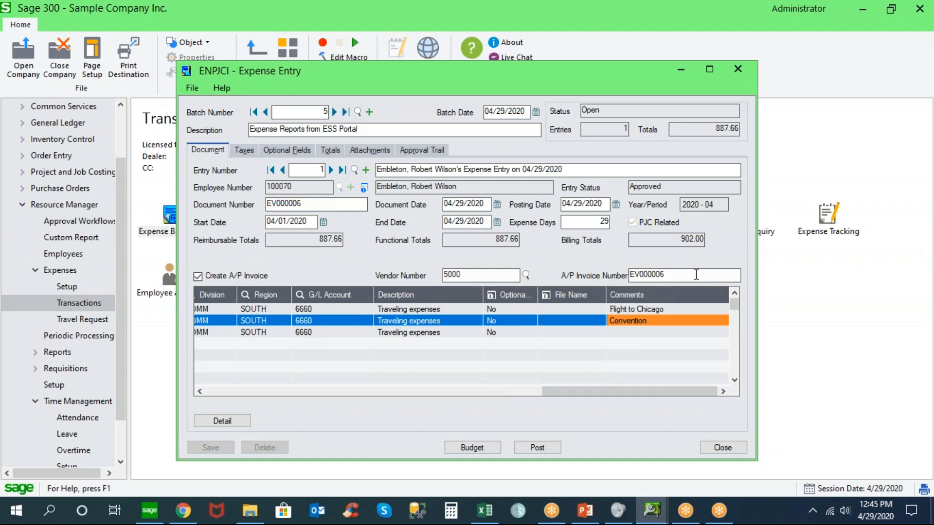
click(694, 275)
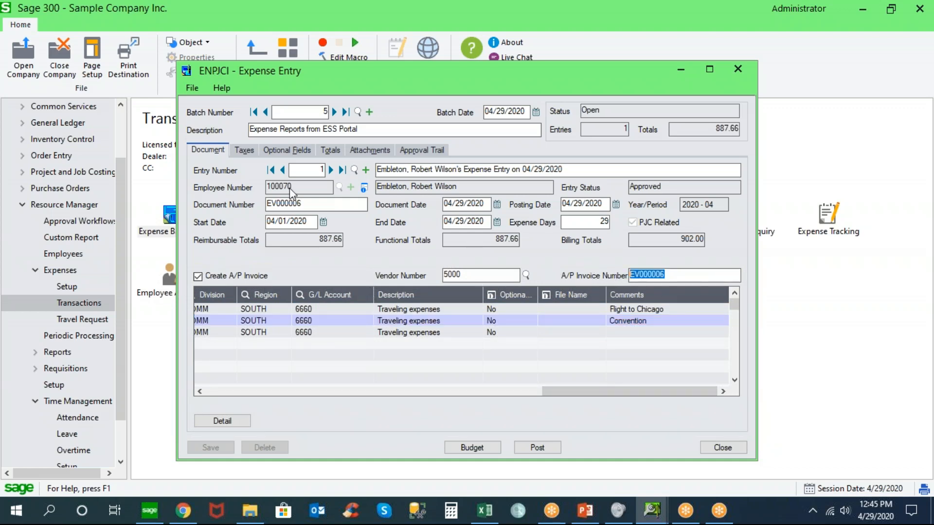
click(299, 203)
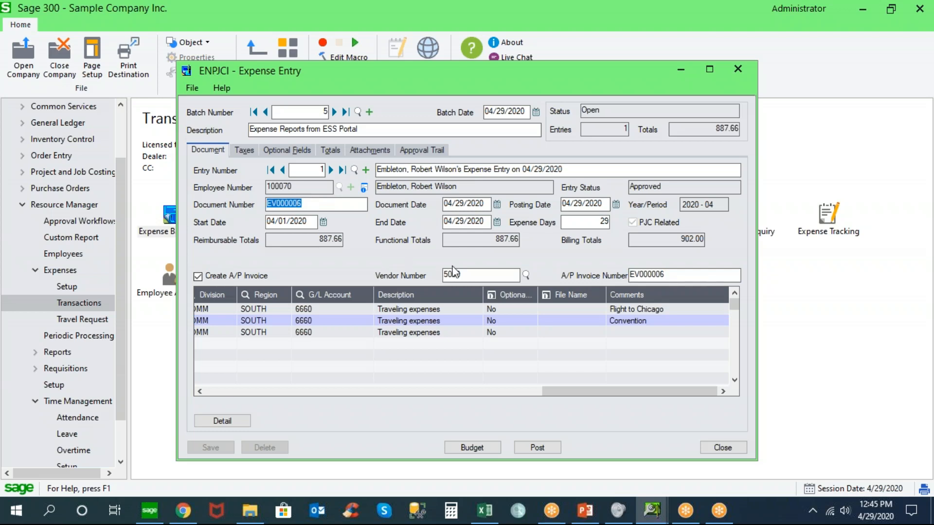
click(486, 274)
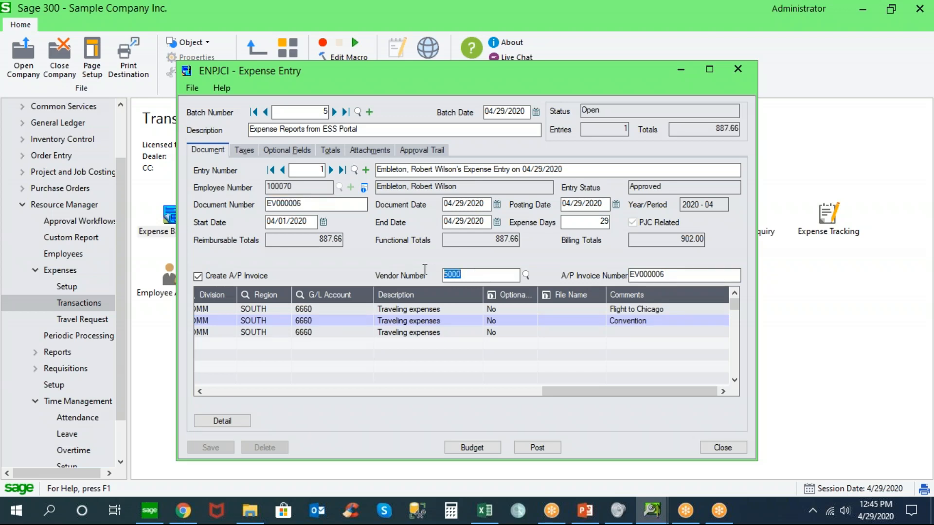
Check the expense limits and budget for the report's expense codes, and close the expense entry
click(481, 450)
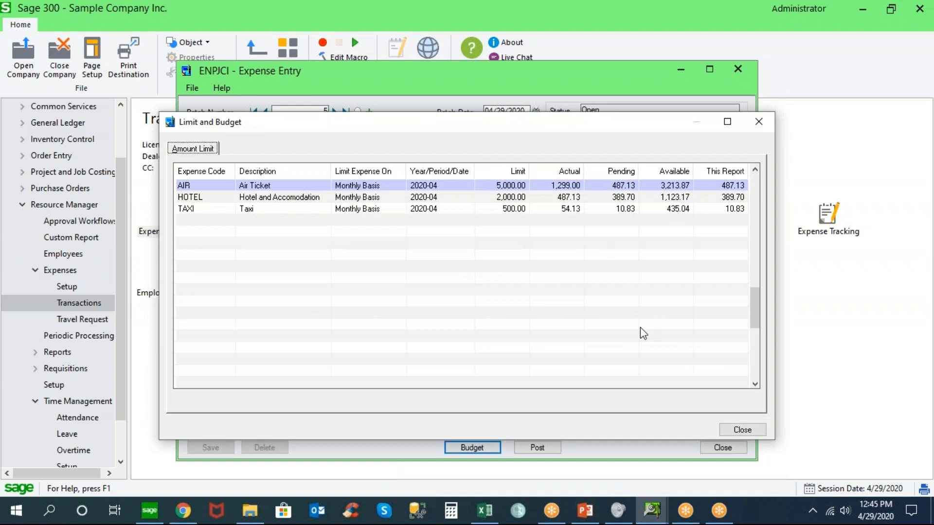
click(733, 431)
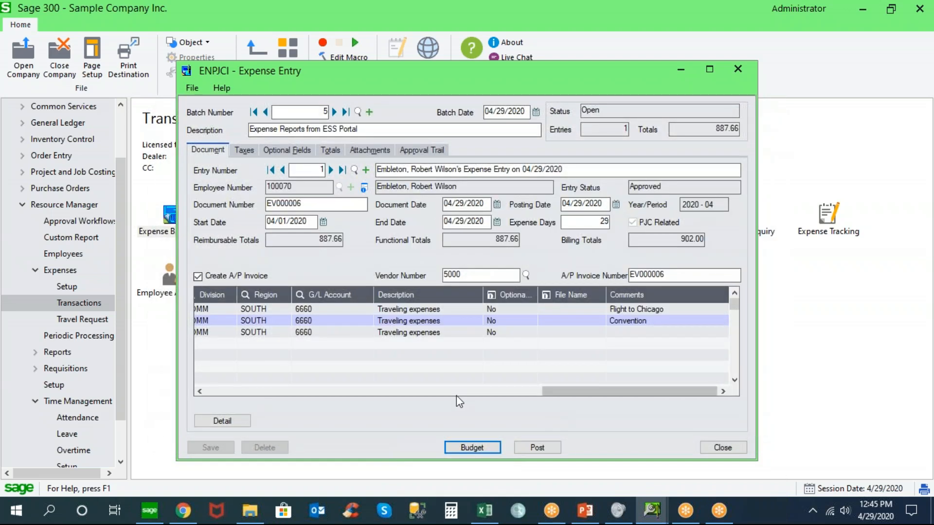
click(722, 448)
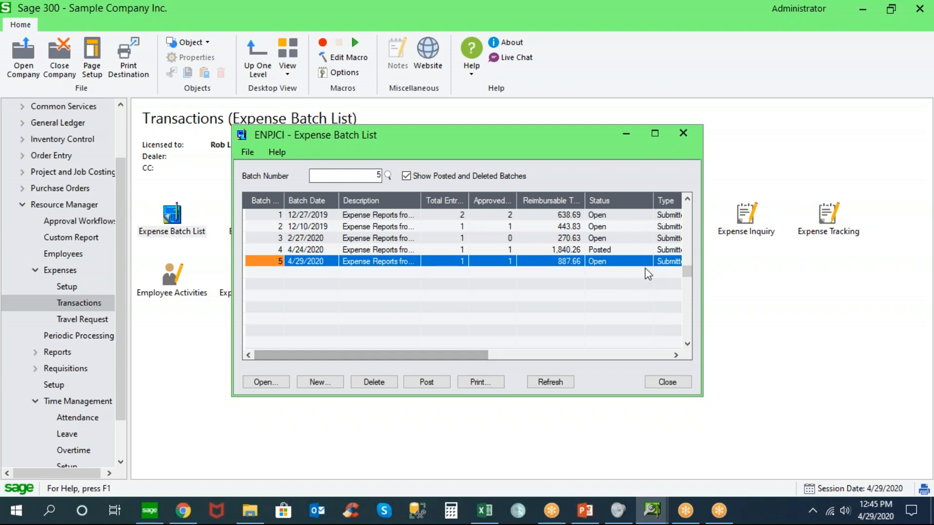
Set expense batch 5 to Ready To Post, post it, and close the posting messages and batch list
double_click(632, 263)
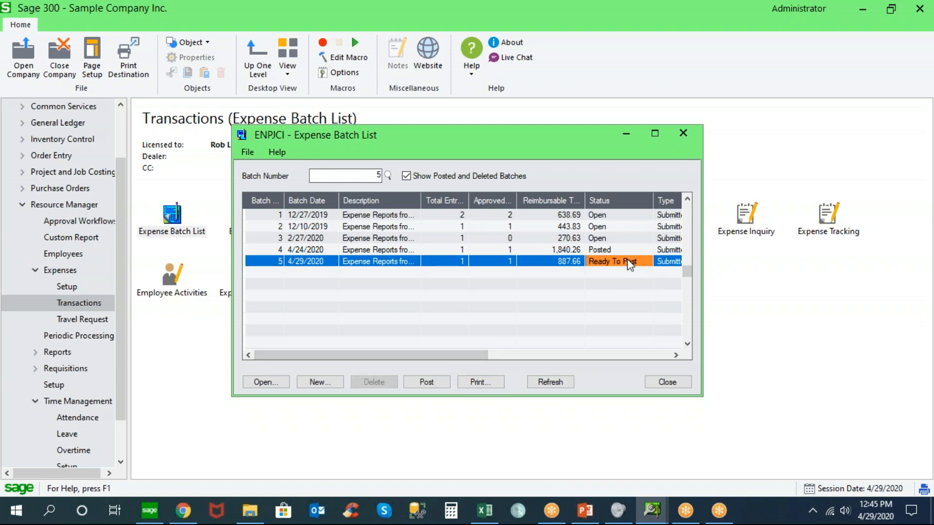
click(427, 382)
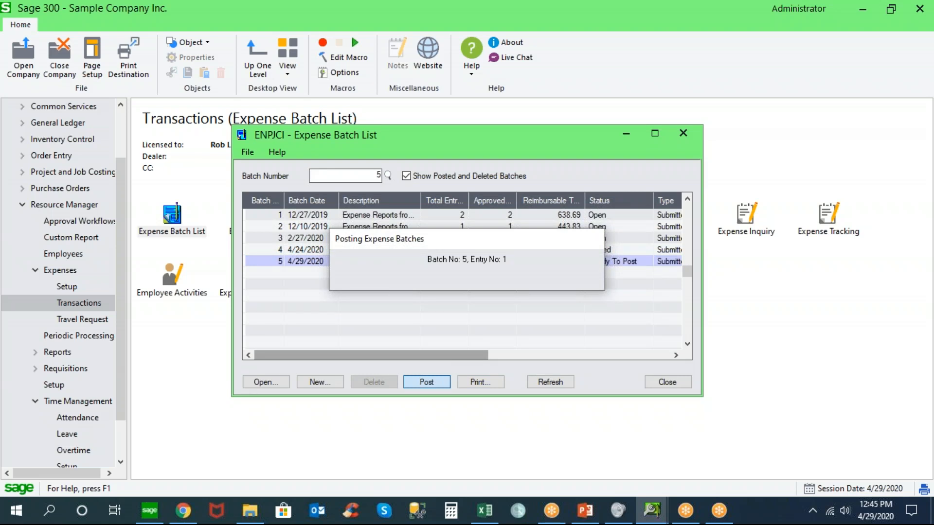
click(394, 248)
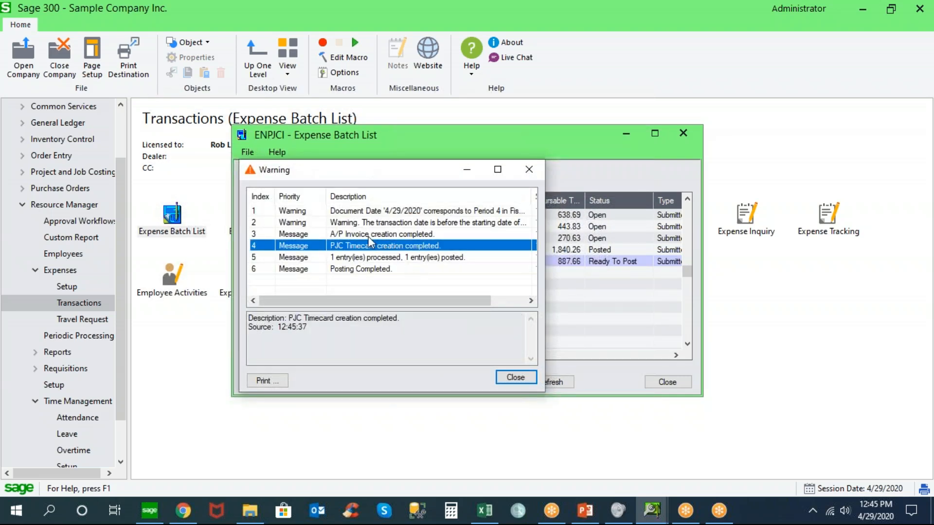
click(369, 235)
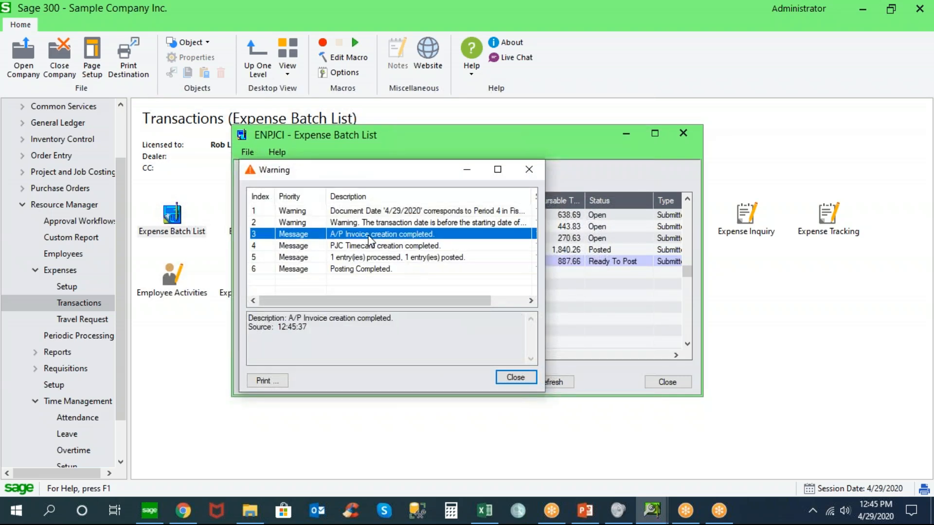
click(515, 378)
click(667, 382)
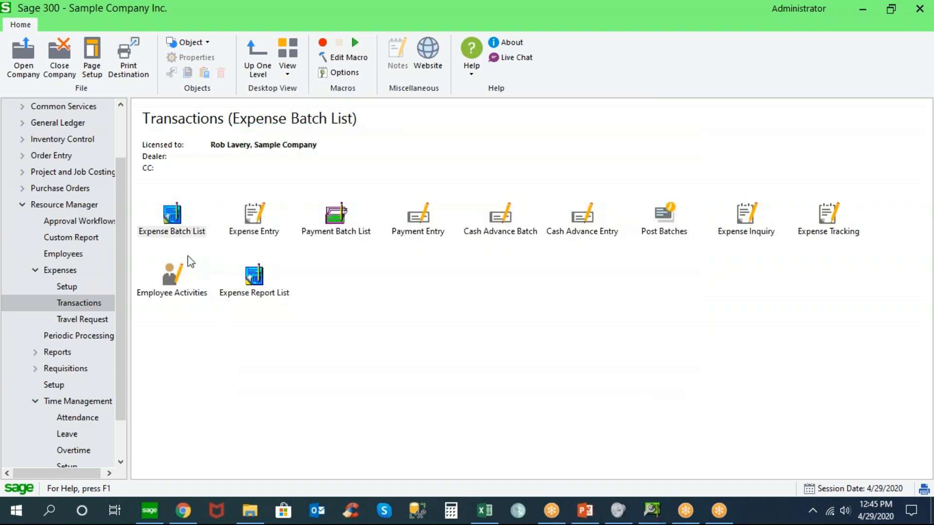
Open Timecards from the Project and Job Costing transactions and display timecard 0005 generated from the expense entry
click(22, 172)
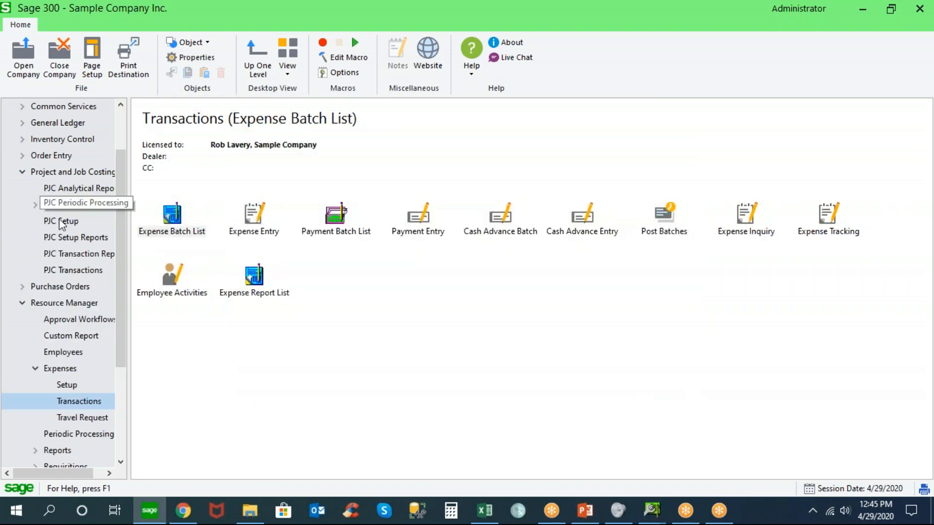
click(75, 273)
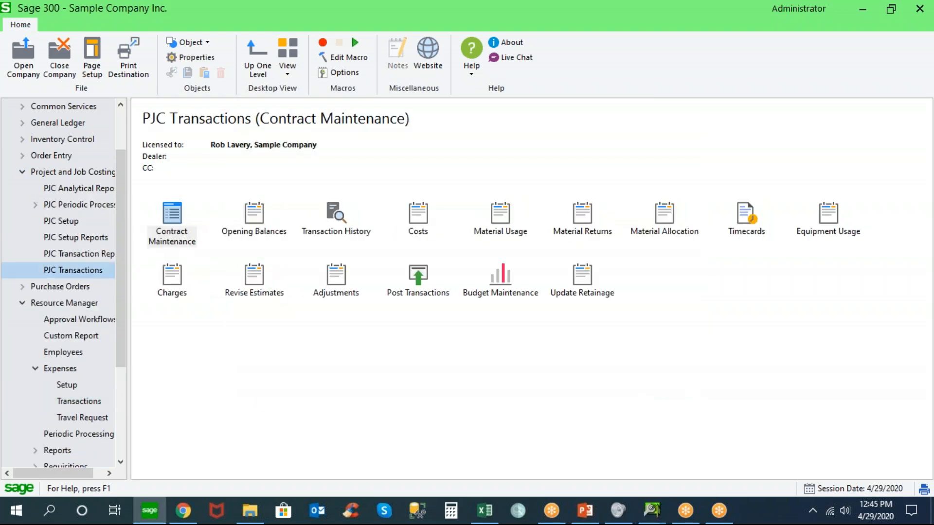
click(743, 216)
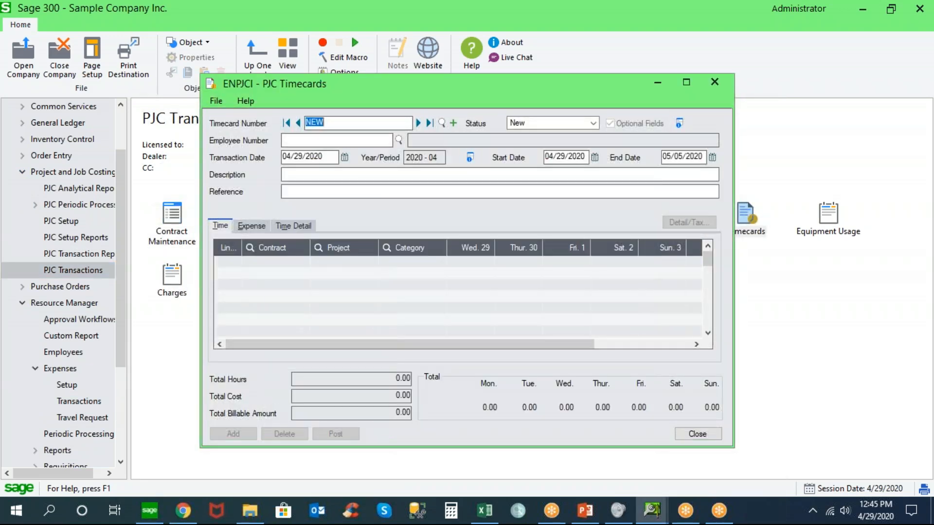
drag(344, 196, 269, 194)
drag(406, 175, 469, 174)
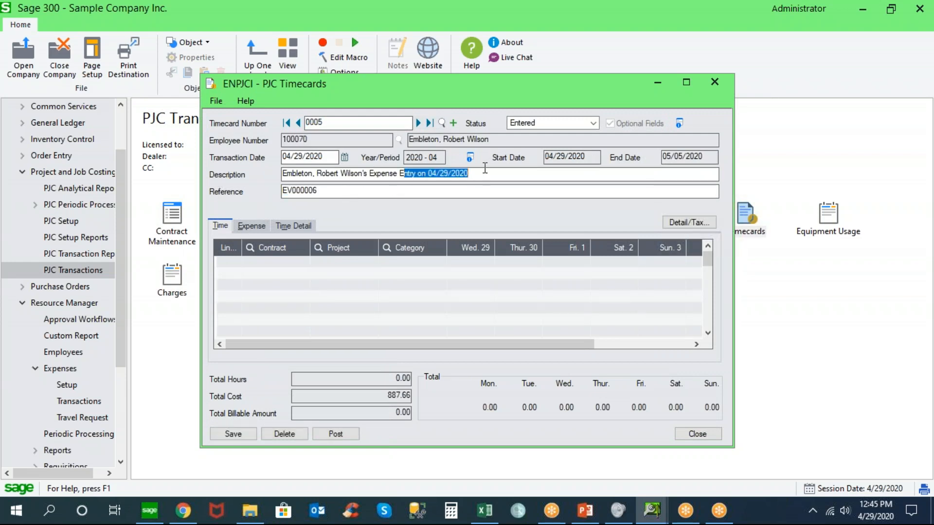
Review the timecard's expense lines through to their cost amounts and comments, and close the timecard
click(258, 228)
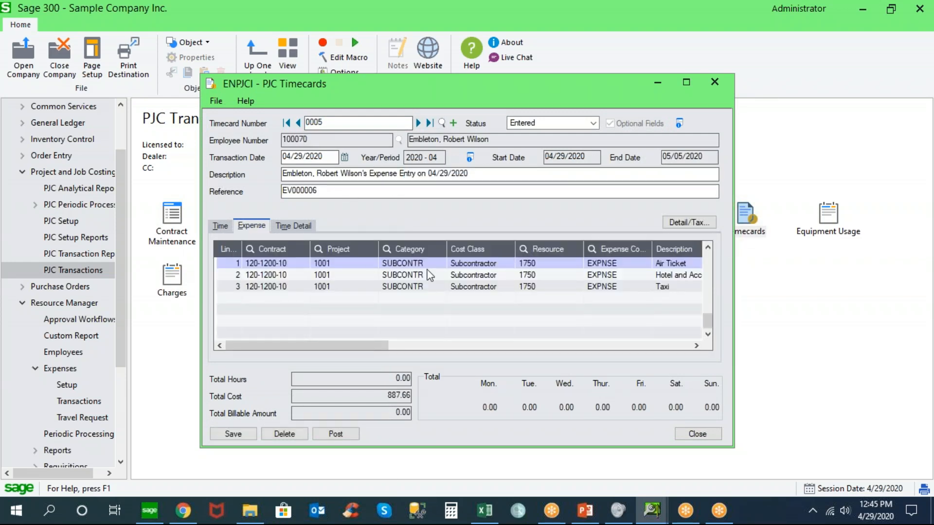
drag(386, 345, 530, 337)
drag(468, 346, 584, 336)
click(610, 265)
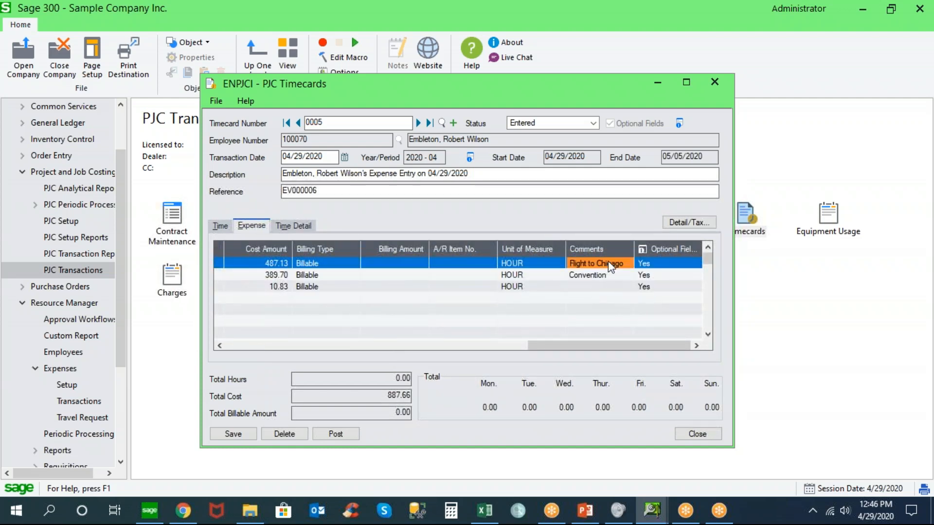
click(594, 274)
drag(573, 345, 307, 185)
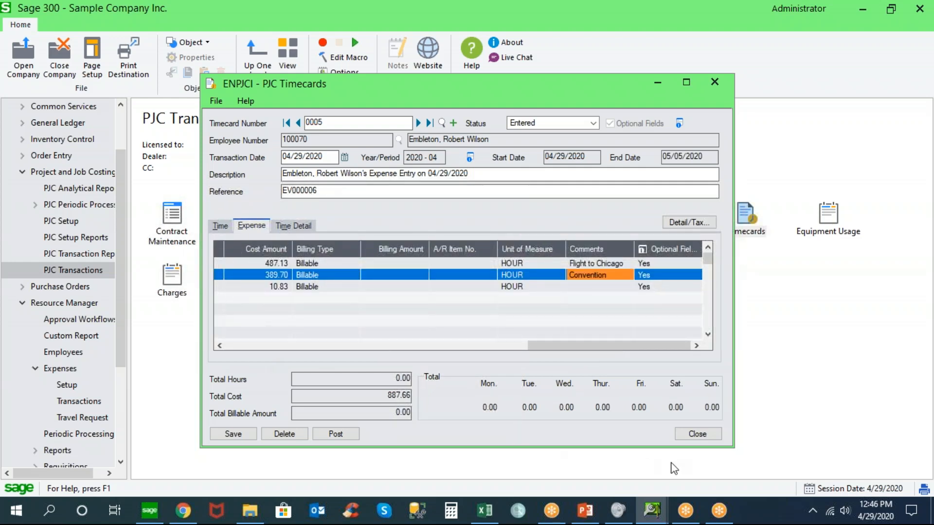
click(697, 434)
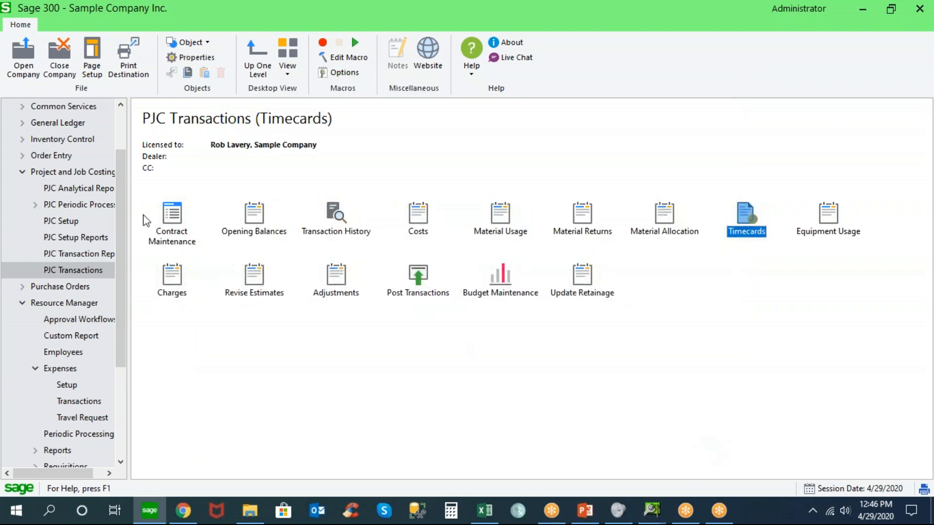
Open the Invoice Batch List from the Accounts Payable transactions
click(22, 172)
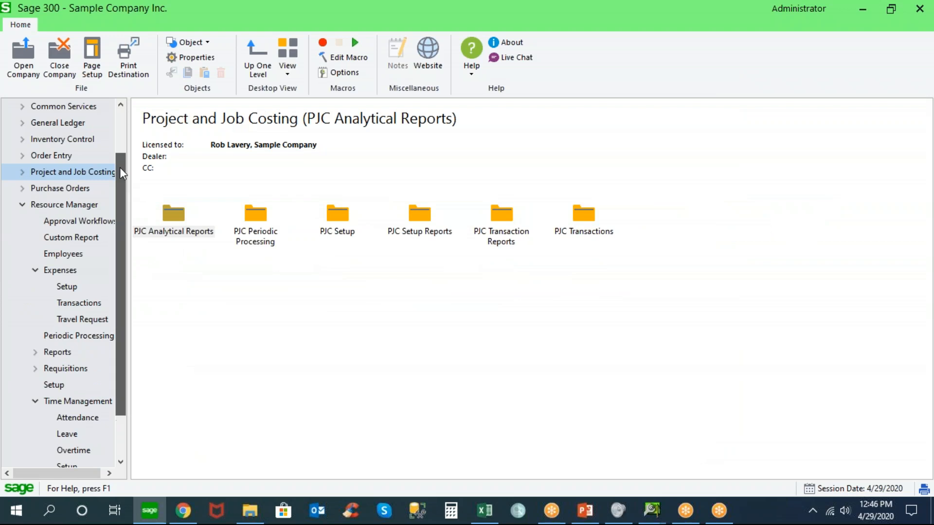
scroll(120, 170, up, 4)
click(22, 123)
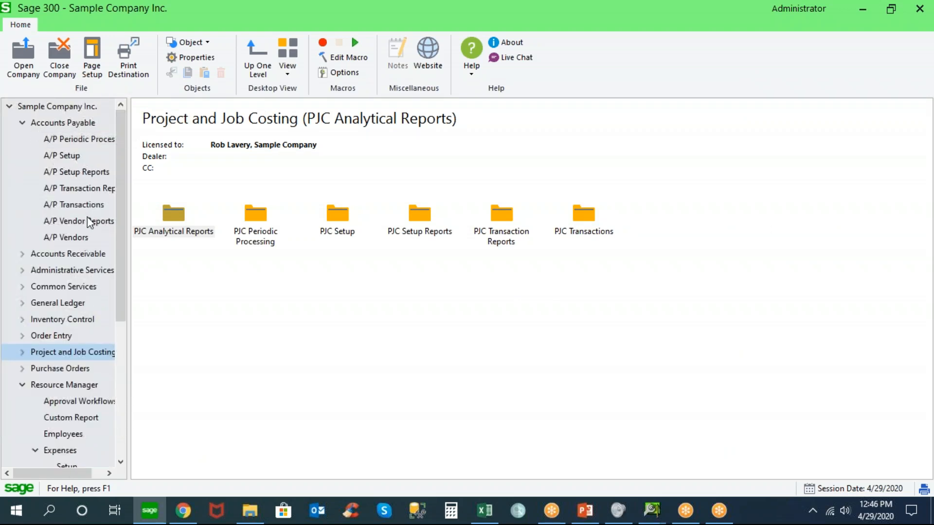
click(97, 204)
click(170, 219)
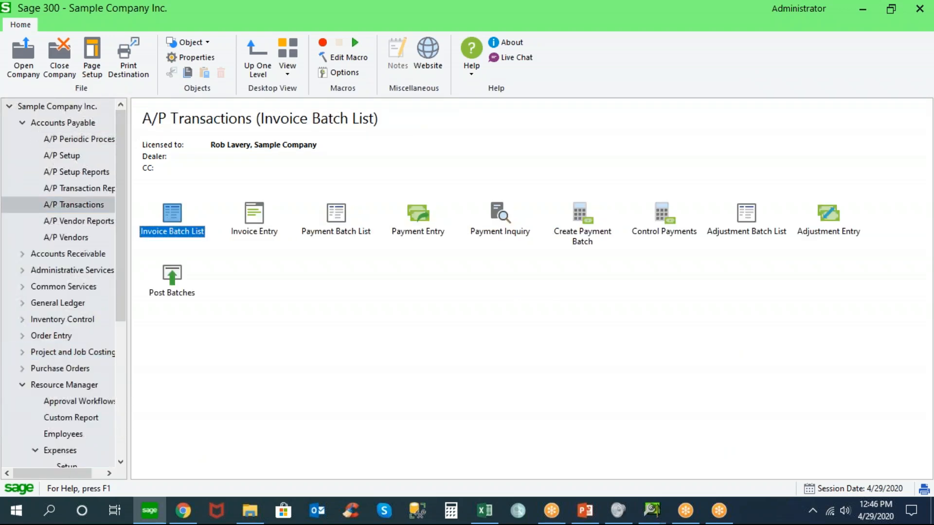
Open A/P invoice batch 26 and go to its last entry, number 5
click(355, 276)
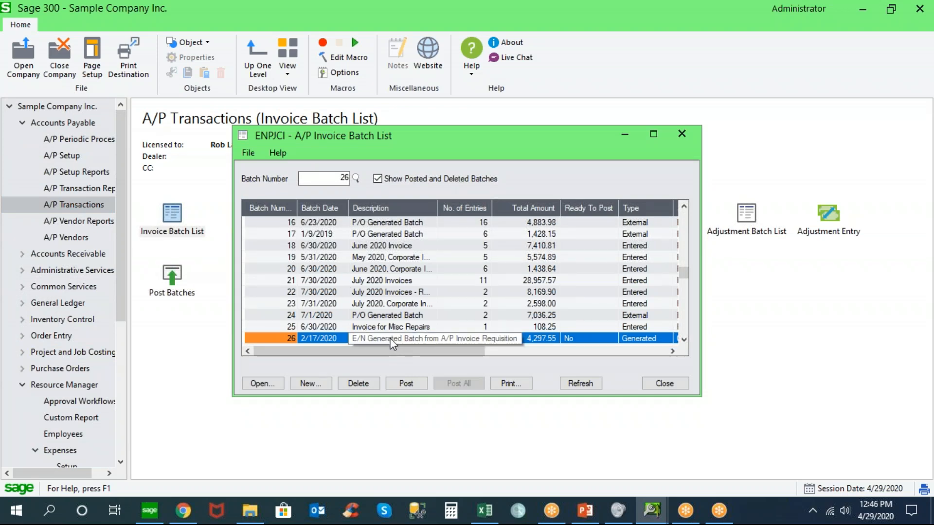
double_click(390, 339)
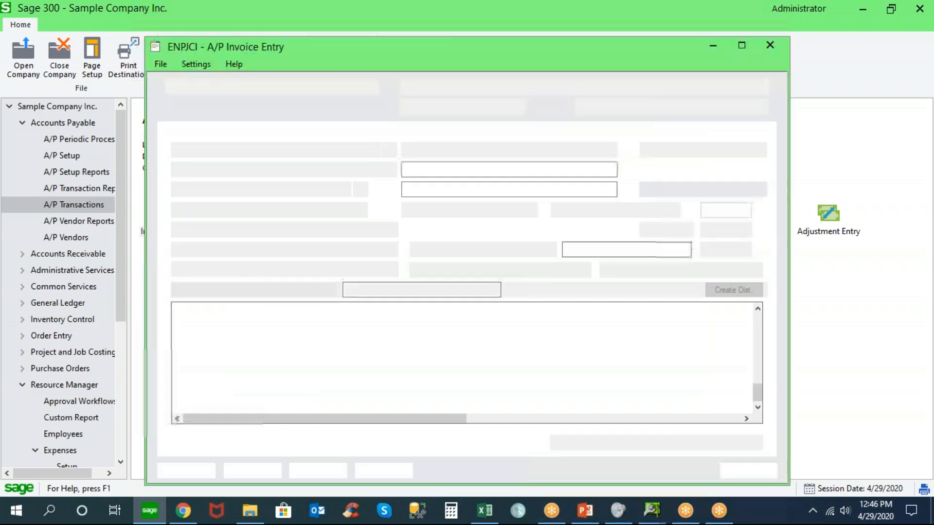
click(340, 150)
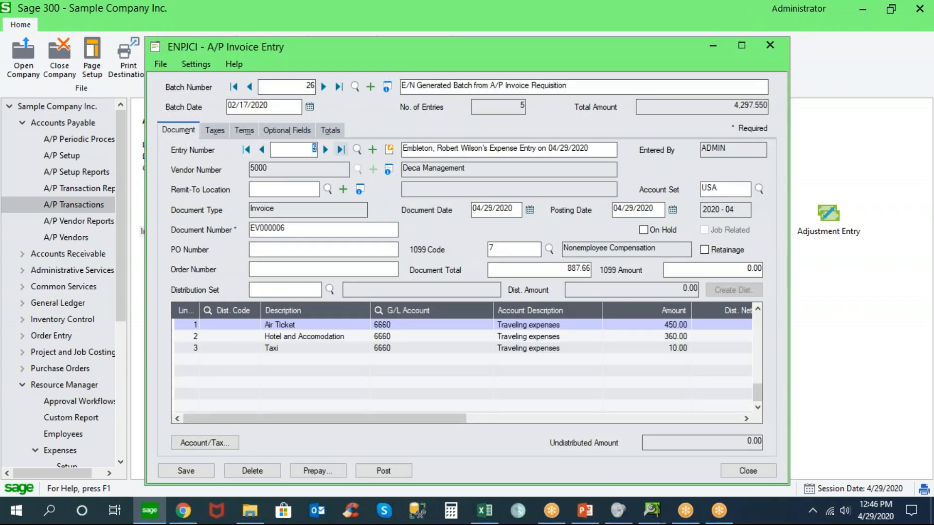
Review the invoice's air ticket, hotel and taxi distribution lines and its document number
click(314, 325)
click(314, 336)
click(311, 348)
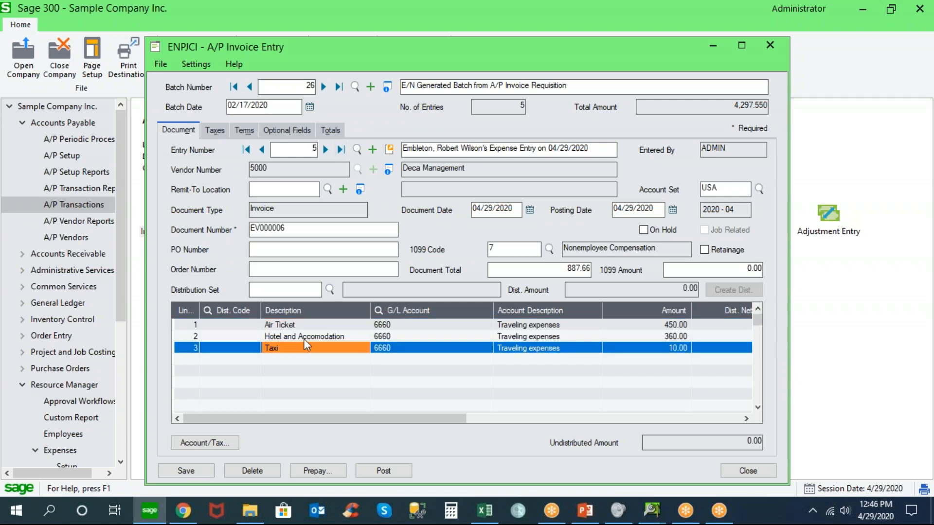
click(295, 232)
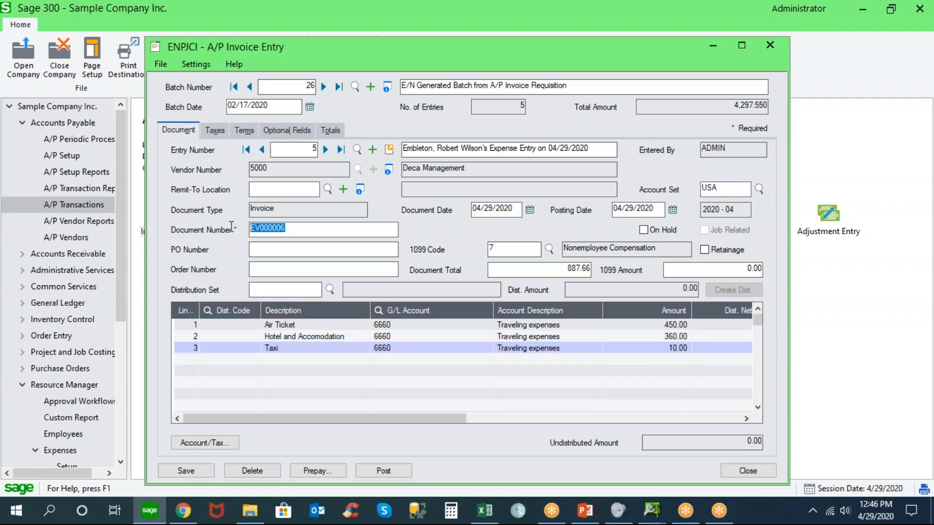
drag(460, 422, 336, 407)
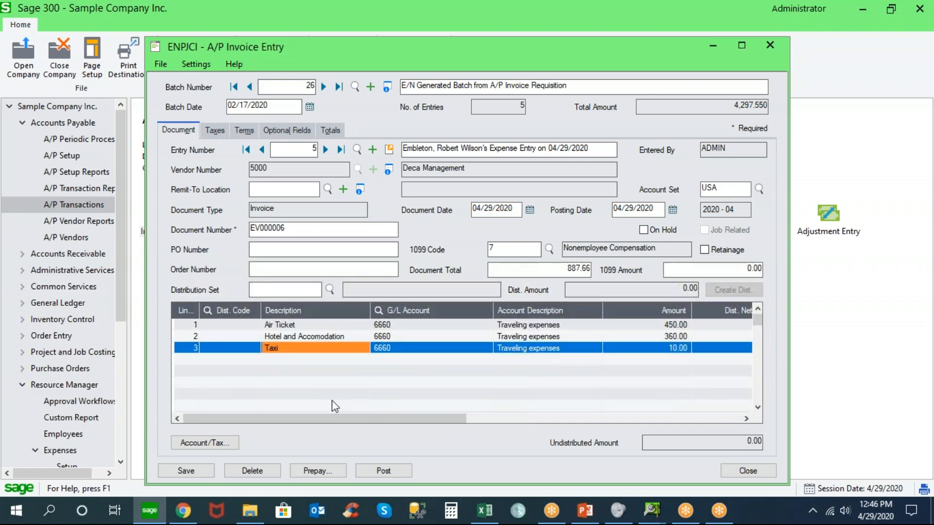
Drill down from the A/P invoice to its source expense entry and view the approval trail and attachments
click(390, 150)
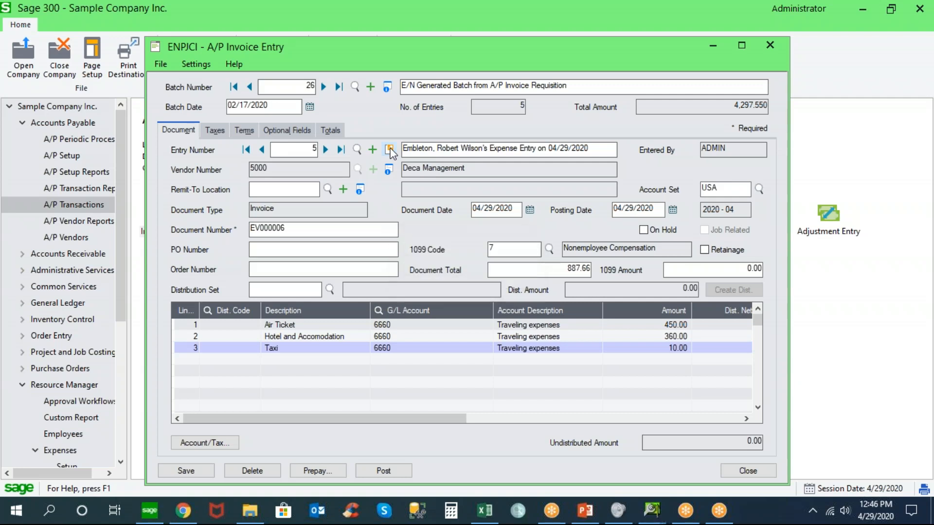
click(391, 151)
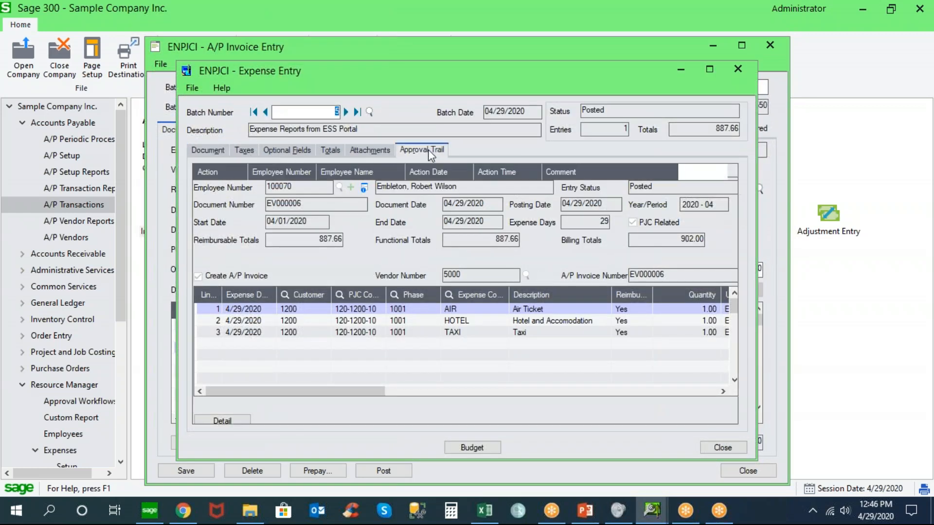
click(427, 149)
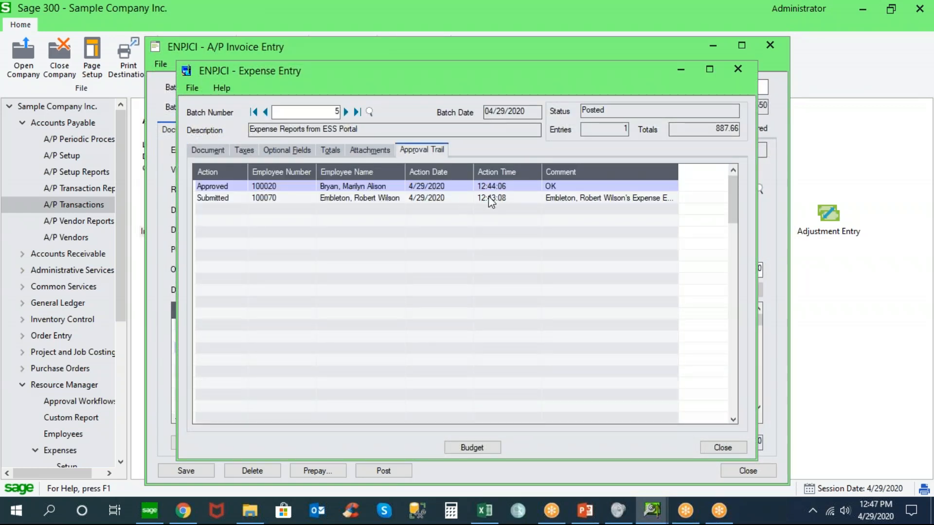
click(383, 150)
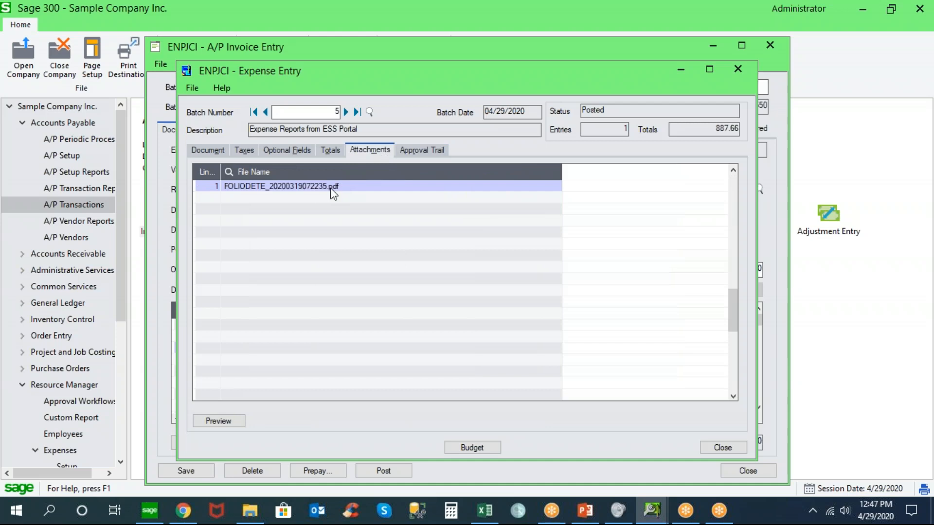
Review the source expense entry's totals and document lines, and close the expense entry, A/P invoice and batch list windows
click(331, 150)
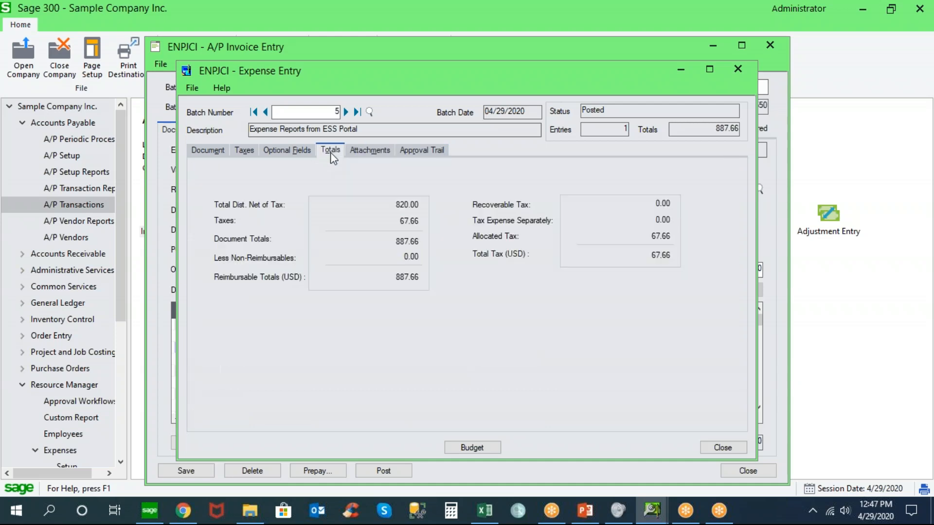
click(225, 152)
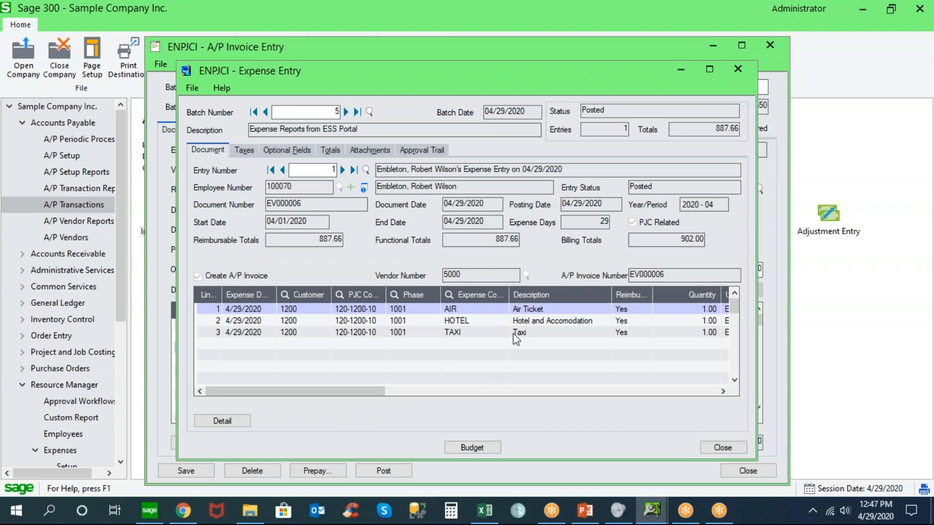
click(722, 448)
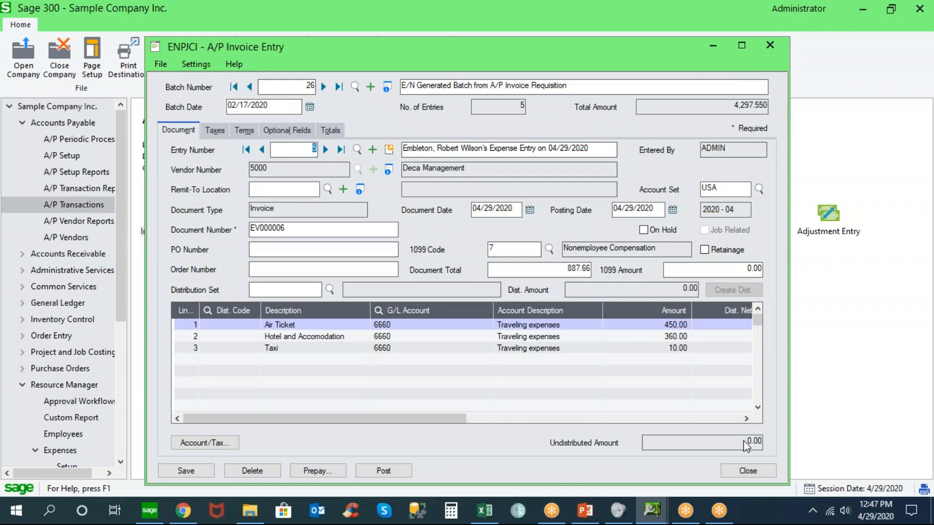
click(747, 471)
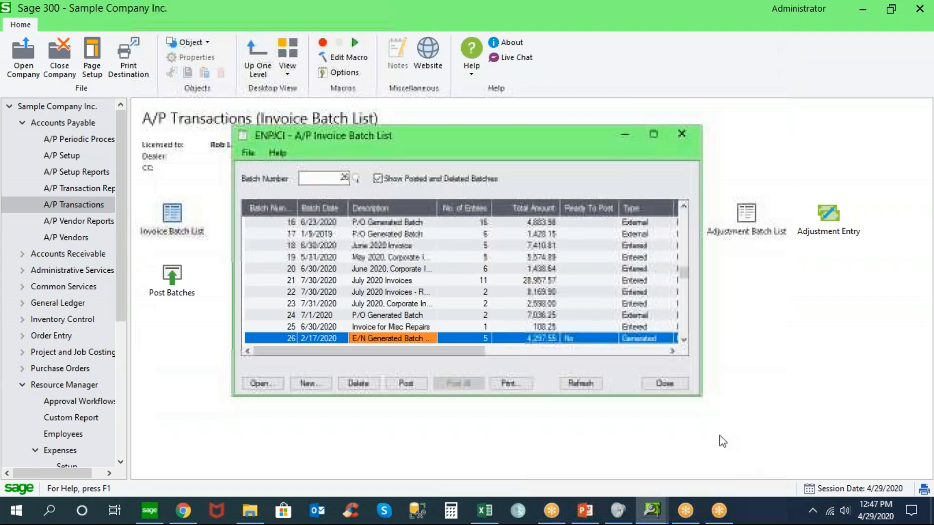
click(666, 384)
Collapse the Accounts Payable and Expenses branches and view the Time Management and Expenses modules under Resource Manager
click(22, 122)
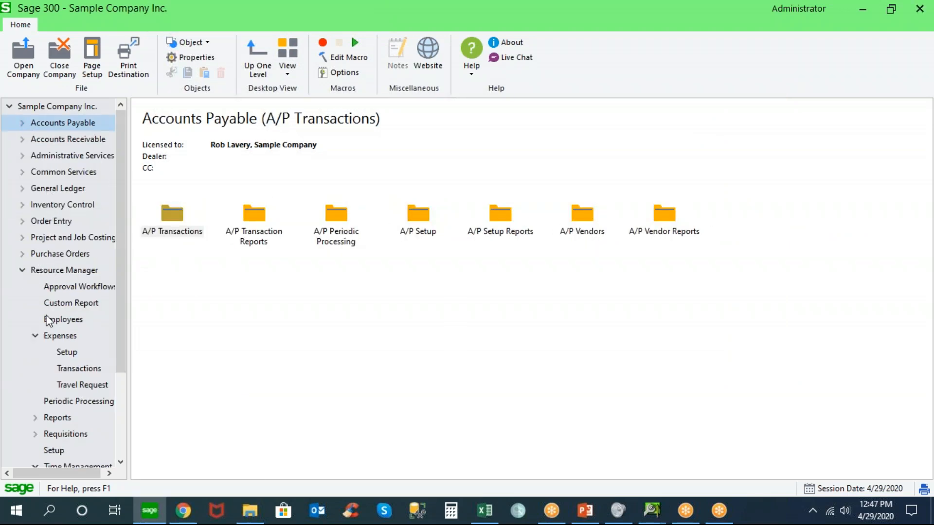
click(35, 336)
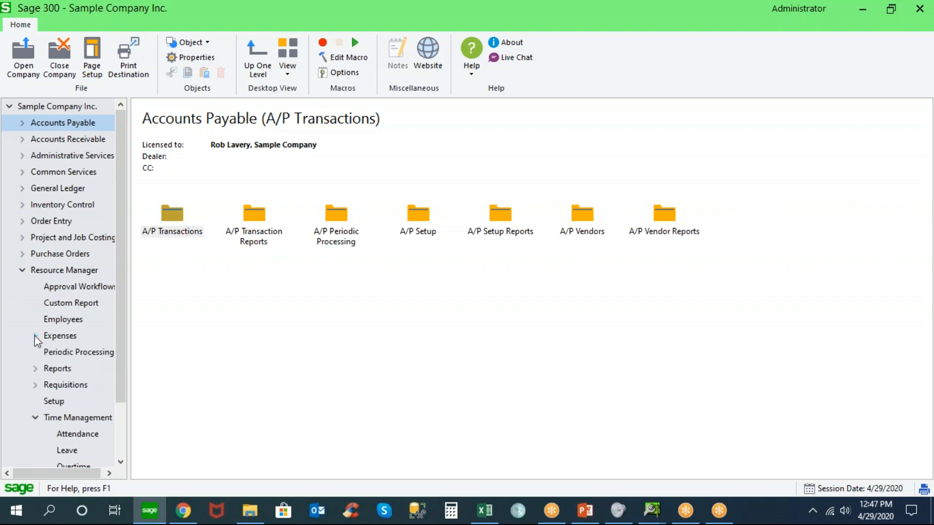
click(67, 419)
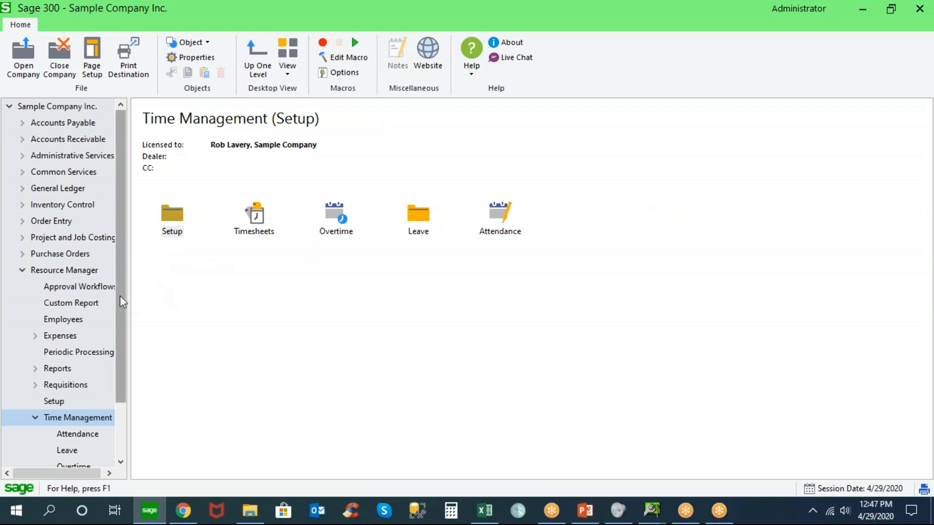
click(61, 337)
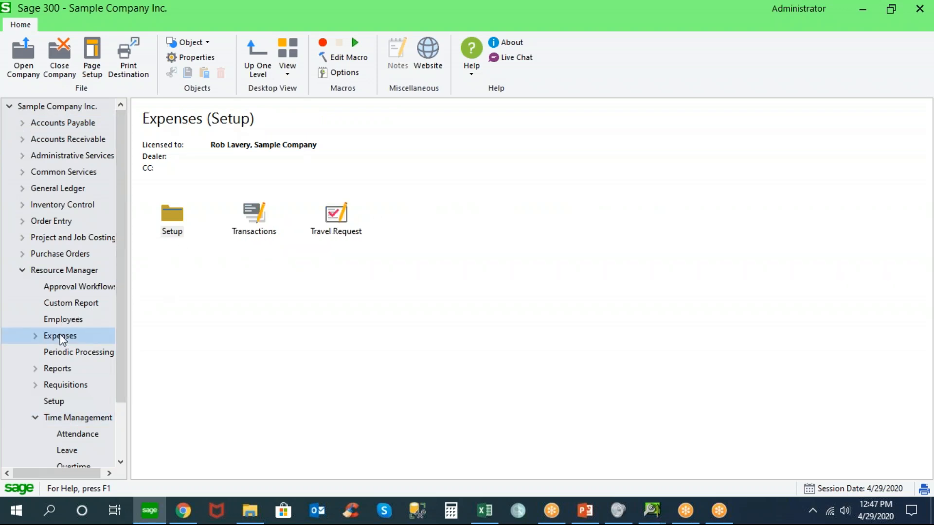
Switch to the Norming ESS Portal in Chrome and return from the To Approve List to the portal's home page
click(193, 517)
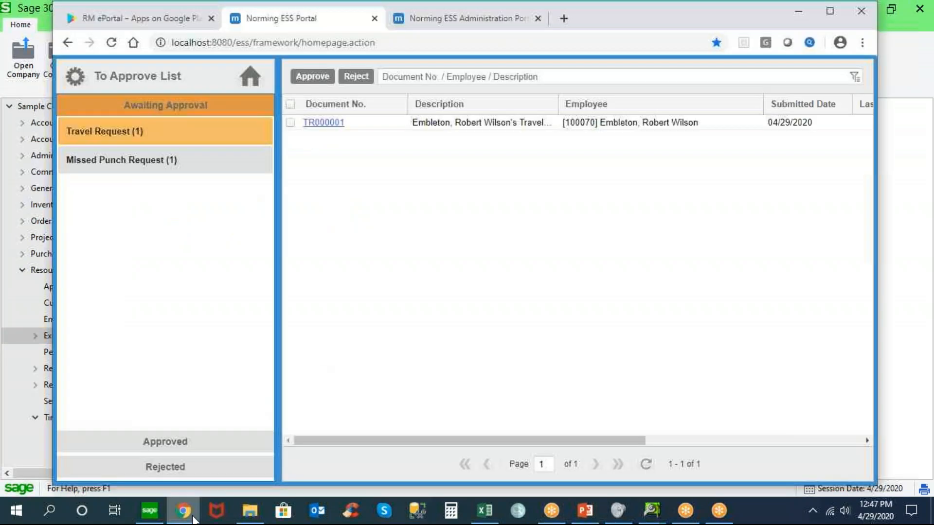
click(251, 78)
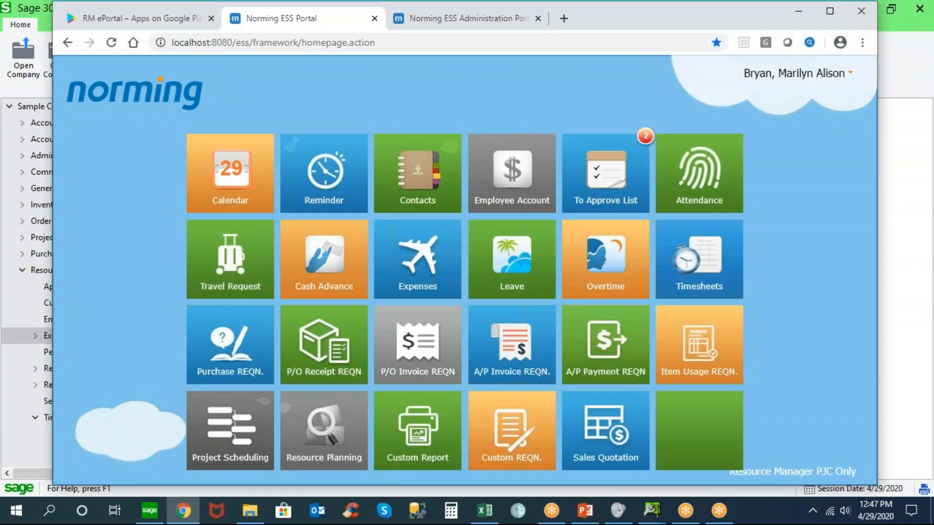